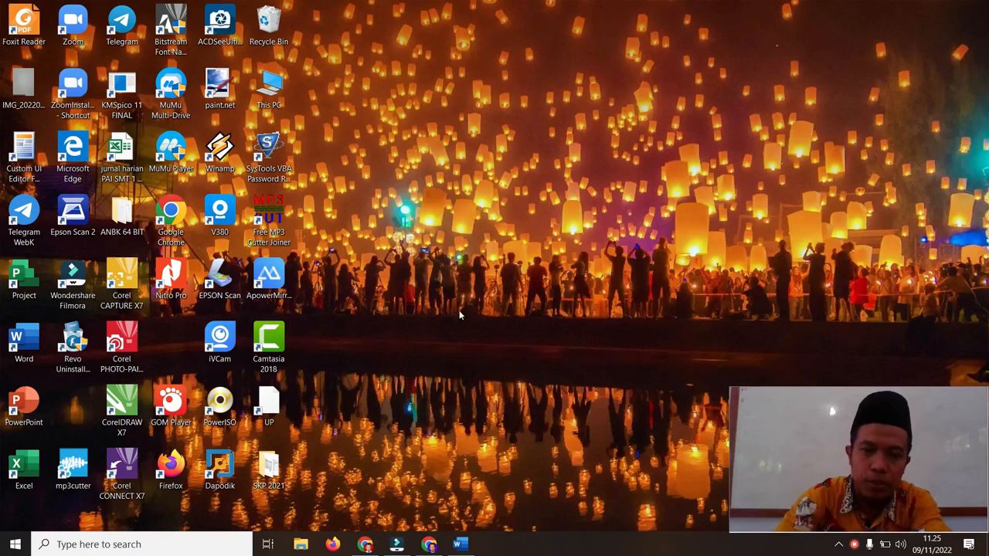
mouse_move(443, 536)
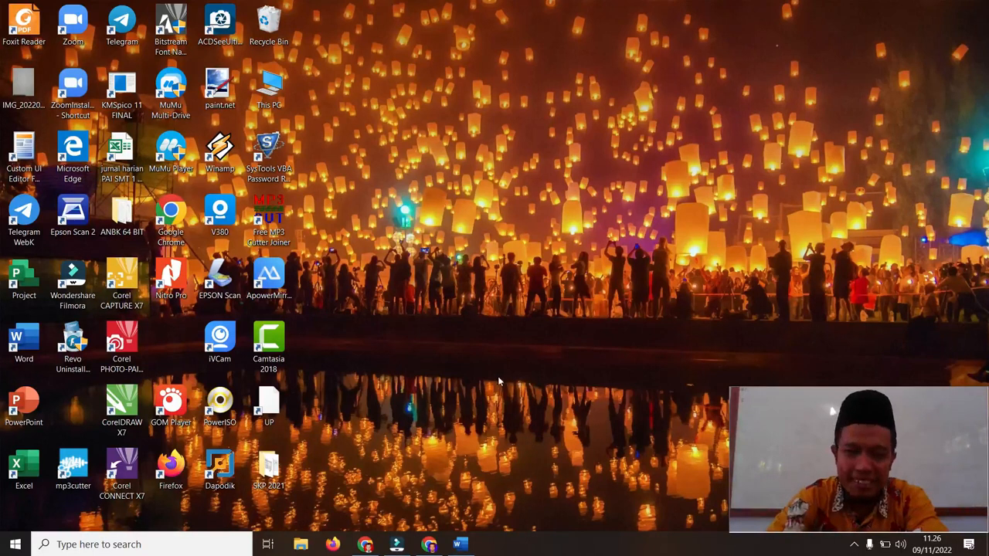
left_click(460, 545)
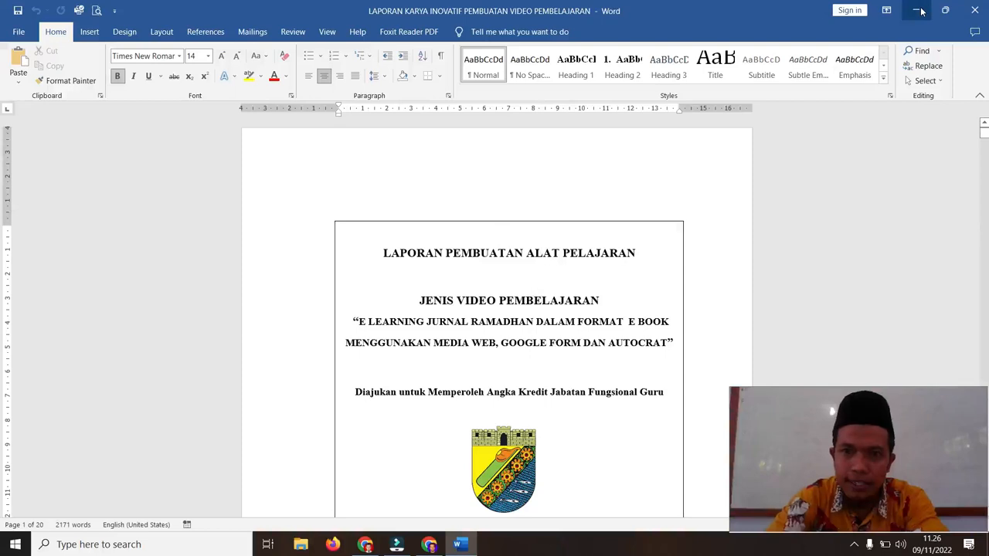
left_click(918, 11)
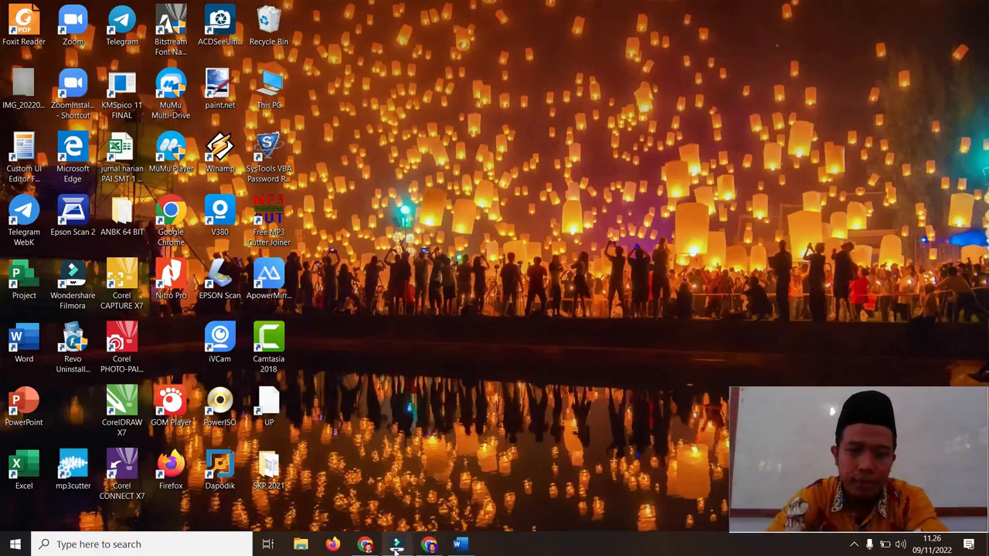
Switch to the Chrome window with the teacher's work profile and open My Drive from its bookmark.
left_click(435, 549)
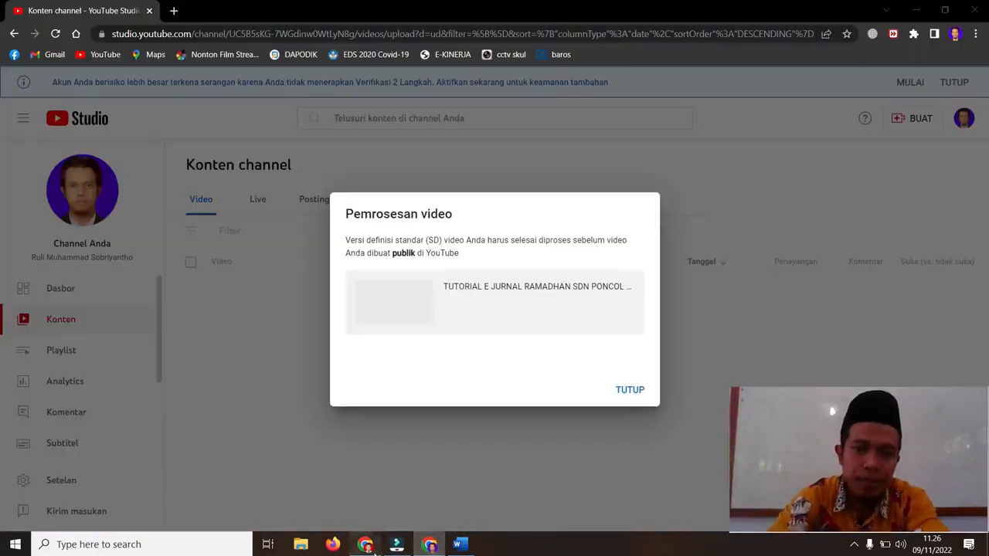
left_click(373, 549)
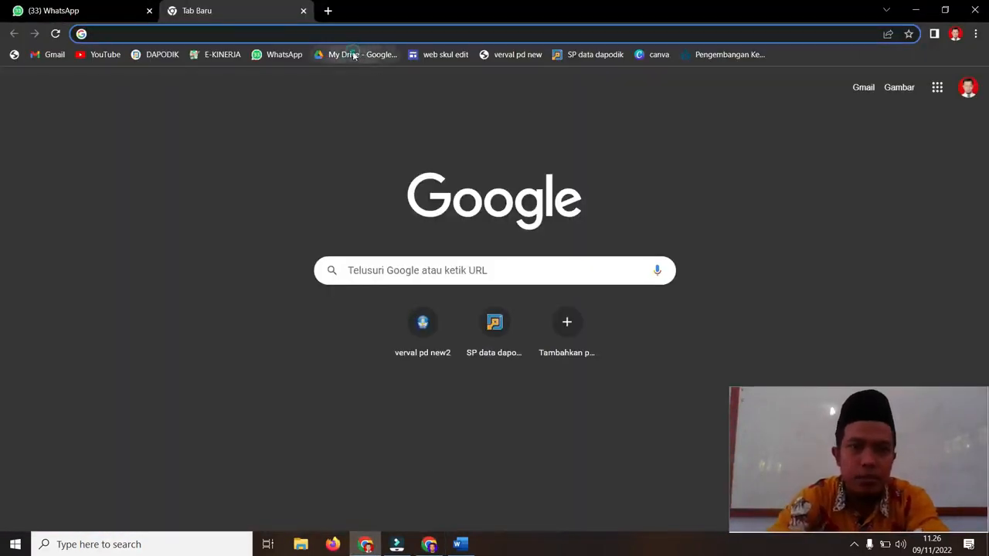
left_click(336, 54)
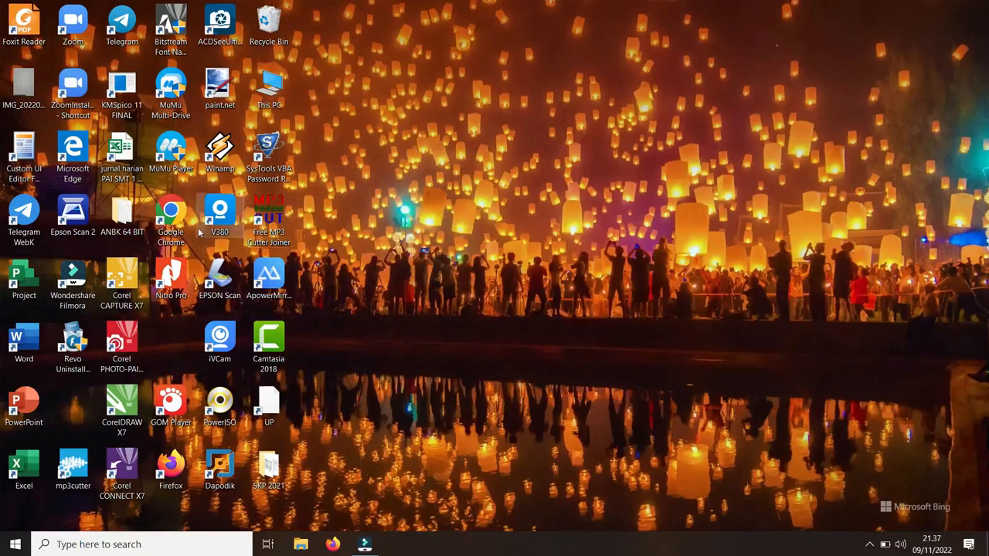
Launch Chrome with the guru.sd.belajar.id profile that has the red-background photo and check which account is active.
double_click(173, 230)
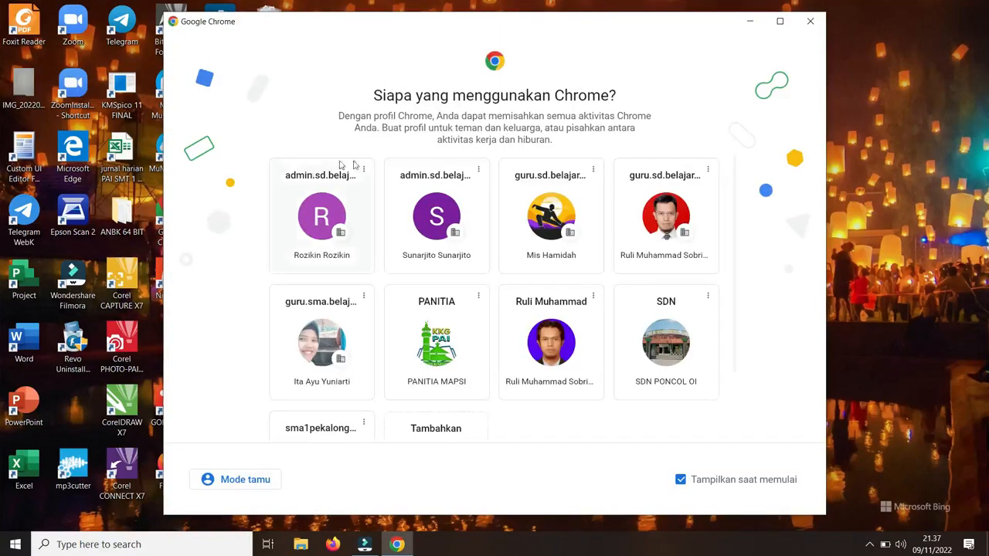
left_click(677, 219)
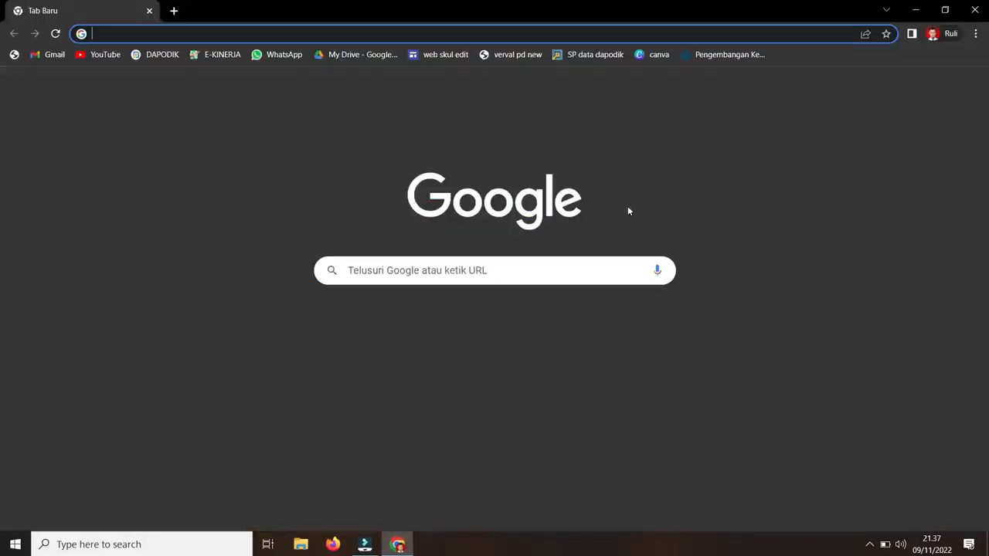
left_click(955, 34)
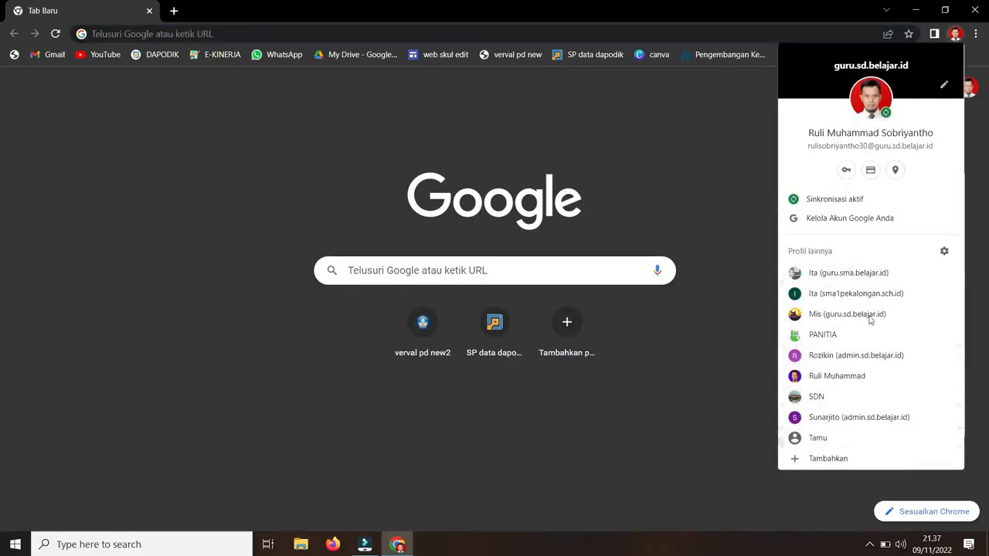
left_click(729, 221)
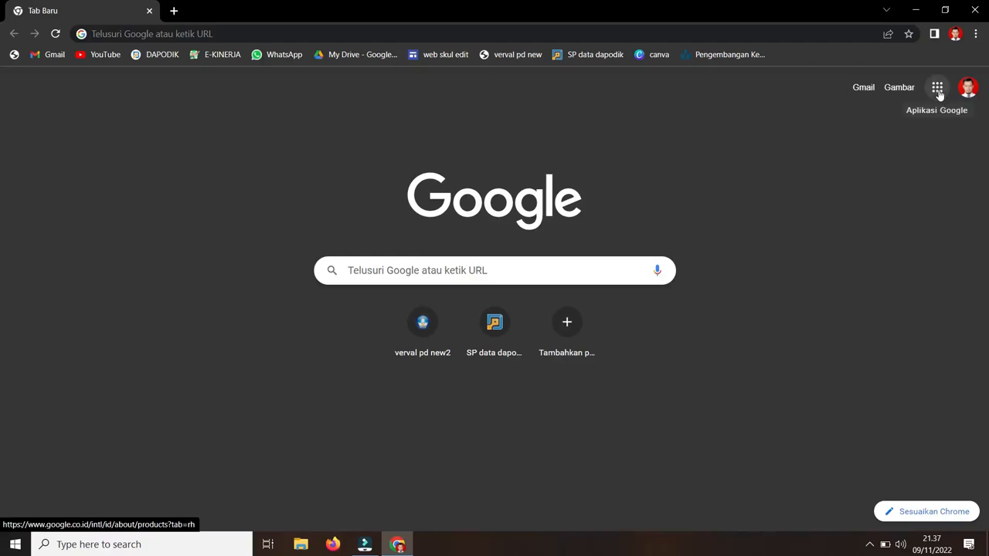
Open Google Drive and go to the JURNAL RAMADHAN 2021 folder inside ADMIN SEKOLAHKU'.
left_click(937, 89)
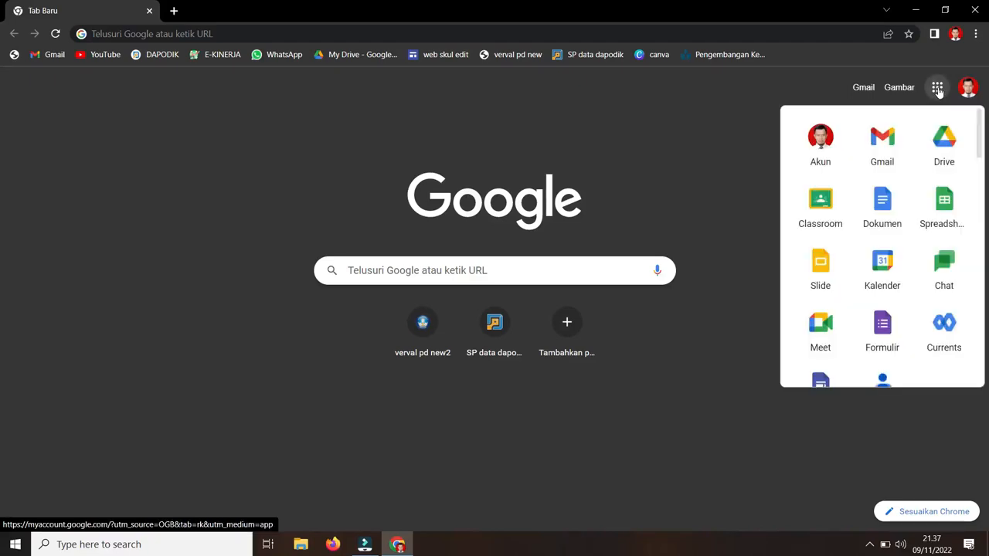
left_click(956, 157)
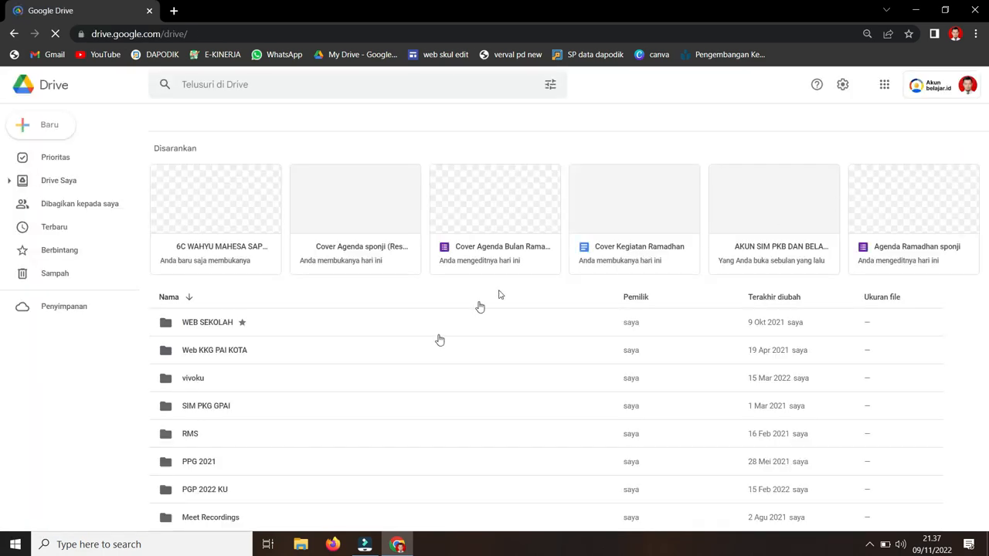
scroll(336, 363, "down", 3)
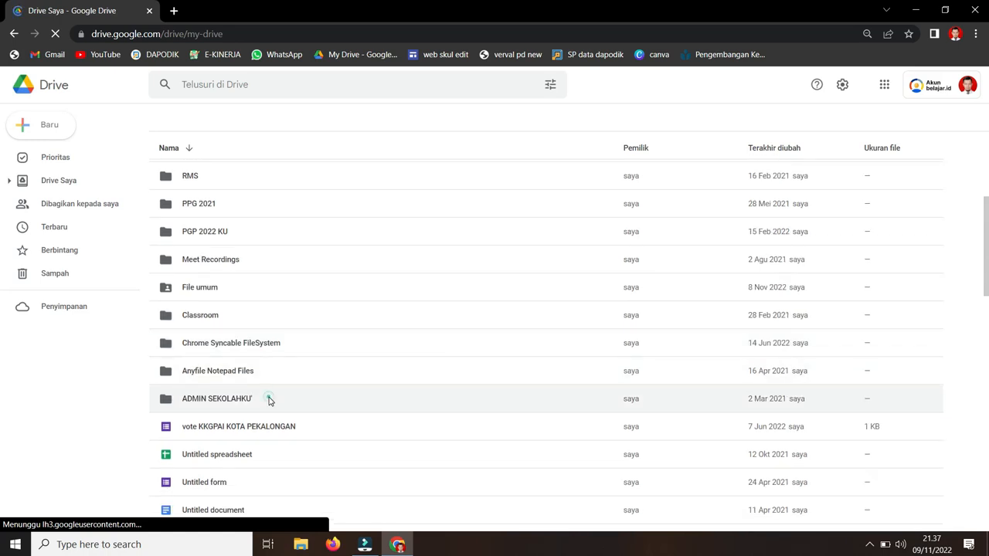
double_click(232, 398)
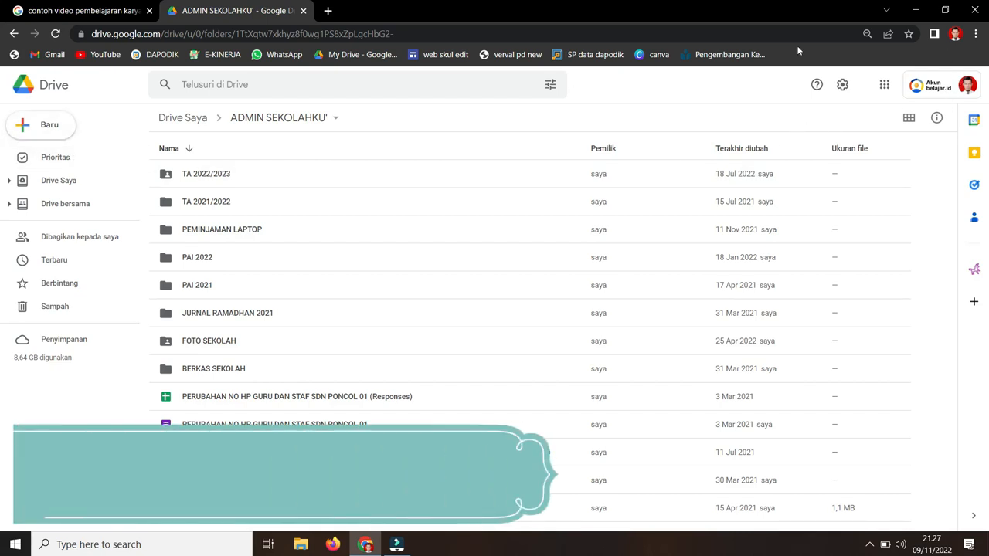
double_click(262, 314)
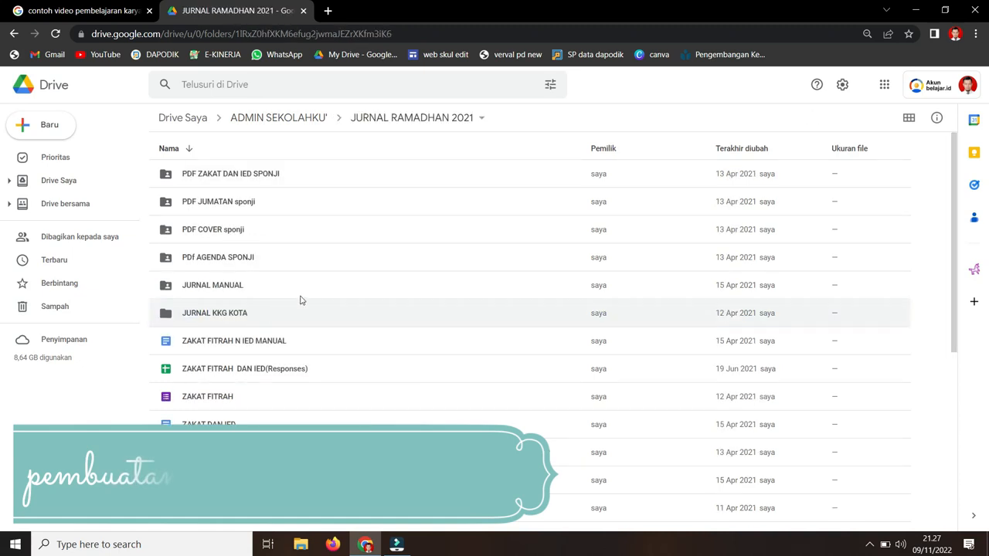
Find and open the Cover Agenda Bulan Ramadhan Online form in the JURNAL RAMADHAN 2021 folder.
scroll(344, 290, "down", 2)
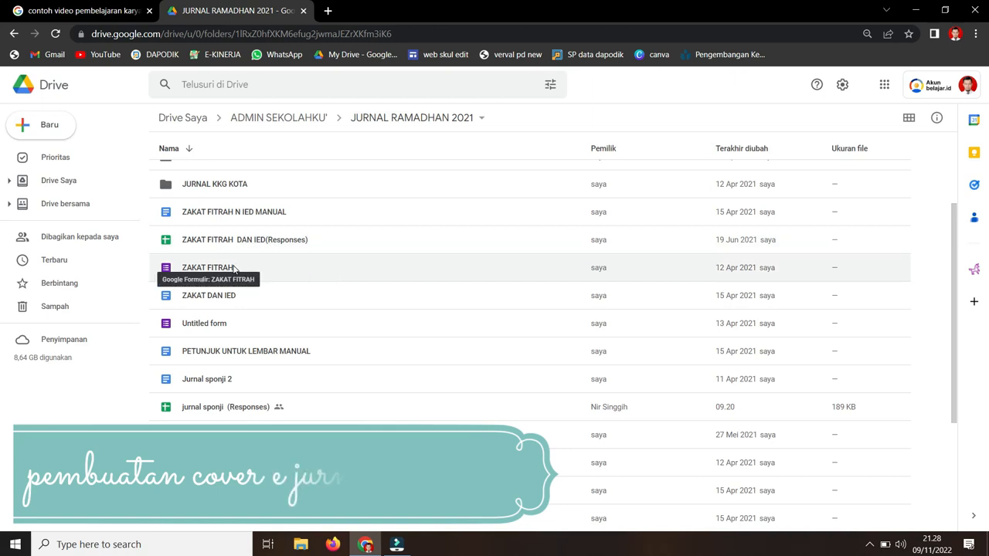
scroll(271, 301, "down", 1)
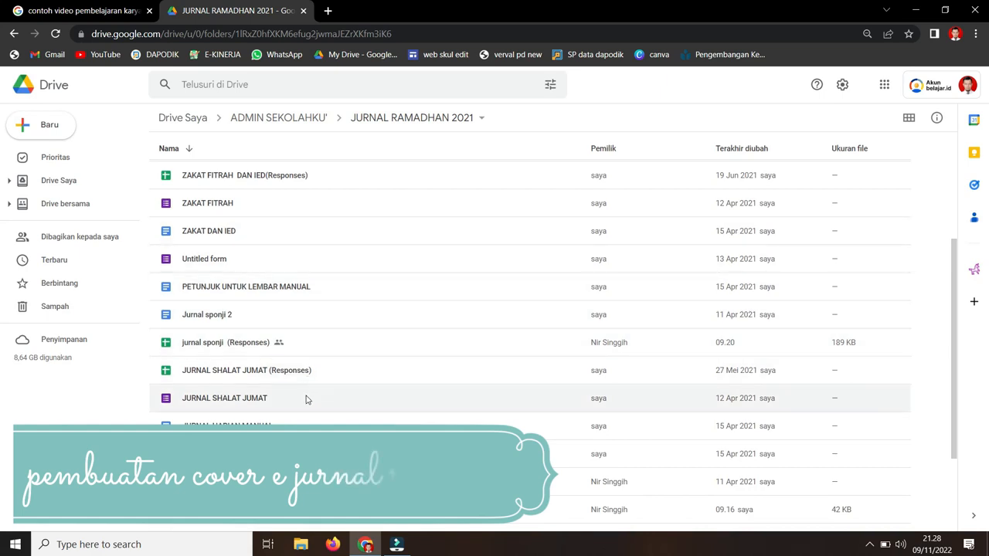
scroll(328, 361, "down", 1)
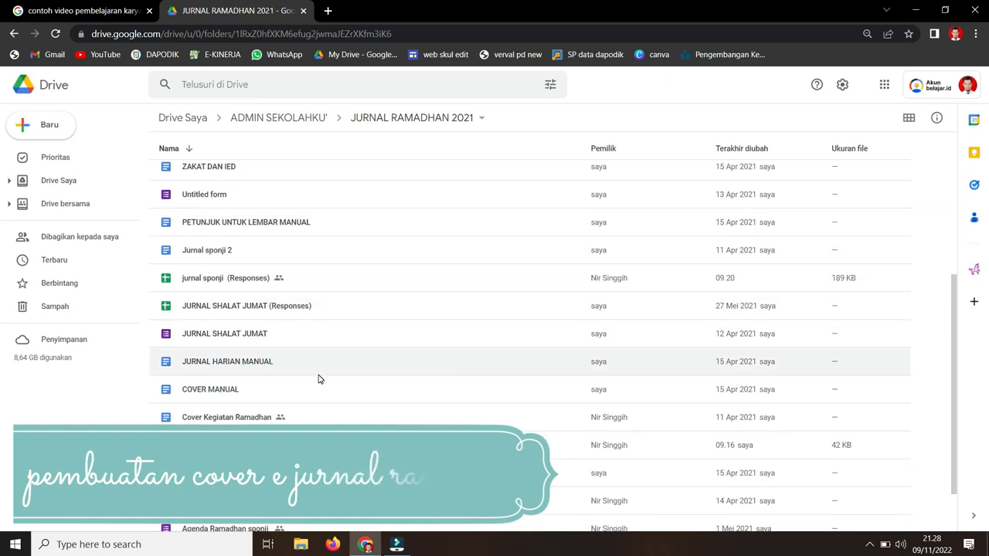
scroll(317, 379, "down", 1)
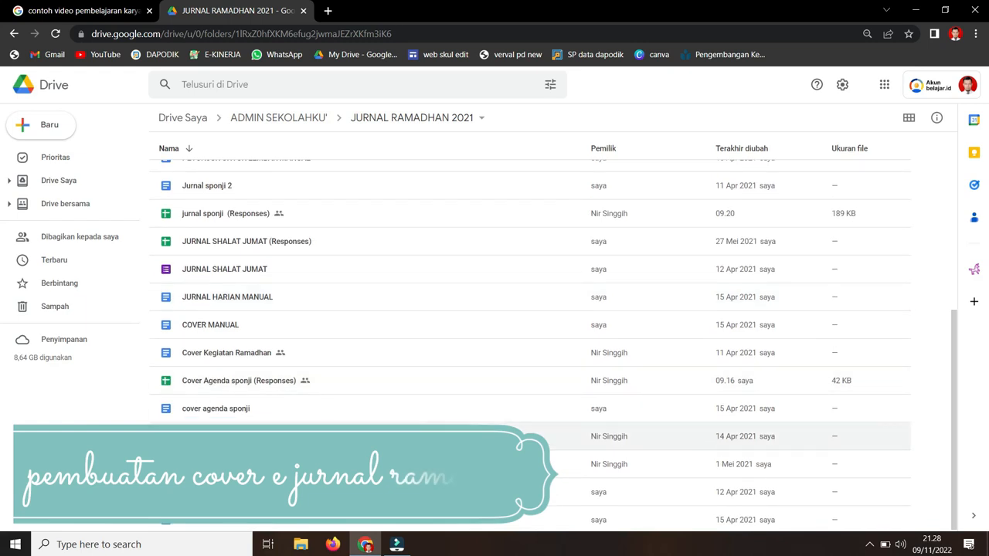
double_click(278, 436)
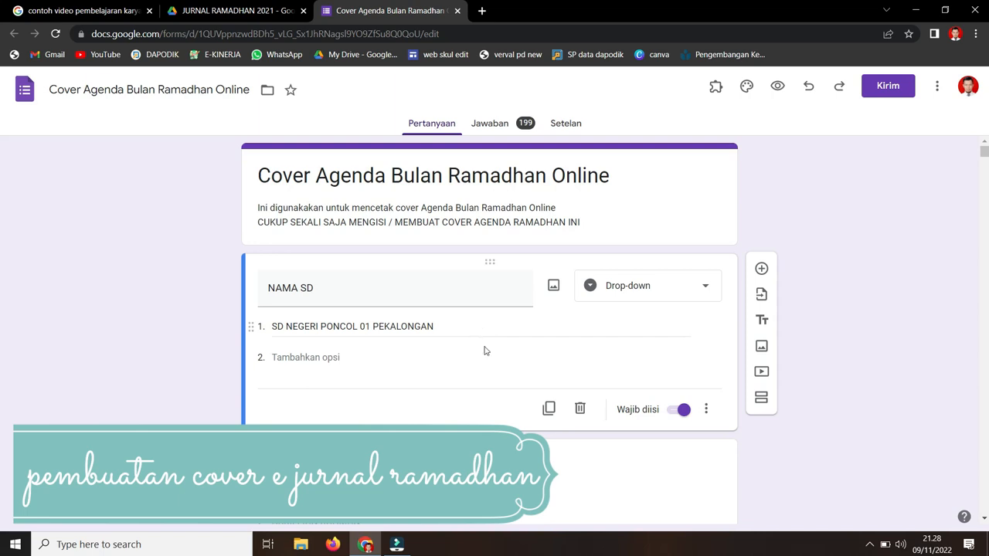
Review the form's NAMA SD question and the full list of options under Nama Siswa.
scroll(485, 348, "down", 3)
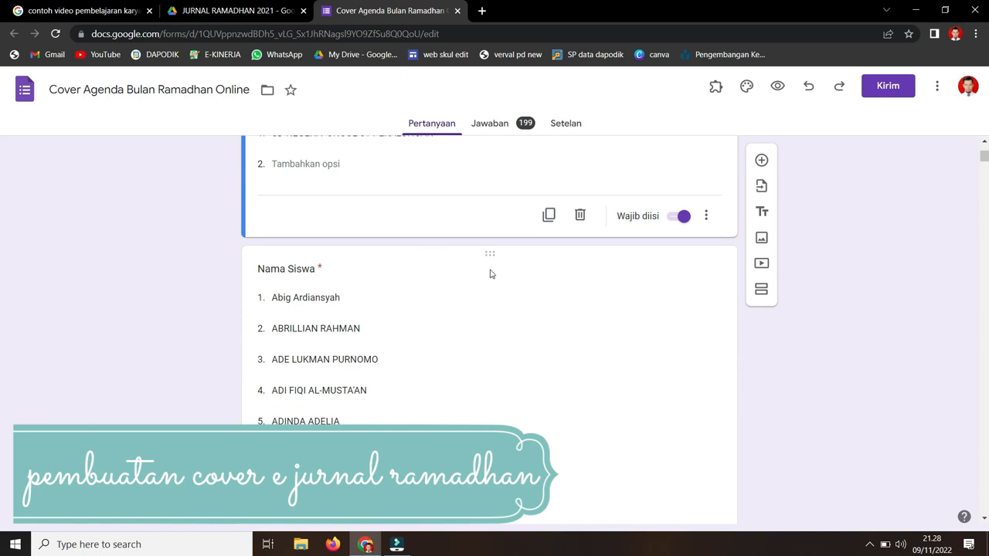
scroll(505, 269, "down", 4)
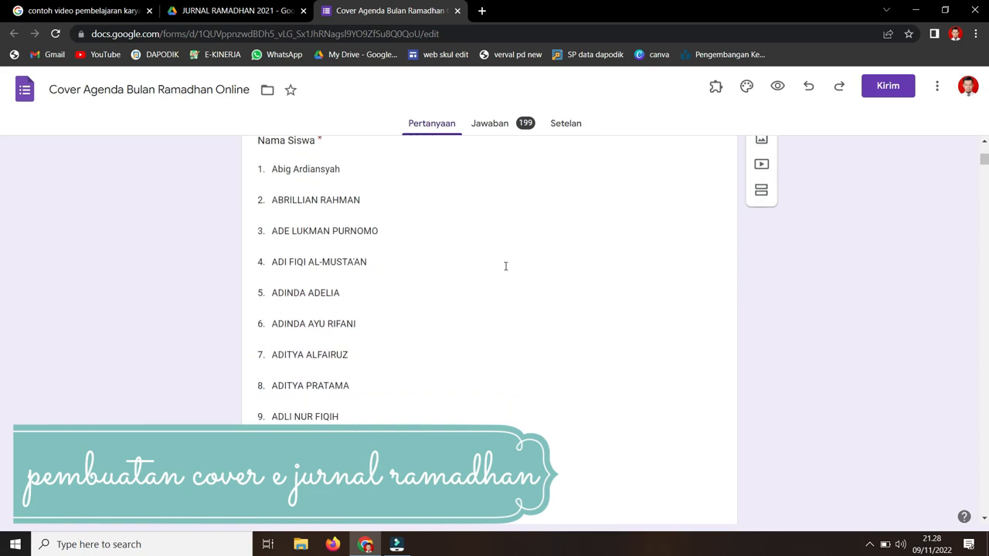
scroll(560, 274, "down", 19)
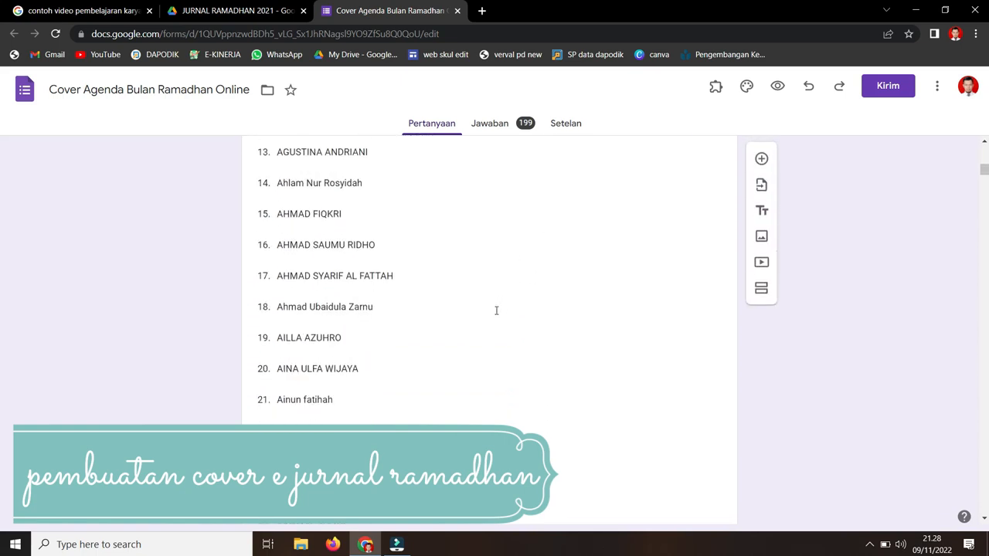
scroll(2, 209, "down", 20)
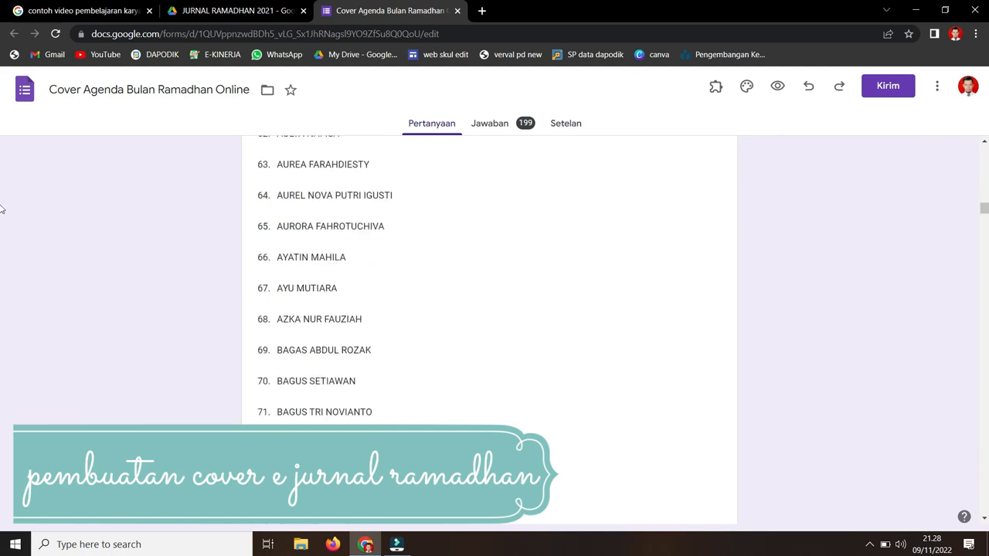
scroll(2, 272, "down", 20)
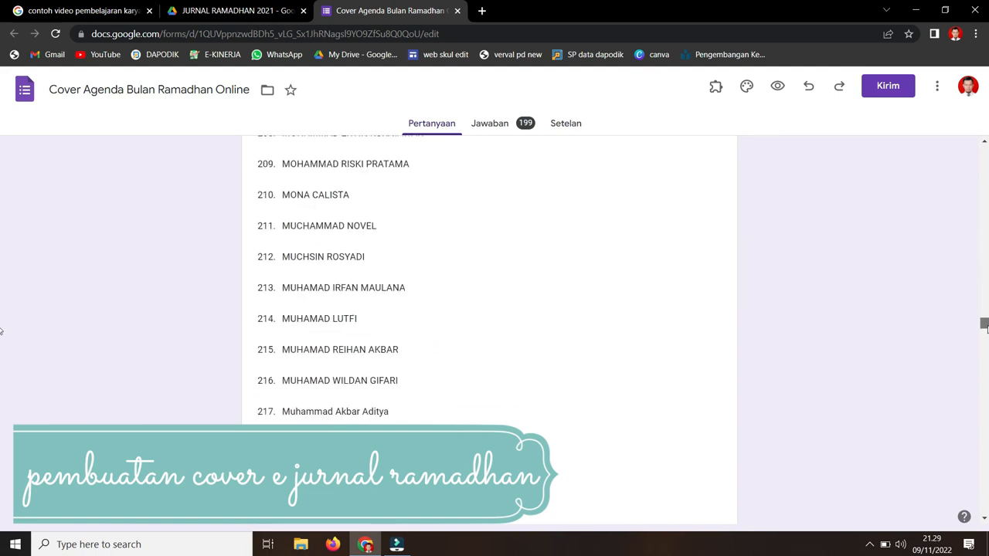
scroll(979, 444, "down", 15)
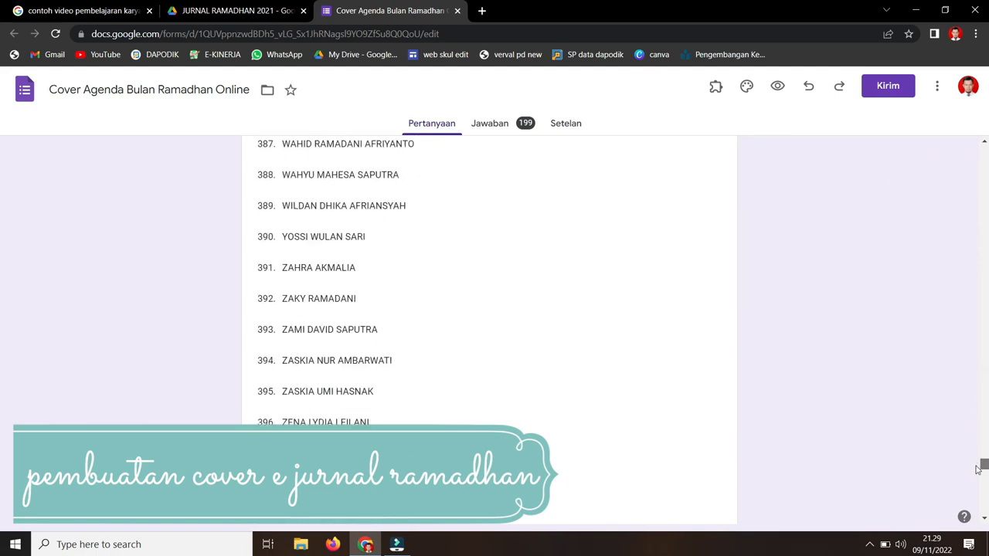
scroll(814, 389, "up", 2)
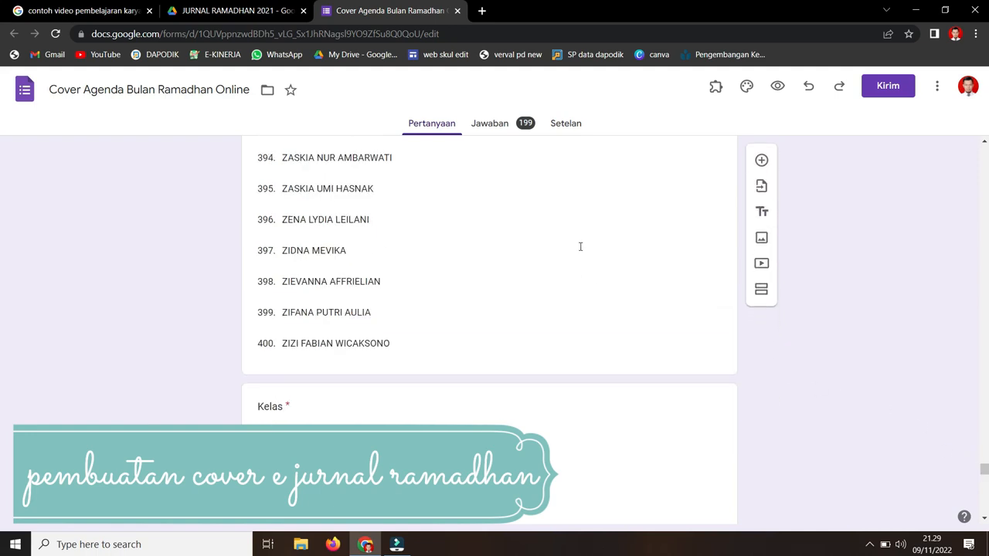
Examine the options of the Kelas and Nomor Urut Absen questions that follow the student list.
scroll(592, 247, "down", 1)
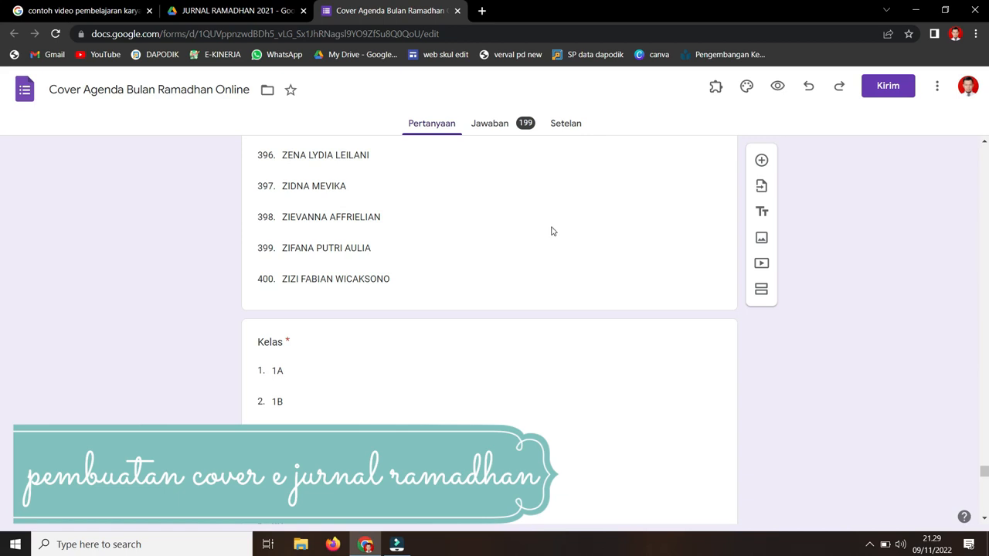
scroll(576, 277, "down", 1)
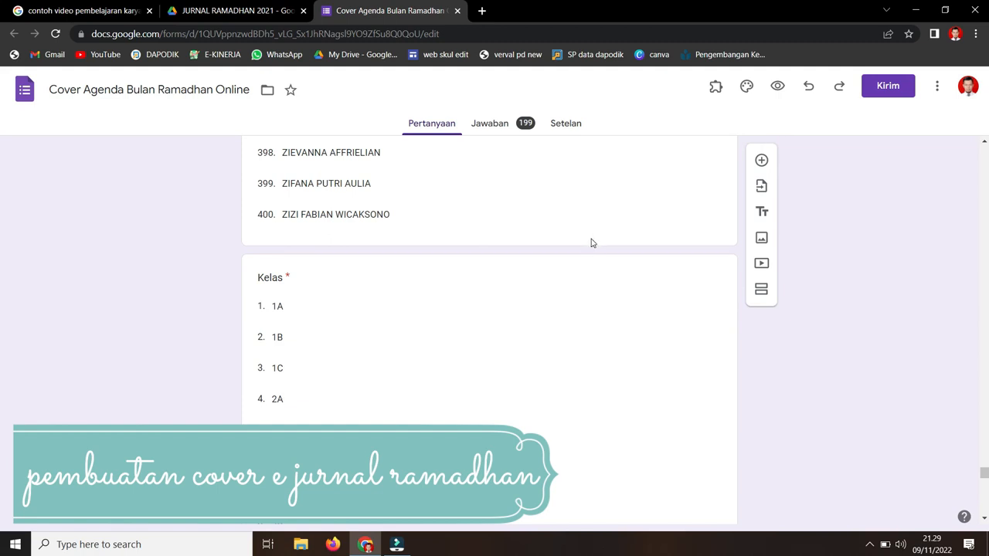
scroll(526, 316, "down", 10)
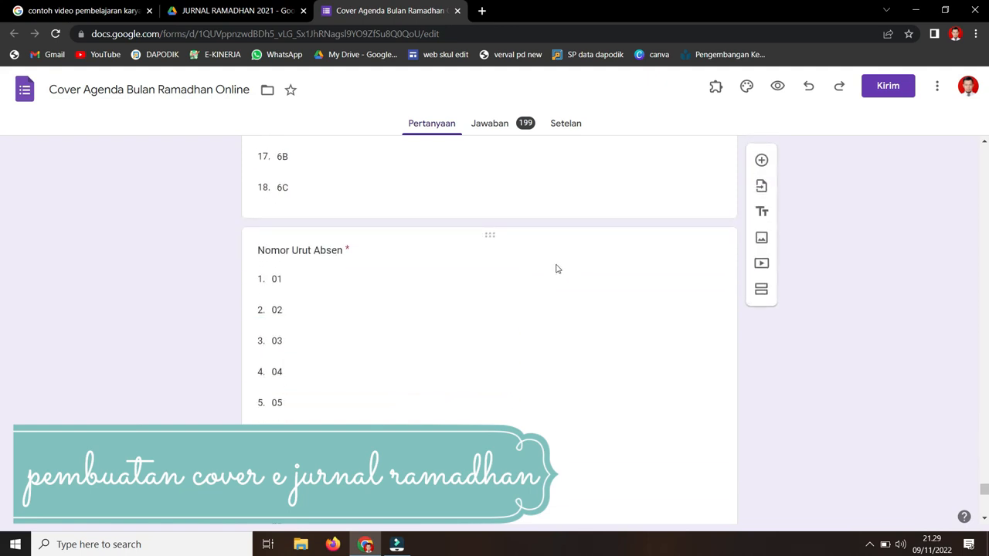
scroll(545, 266, "down", 1)
scroll(477, 234, "down", 8)
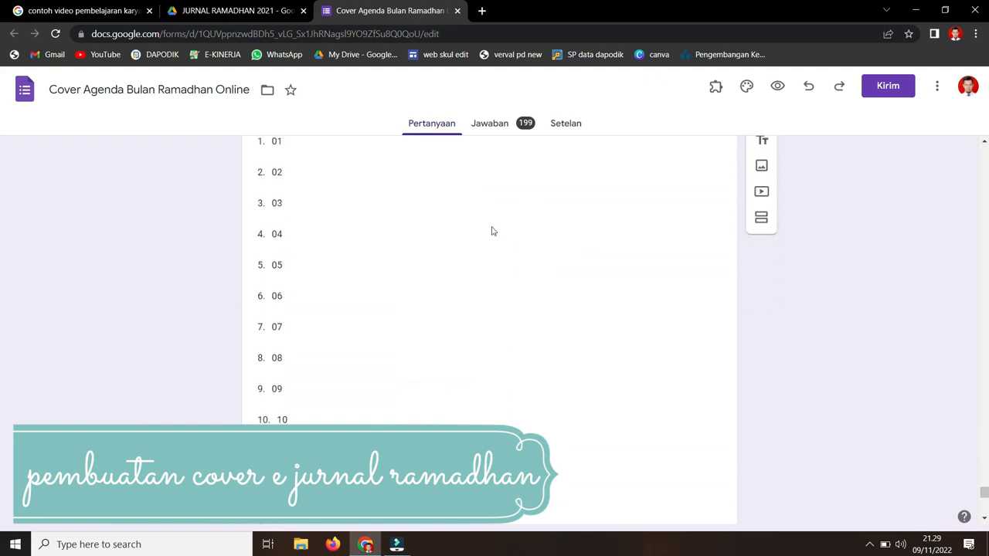
scroll(497, 293, "down", 1)
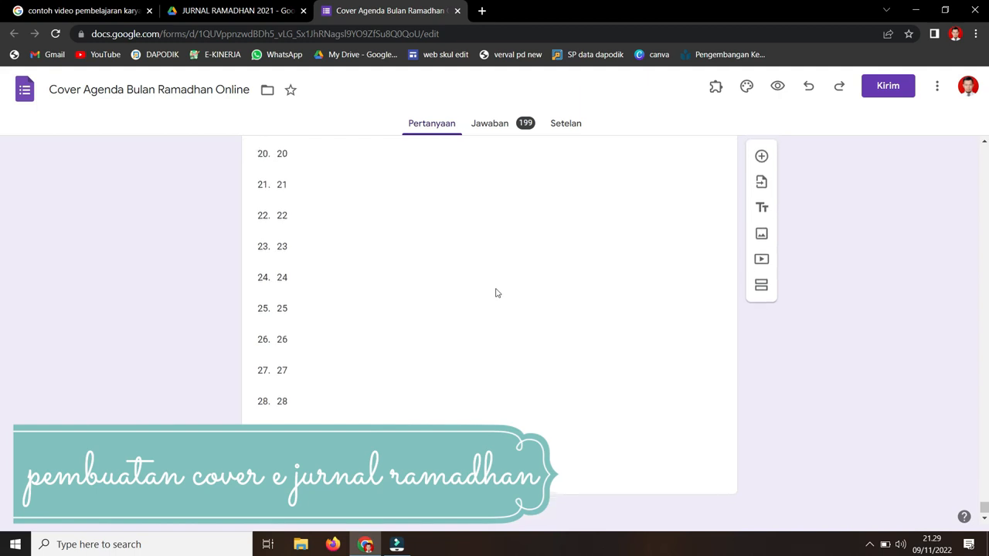
scroll(496, 293, "up", 12)
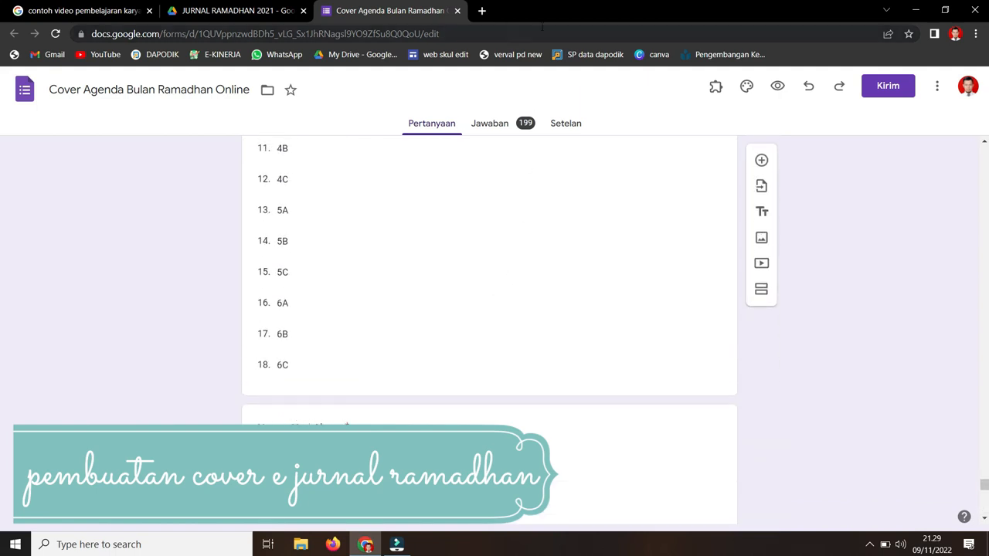
scroll(591, 246, "up", 10)
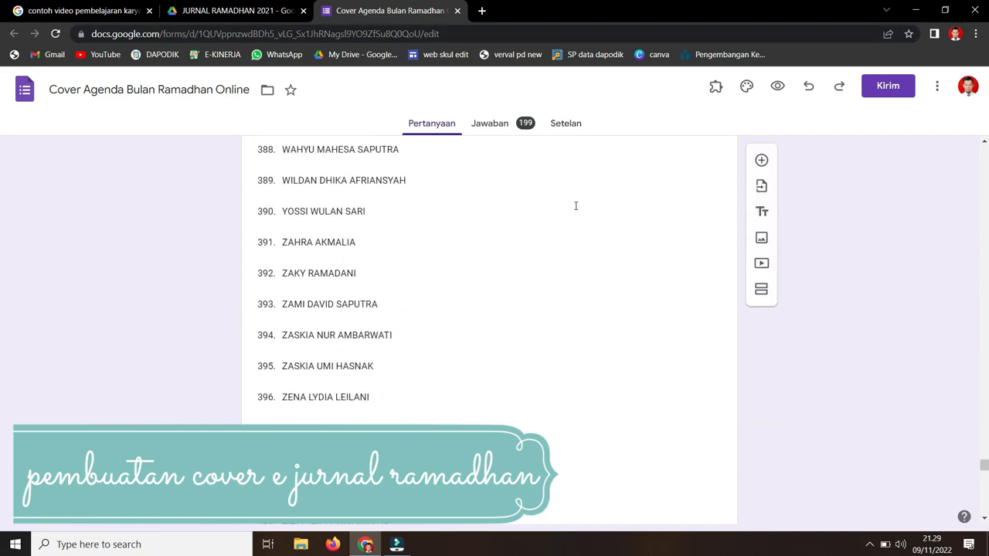
scroll(472, 234, "up", 1)
scroll(473, 234, "up", 13)
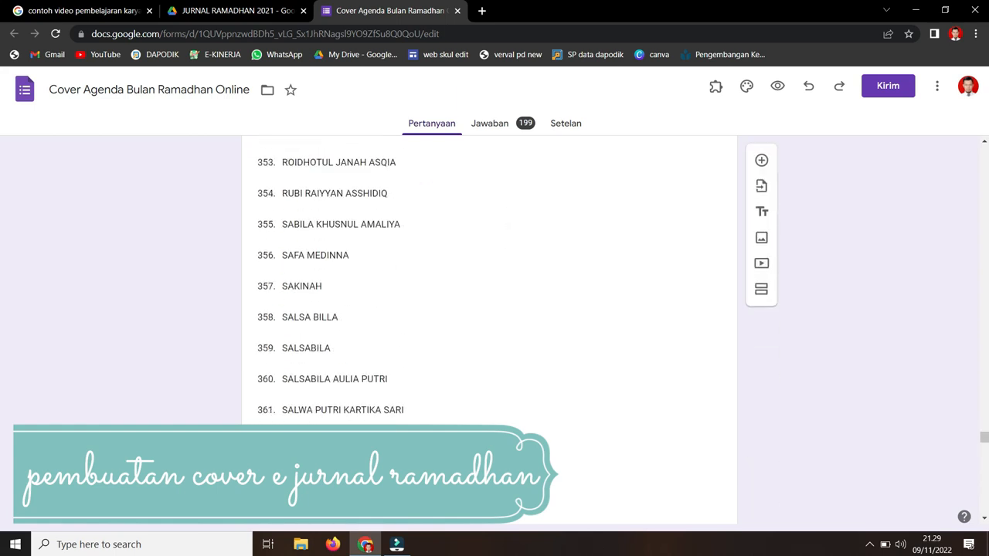
Return to the JURNAL RAMADHAN 2021 folder and open the Cover Kegiatan Ramadhan document.
left_click(252, 10)
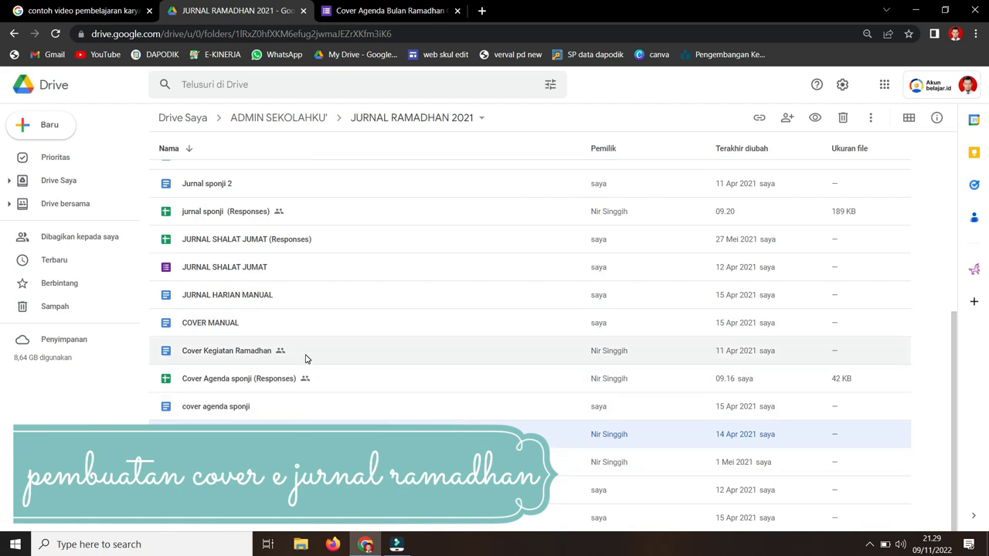
left_click(322, 346)
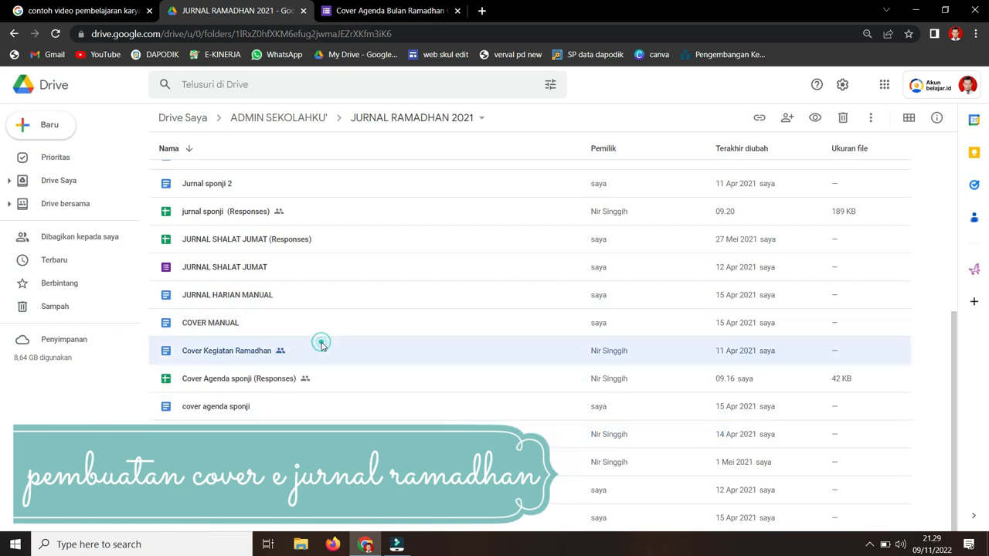
double_click(343, 354)
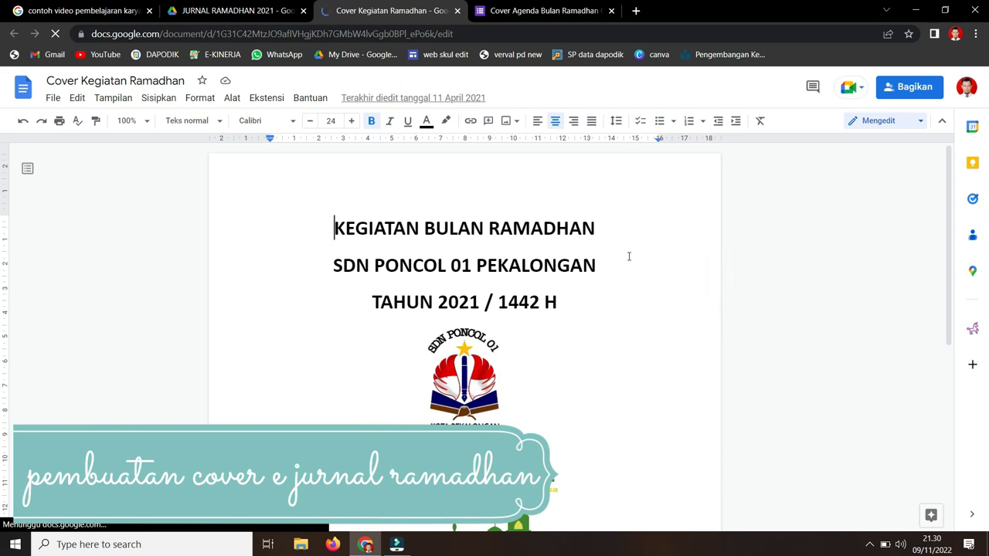
Examine the cover template from its title and school logo down to the placeholder table, placing the cursor after <<Nama Siswa>>.
scroll(652, 239, "down", 1)
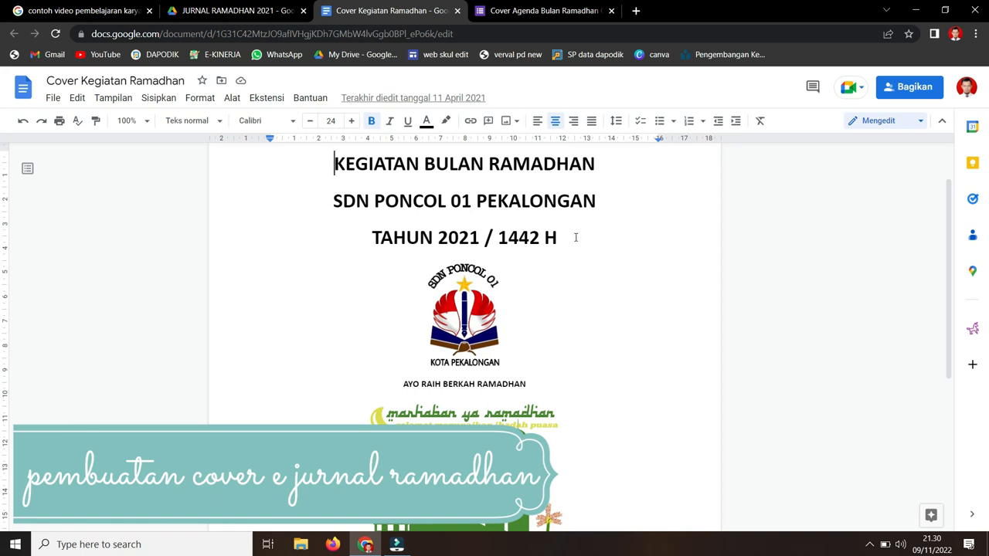
scroll(576, 237, "down", 1)
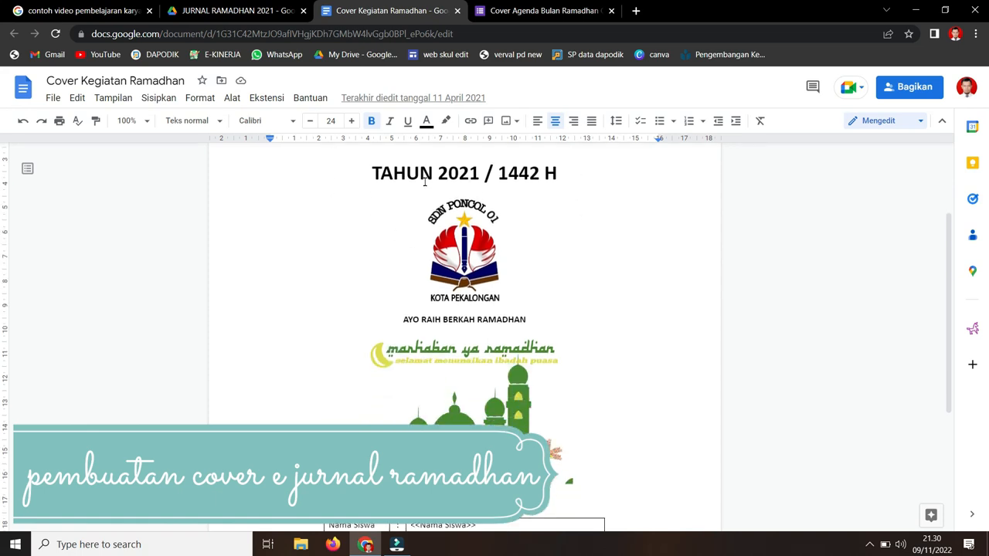
scroll(516, 188, "up", 1)
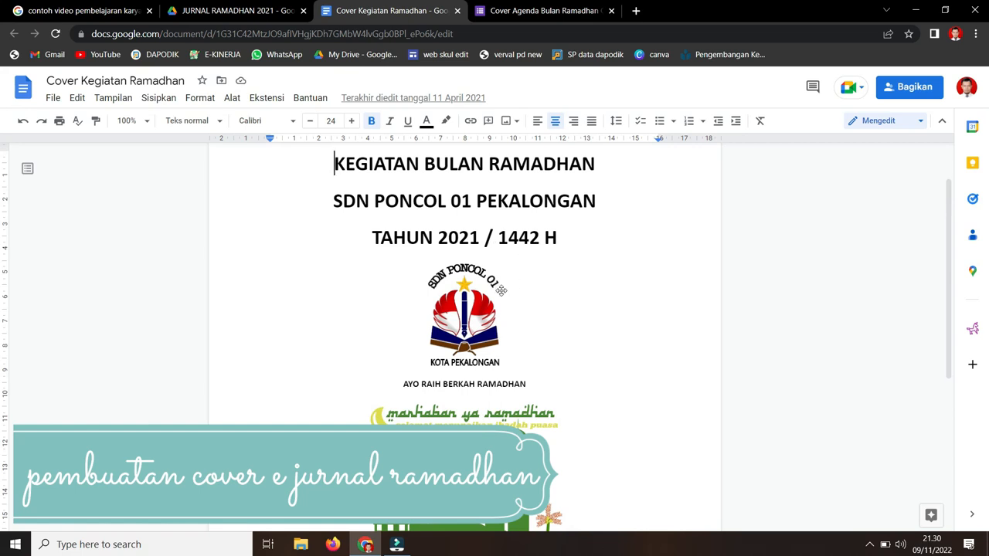
scroll(481, 298, "down", 1)
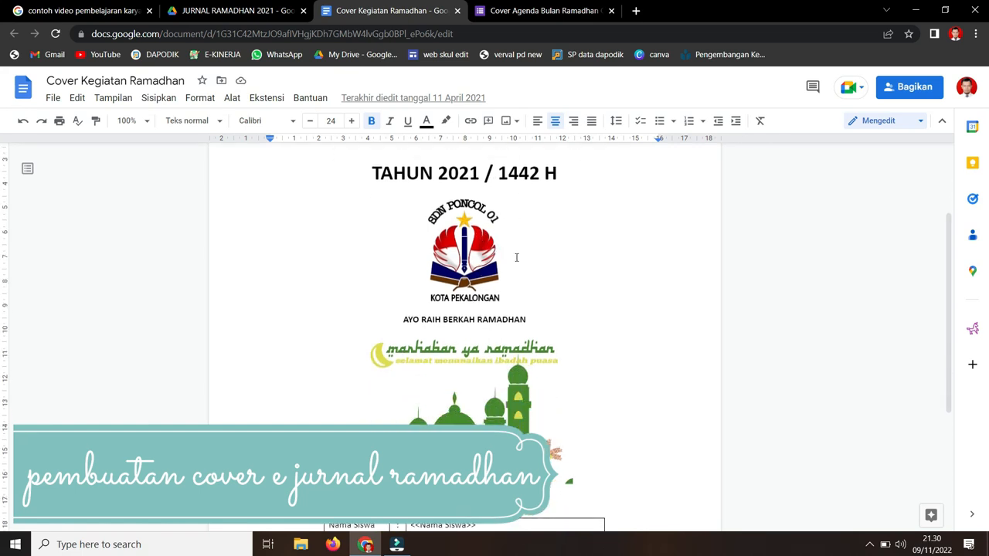
scroll(519, 261, "down", 1)
scroll(521, 264, "down", 3)
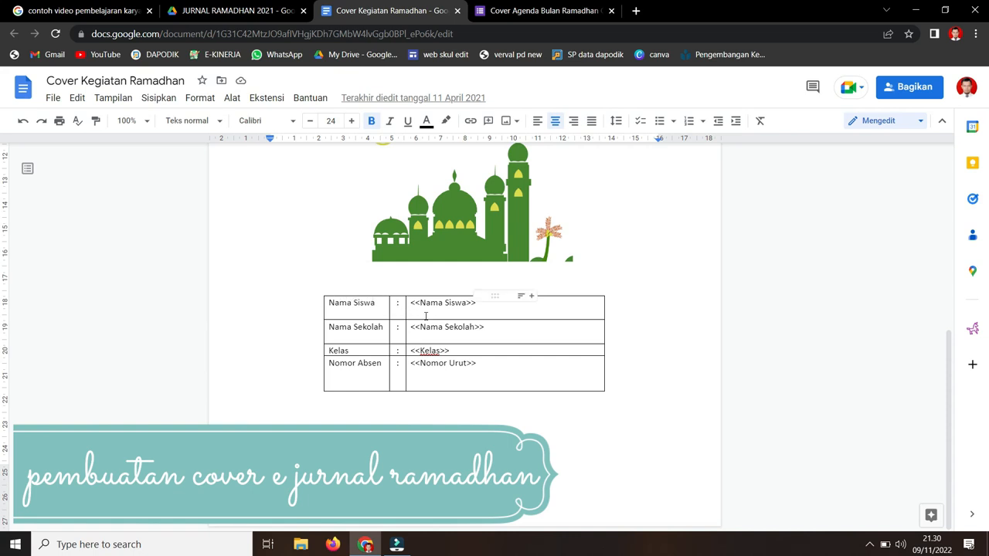
left_click(490, 309)
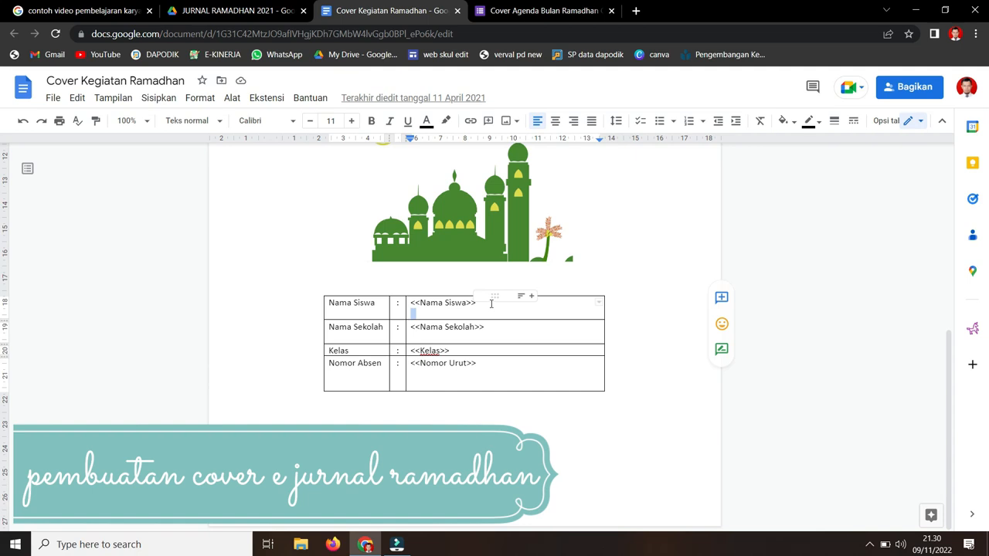
left_click(490, 303)
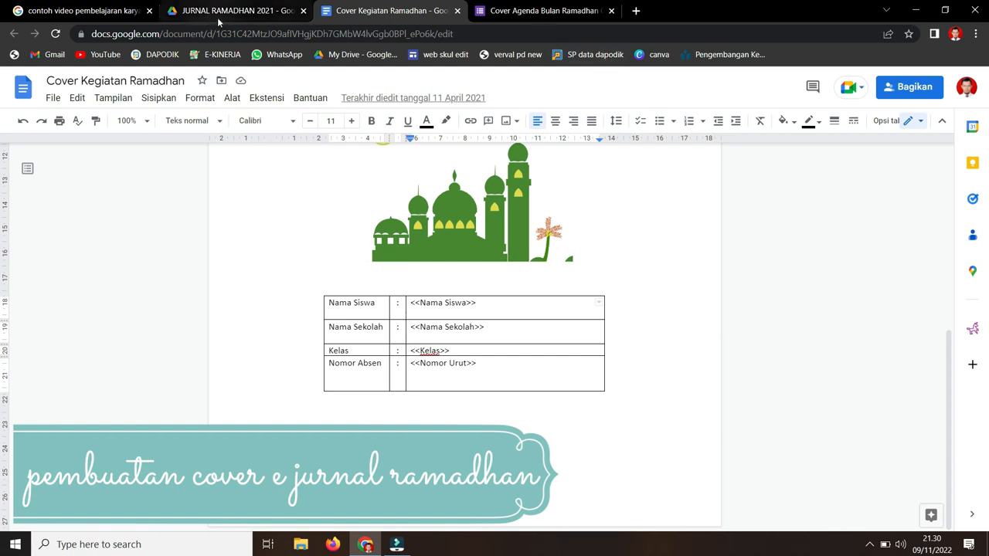
Return to the Cover Agenda Bulan Ramadhan Online form and open the spreadsheet linked to its responses.
left_click(238, 10)
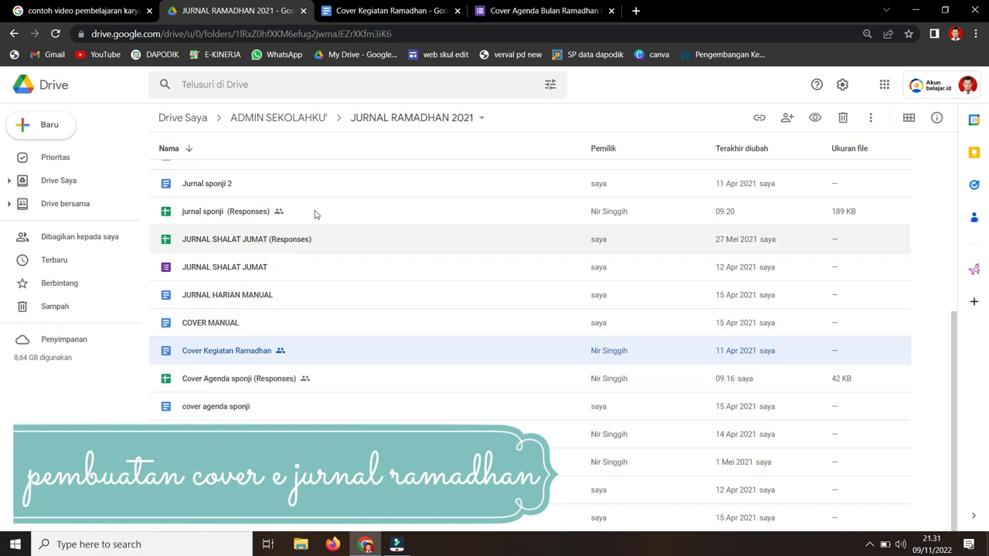
left_click(390, 11)
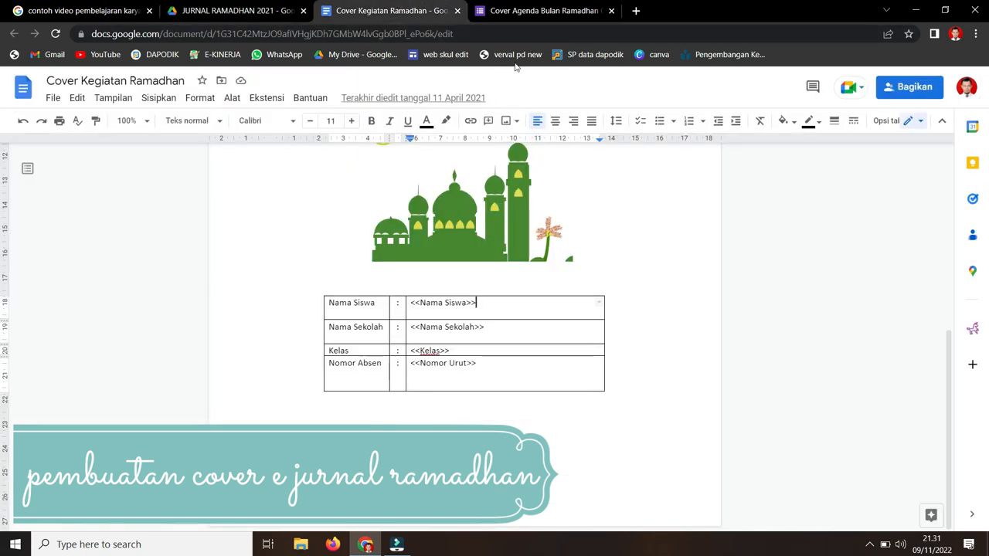
left_click(541, 11)
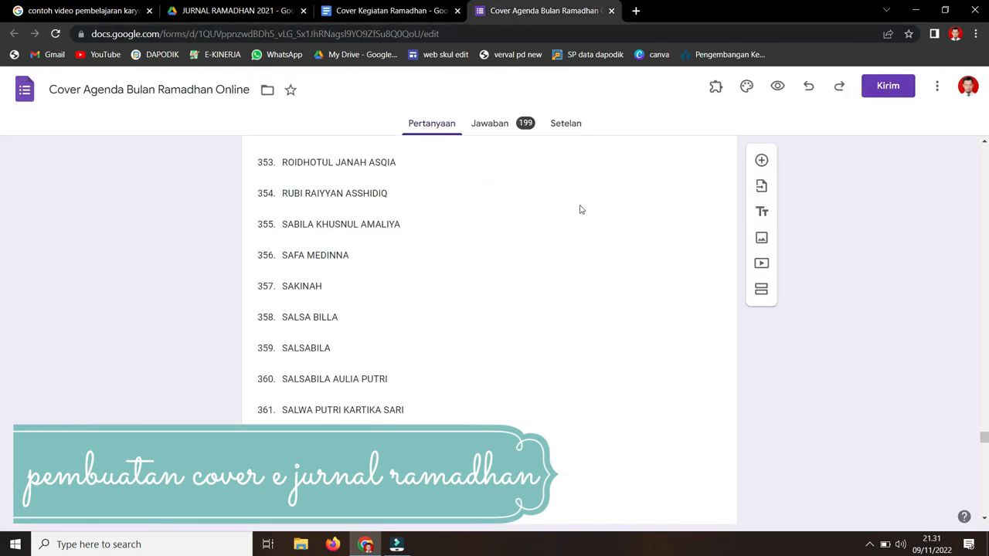
left_click(513, 122)
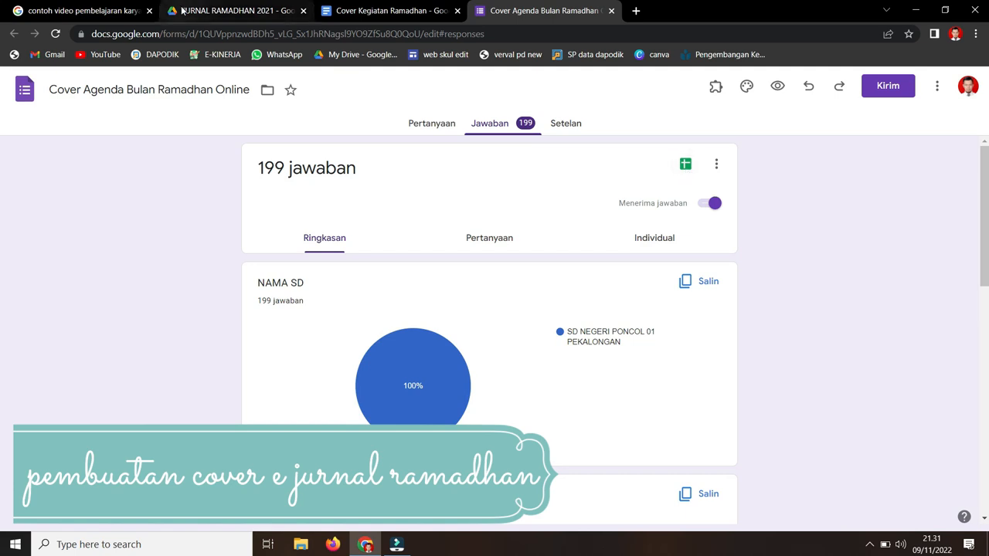
left_click(693, 167)
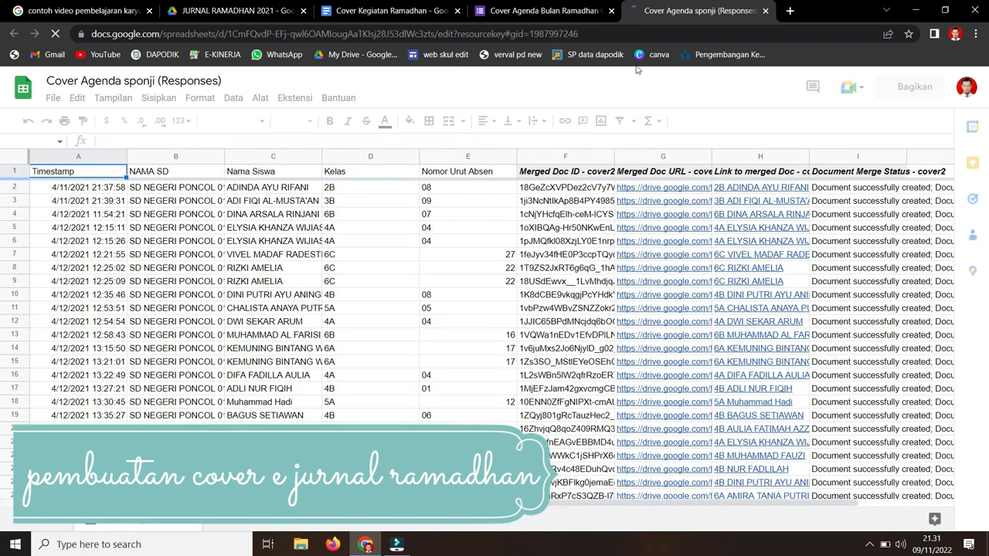
Launch the Autocrat extension from the responses spreadsheet to check its existing jobs, and close its dialog.
left_click(301, 99)
mouse_move(327, 151)
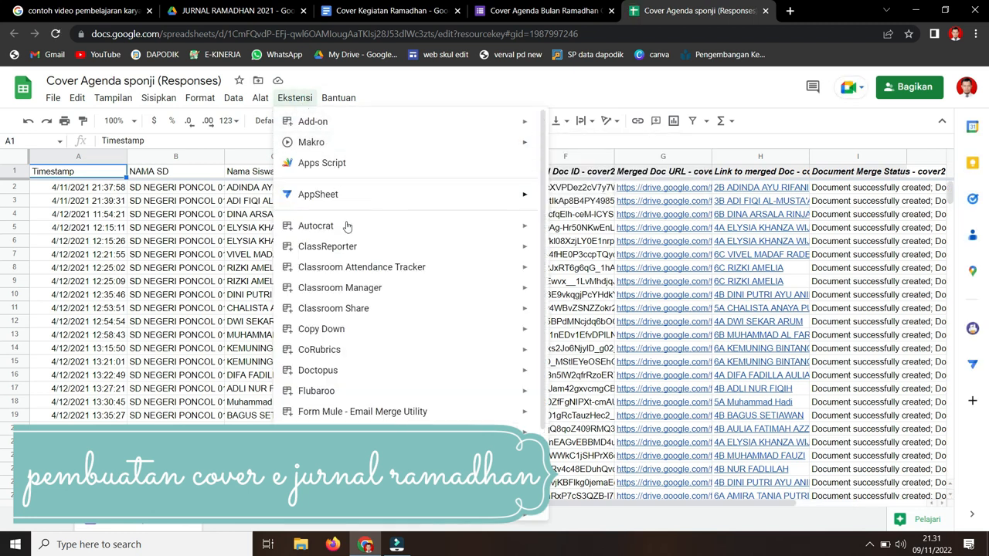
mouse_move(346, 229)
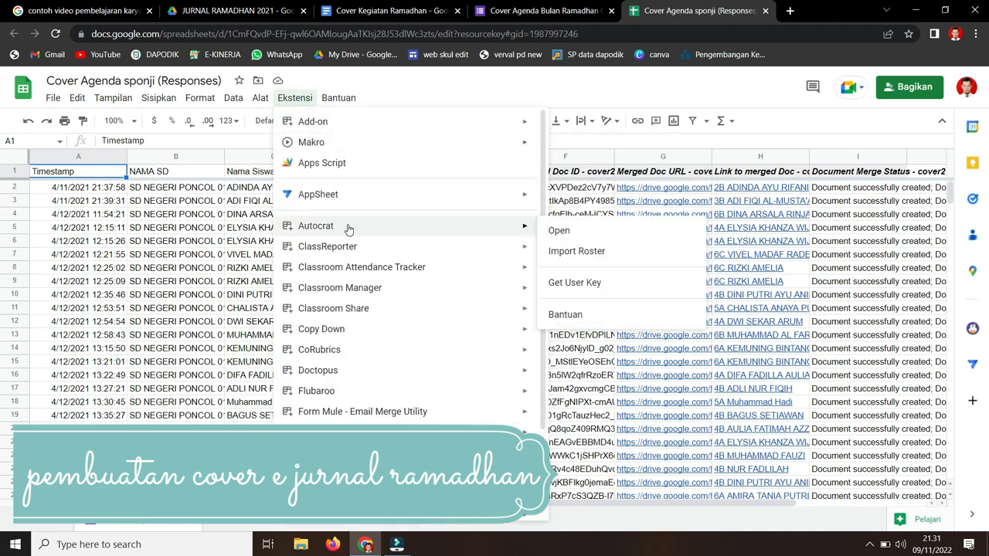
left_click(550, 232)
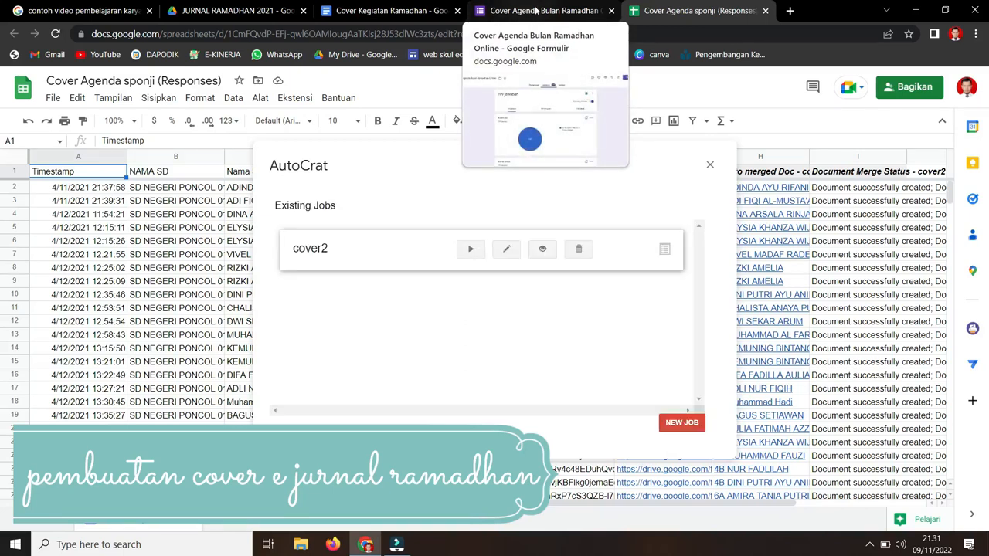
left_click(718, 167)
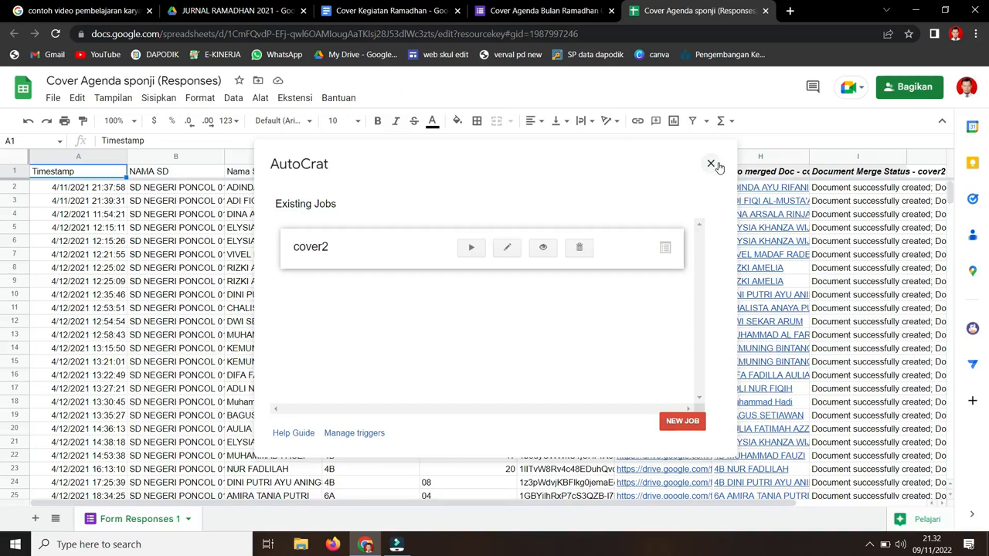
left_click(712, 164)
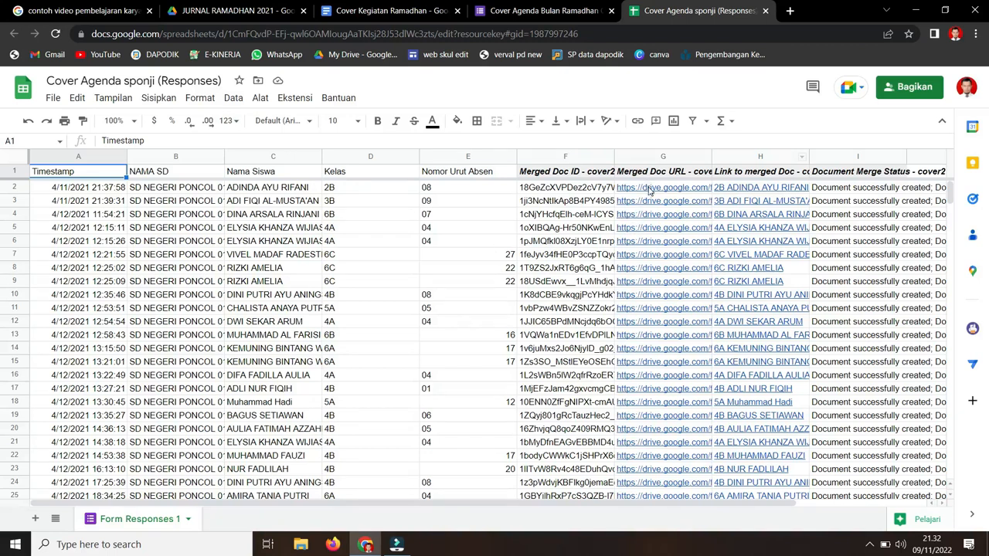
Return to the JURNAL RAMADHAN 2021 folder and look through it up to its PDF output folders.
left_click(259, 8)
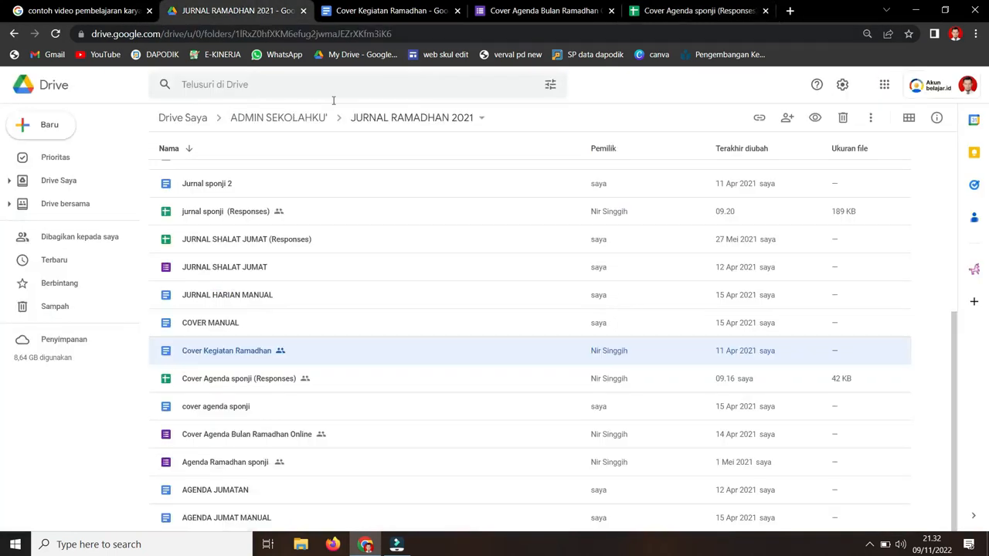
scroll(293, 325, "up", 2)
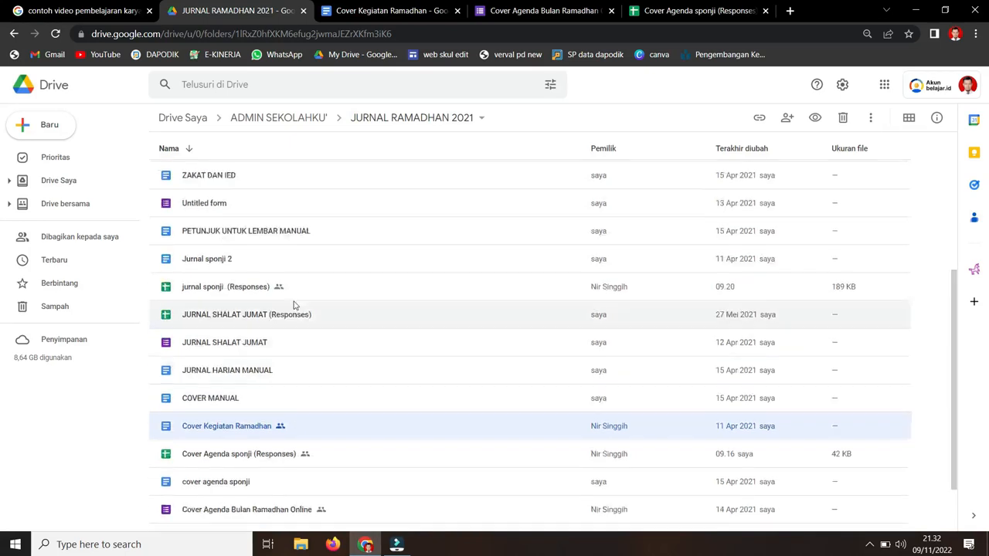
scroll(294, 305, "up", 4)
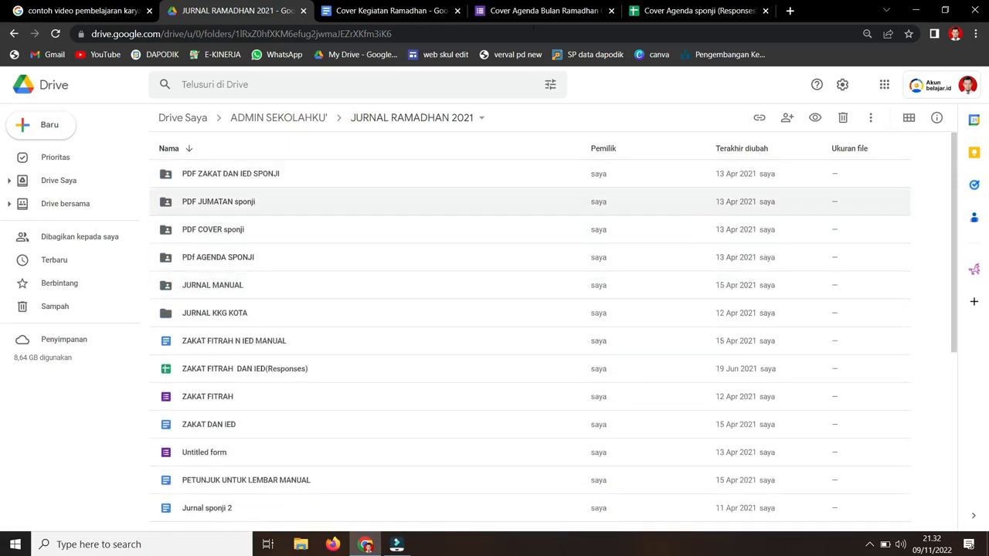
Relaunch Autocrat from the Cover Agenda sponji responses spreadsheet and open the existing cover2 job for editing.
left_click(704, 11)
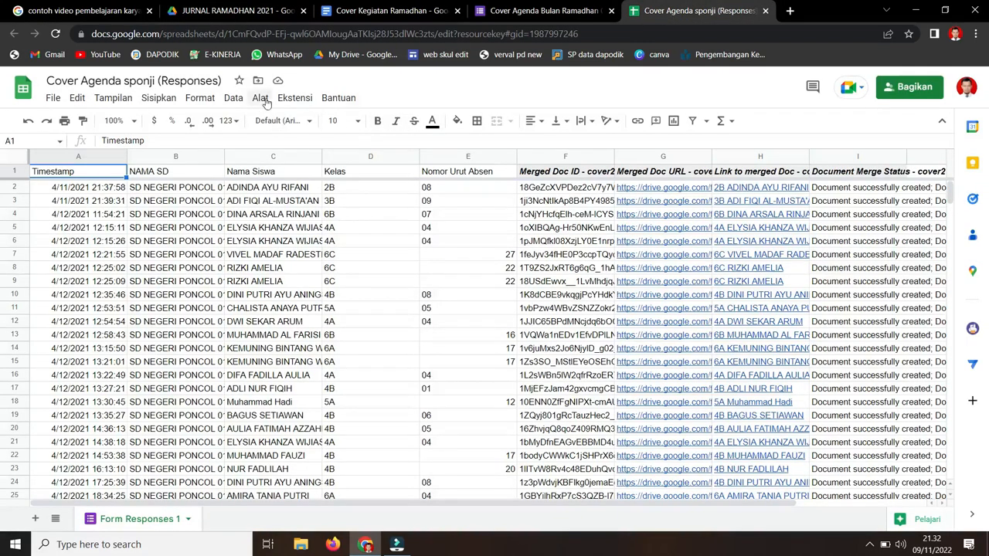
left_click(290, 97)
mouse_move(372, 229)
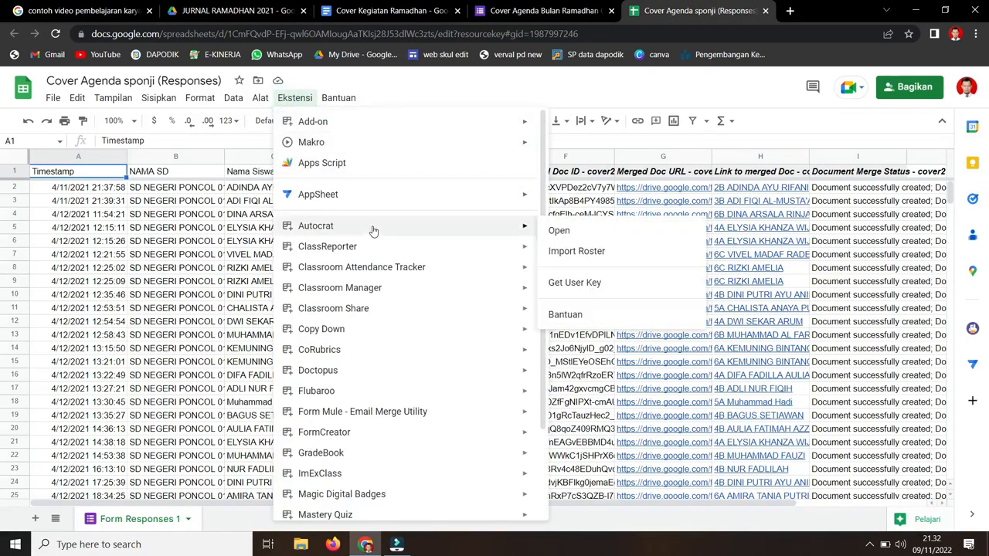
left_click(563, 232)
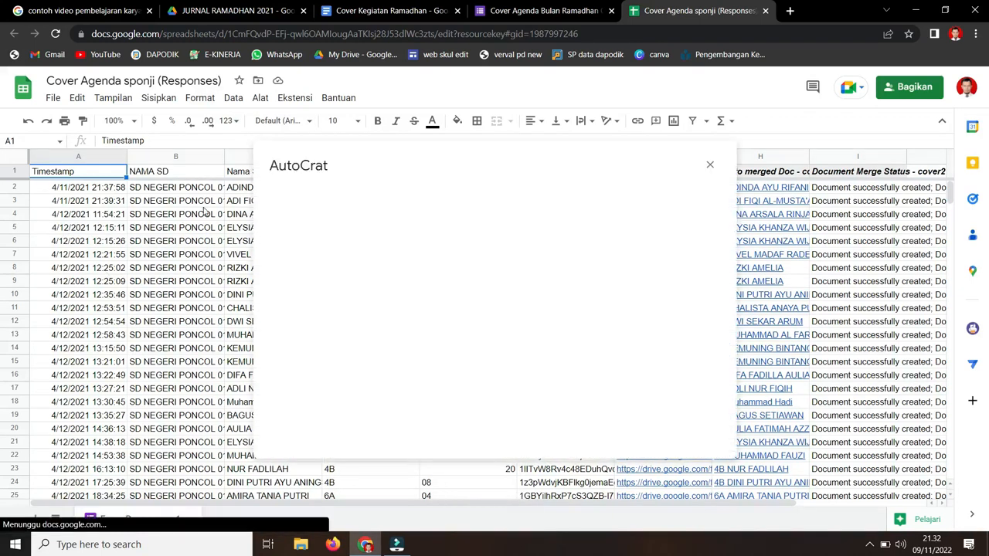
left_click(353, 148)
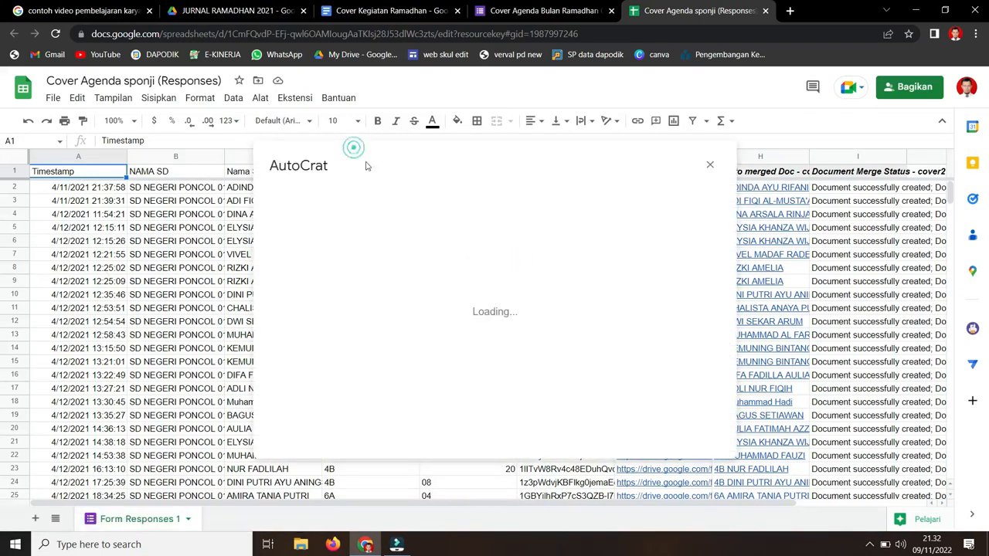
left_click(467, 152)
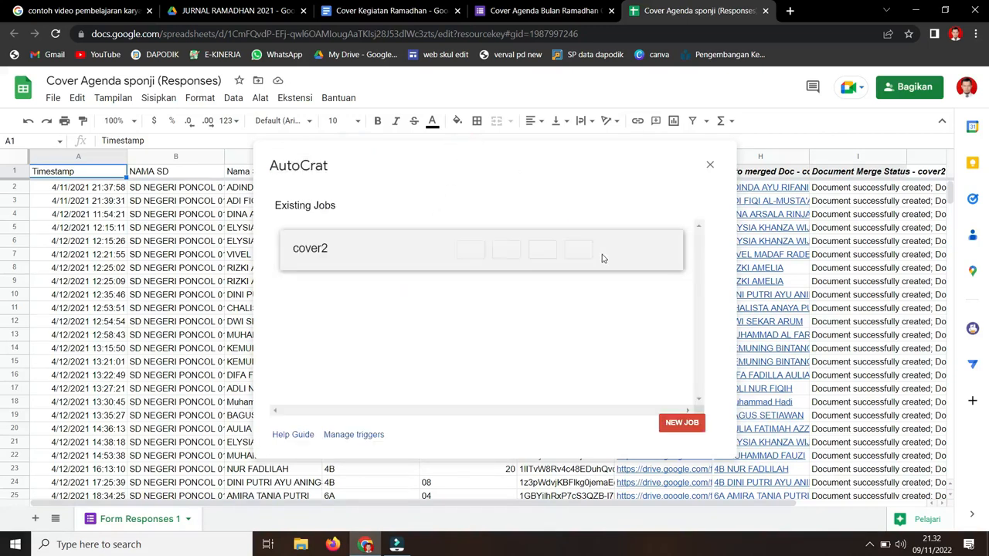
left_click(507, 249)
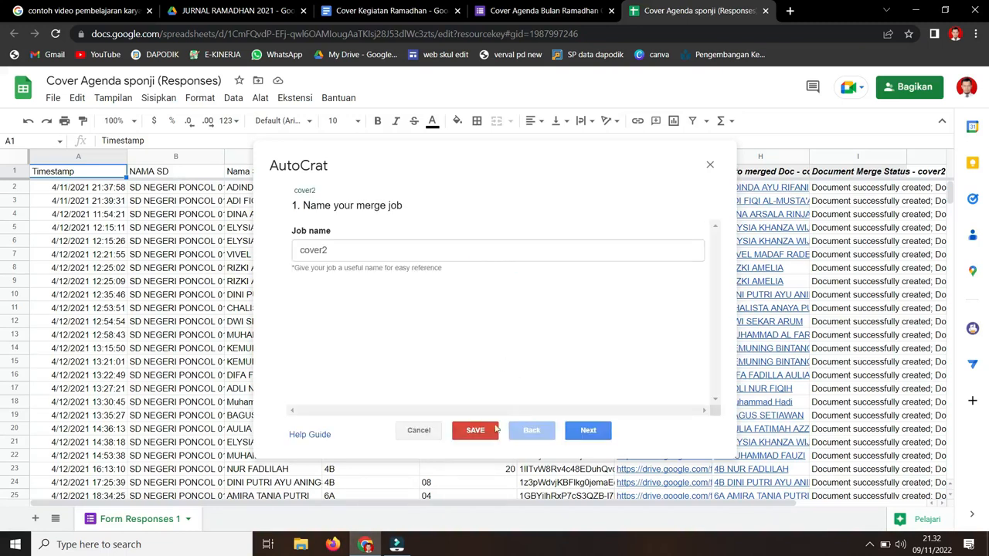
Review the cover2 job's template and tag-to-column mapping, keeping Nama Siswa as the column for the <<Nama Siswa>> tag.
left_click(587, 430)
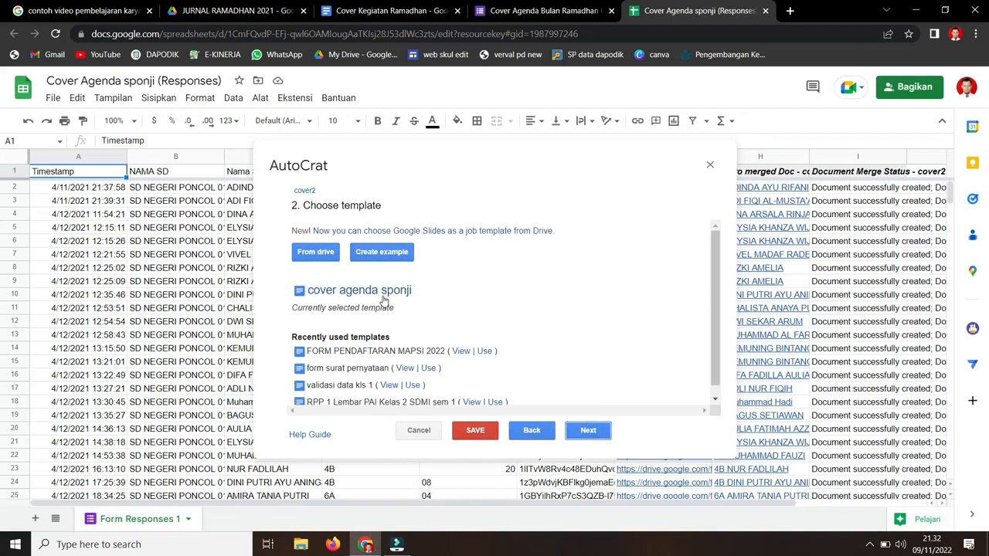
left_click(589, 431)
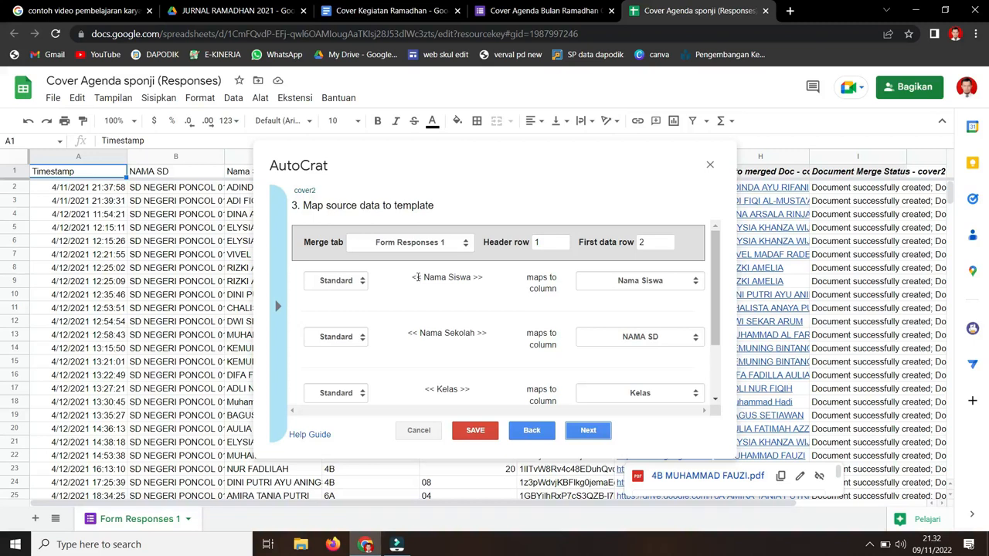
left_click(417, 275)
left_click(696, 283)
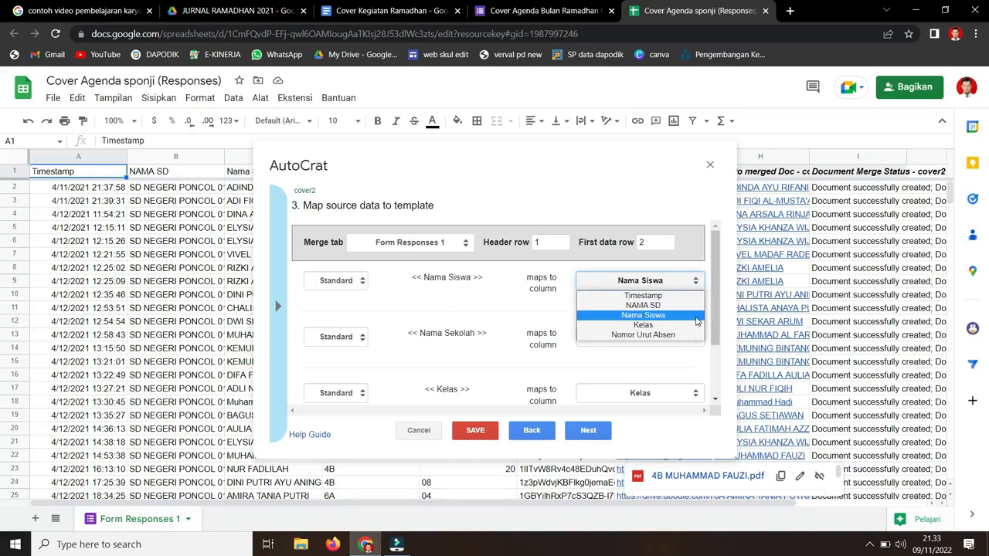
left_click(695, 316)
scroll(698, 313, "down", 1)
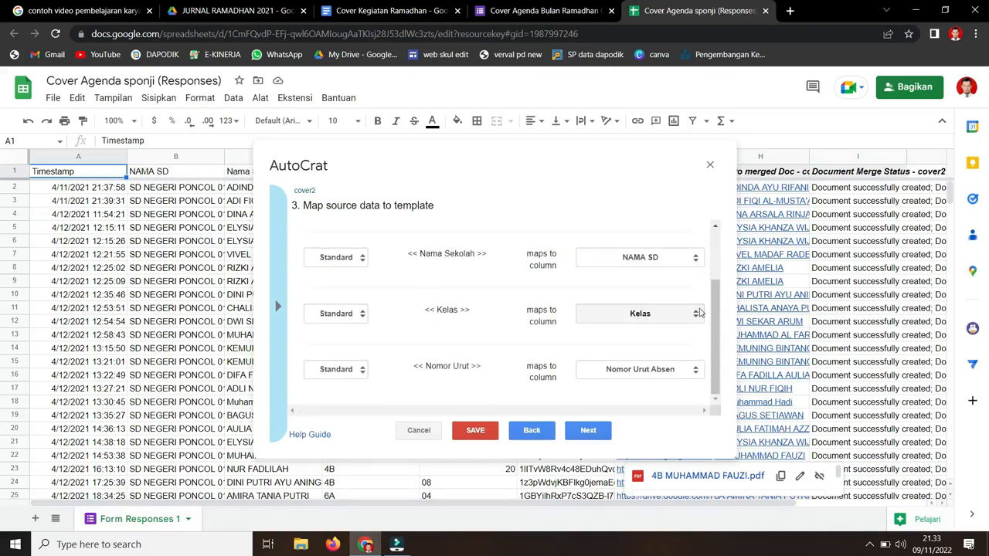
Review the cover2 job's remaining settings from file name and type through to its triggers, and close Autocrat without saving.
left_click(593, 436)
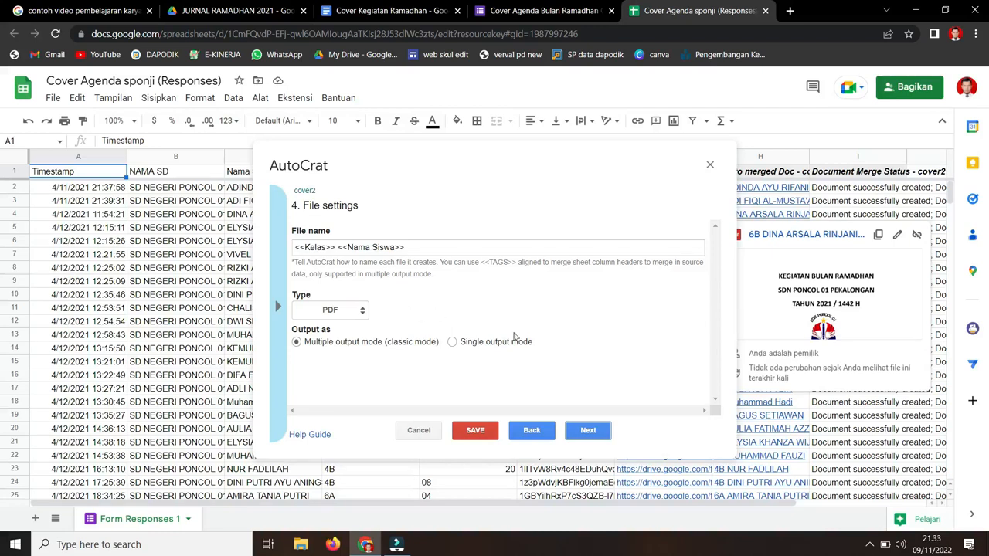
left_click(588, 430)
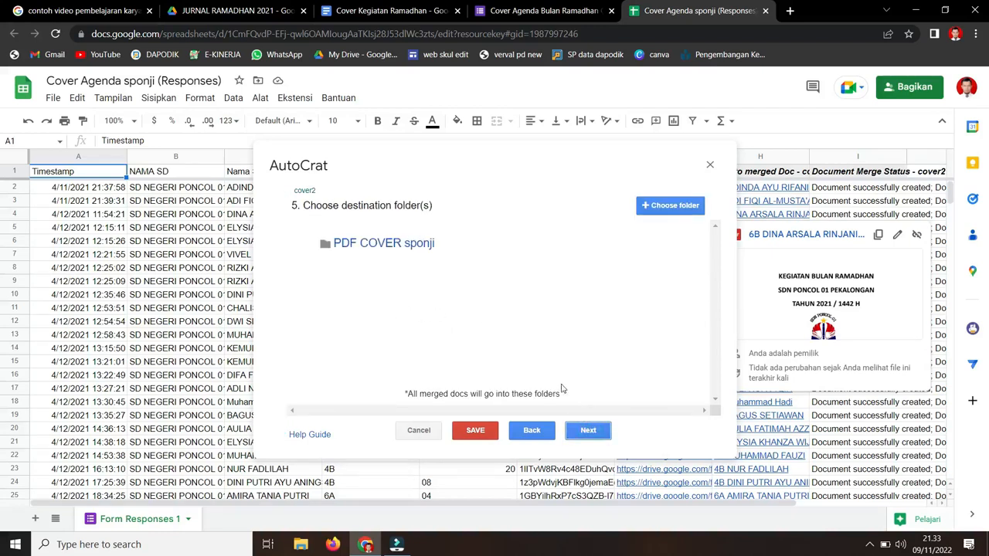
left_click(589, 430)
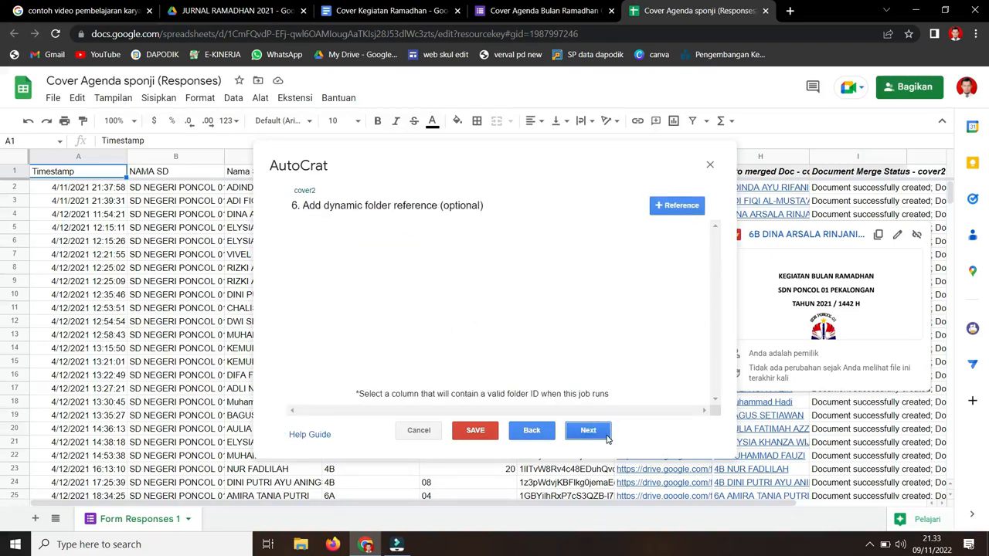
left_click(608, 438)
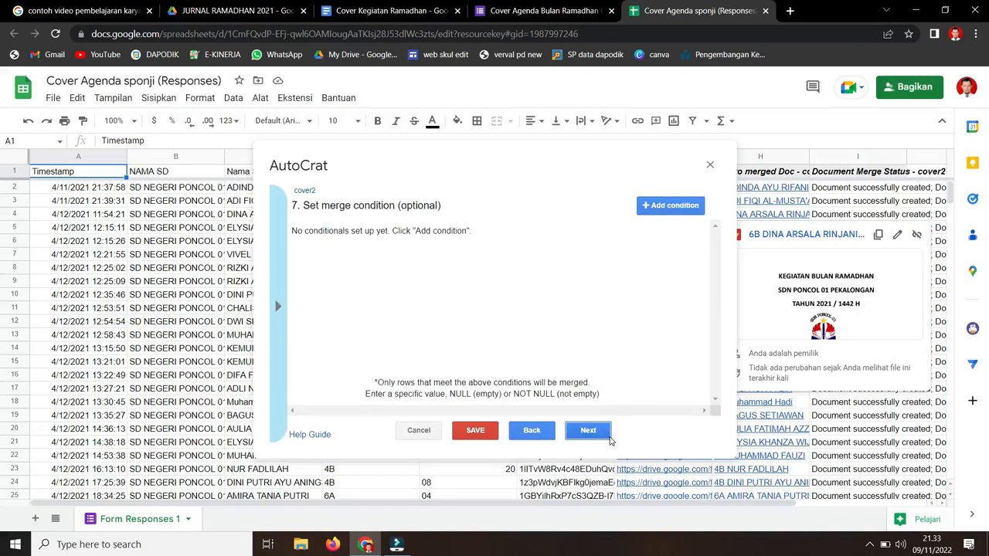
left_click(605, 437)
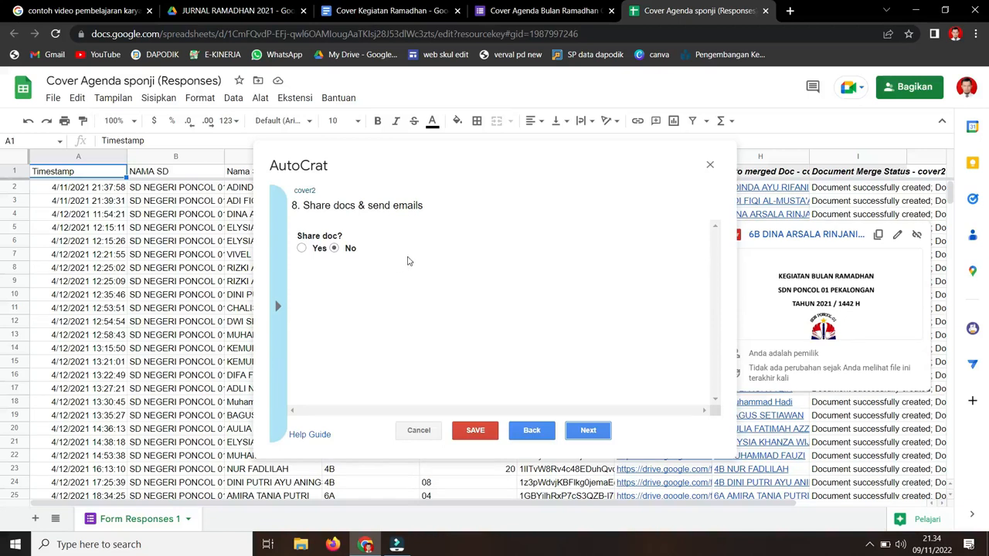
left_click(597, 433)
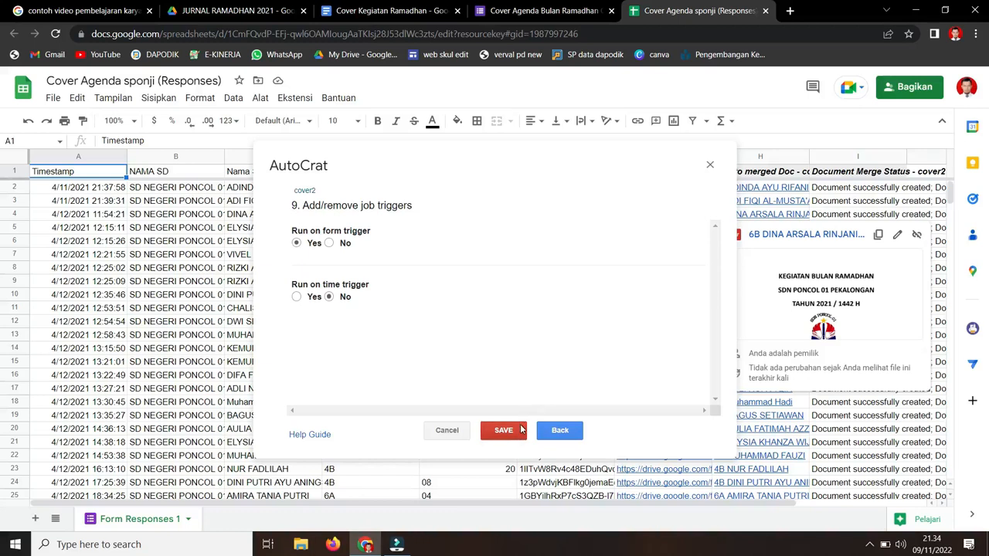
left_click(710, 165)
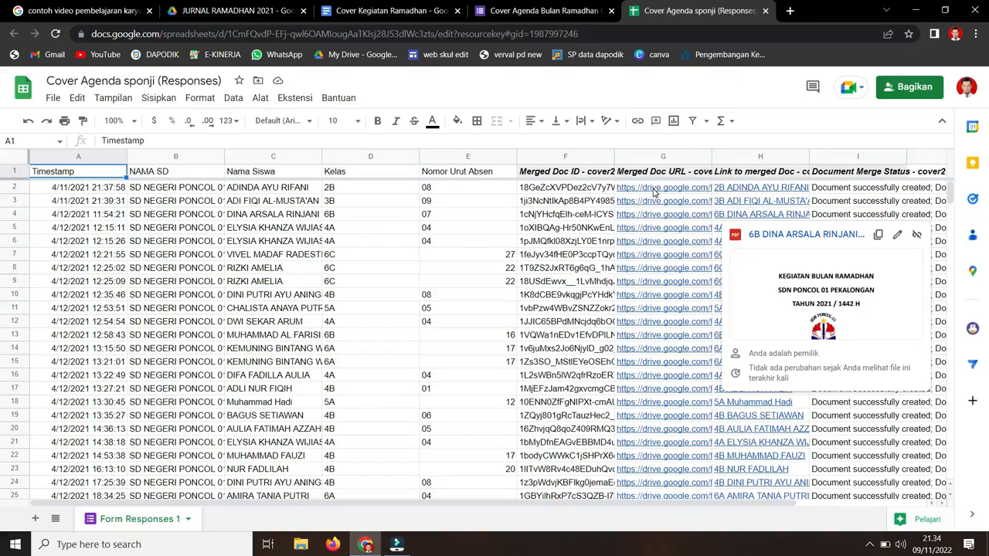
Open the PDF COVER sponji folder within JURNAL RAMADHAN 2021 and browse its generated cover PDFs.
left_click(256, 15)
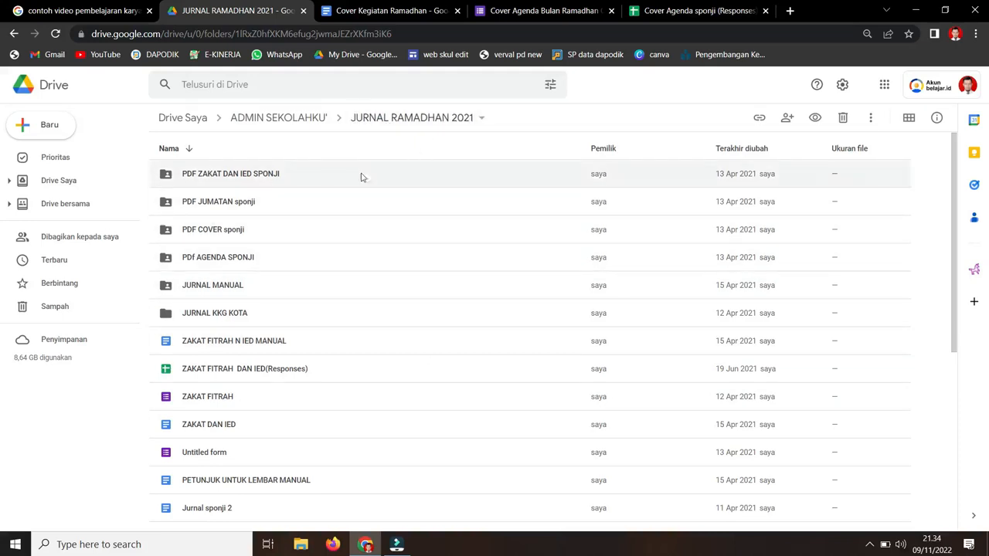
double_click(283, 231)
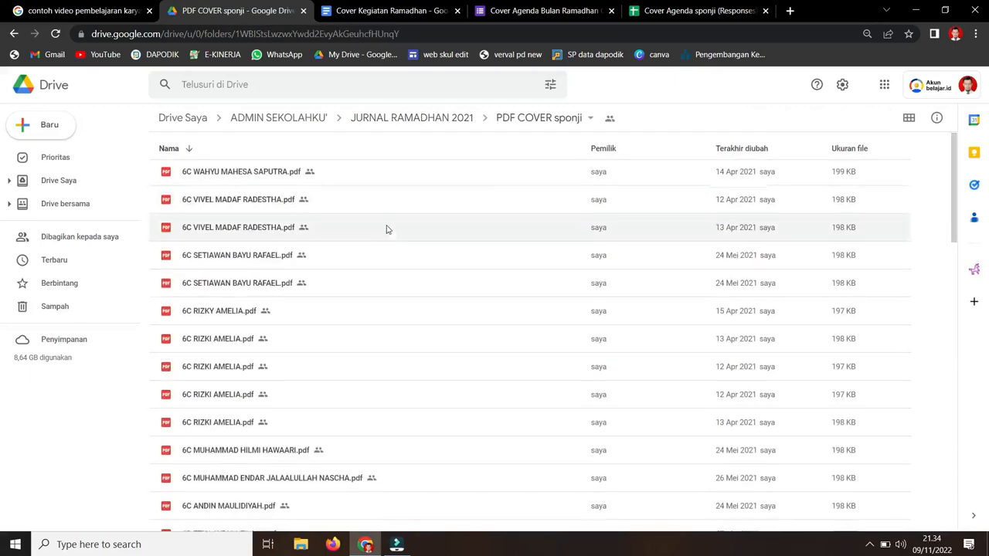
scroll(387, 230, "down", 3)
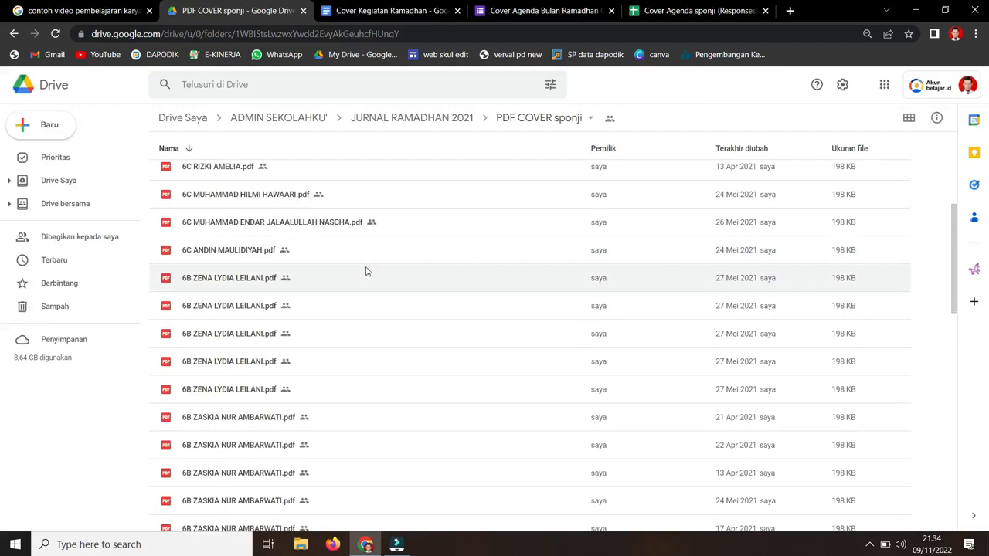
scroll(250, 173, "up", 3)
Open the first class 6C cover PDF, examine it down to the filled-in student data table, and close the preview.
left_click(250, 182)
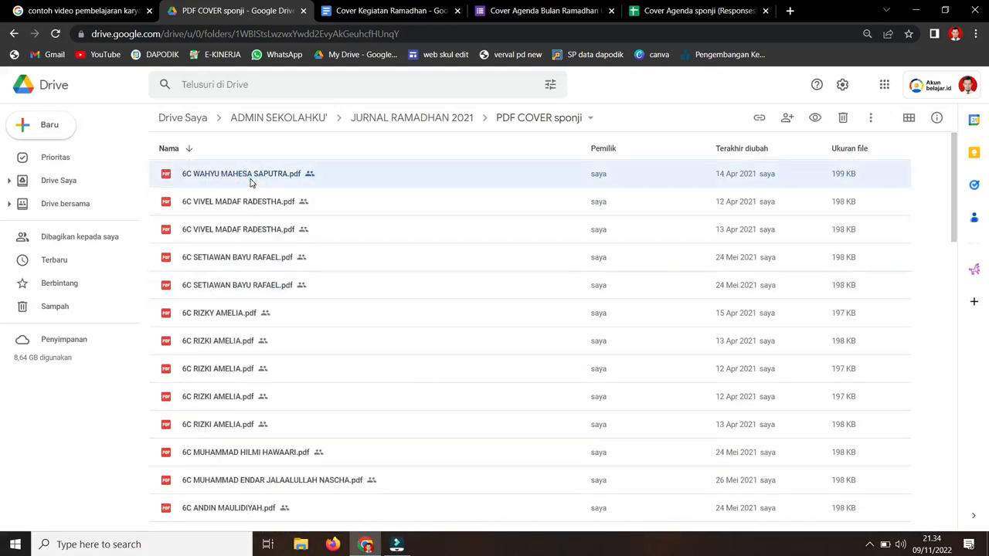
double_click(250, 182)
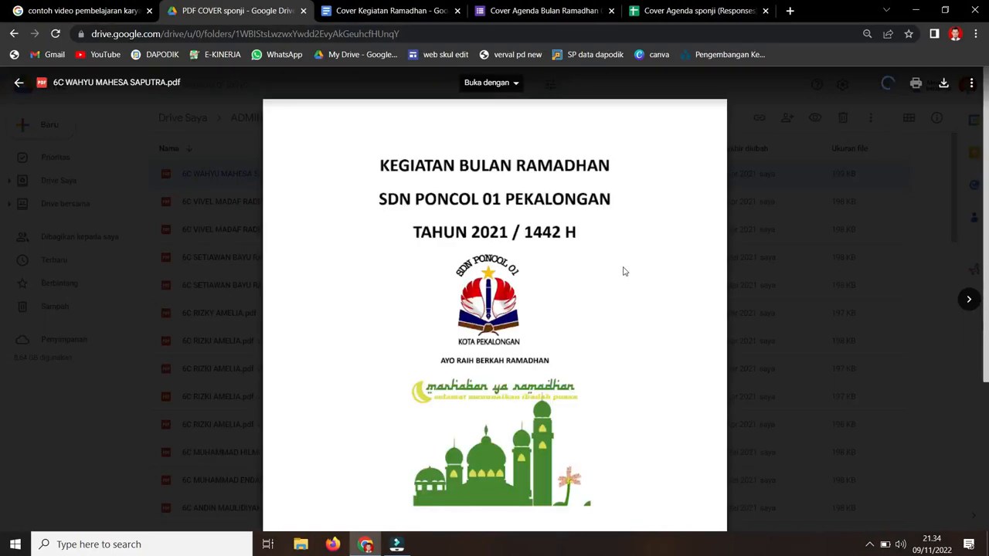
scroll(624, 244, "down", 2)
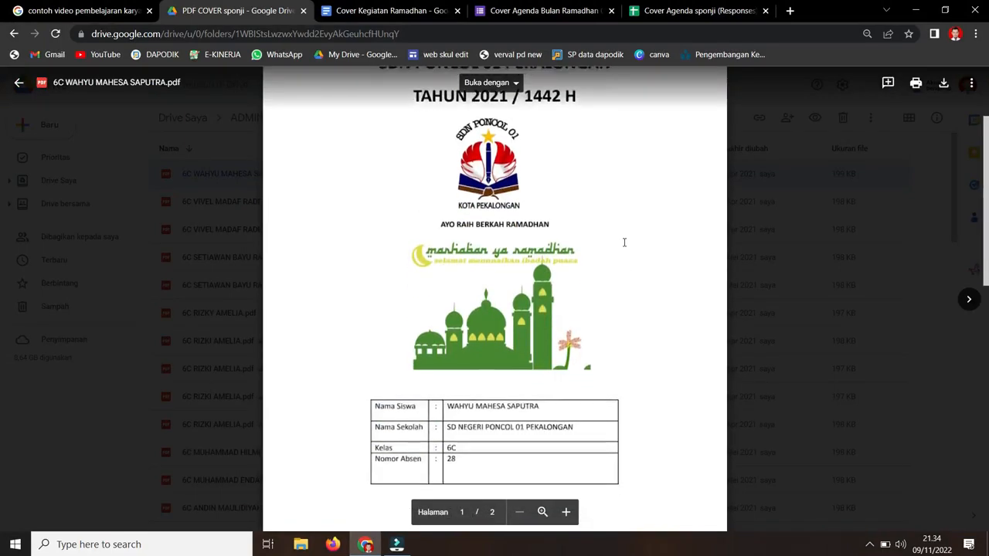
scroll(624, 242, "down", 1)
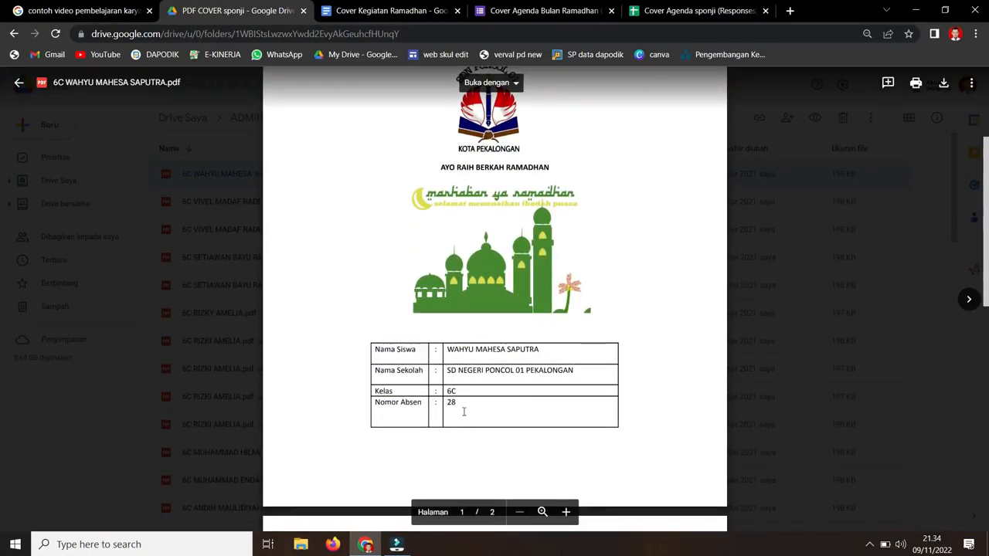
left_click(830, 267)
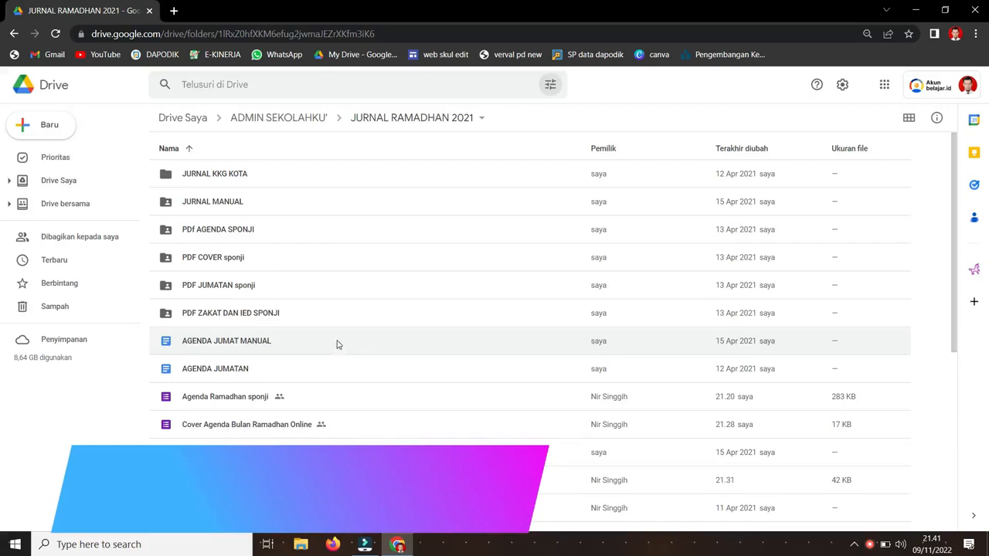
Look through the JURNAL RAMADHAN 2021 folder for the journal's forms, document templates and response spreadsheets.
scroll(337, 344, "down", 1)
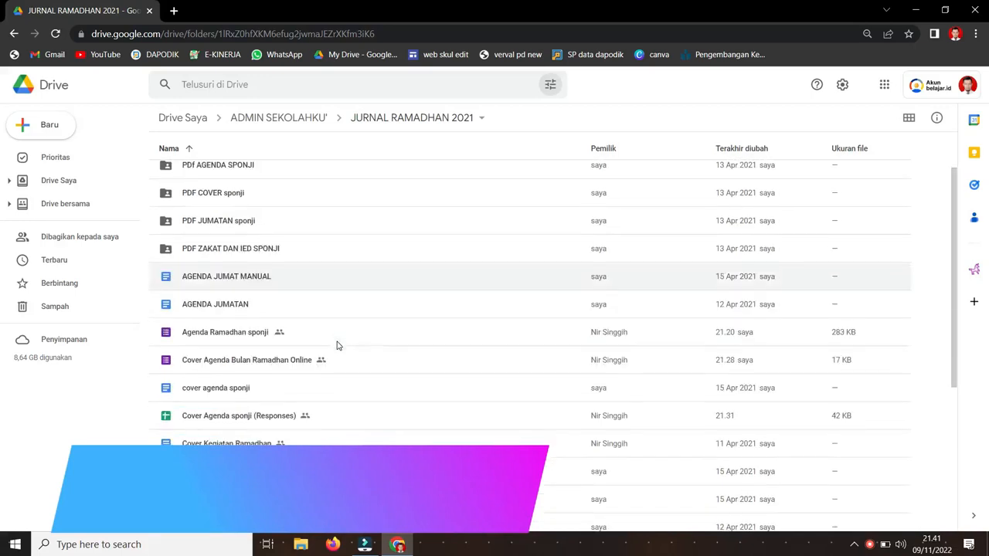
scroll(305, 428, "down", 1)
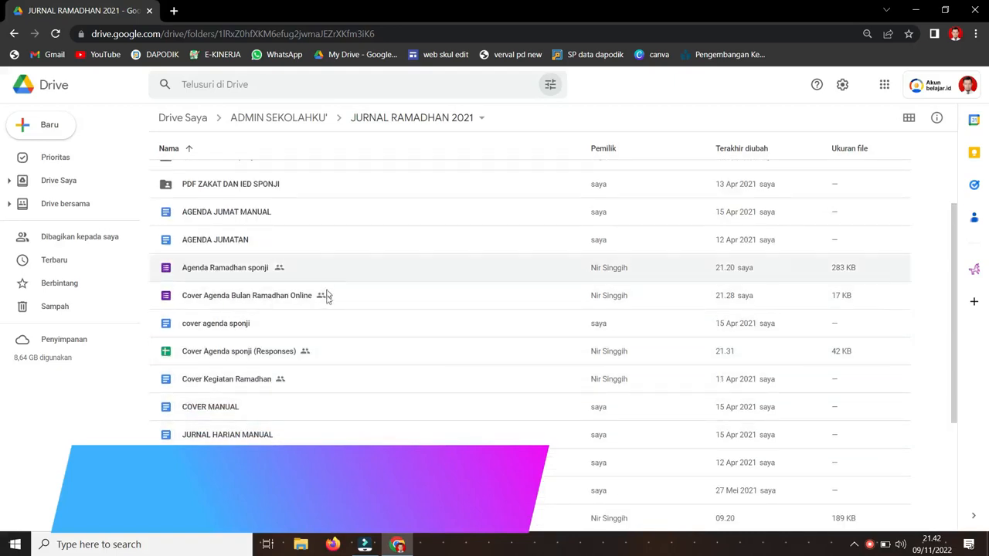
scroll(313, 402, "down", 1)
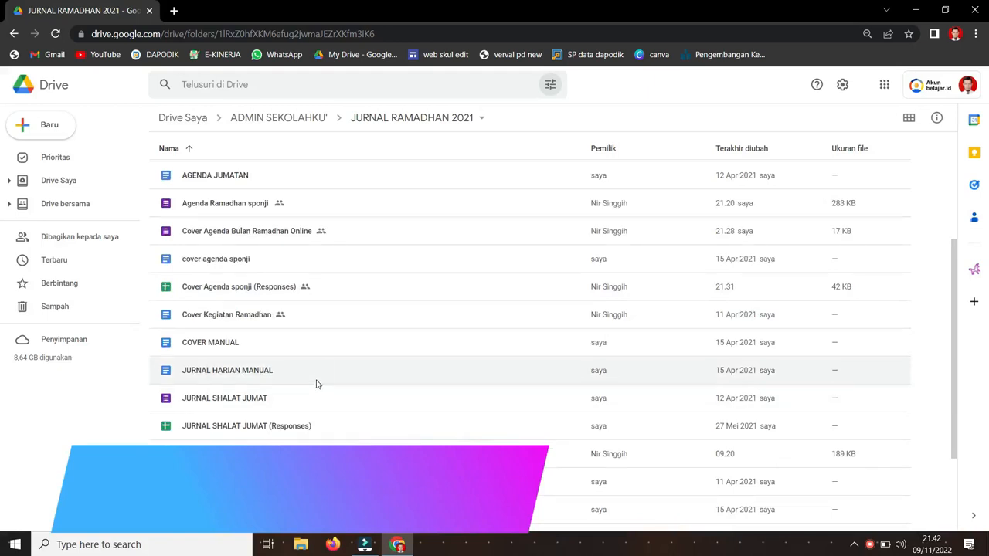
scroll(323, 365, "down", 1)
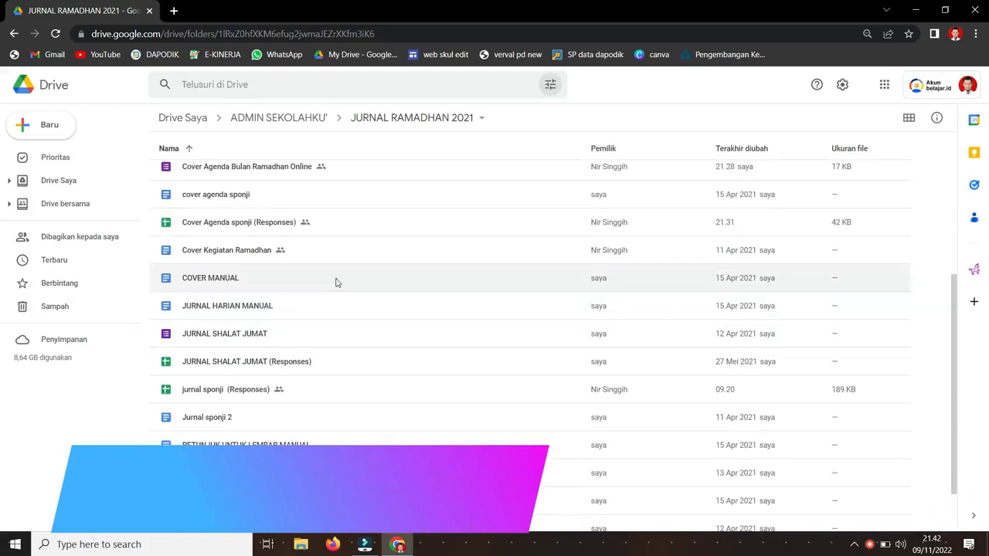
scroll(304, 428, "down", 1)
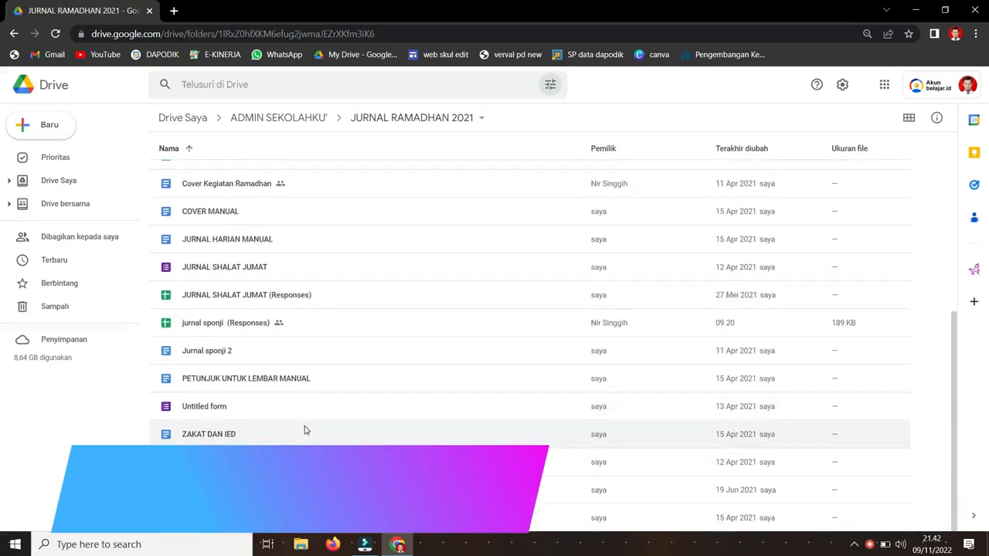
scroll(315, 320, "up", 1)
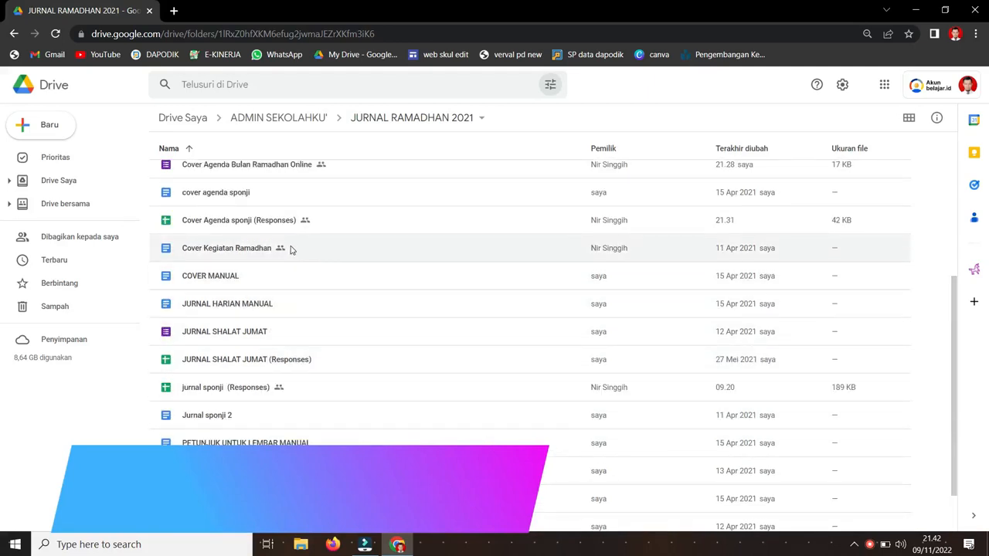
scroll(292, 249, "up", 2)
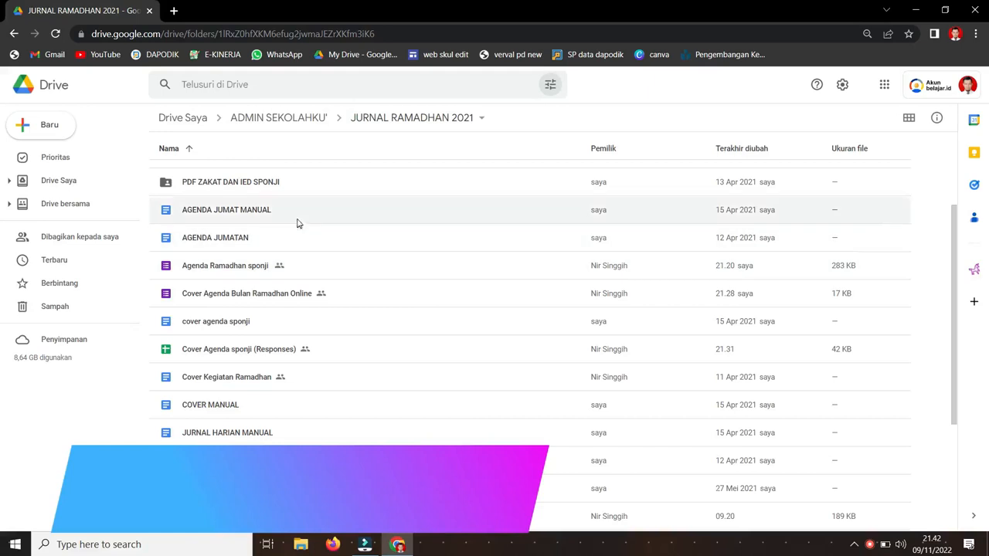
Open the Agenda Ramadhan sponji form from the JURNAL RAMADHAN 2021 folder and read its introduction and filling instructions.
left_click(295, 220)
left_click(286, 265)
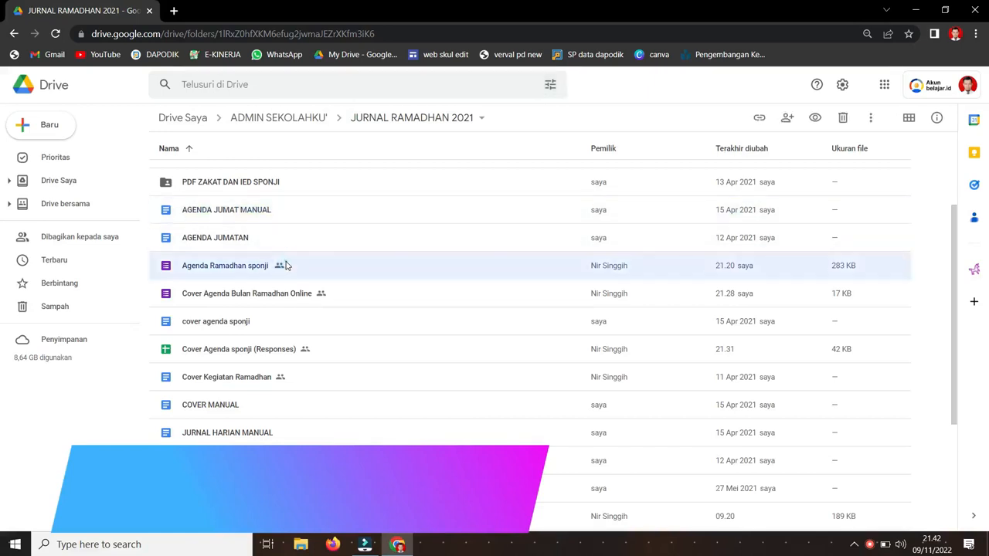
double_click(285, 265)
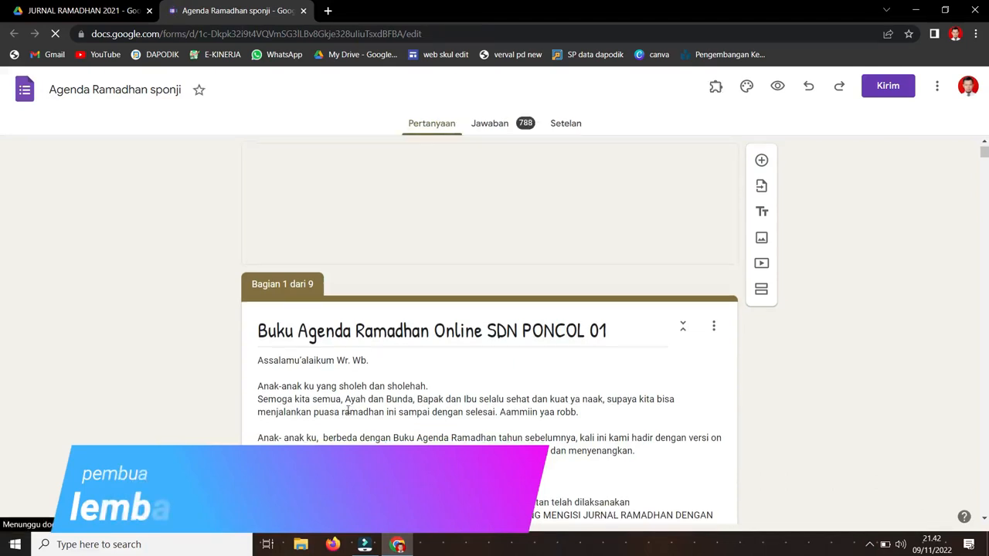
scroll(350, 409, "down", 1)
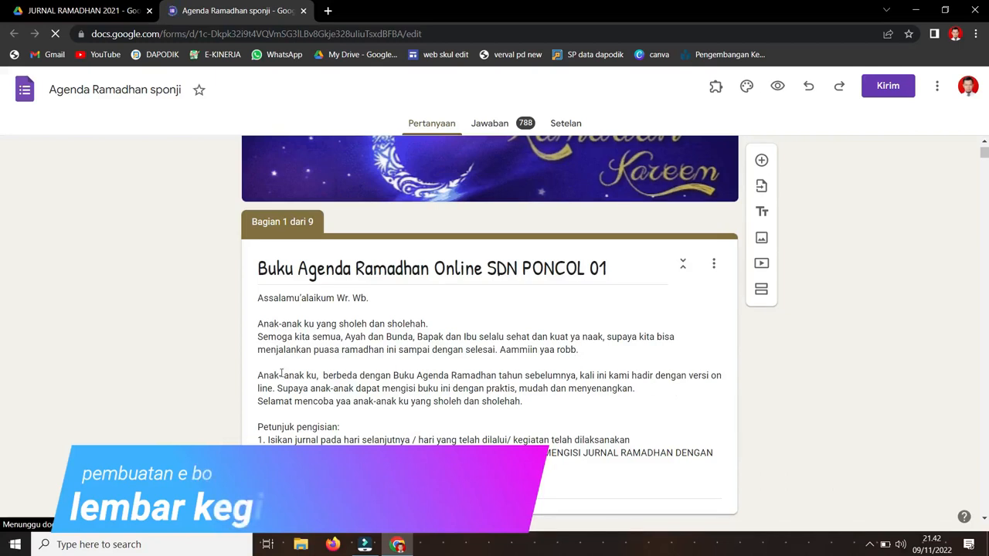
scroll(287, 368, "down", 1)
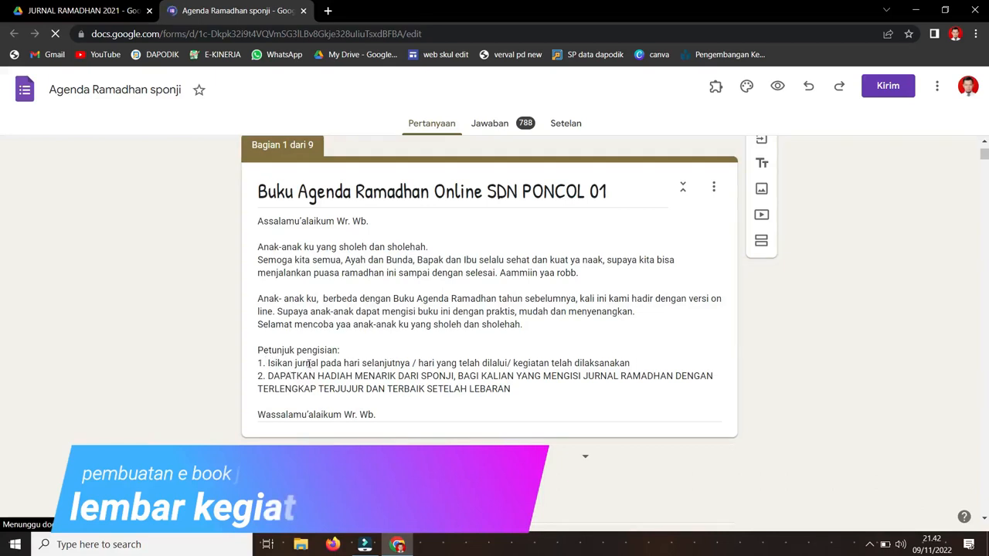
scroll(384, 380, "down", 1)
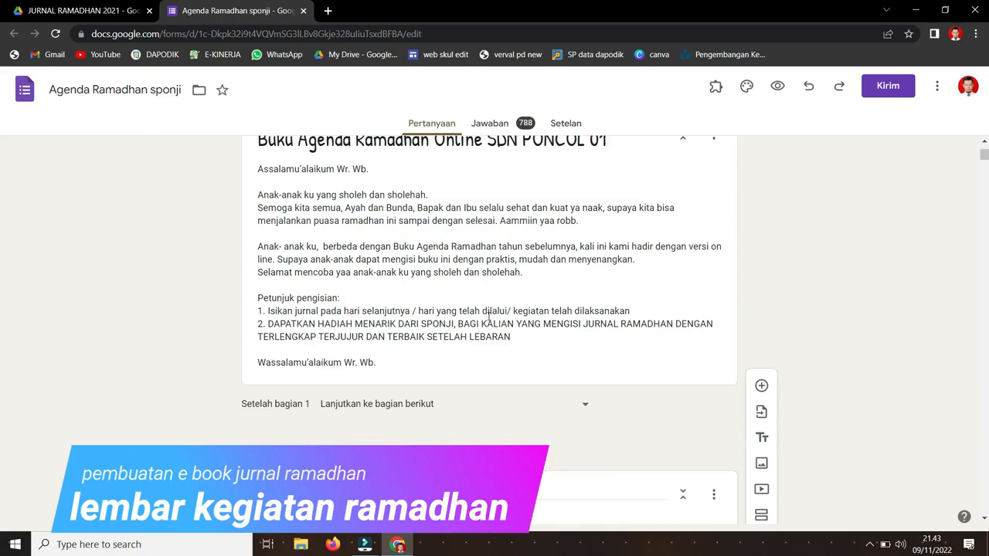
scroll(488, 318, "down", 1)
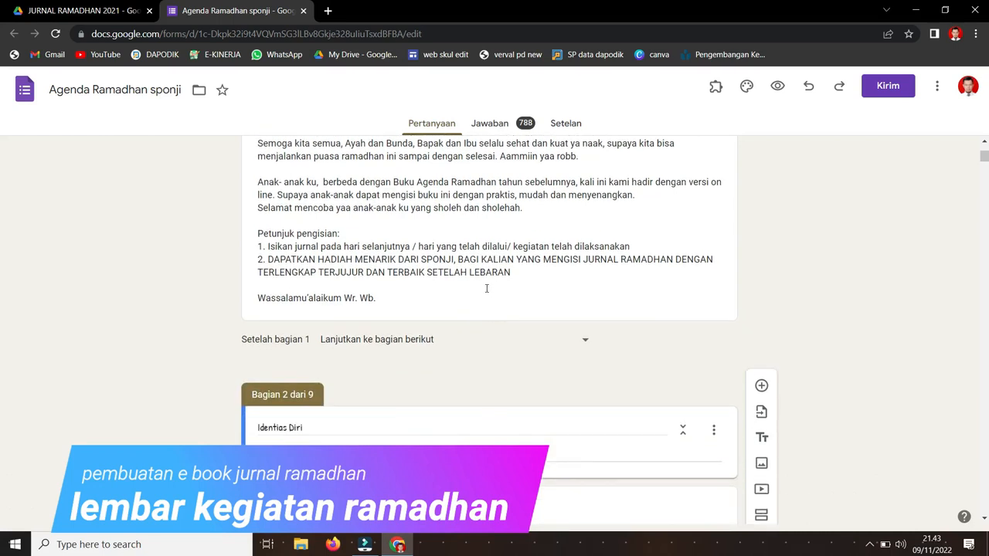
scroll(500, 284, "down", 1)
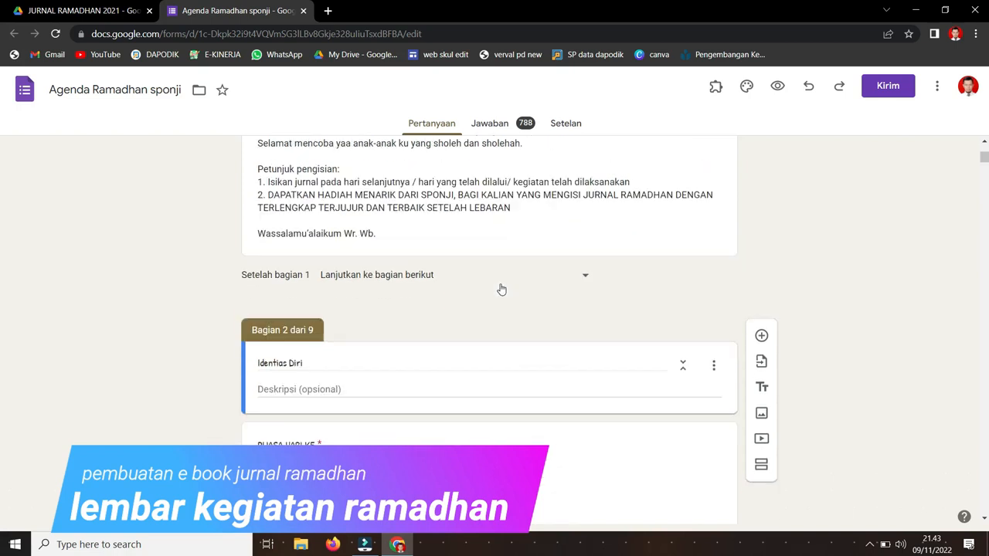
Examine the PUASA HARI KE and Tanggal jurnal questions in the form's Identias Diri section.
scroll(500, 233, "down", 1)
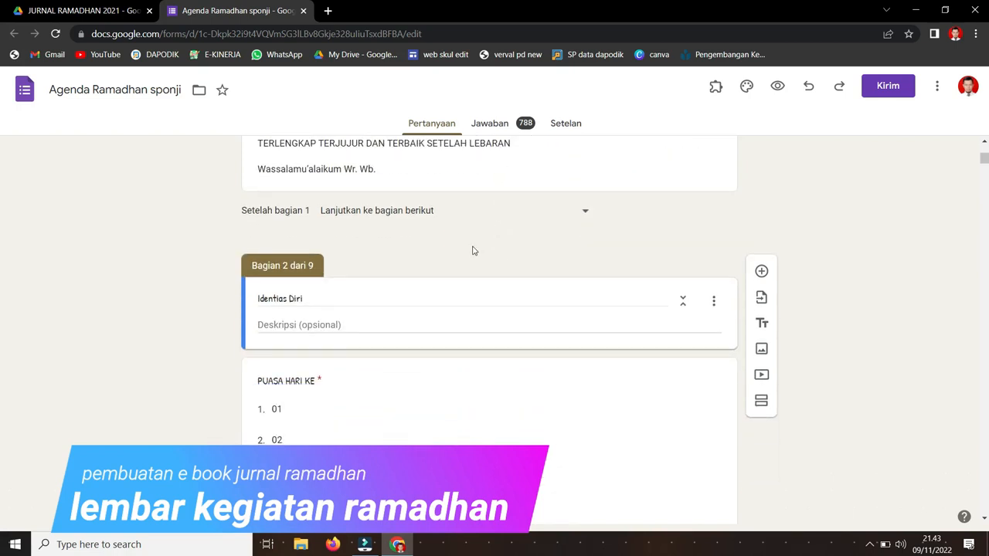
scroll(364, 298, "down", 1)
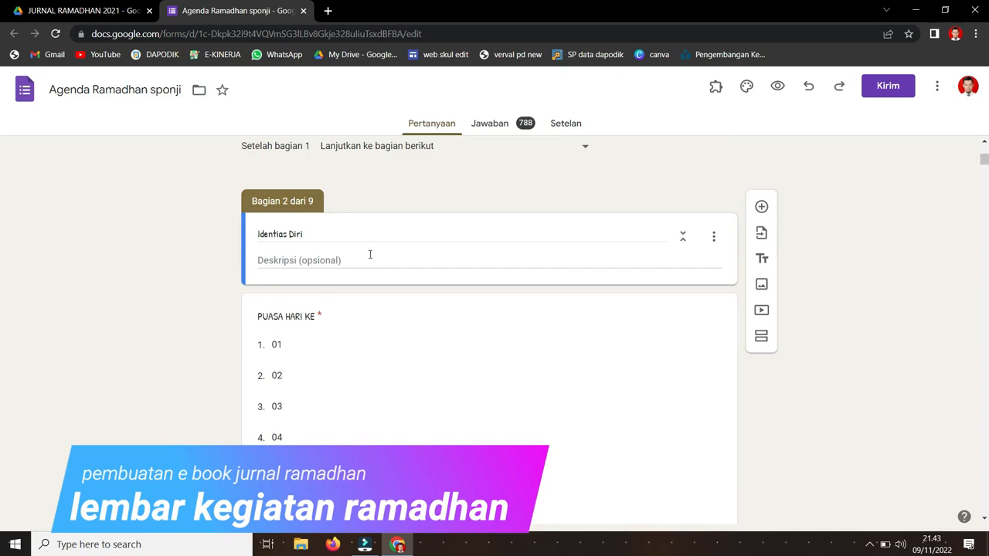
scroll(370, 254, "down", 1)
scroll(375, 251, "down", 1)
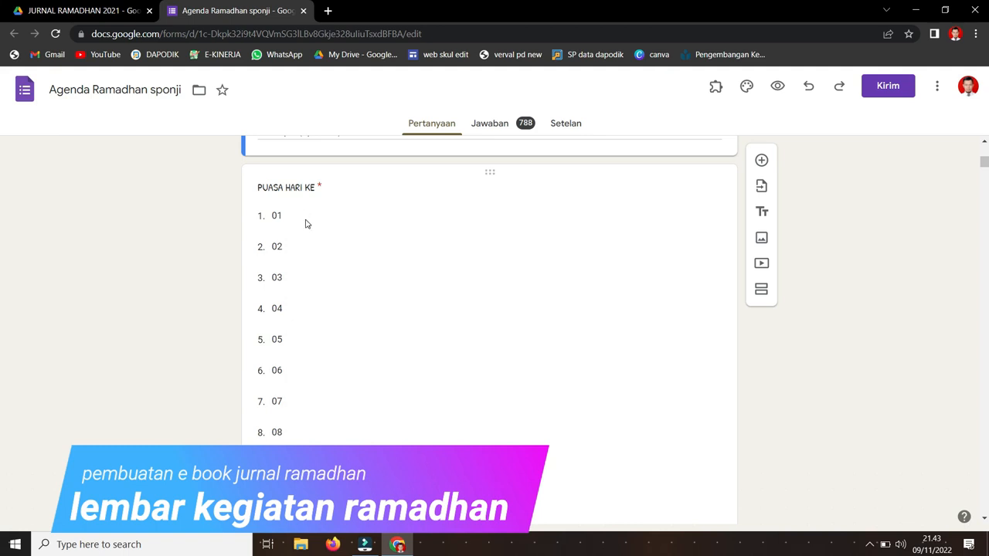
scroll(305, 223, "down", 10)
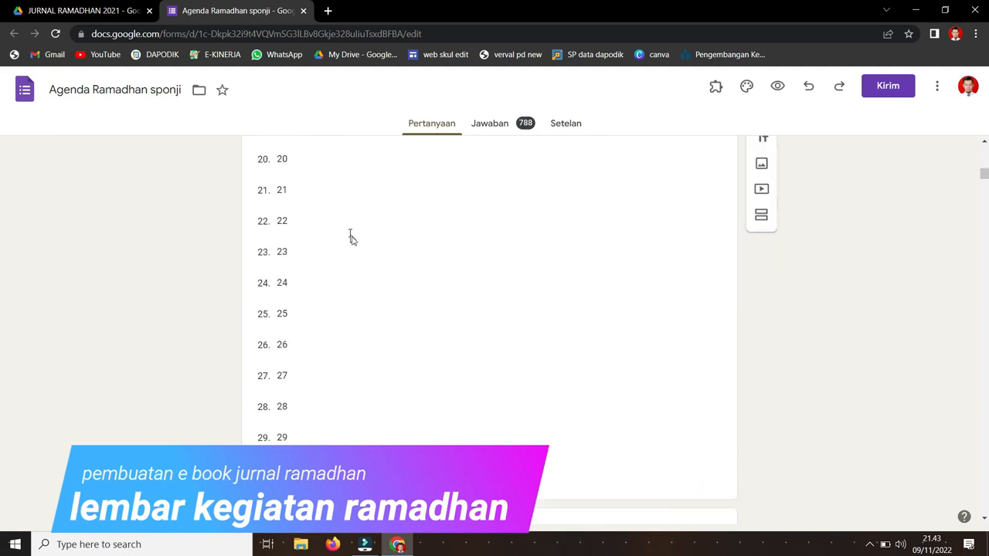
scroll(350, 238, "down", 5)
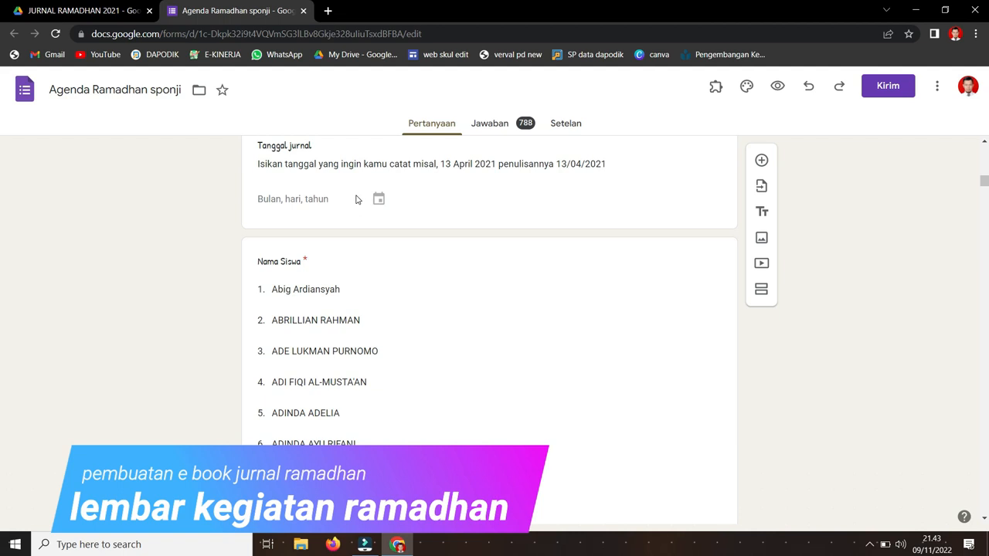
Go through the Nama Siswa, Kelas and Nomor Urut Absen answer lists to the end of section 2.
scroll(349, 249, "down", 2)
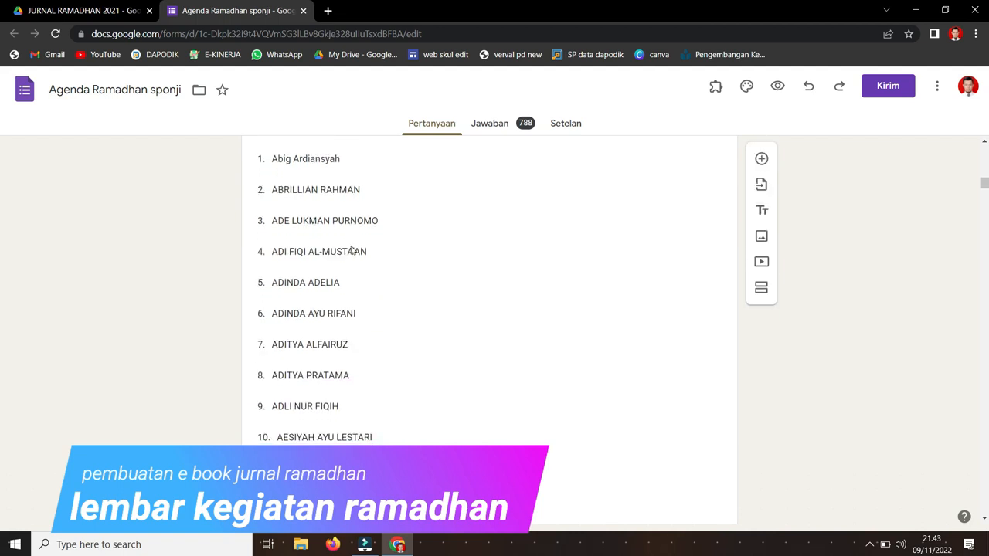
scroll(410, 244, "down", 7)
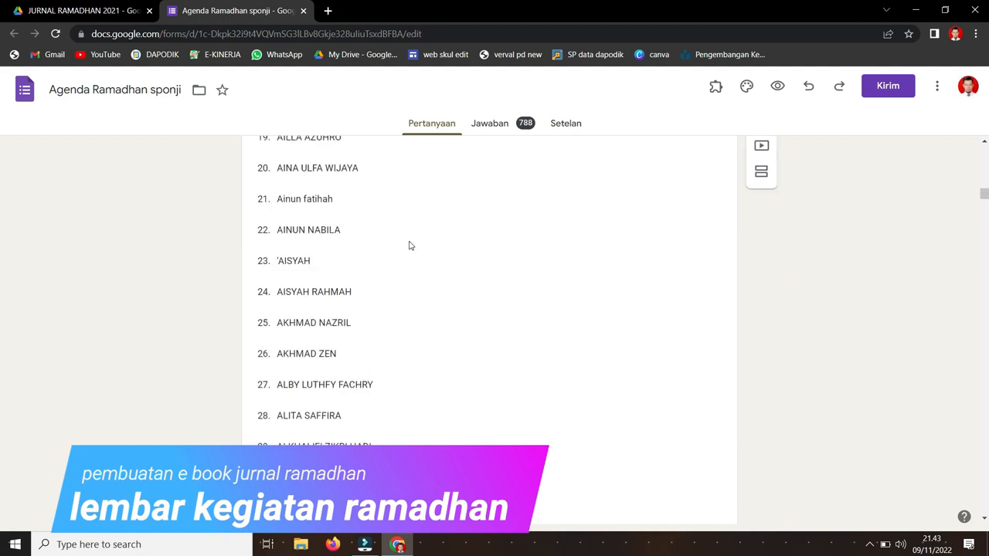
scroll(409, 244, "down", 16)
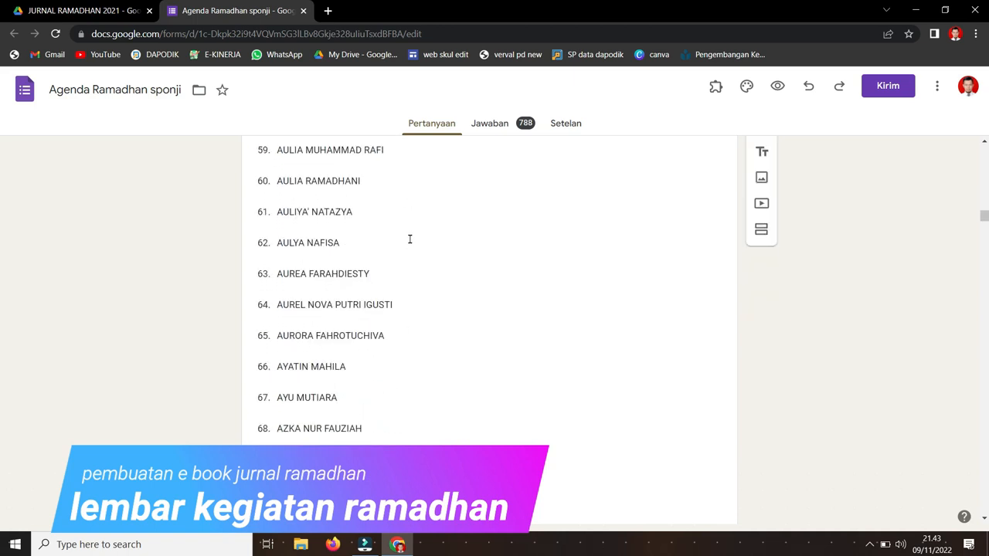
scroll(409, 240, "down", 20)
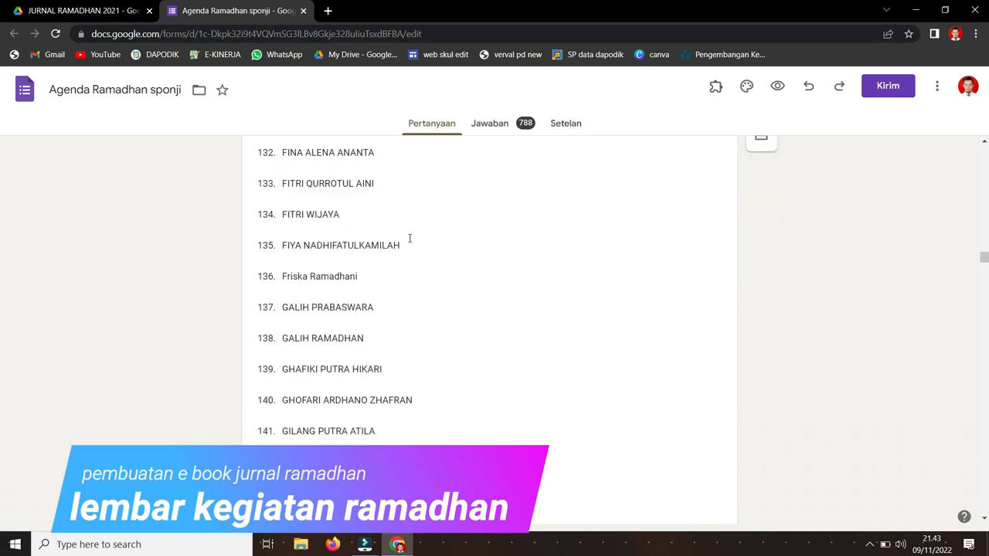
scroll(409, 238, "down", 20)
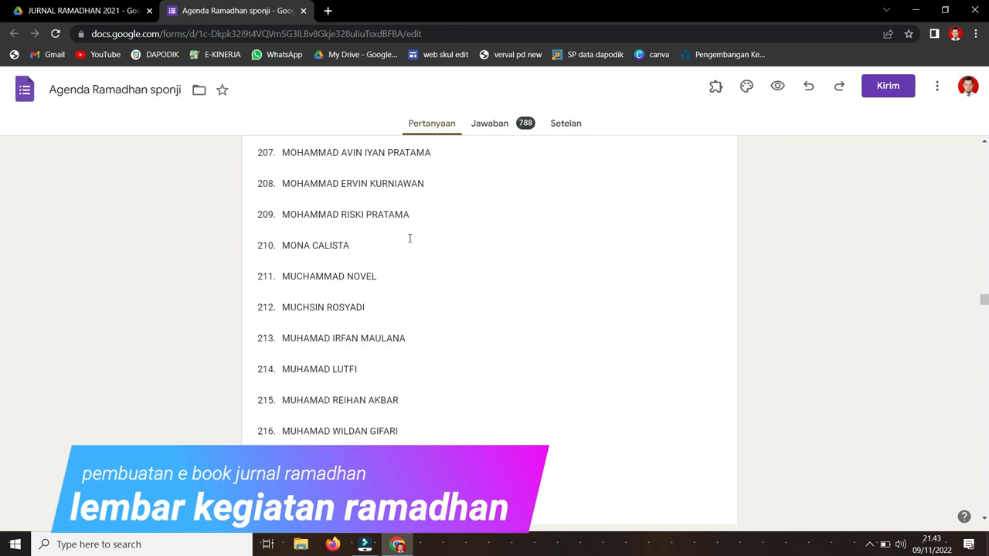
scroll(409, 239, "down", 20)
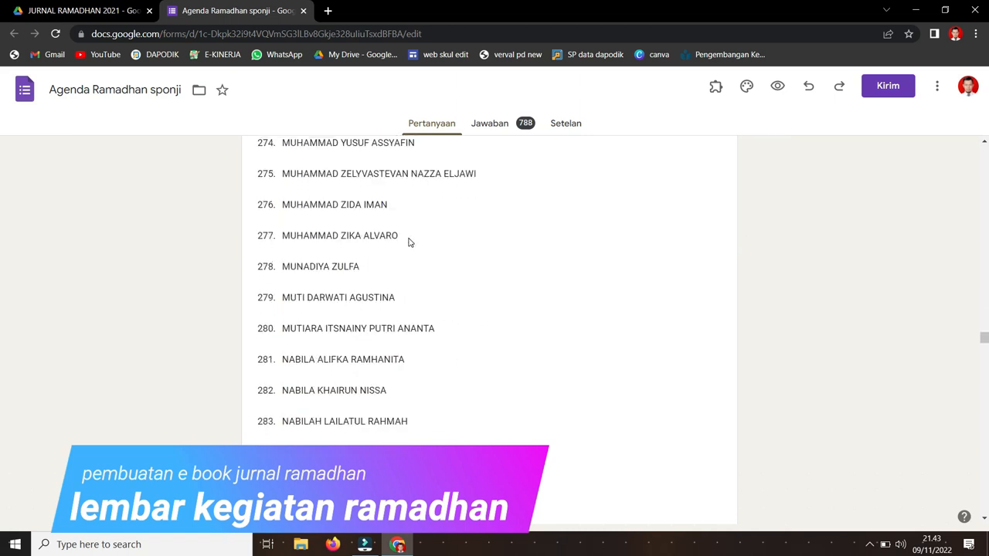
scroll(410, 243, "down", 20)
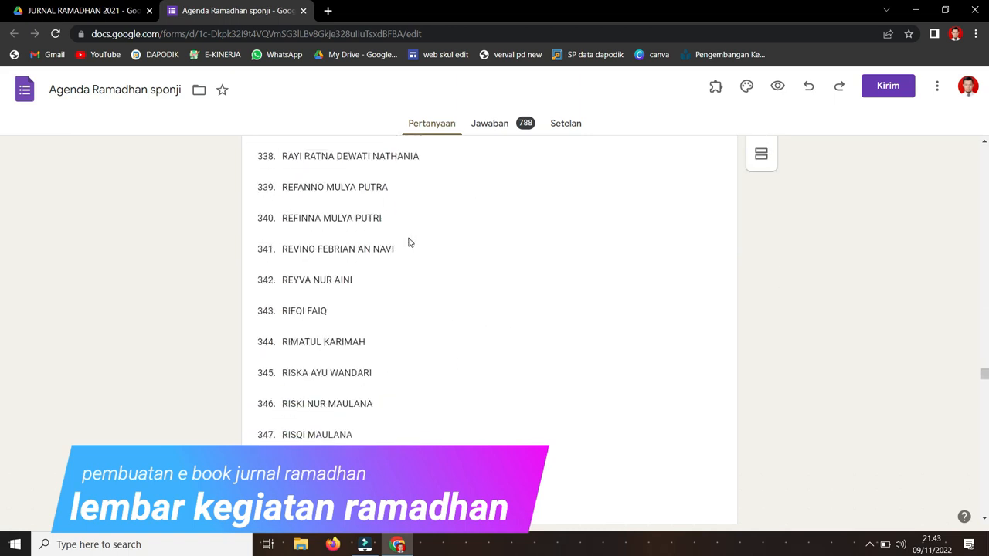
scroll(410, 241, "down", 20)
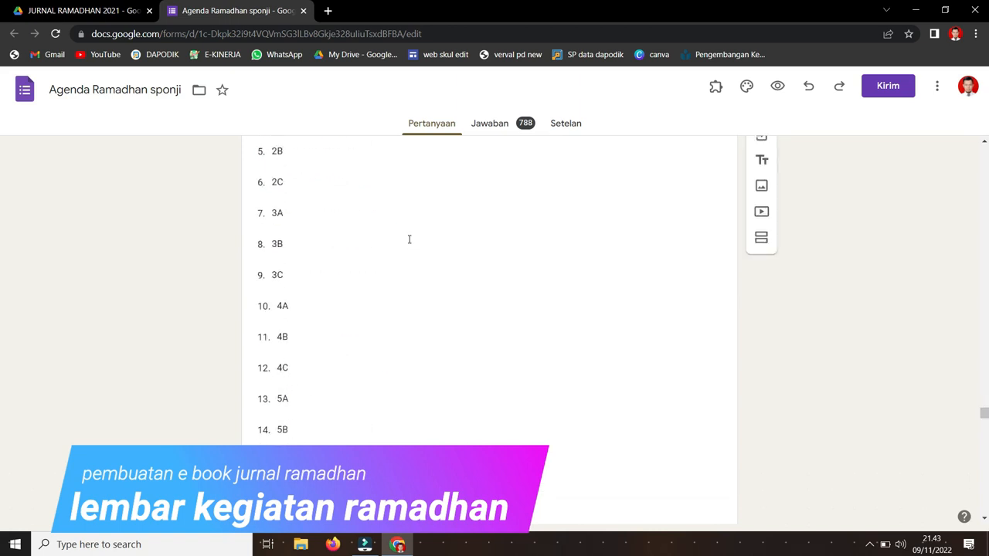
scroll(409, 241, "up", 4)
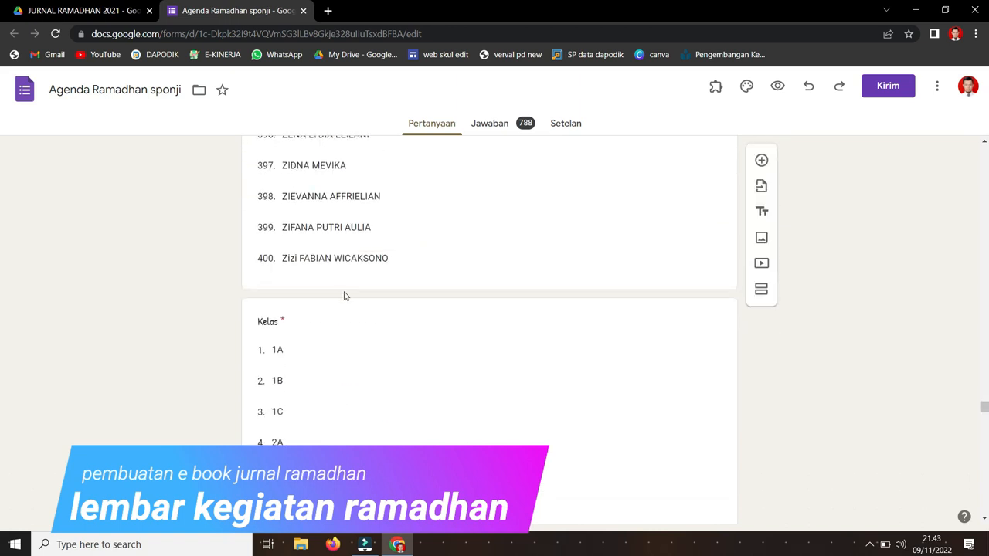
scroll(345, 296, "down", 12)
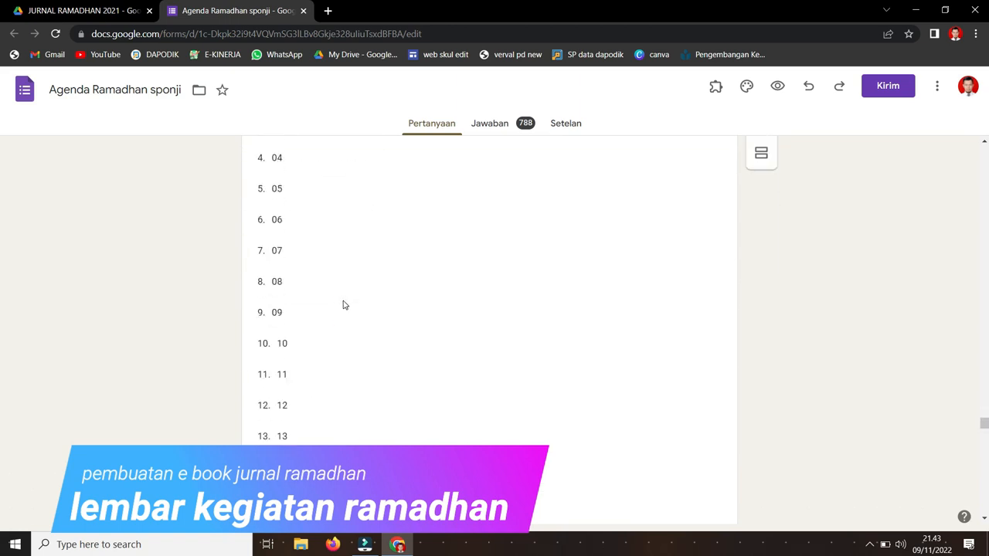
scroll(342, 302, "up", 4)
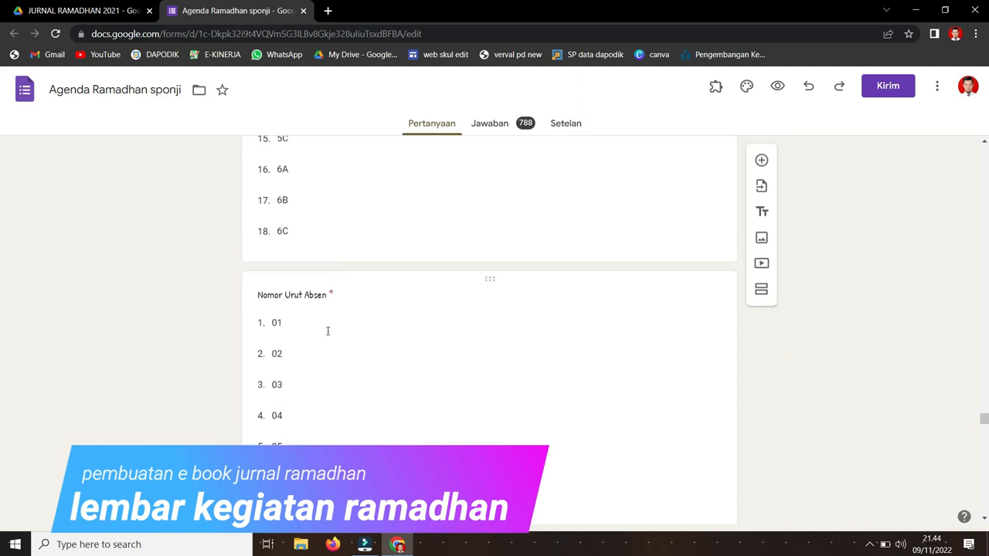
scroll(327, 331, "down", 7)
scroll(326, 329, "down", 6)
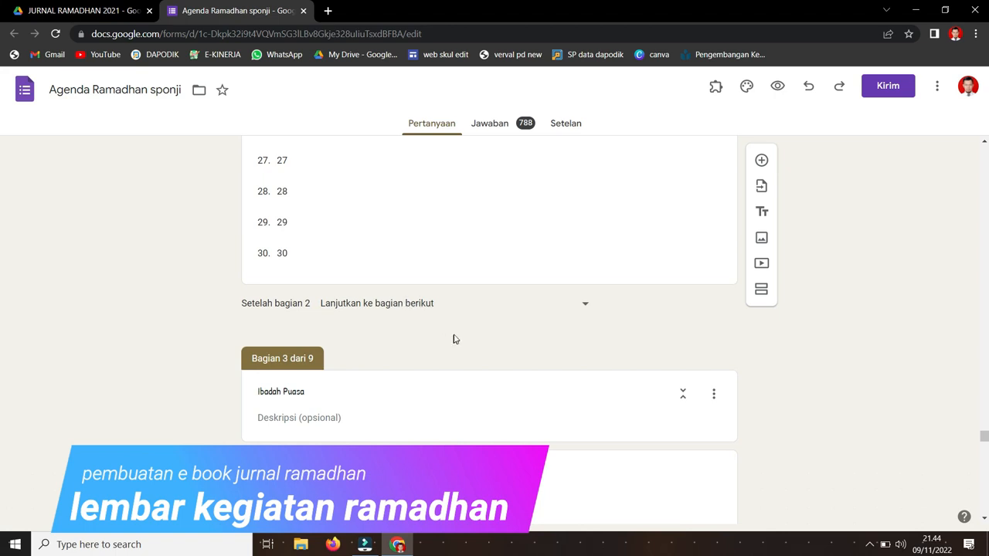
Review the Ibadah Puasa section and the Ibadah Sholat questions from Sholat Isya through Sholat Sunah Lainnya.
scroll(454, 335, "down", 3)
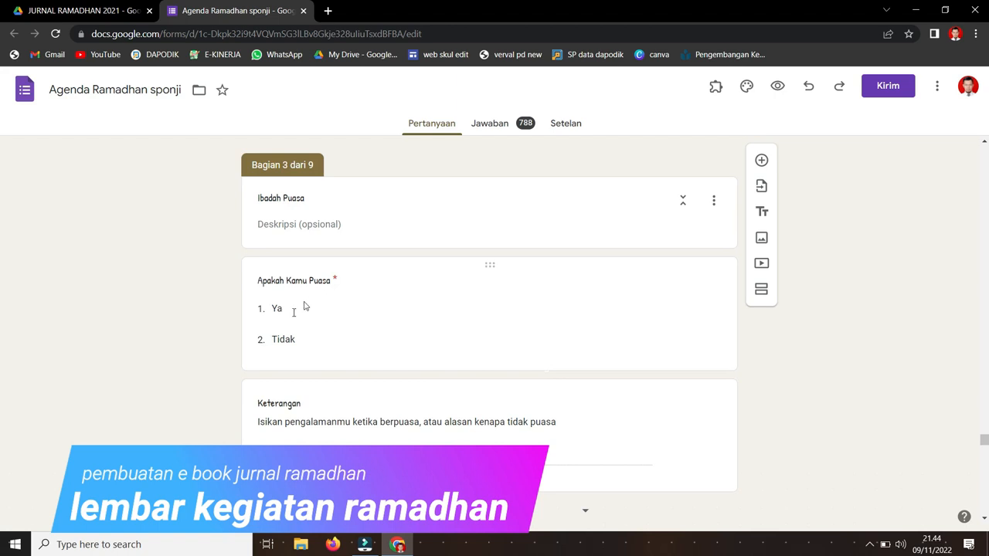
scroll(458, 316, "down", 3)
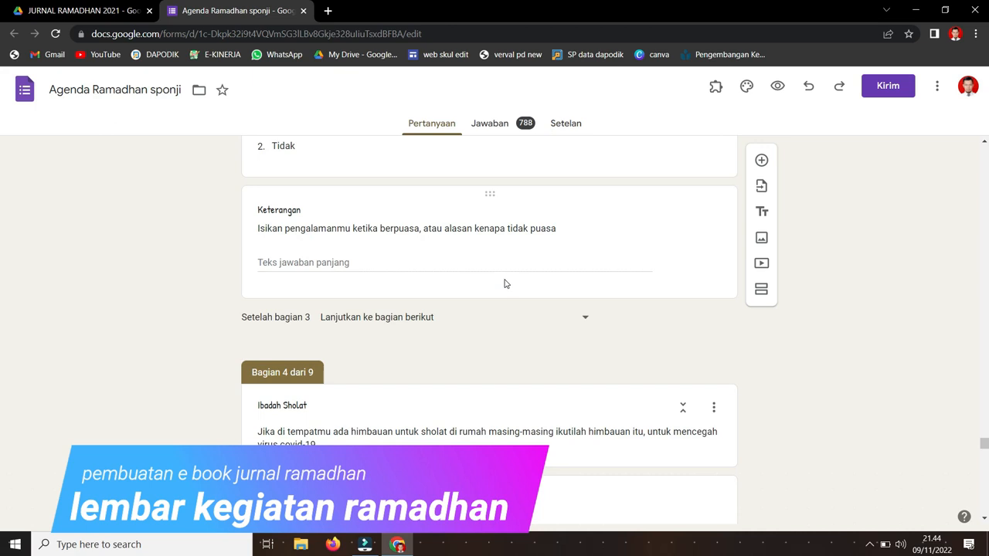
scroll(504, 286, "down", 2)
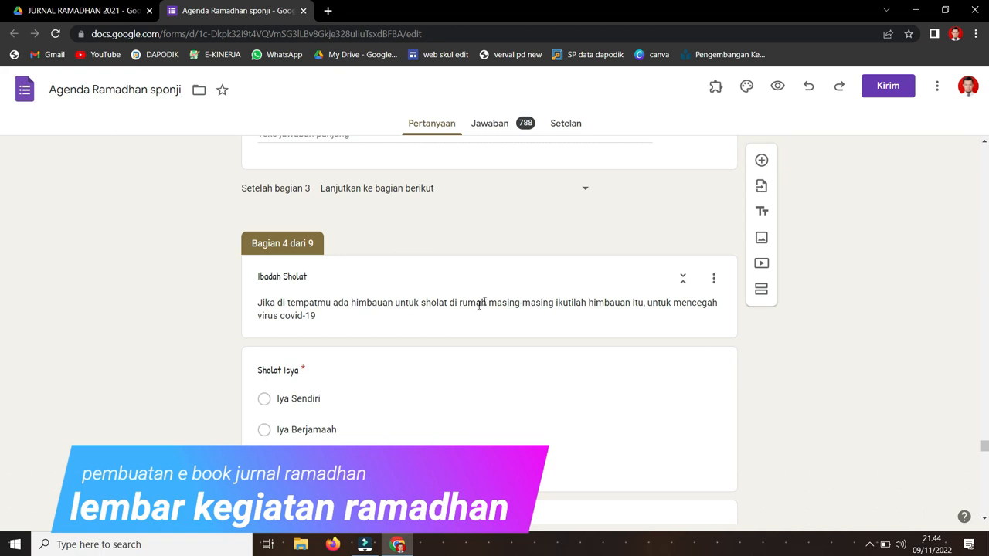
scroll(481, 302, "down", 2)
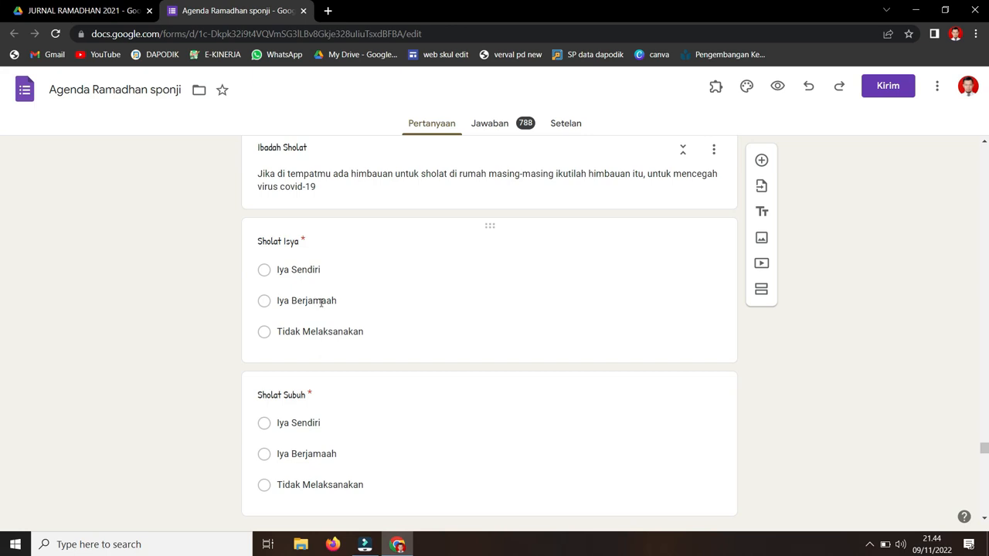
scroll(360, 289, "down", 2)
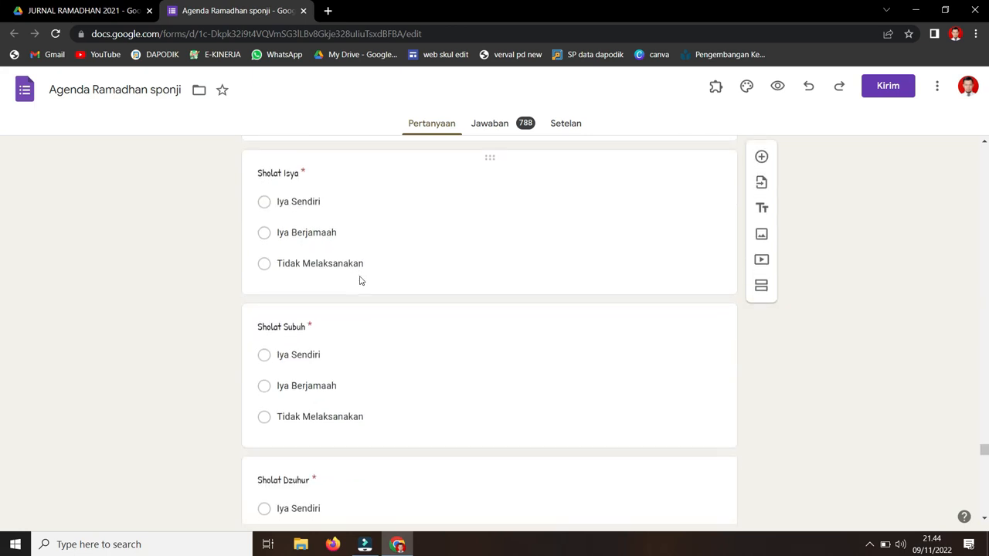
scroll(349, 290, "down", 4)
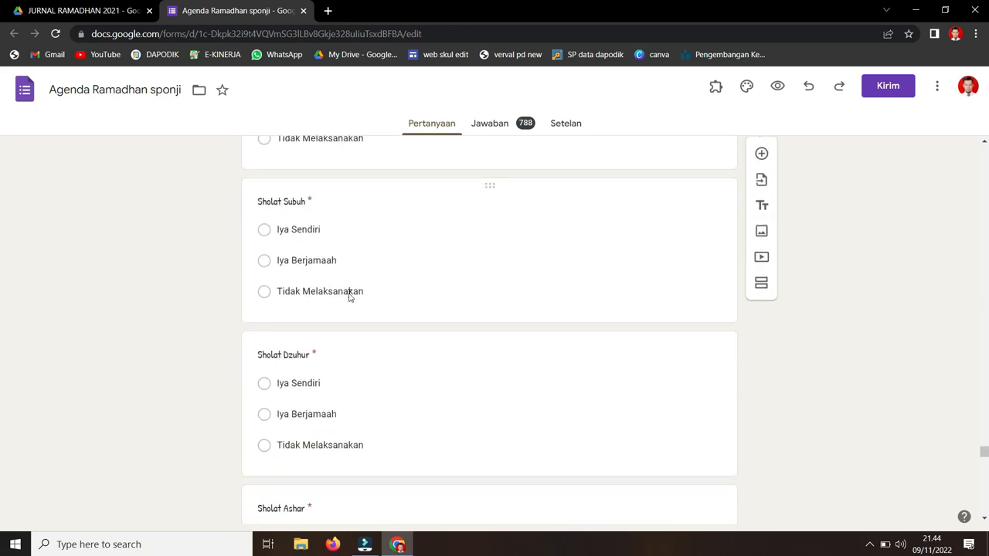
scroll(363, 286, "down", 3)
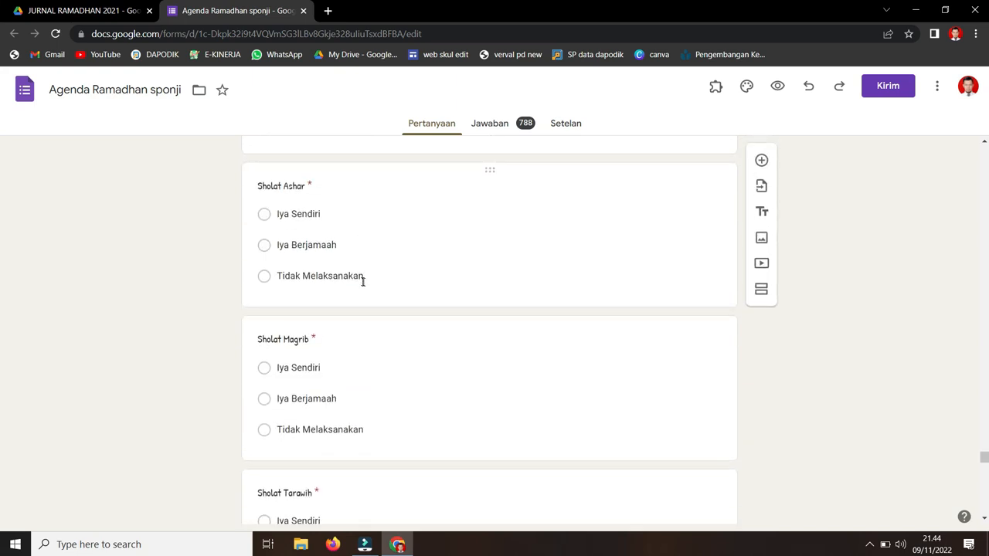
scroll(365, 287, "down", 1)
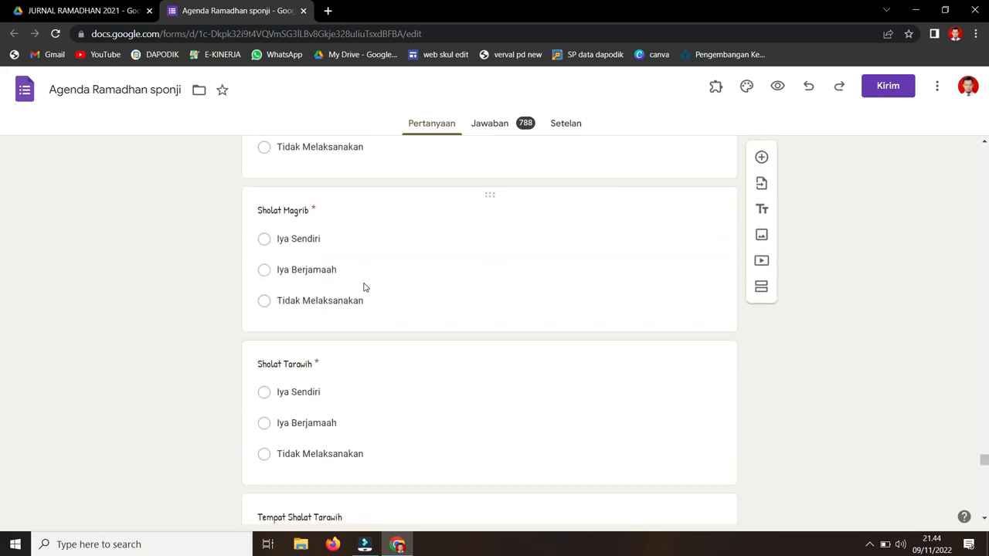
scroll(364, 287, "down", 2)
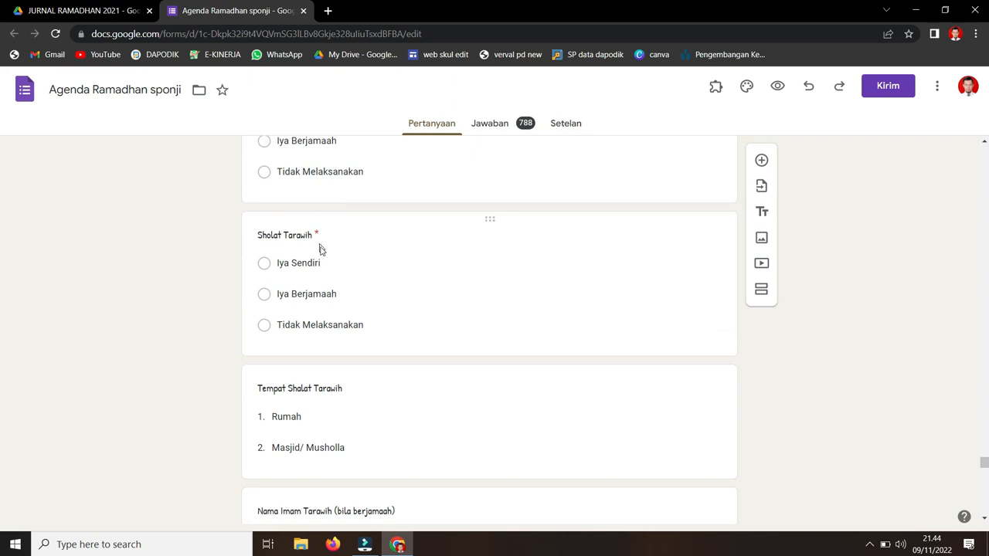
scroll(340, 286, "down", 2)
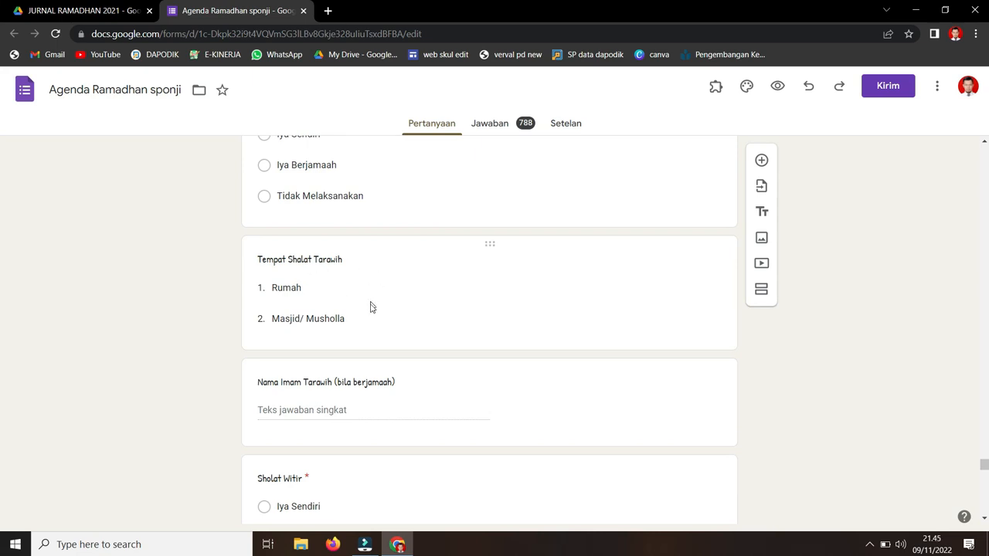
scroll(410, 311, "down", 3)
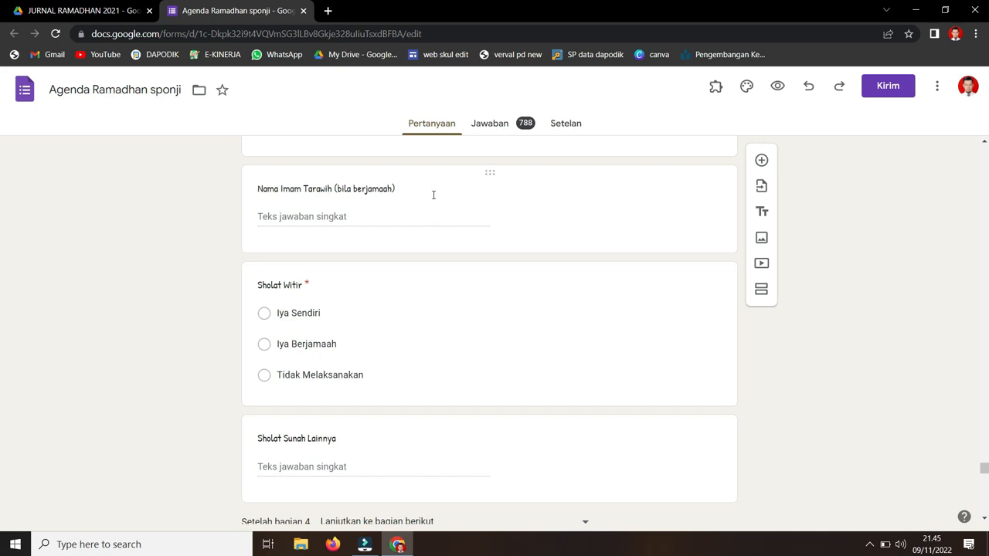
Review the Sholat Witir and Sholat Sunah Lainnya questions and the Kultum dan Ceramah section with its Nama Penceramah and Rangkuman Ceramah fields.
scroll(430, 198, "down", 1)
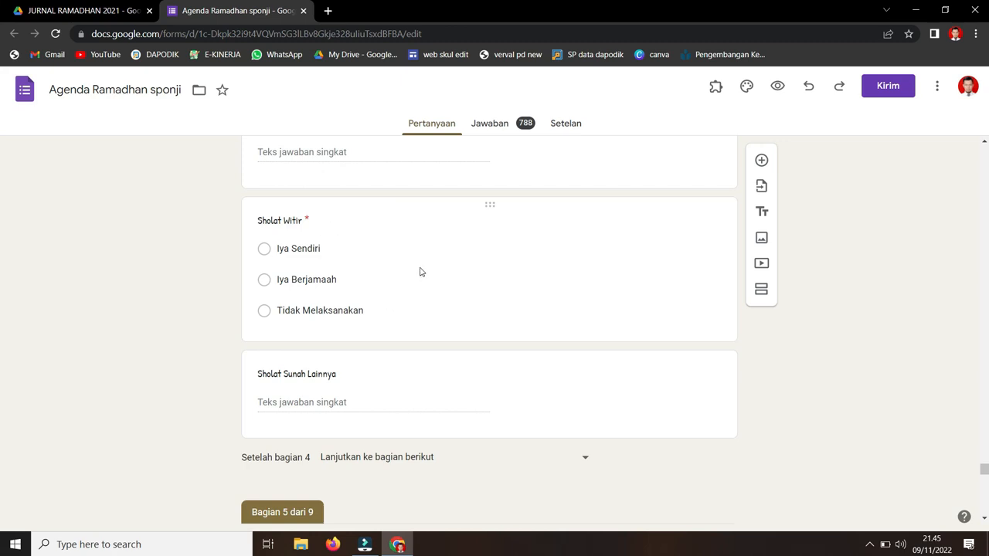
scroll(406, 293, "down", 2)
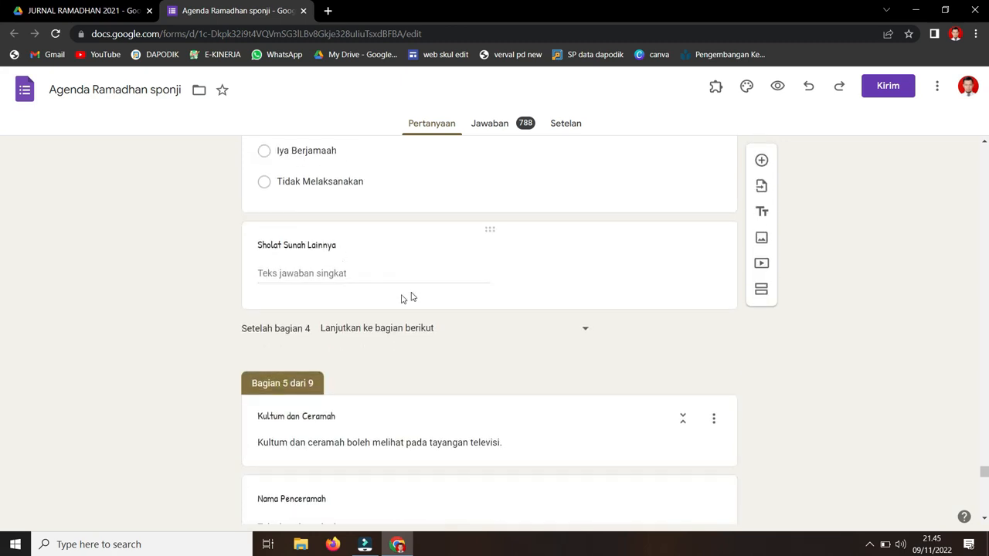
scroll(360, 298, "down", 3)
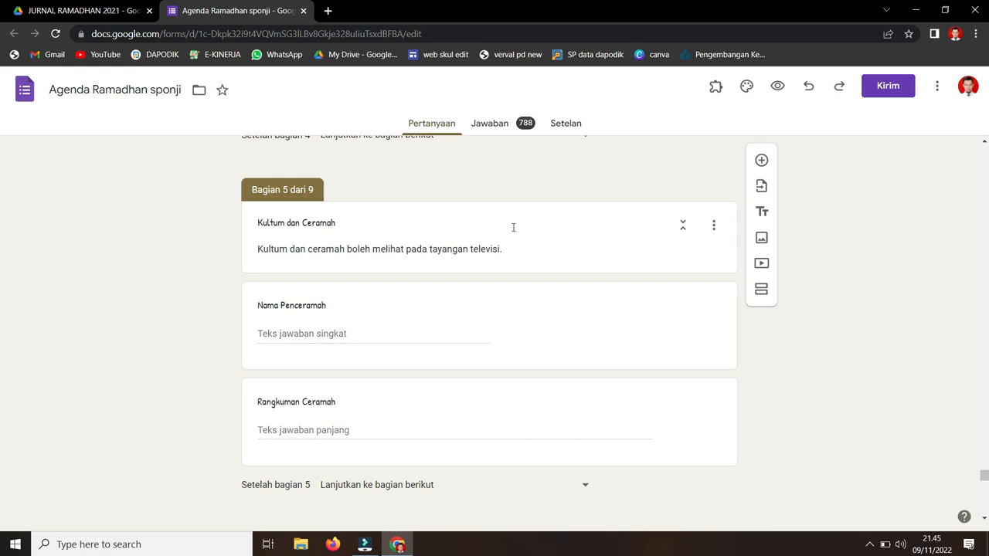
scroll(456, 265, "down", 1)
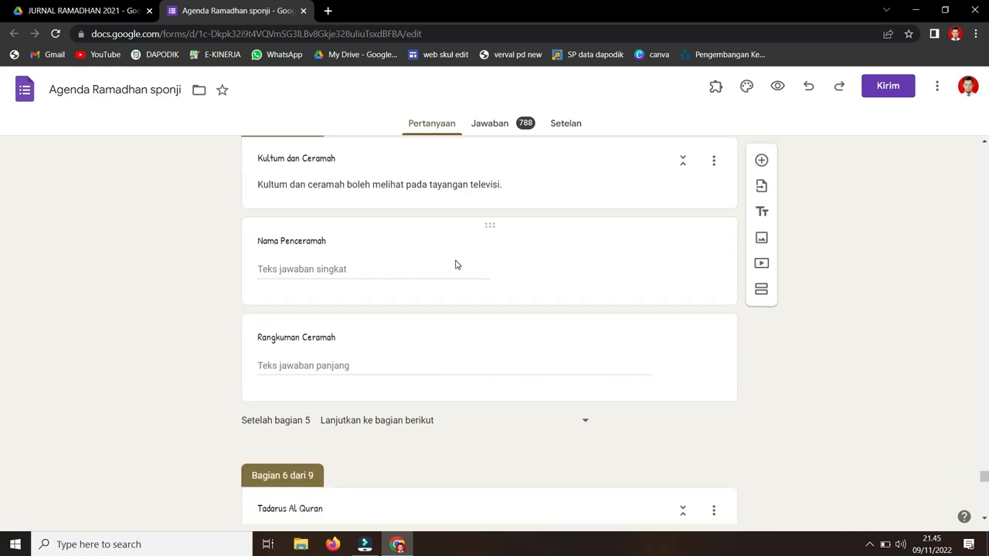
scroll(456, 265, "down", 2)
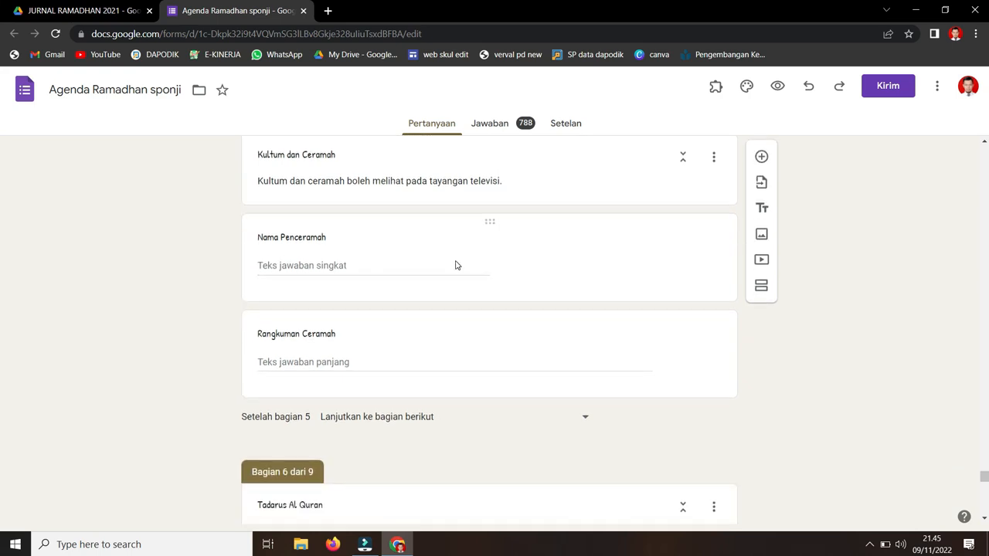
scroll(441, 273, "up", 2)
scroll(441, 274, "up", 1)
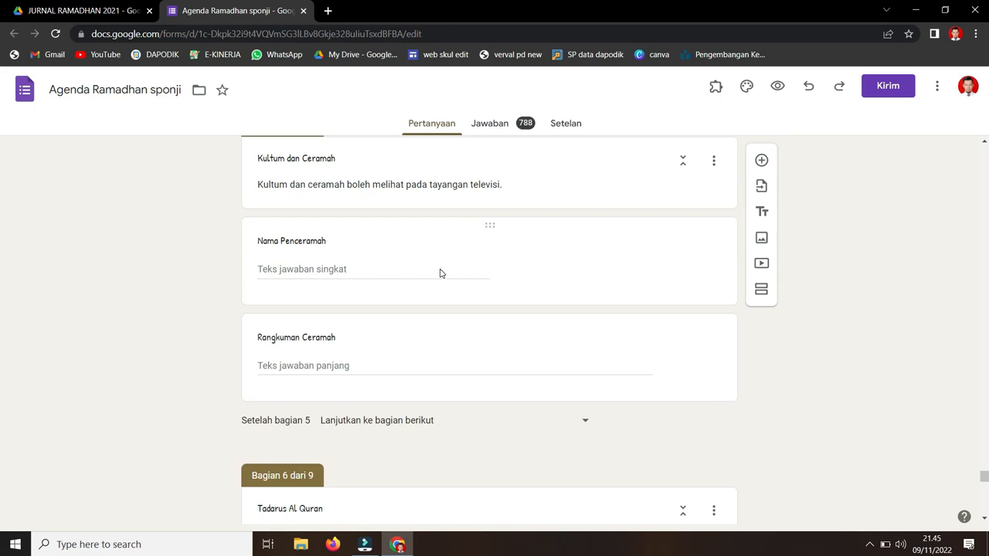
Go through the Tadarus Al Quran section, covering Apakah Kamu Tadarus, Nama Surat dan ayat ke and Nama Penyimak.
scroll(438, 279, "down", 3)
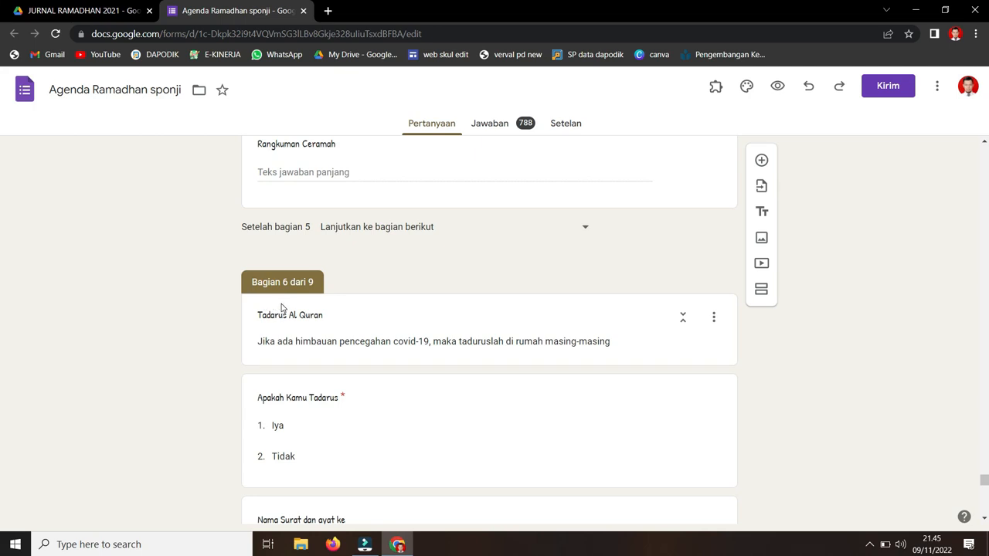
scroll(324, 332, "down", 1)
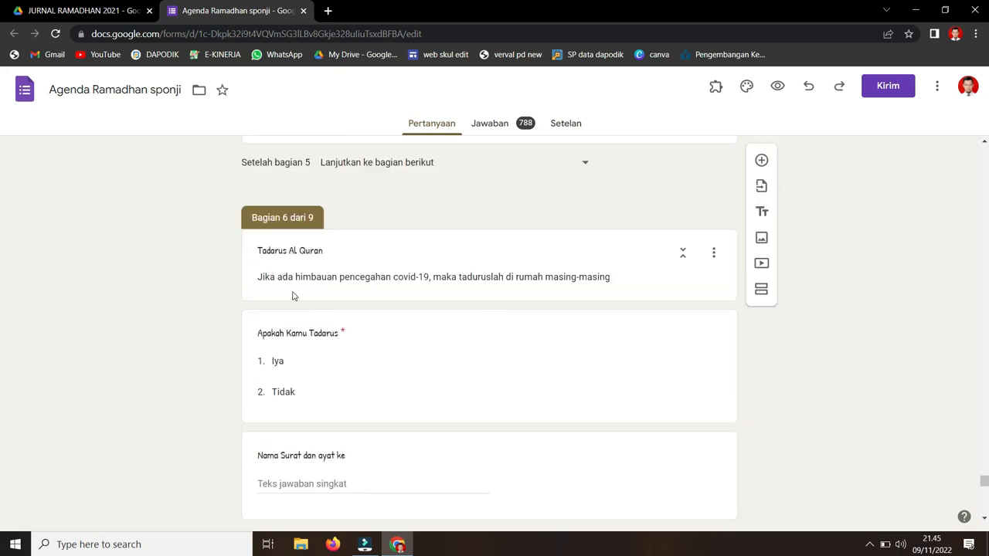
scroll(315, 296, "down", 2)
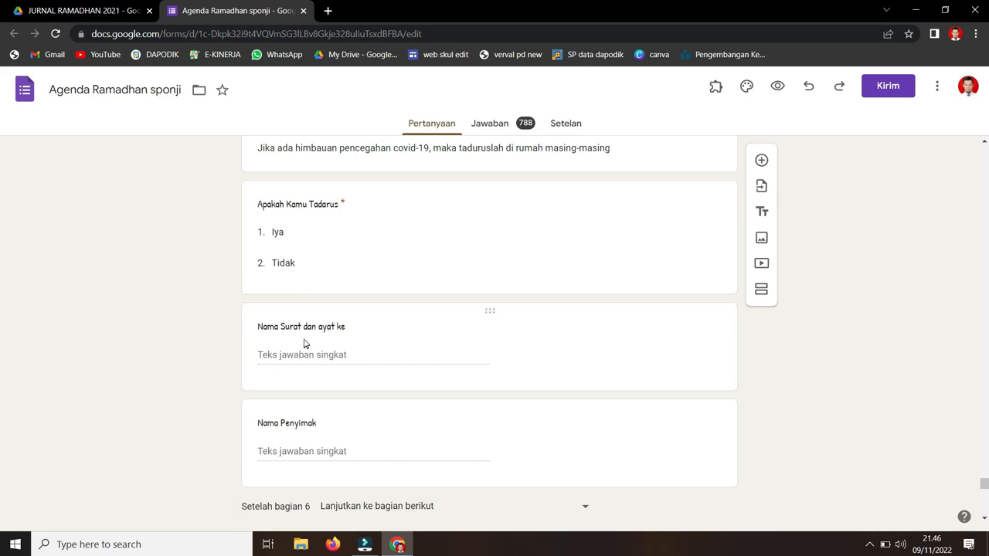
scroll(304, 340, "down", 1)
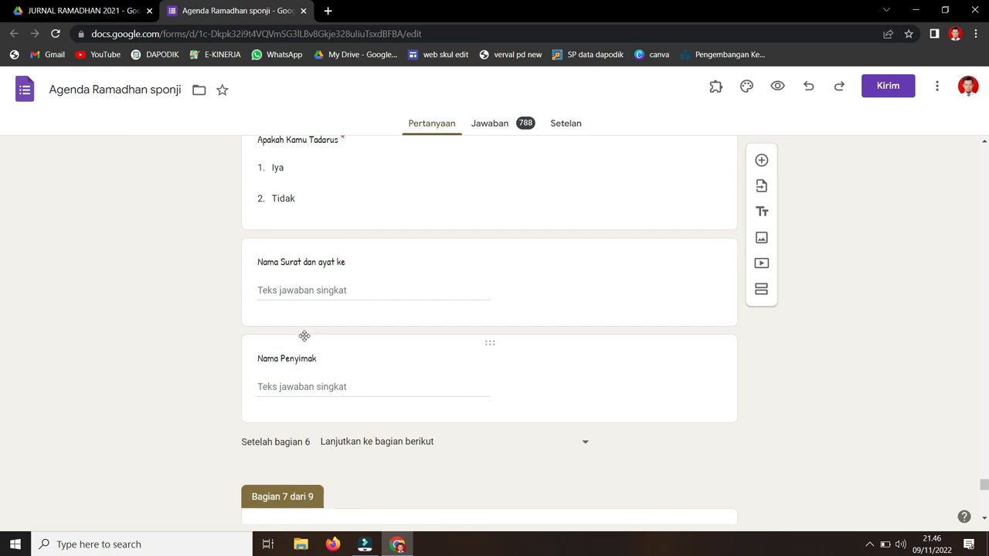
scroll(395, 264, "down", 1)
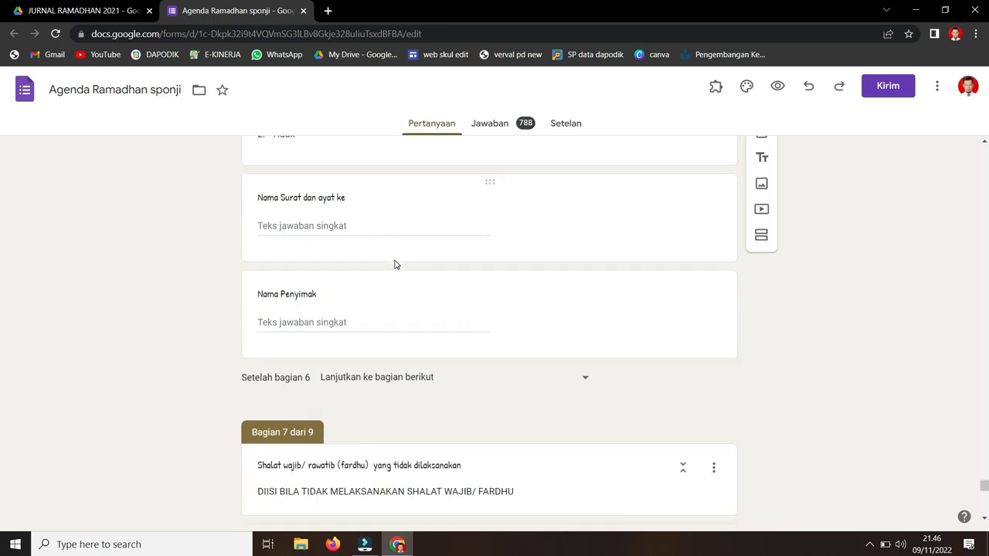
scroll(371, 261, "down", 1)
scroll(316, 231, "down", 1)
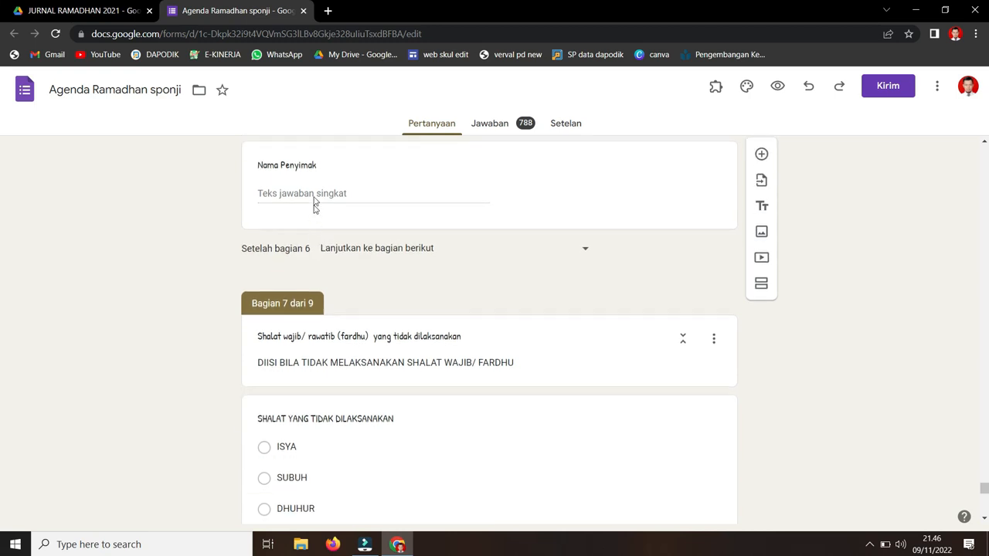
scroll(316, 191, "down", 1)
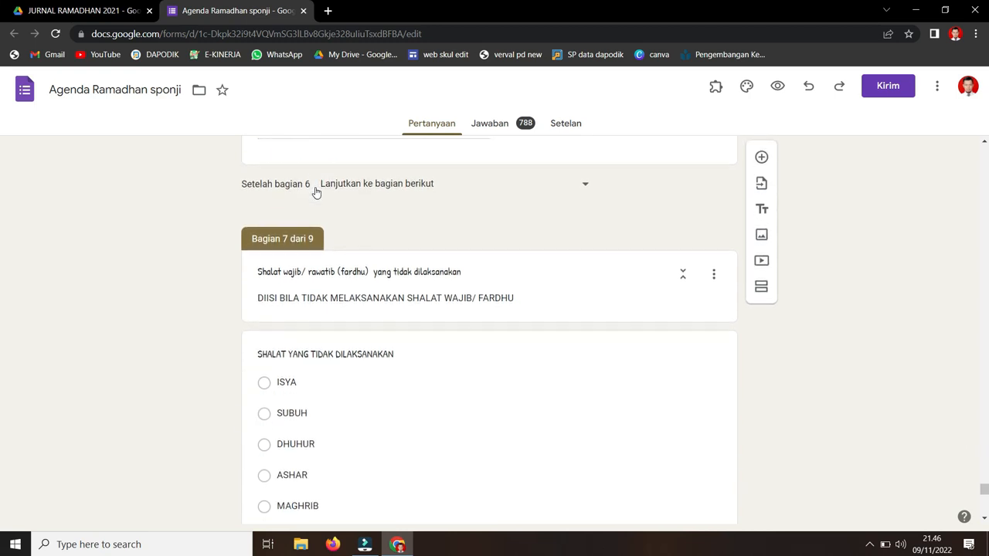
scroll(316, 192, "up", 2)
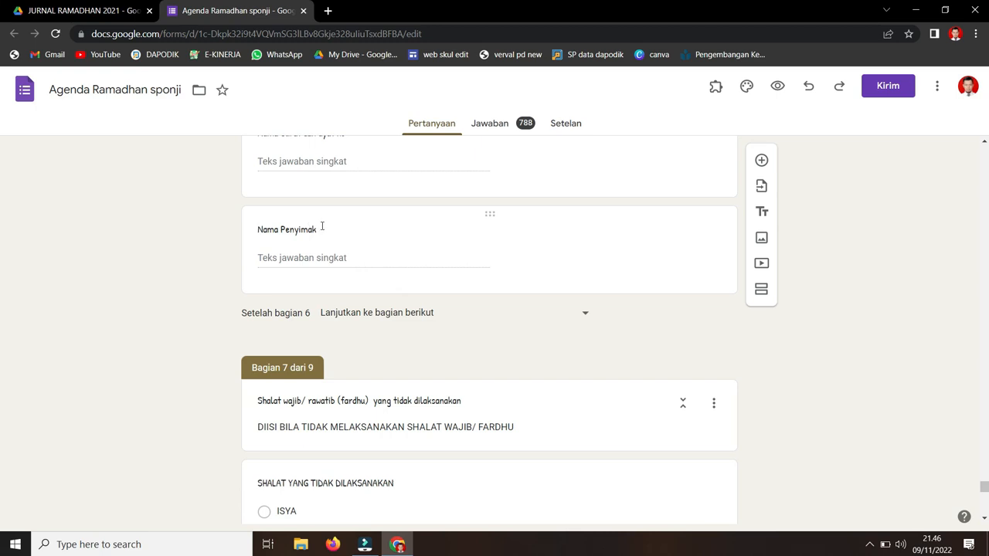
Examine section 7 on obligatory prayers not performed, including the prayer options and the question about the cause.
scroll(417, 255, "down", 2)
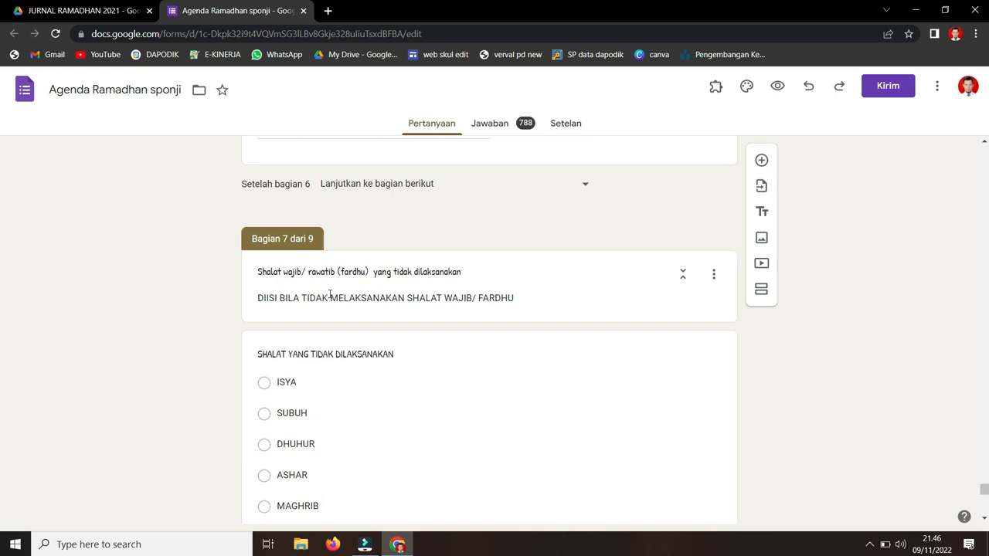
scroll(330, 309, "down", 2)
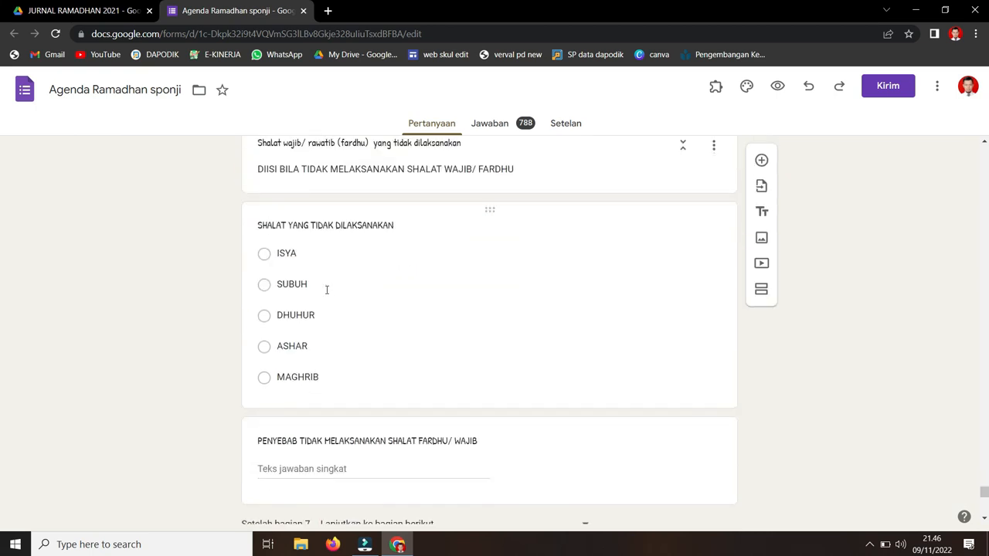
scroll(343, 283, "down", 4)
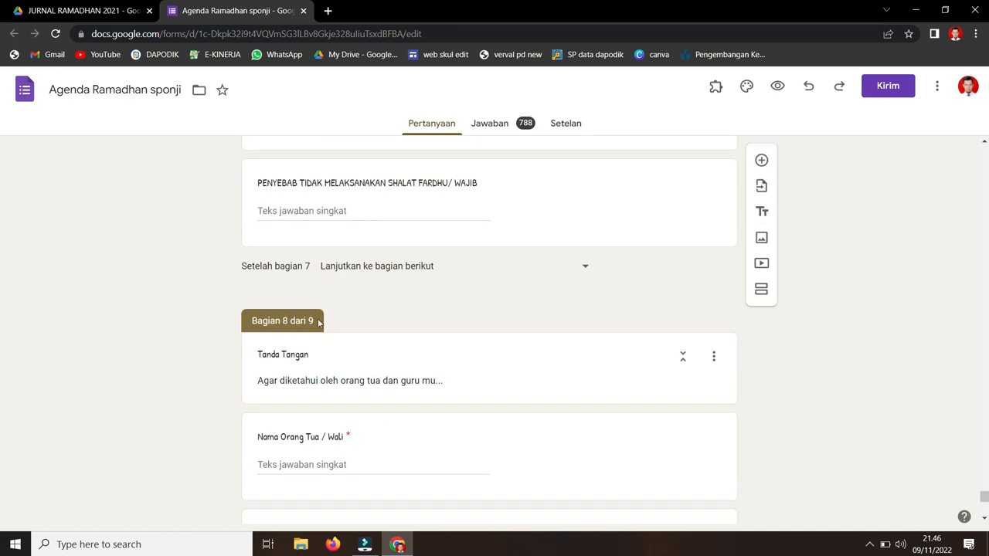
Review the Tanda Tangan section's parent, imam and PAI teacher name questions and the final email section.
scroll(323, 322, "down", 2)
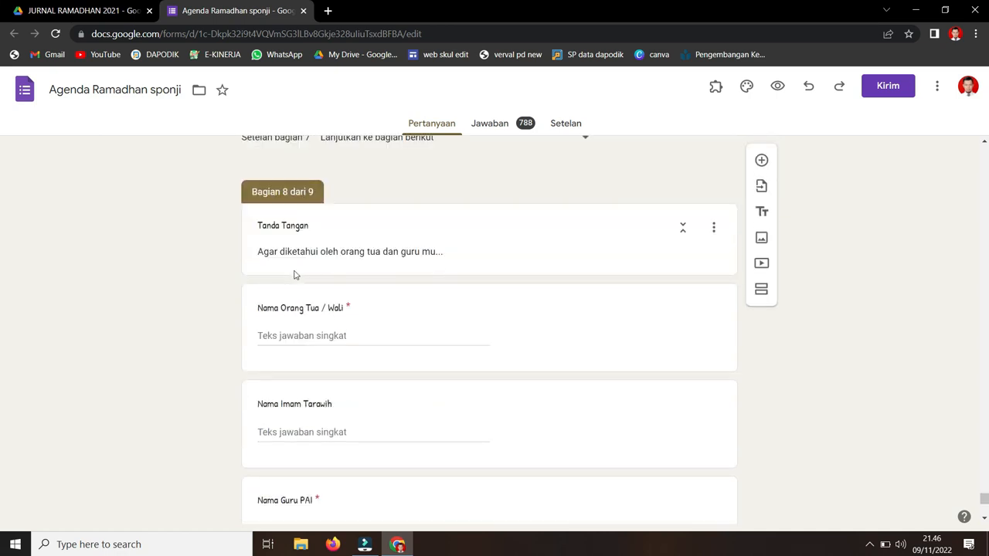
scroll(401, 258, "down", 1)
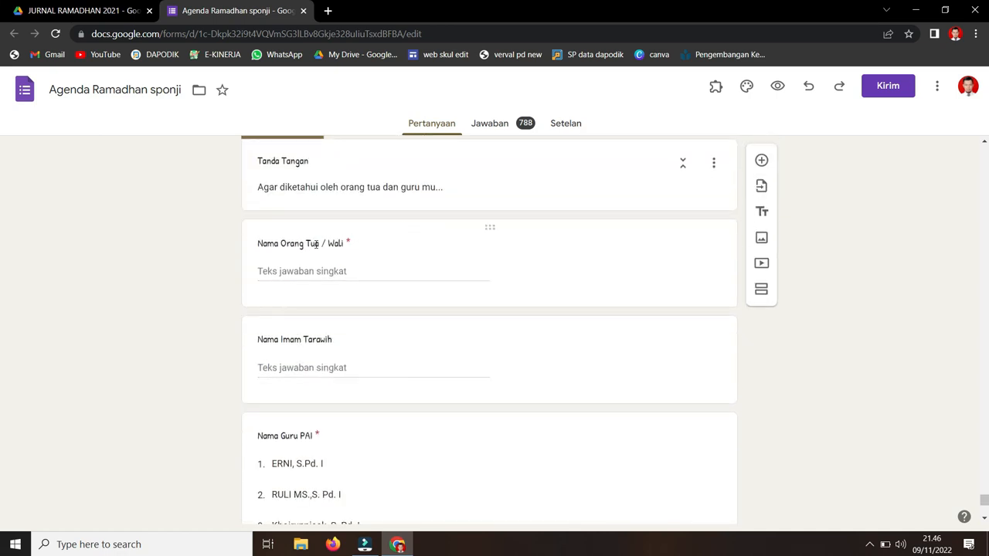
scroll(316, 243, "down", 2)
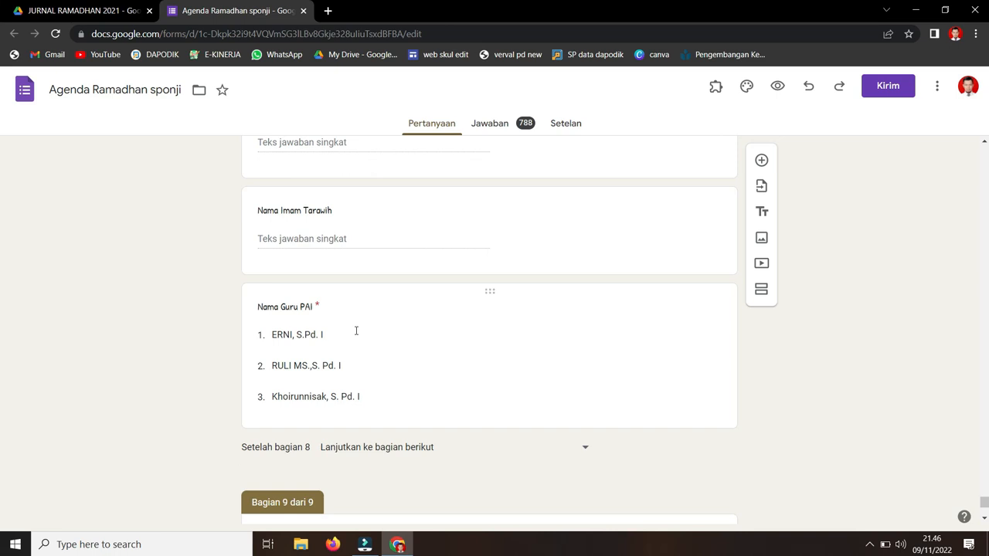
scroll(364, 343, "down", 3)
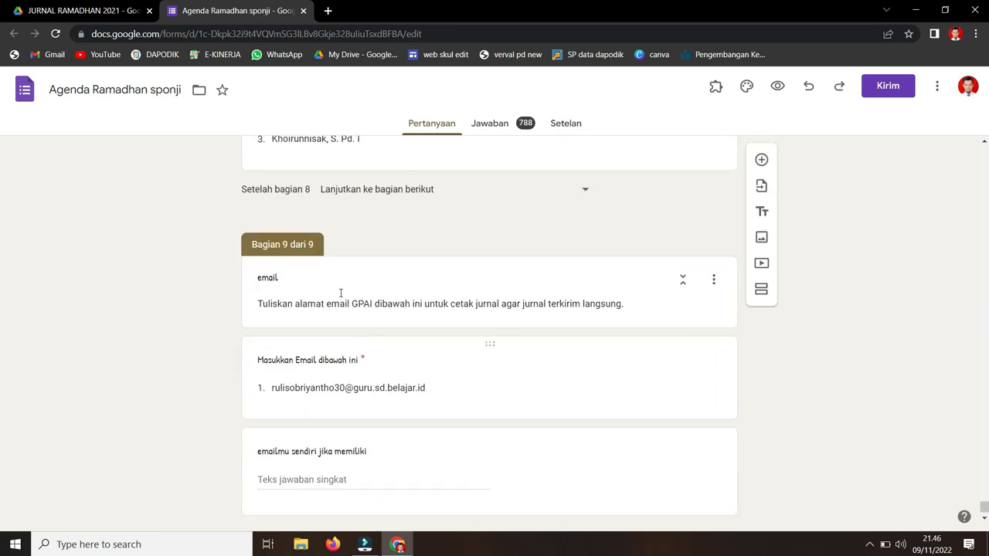
scroll(463, 293, "down", 1)
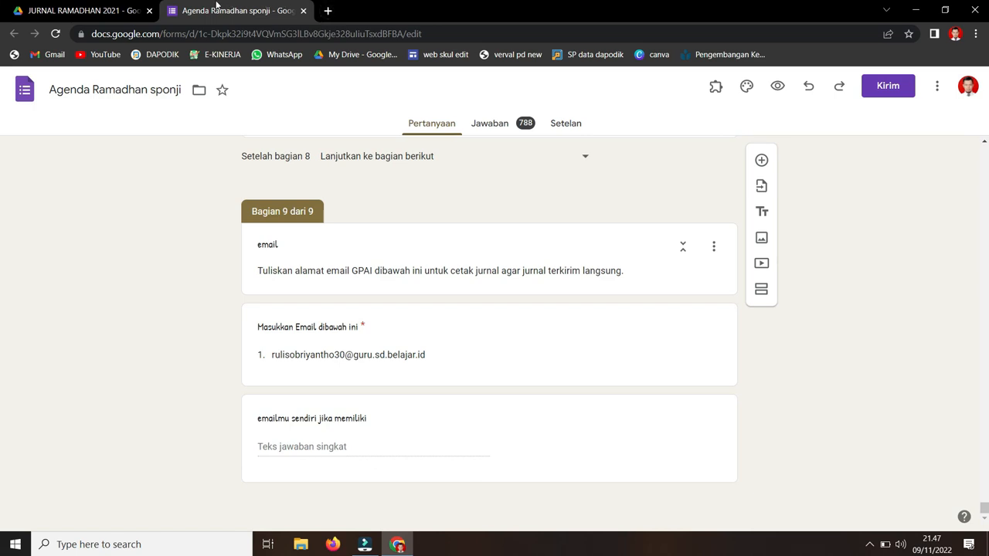
Return to the JURNAL RAMADHAN 2021 folder in Google Drive and open the Jurnal sponji 2 document template.
left_click(119, 19)
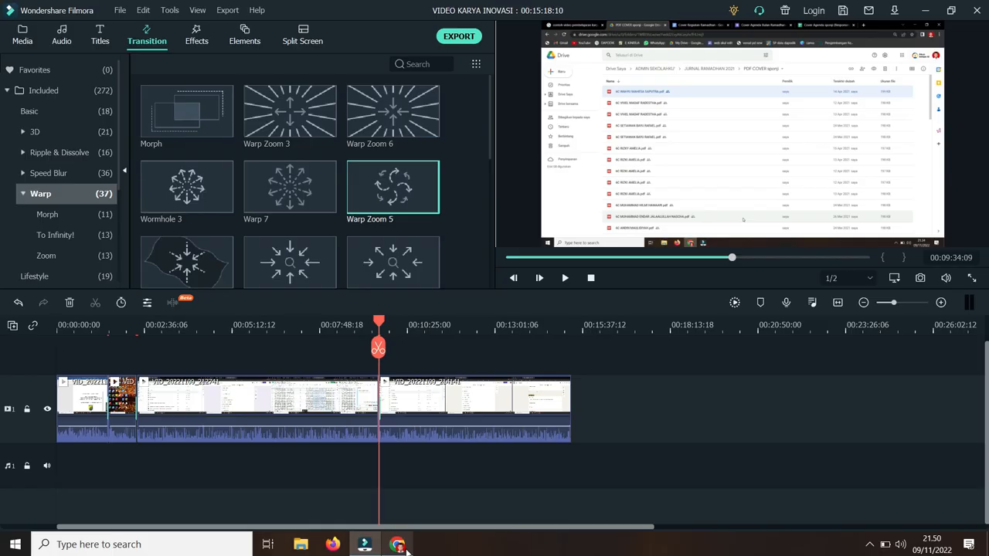
left_click(398, 544)
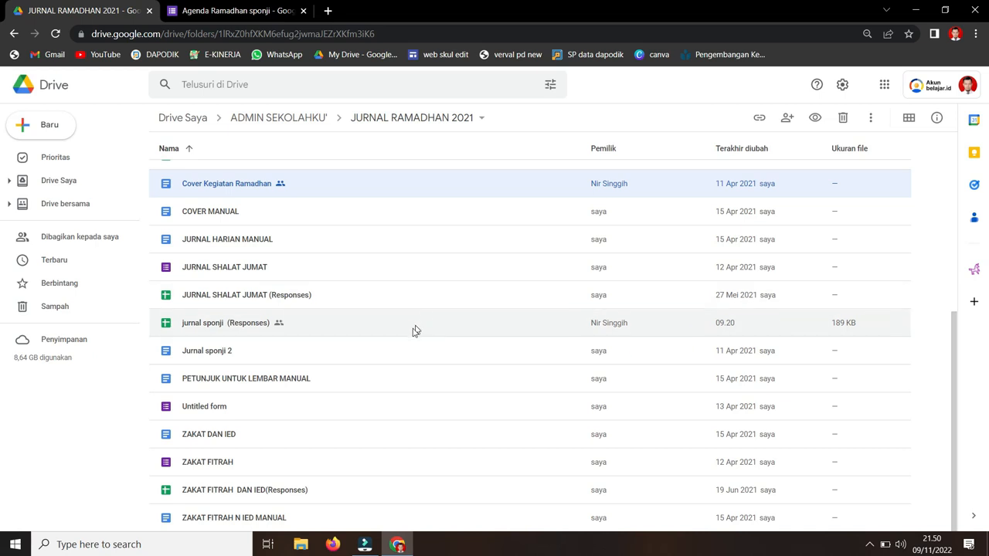
left_click(332, 360)
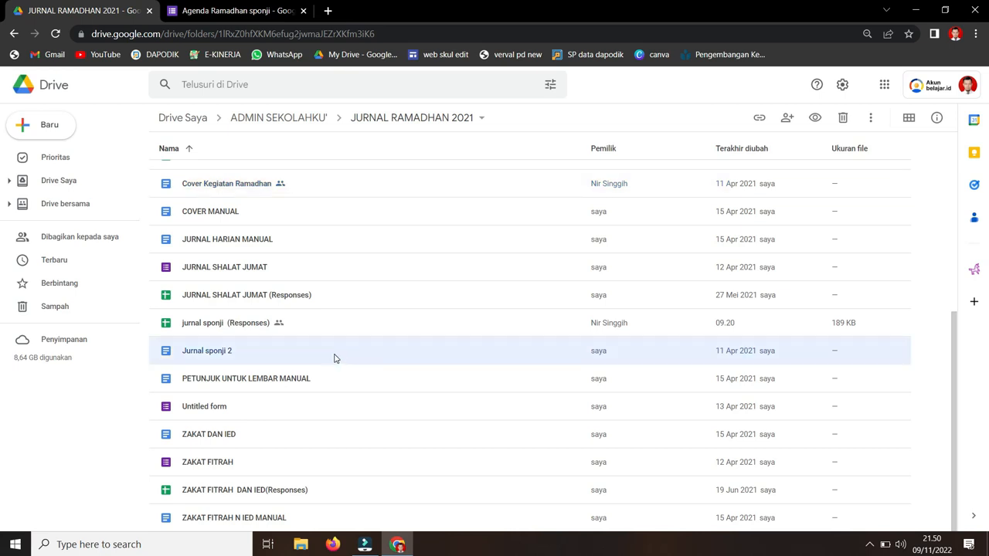
double_click(335, 357)
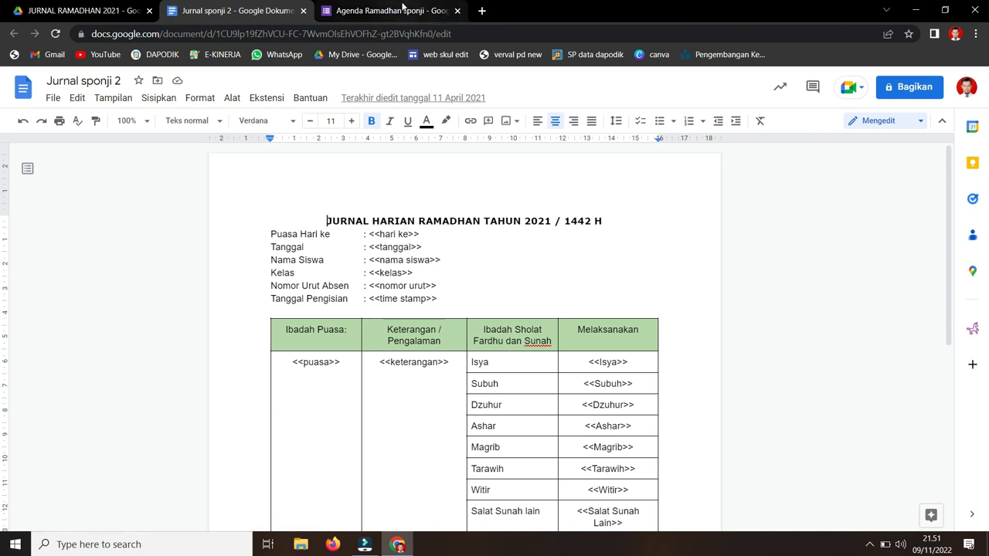
Find the PUASA HARI KE question in the Agenda Ramadhan sponji form and compare it with the <<hari ke>> tag in the Jurnal sponji 2 template.
left_click(402, 8)
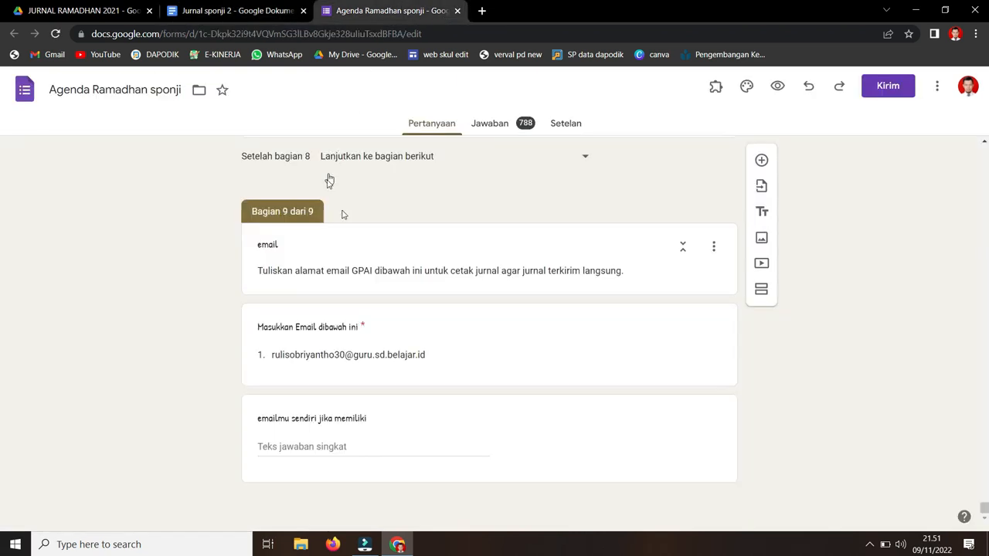
scroll(438, 247, "up", 15)
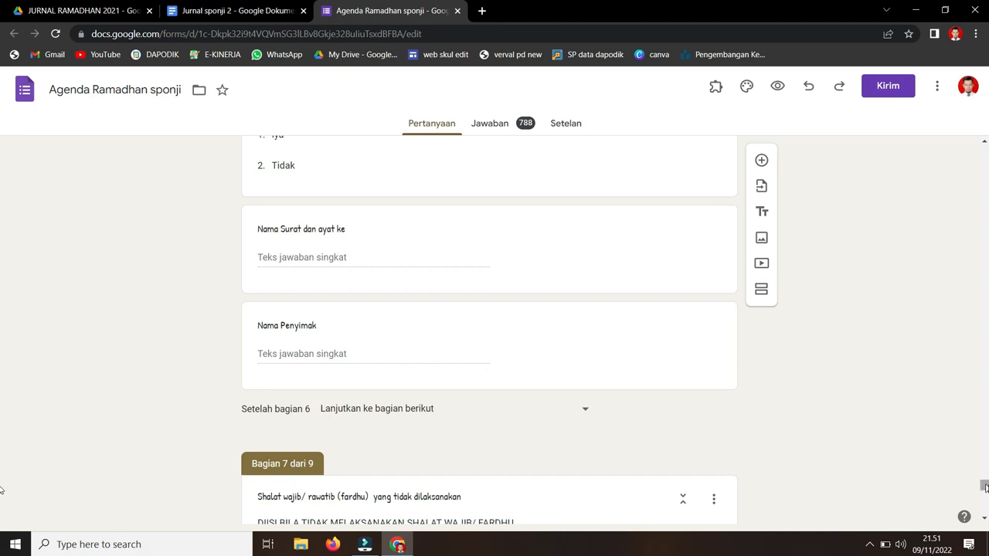
left_click_drag(986, 486, 969, 126)
scroll(512, 347, "down", 11)
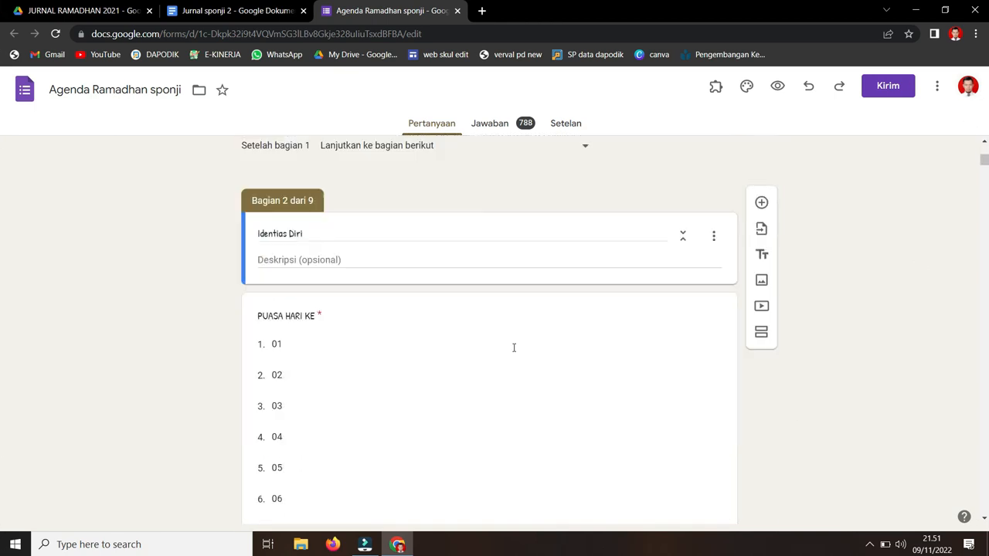
scroll(512, 348, "up", 3)
scroll(349, 356, "down", 4)
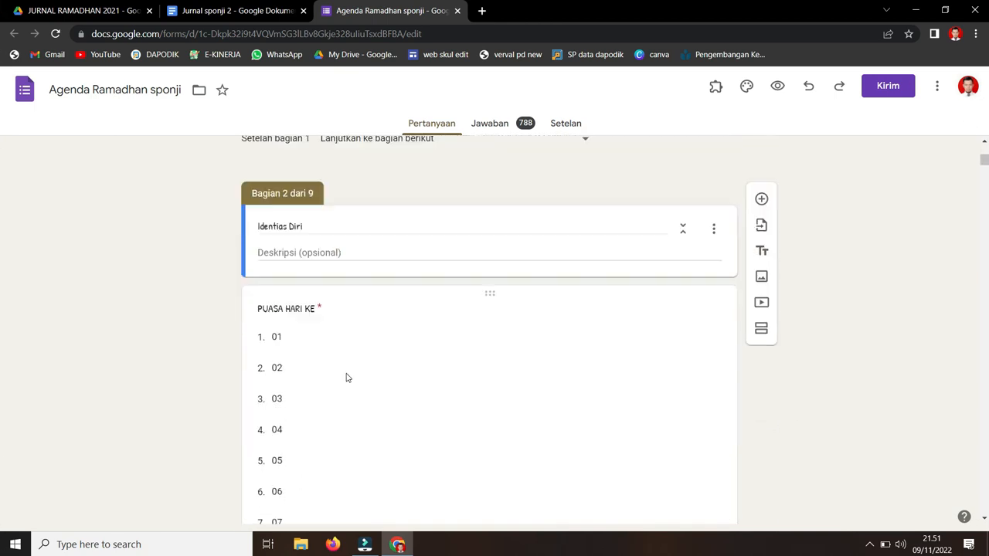
scroll(305, 215, "up", 2)
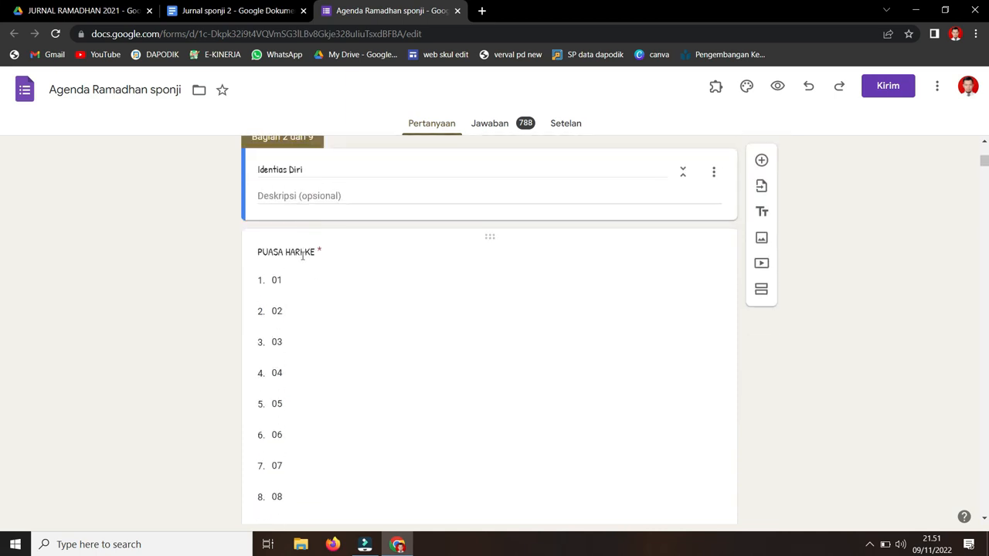
left_click(231, 11)
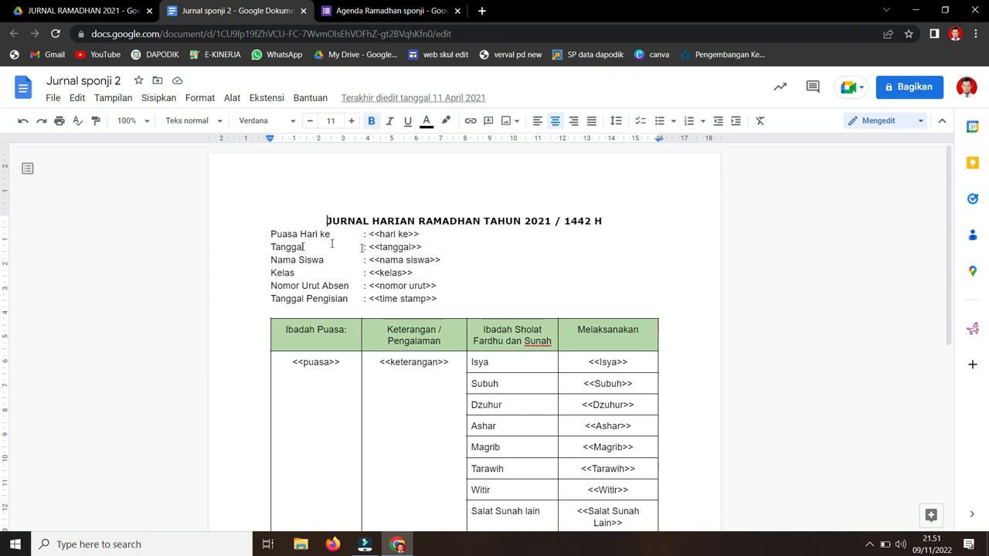
Compare the form's Tanggal jurnal and Nama Siswa questions with the <<tanggal>> and <<nama siswa>> tags in the Jurnal sponji 2 template.
left_click(390, 11)
scroll(365, 303, "down", 2)
scroll(363, 316, "down", 10)
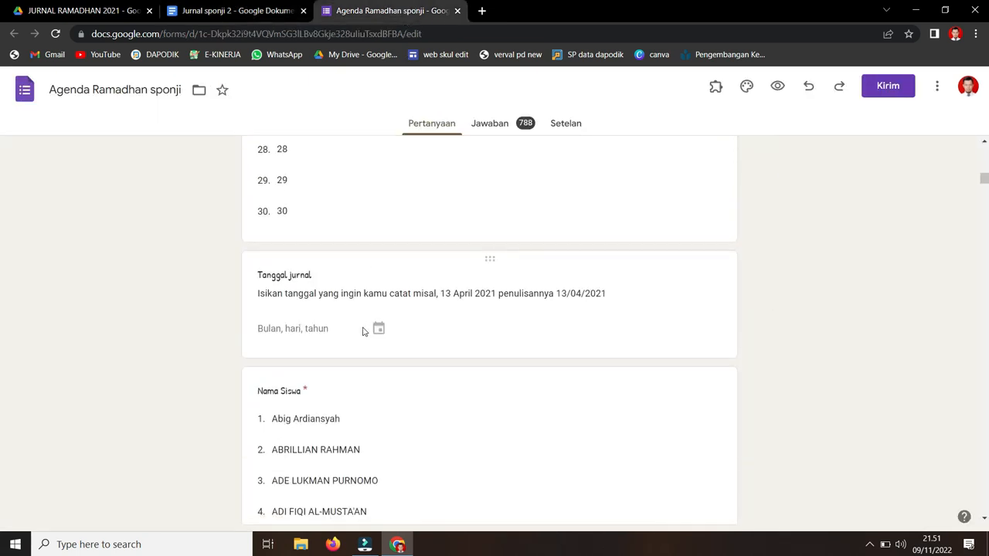
left_click(232, 11)
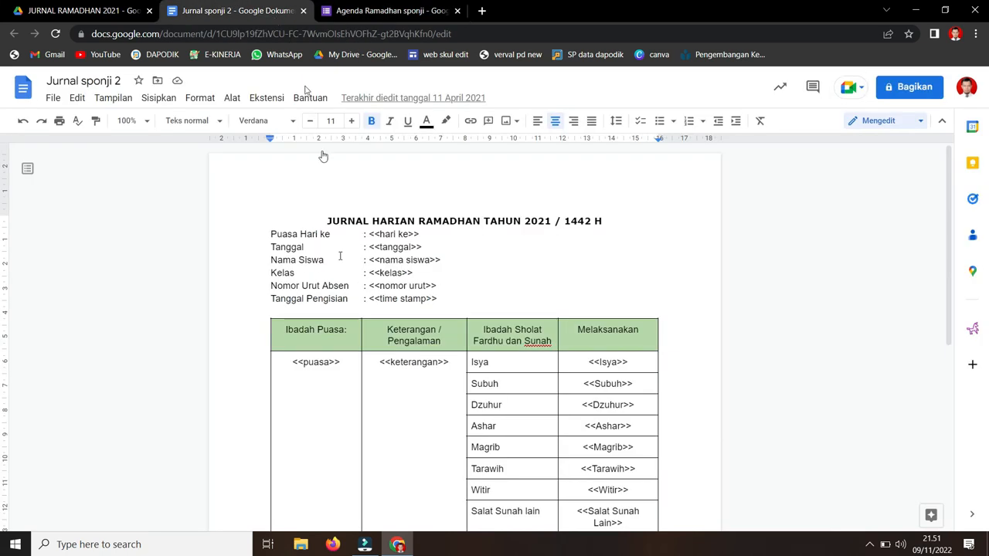
left_click(390, 11)
scroll(355, 311, "down", 1)
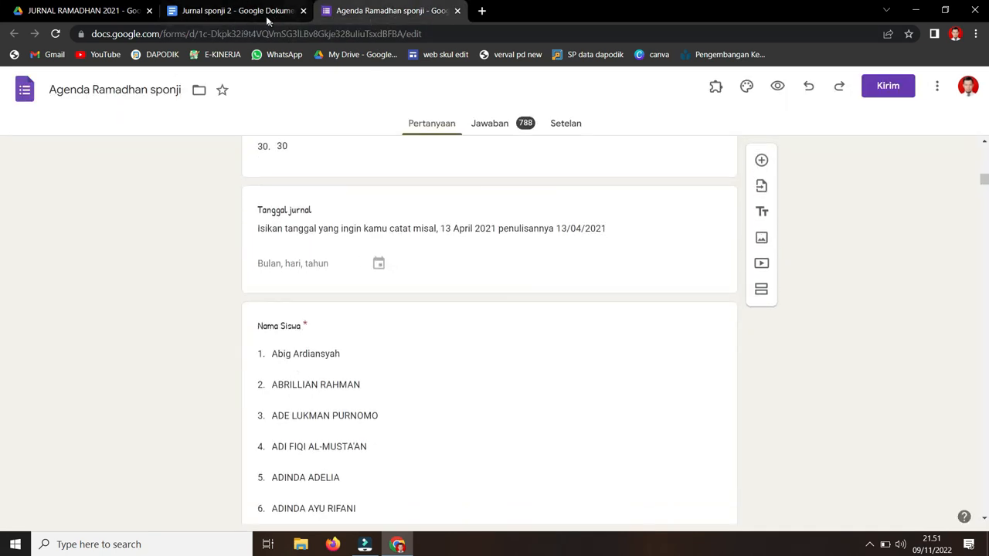
left_click(232, 11)
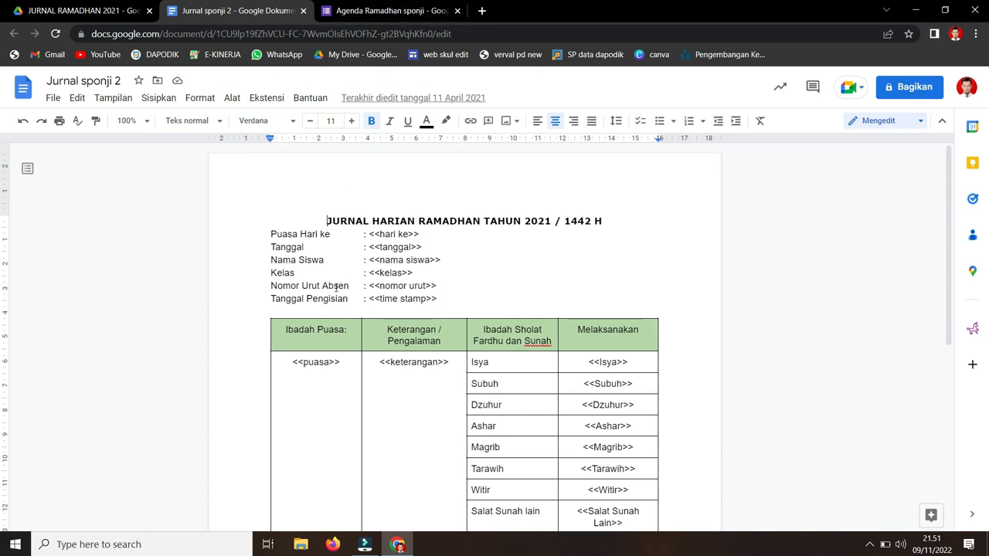
Review the template's tags for fasting, prayers, Tempat Sholat, Tadarus Al Quran, missed prayers and the signature table.
scroll(382, 297, "down", 1)
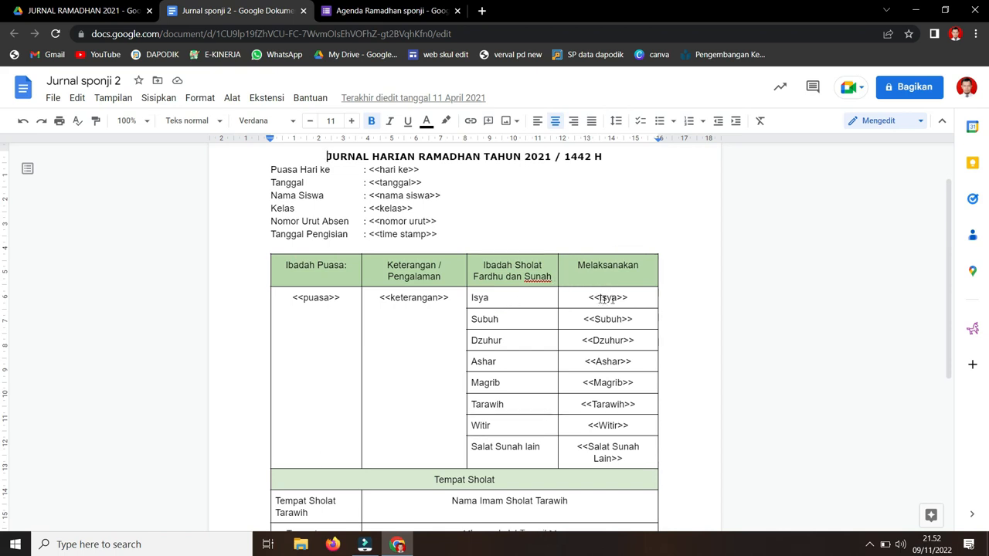
left_click(642, 297)
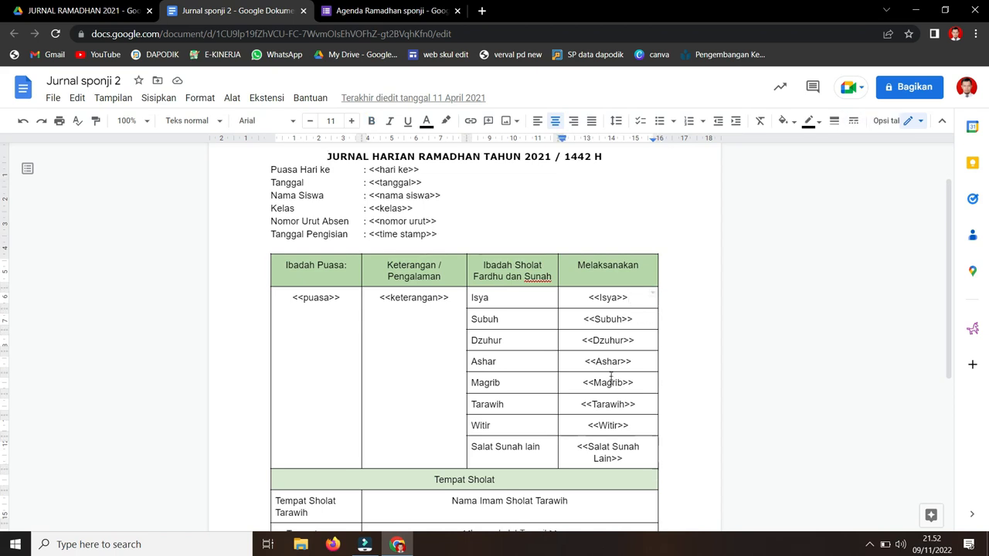
scroll(610, 378, "down", 3)
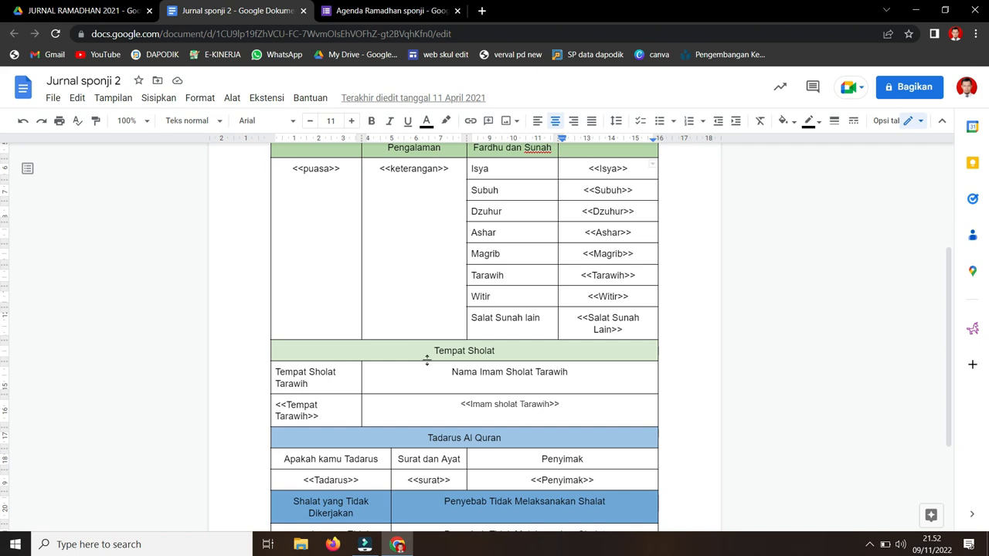
scroll(426, 360, "down", 2)
scroll(310, 305, "down", 1)
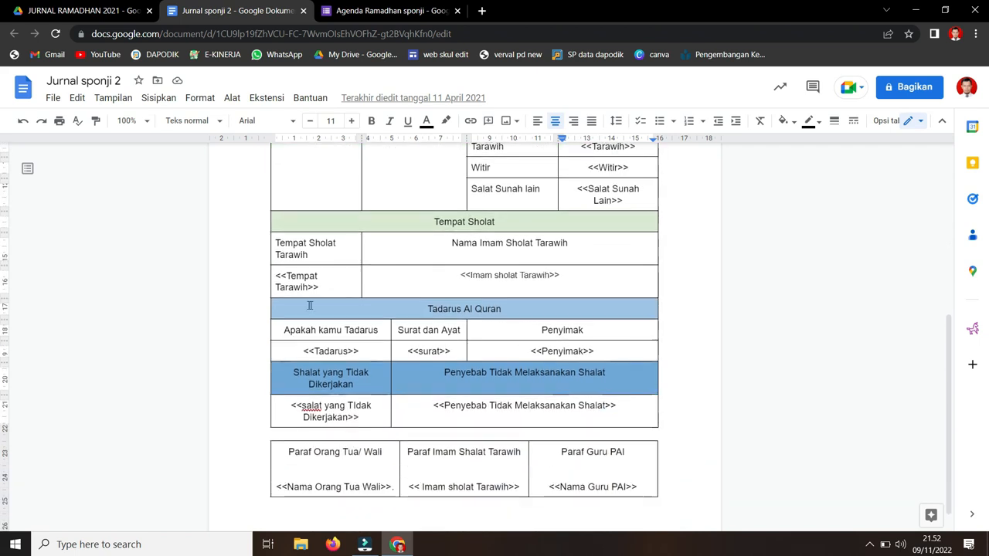
scroll(332, 325, "down", 1)
left_click(378, 323)
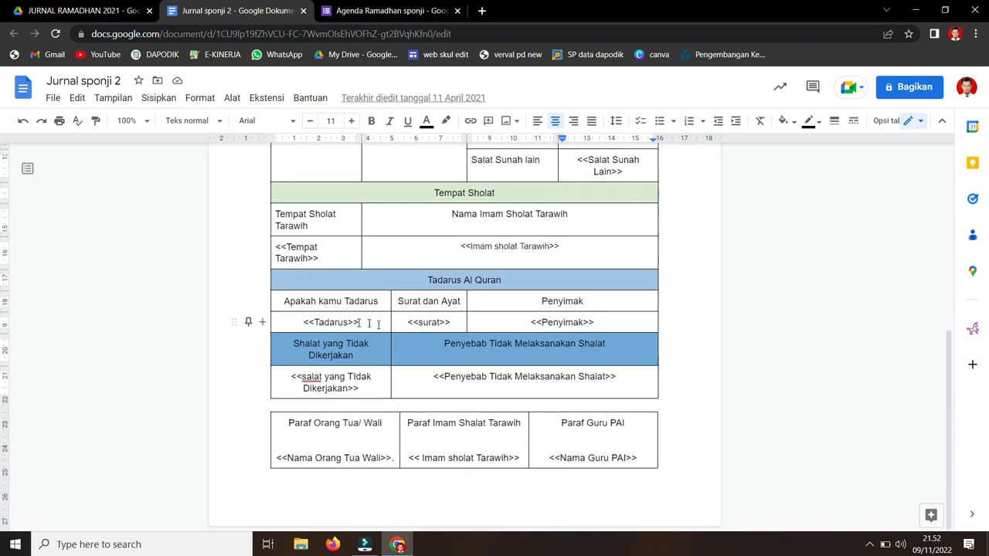
Compare the form's Ibadah Puasa and Ibadah Sholat sections with the corresponding tags in the Jurnal sponji 2 template.
left_click(390, 10)
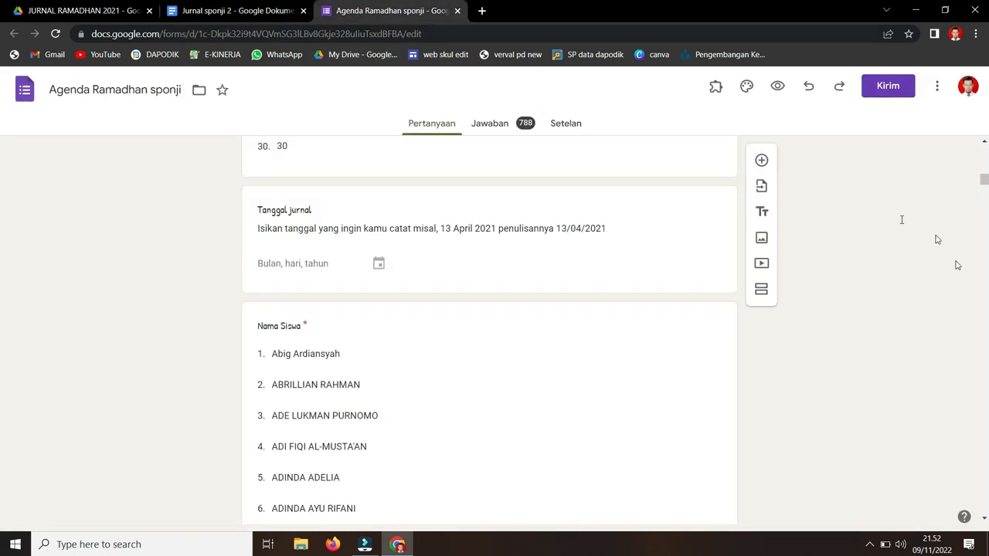
left_click(983, 250)
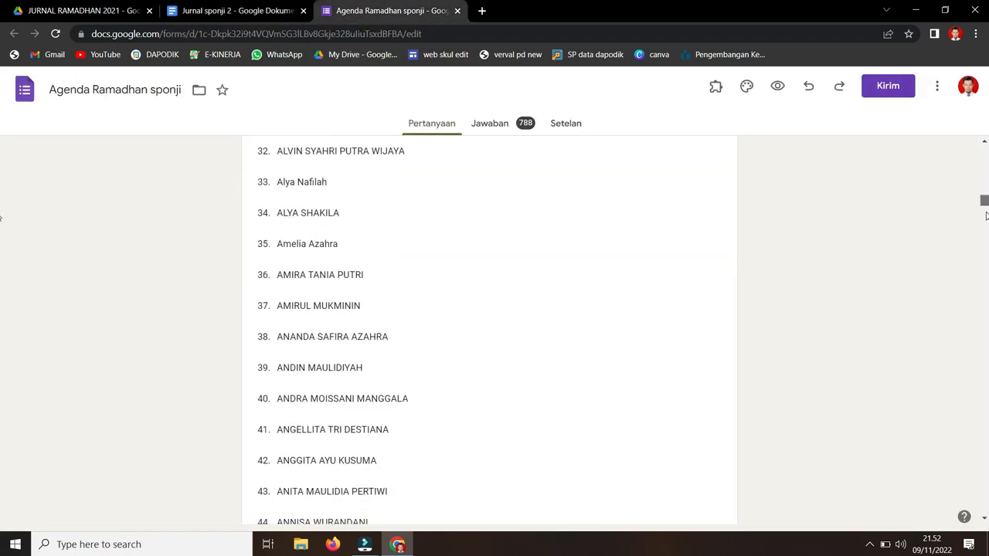
left_click_drag(982, 300, 984, 443)
scroll(530, 254, "up", 3)
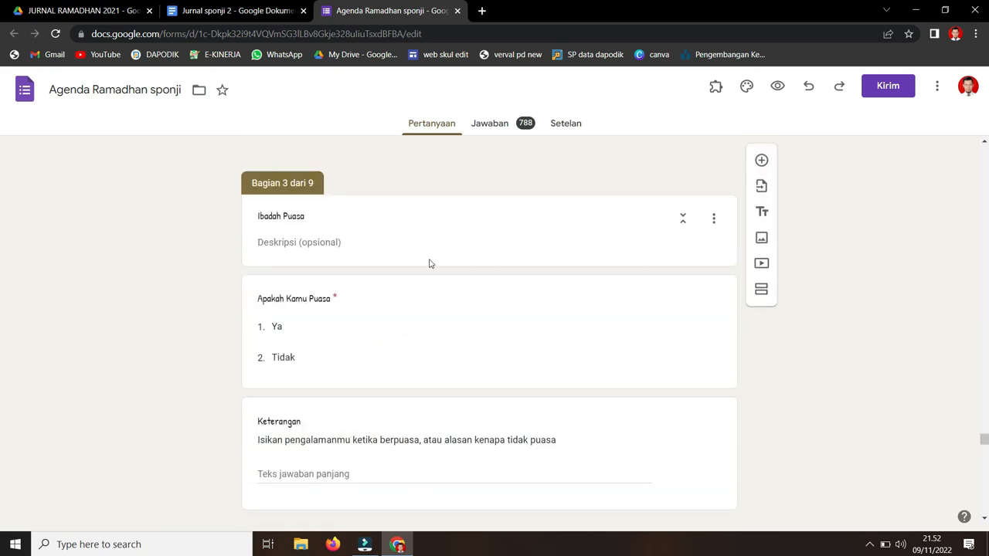
scroll(410, 259, "down", 1)
scroll(409, 259, "down", 5)
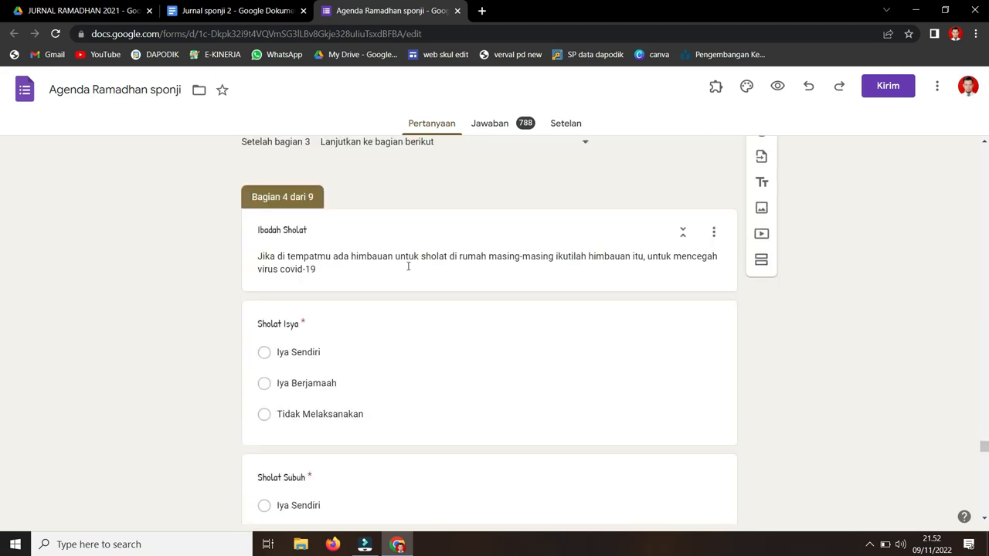
scroll(400, 223, "up", 1)
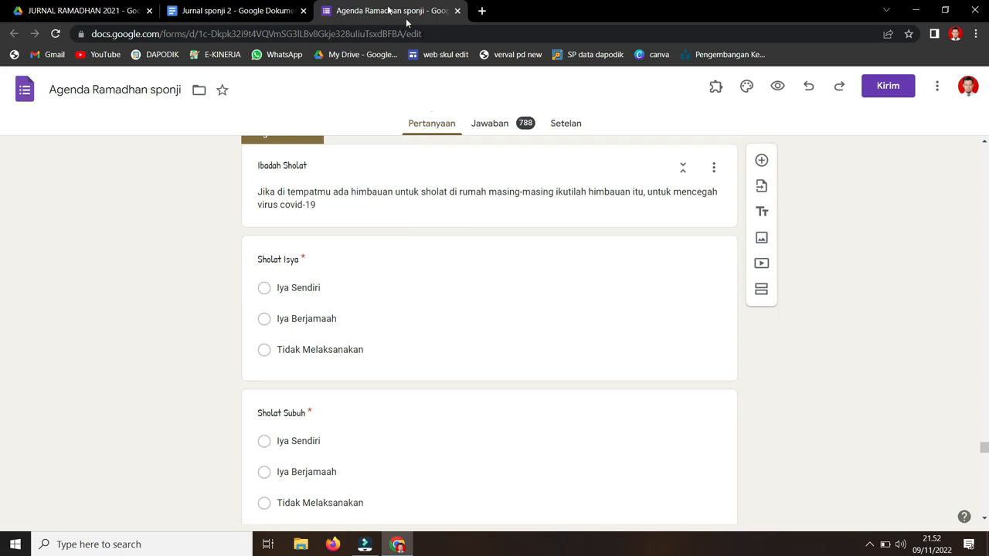
left_click(232, 11)
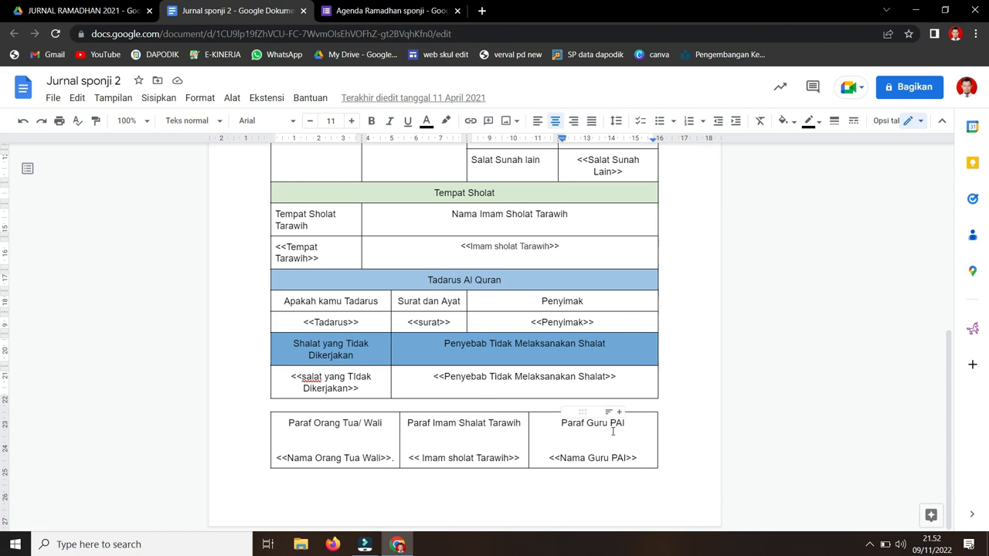
scroll(613, 431, "up", 2)
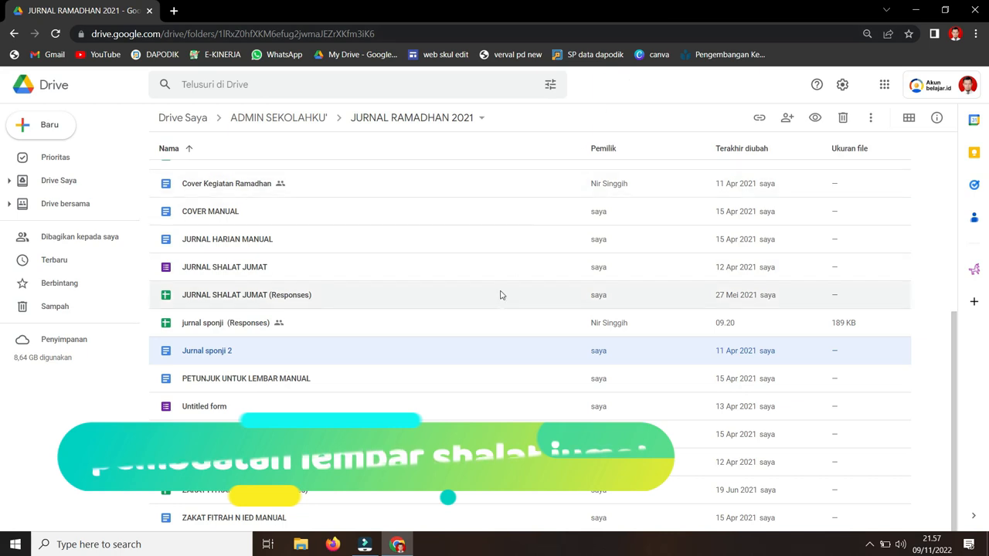
Open the JURNAL SHALAT JUMAT form from the Drive folder and review its school, PAI teacher, full name and attendance number questions.
double_click(465, 267)
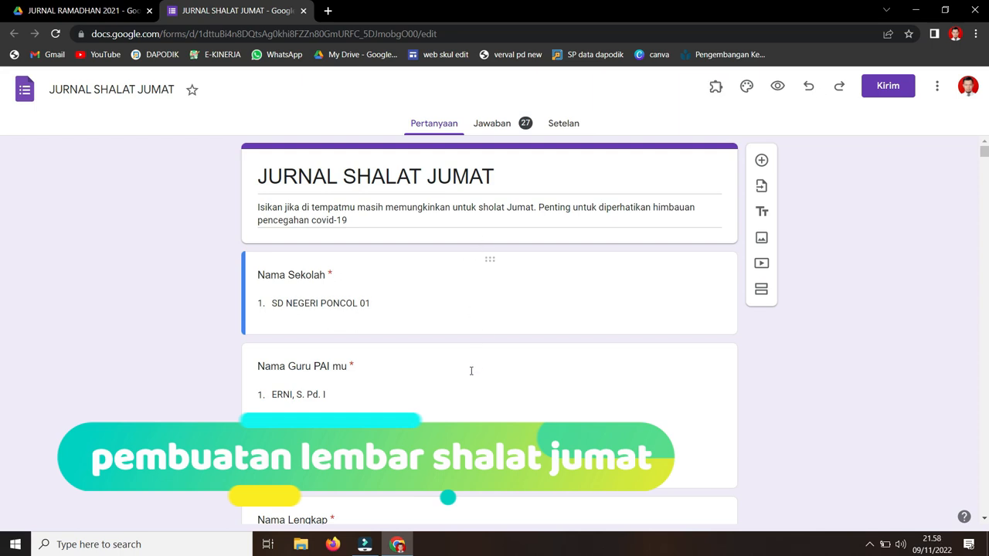
scroll(475, 373, "down", 2)
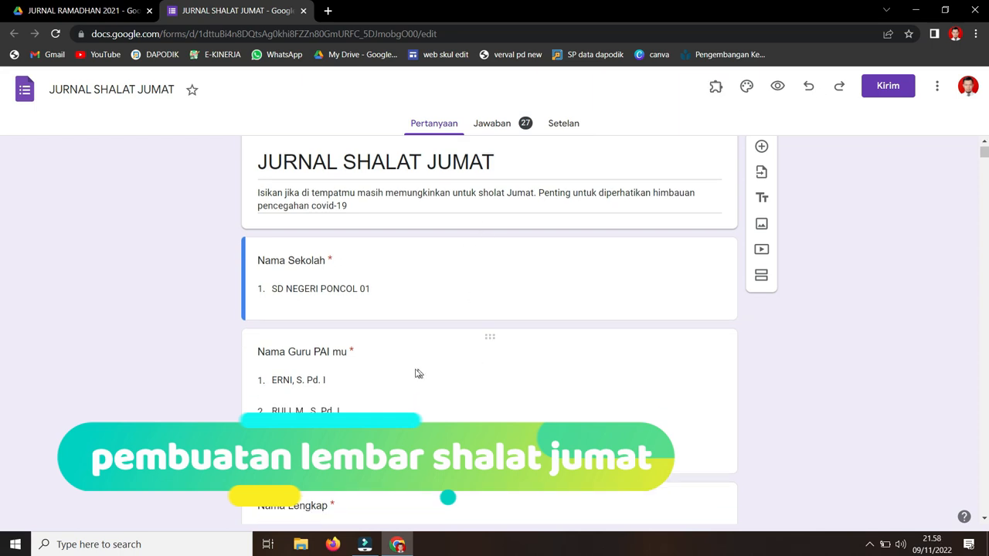
scroll(369, 271, "down", 2)
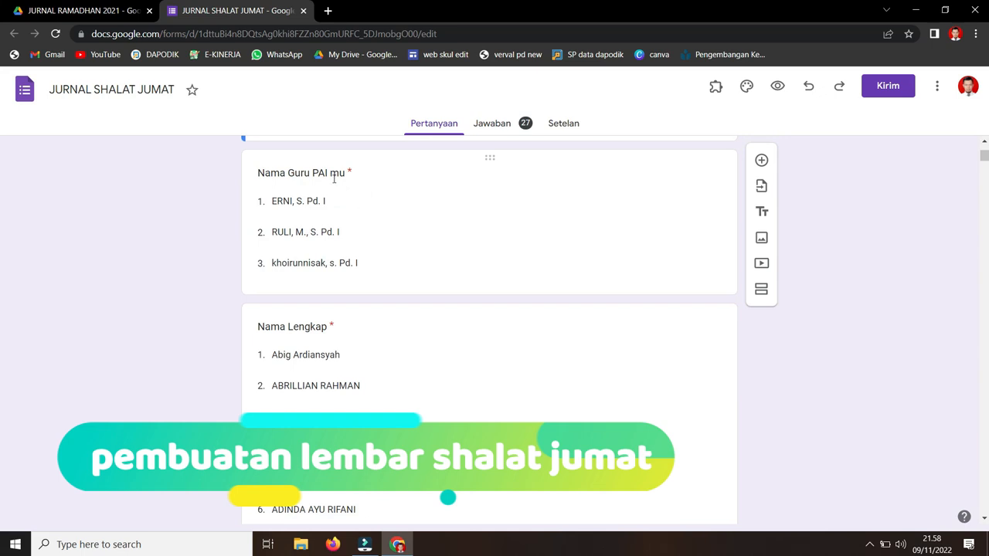
scroll(390, 222, "up", 2)
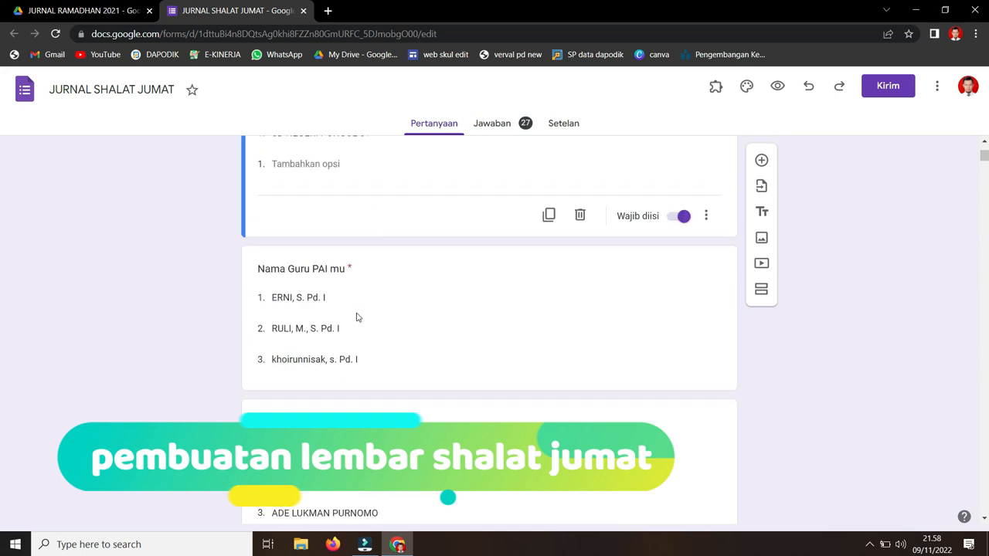
scroll(356, 332, "down", 4)
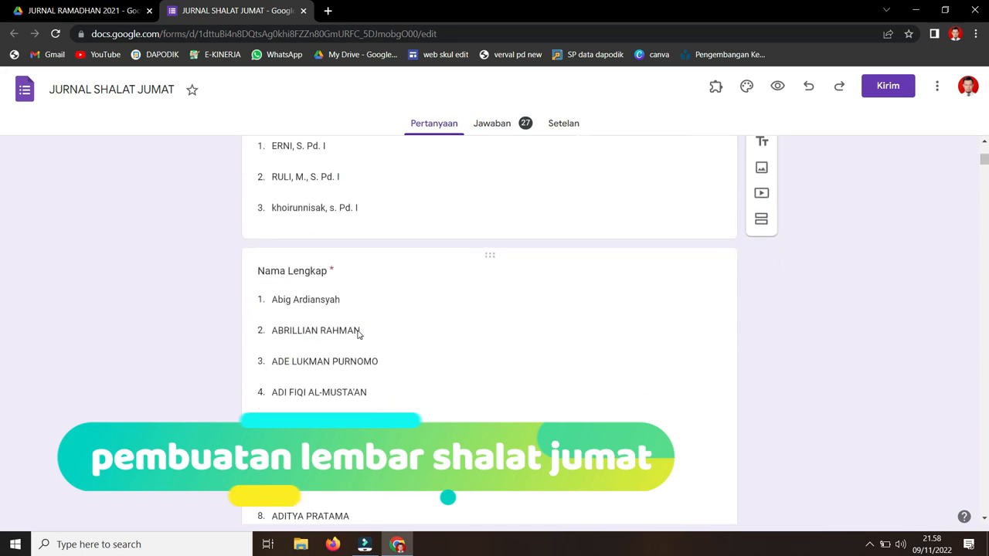
scroll(592, 306, "down", 15)
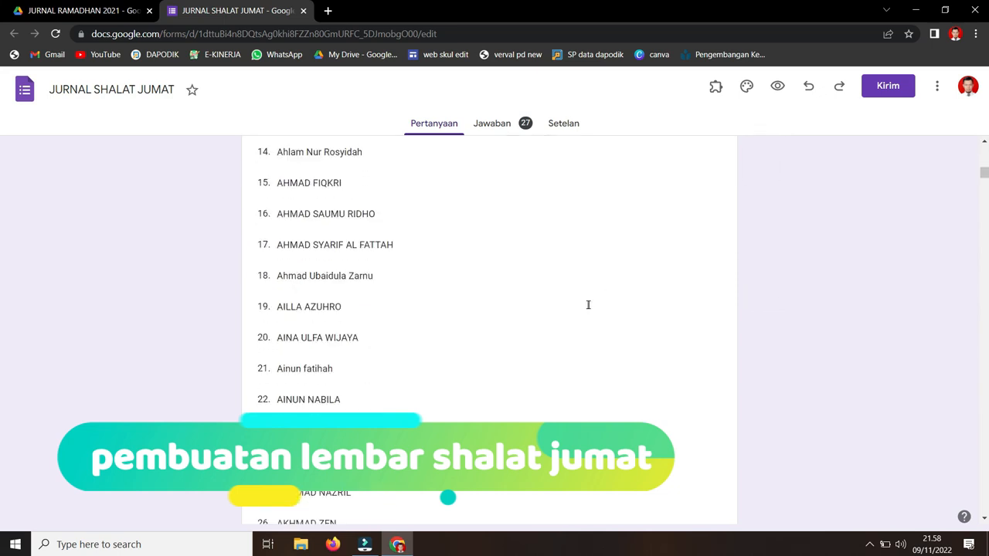
scroll(769, 294, "down", 20)
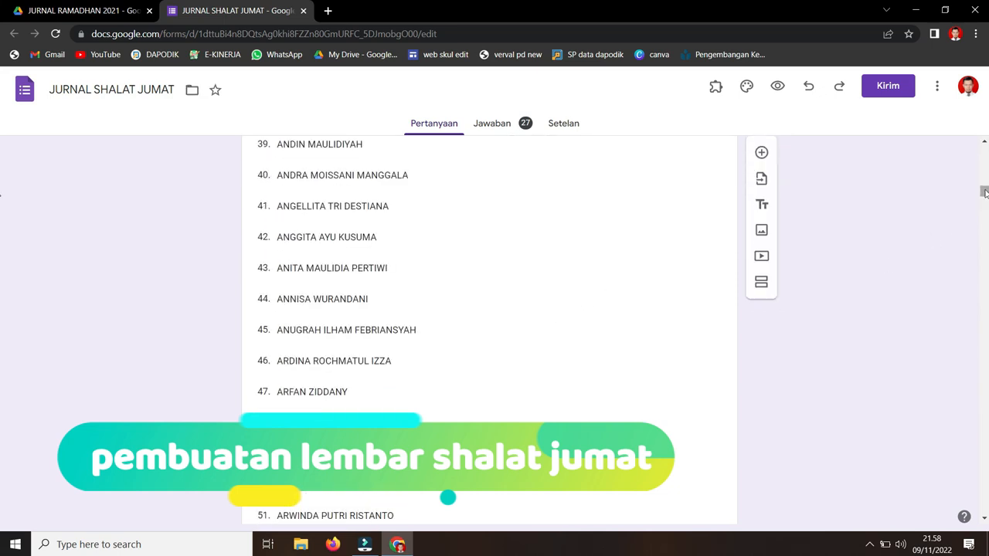
left_click_drag(984, 235, 965, 458)
scroll(965, 459, "down", 8)
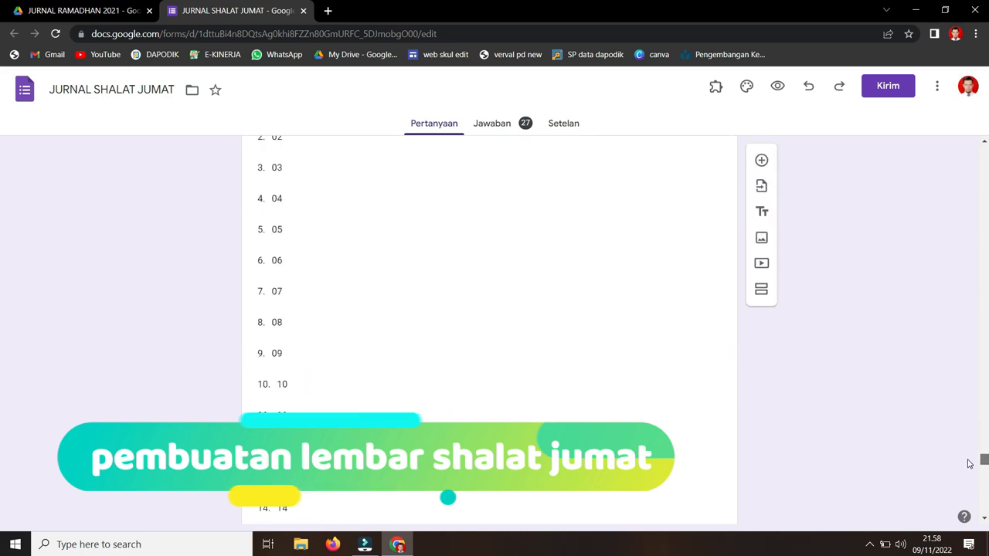
Examine the form's Friday prayer questions, from Hari Jumat ke and Tanggal Shalat Jumat through mosque, khatib, khutbah, imam and parent name.
scroll(556, 392, "down", 15)
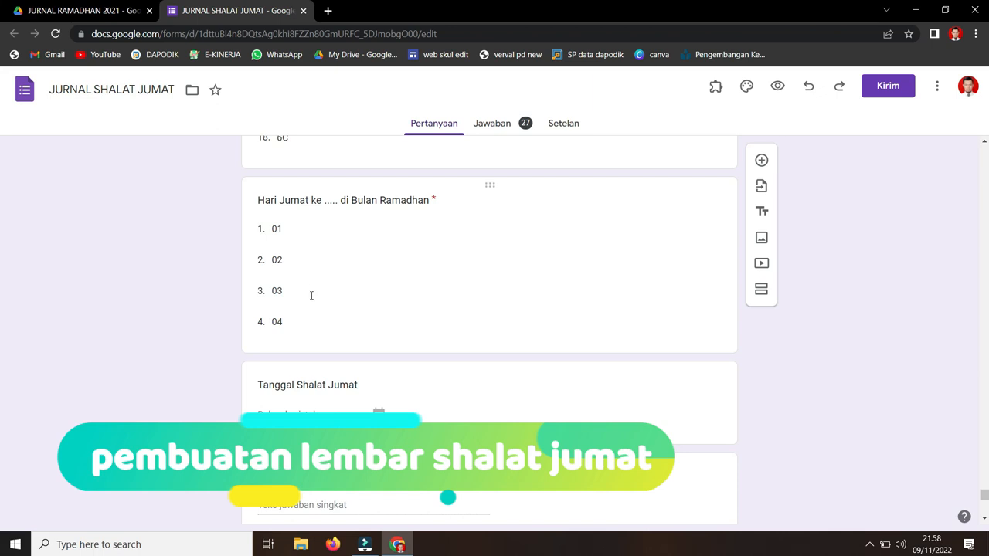
scroll(314, 364, "down", 1)
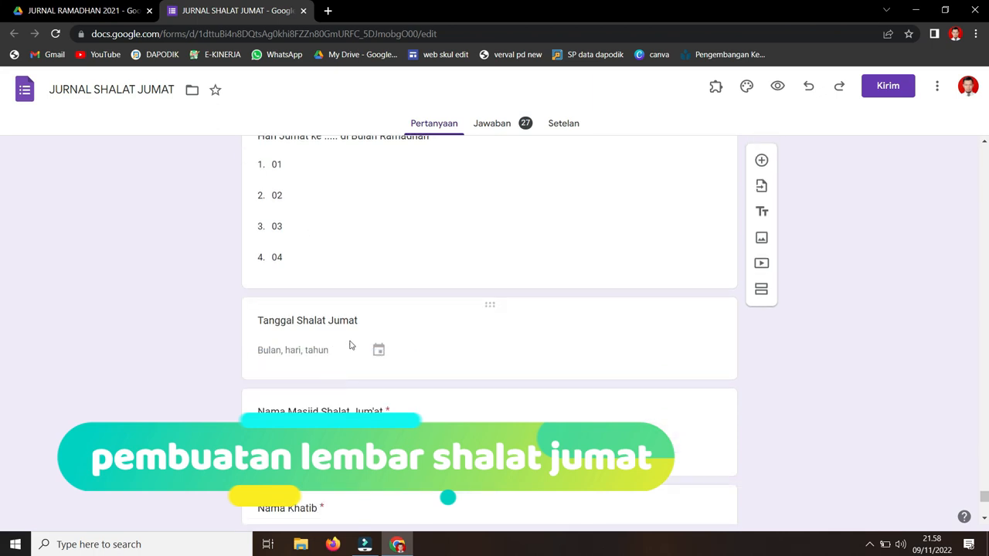
scroll(376, 323, "down", 2)
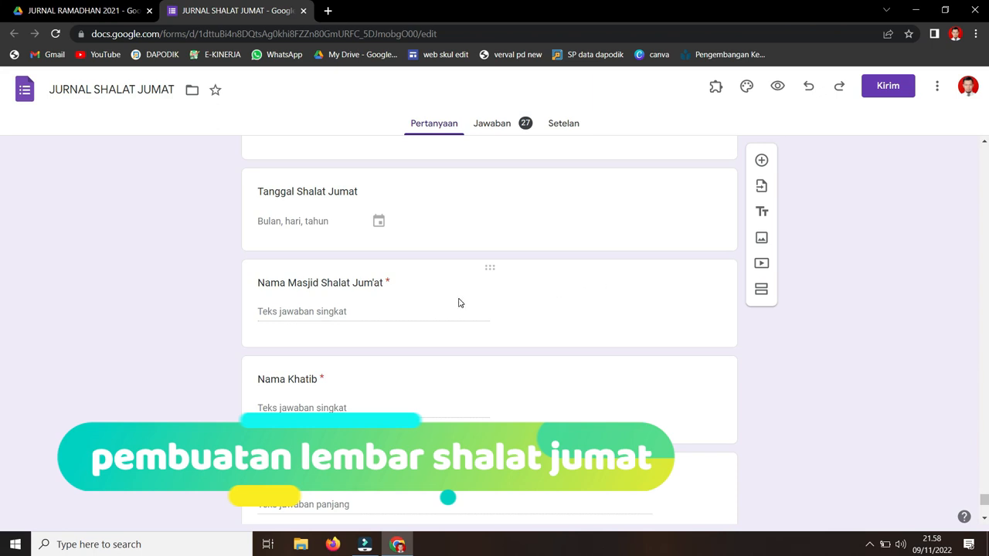
scroll(458, 303, "down", 1)
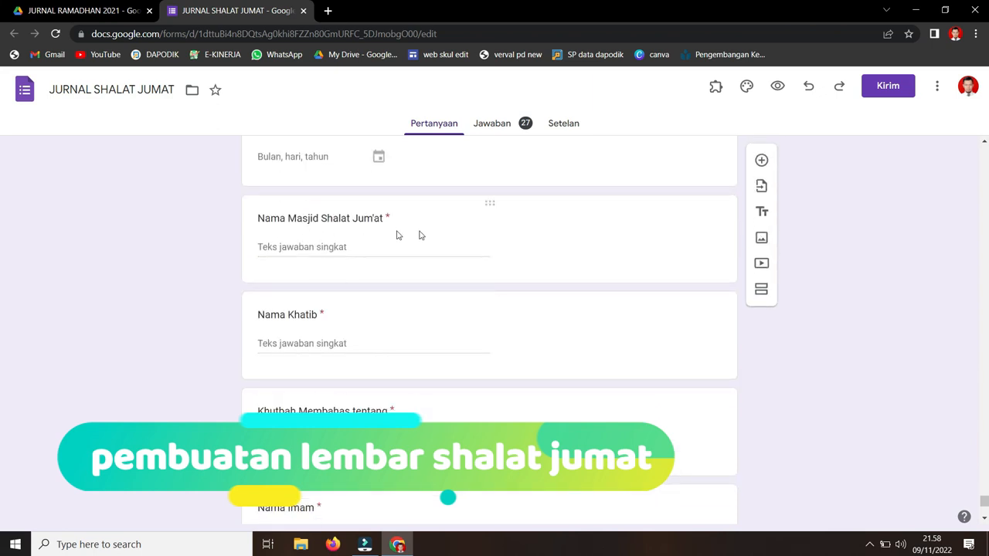
scroll(351, 303, "down", 2)
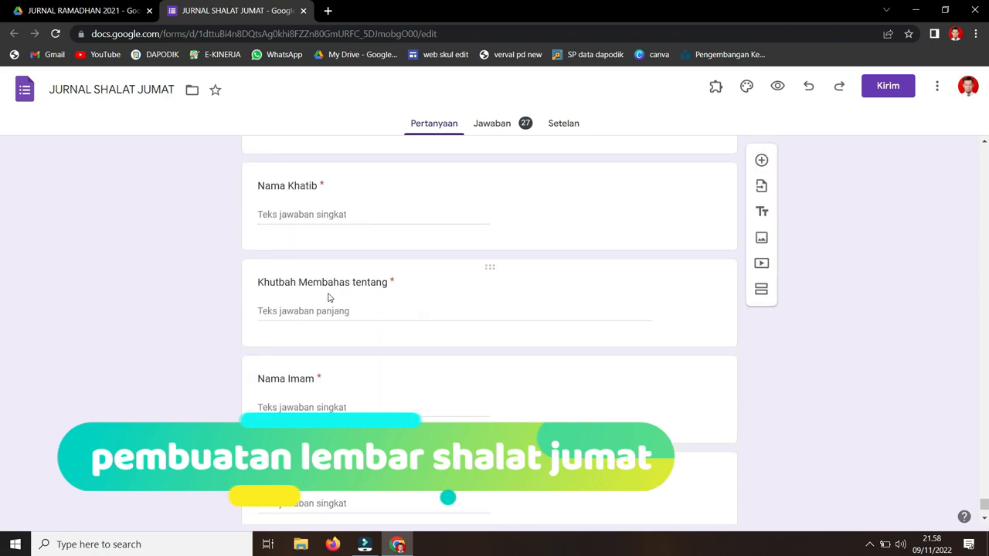
scroll(415, 302, "down", 2)
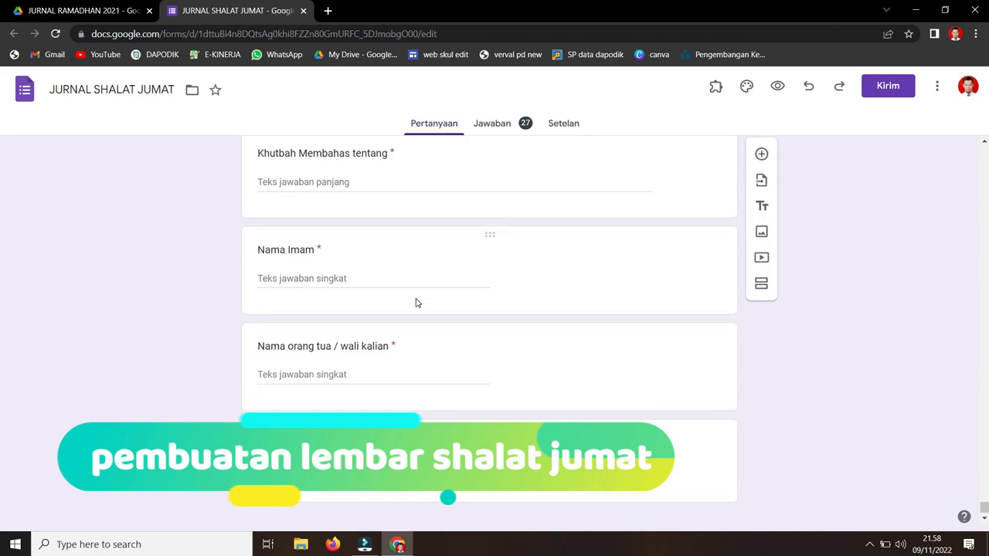
scroll(371, 281, "down", 1)
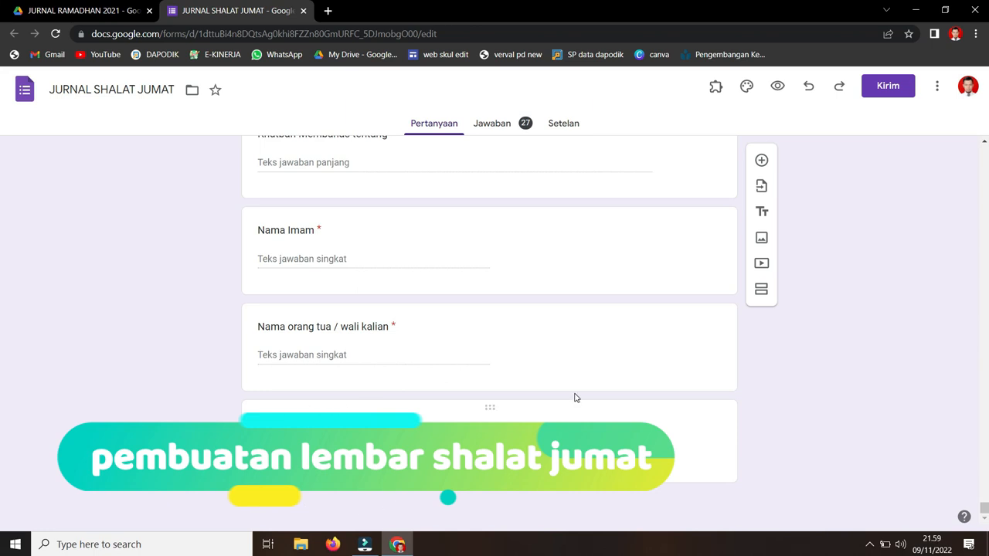
Preview the JURNAL SHALAT JUMAT form, choose SD NEGERI PONCOL 01 as the school and select the PAI teacher's name.
left_click(777, 87)
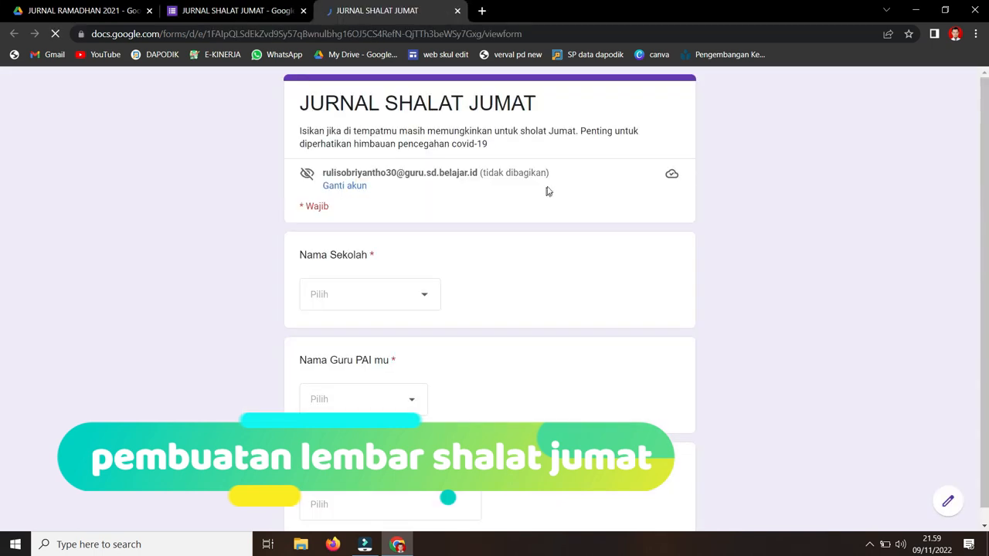
scroll(474, 267, "down", 1)
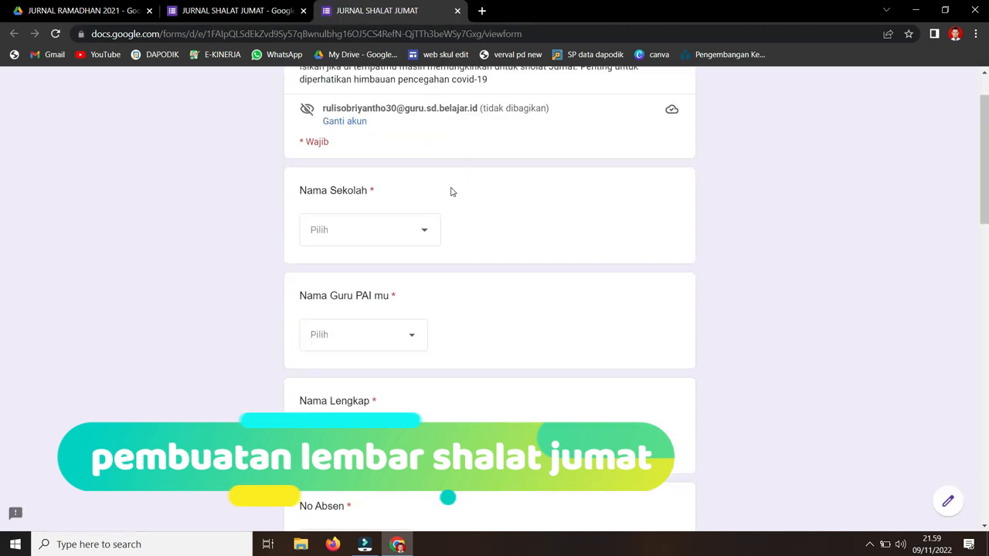
scroll(452, 196, "up", 1)
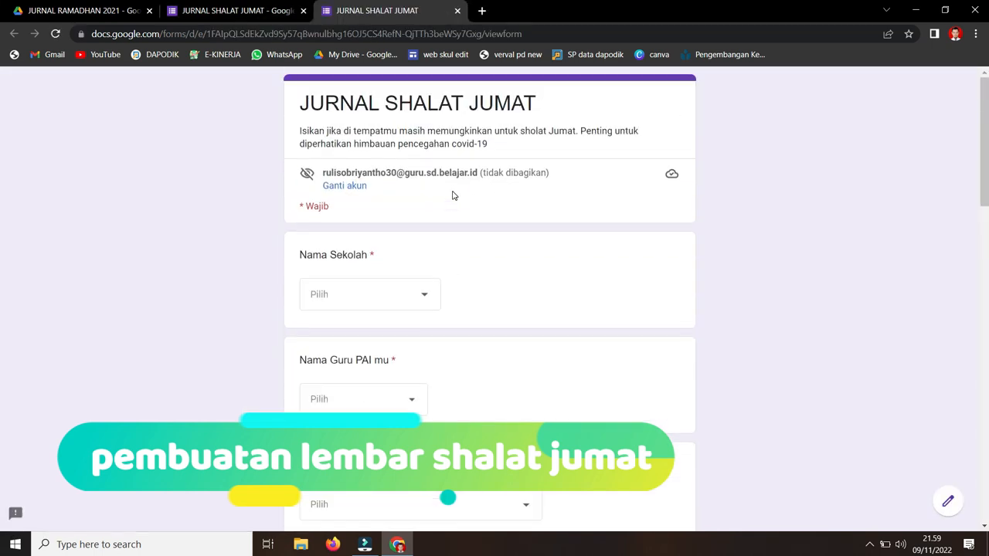
left_click(431, 294)
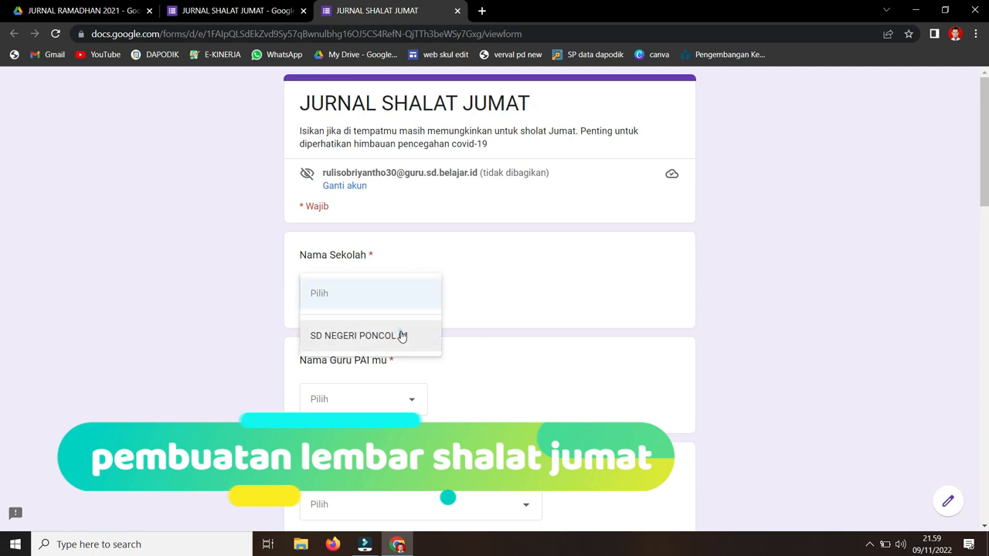
left_click(402, 335)
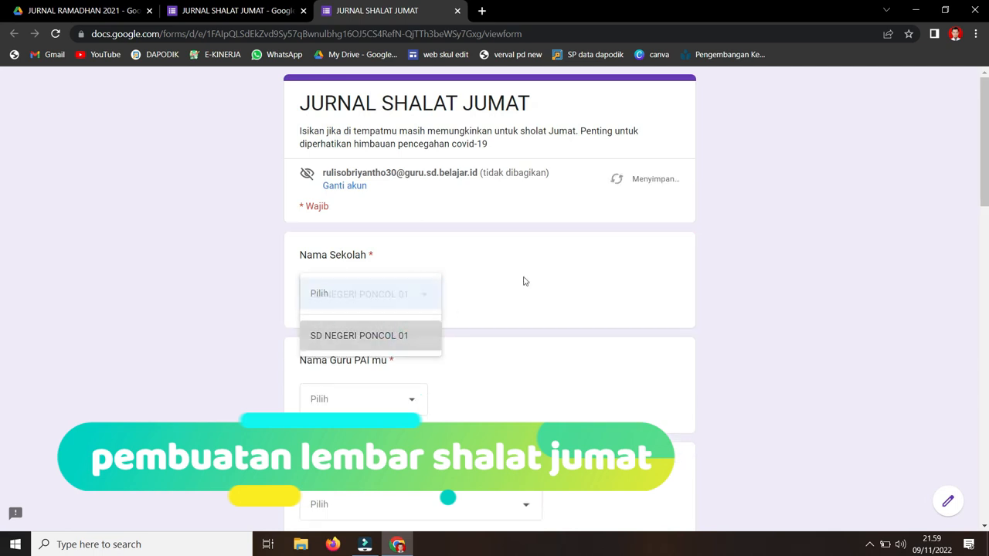
left_click(417, 400)
scroll(471, 348, "down", 3)
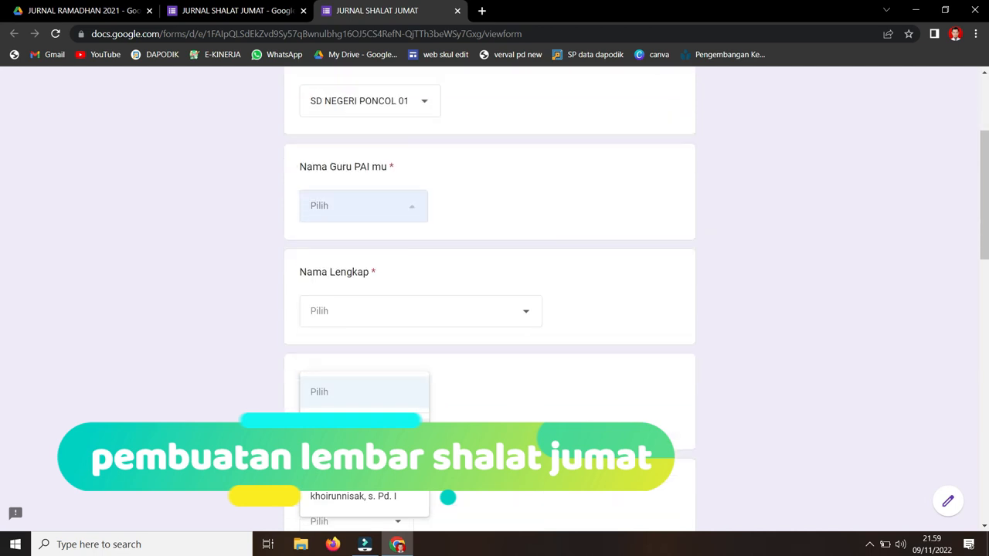
left_click(363, 437)
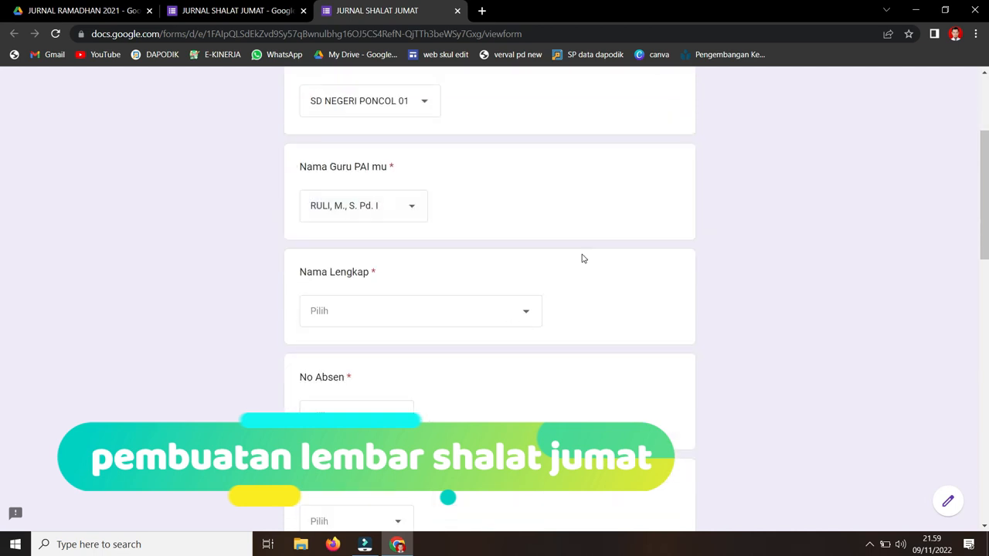
Choose the student's full name, set No Absen to 01 and set Kelas to 4A.
left_click(518, 312)
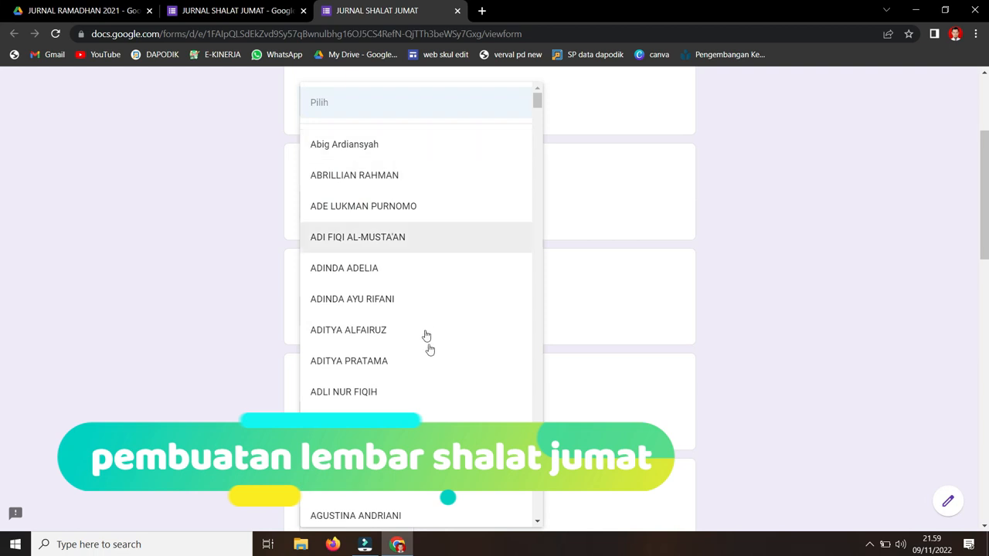
left_click(408, 139)
scroll(498, 229, "down", 3)
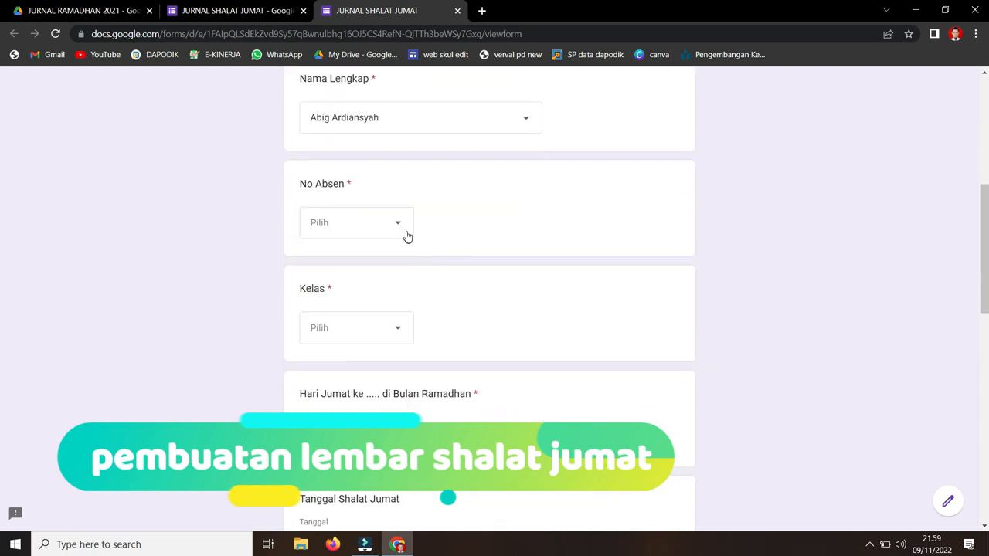
left_click(403, 226)
left_click(362, 146)
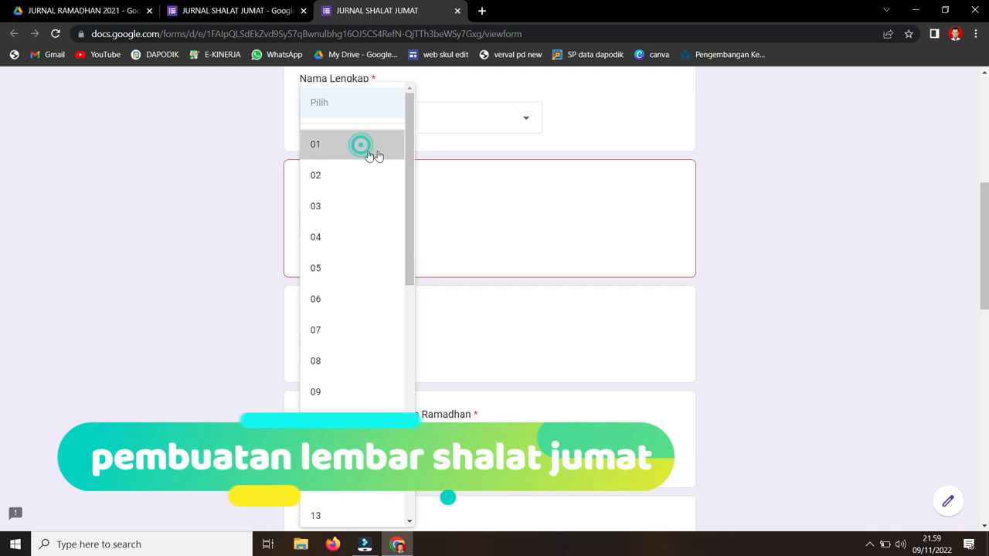
left_click(399, 335)
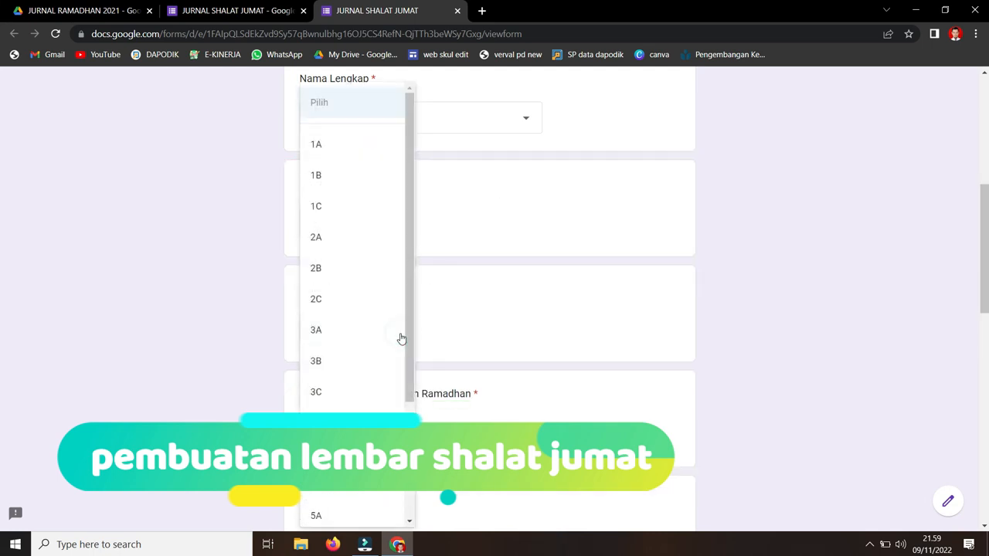
left_click(361, 417)
Set Hari Jumat ke to 04 and Tanggal Shalat Jumat to 11/11/2022.
scroll(452, 302, "down", 3)
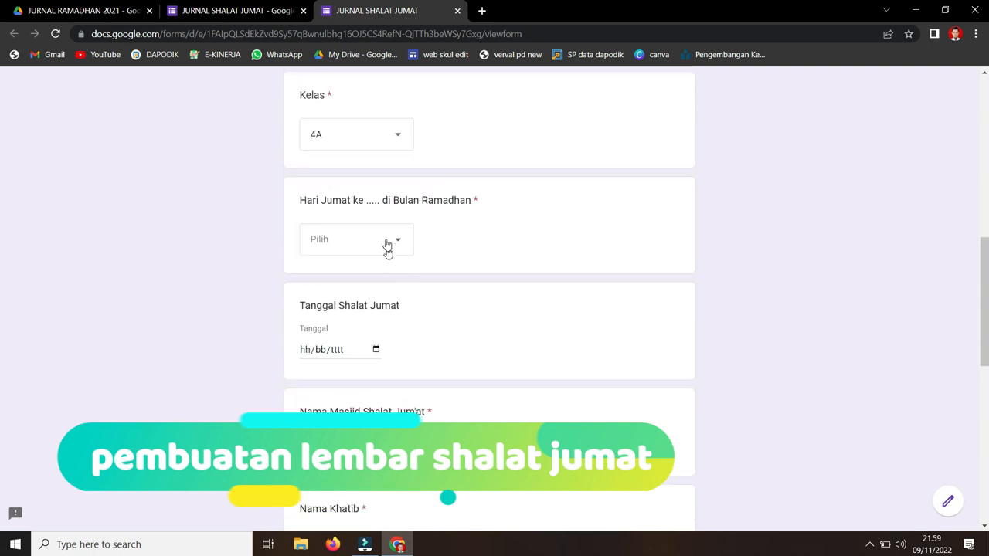
left_click(400, 243)
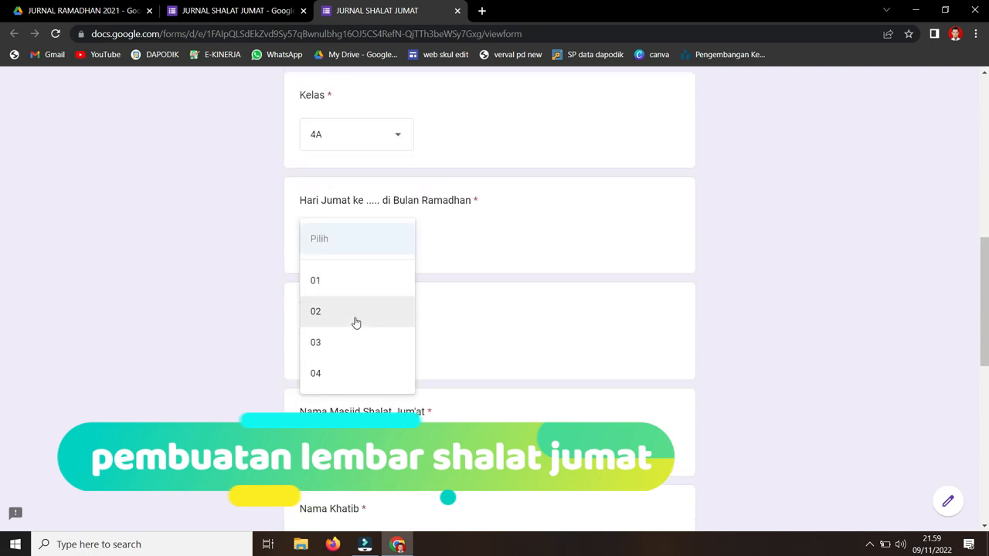
left_click(351, 369)
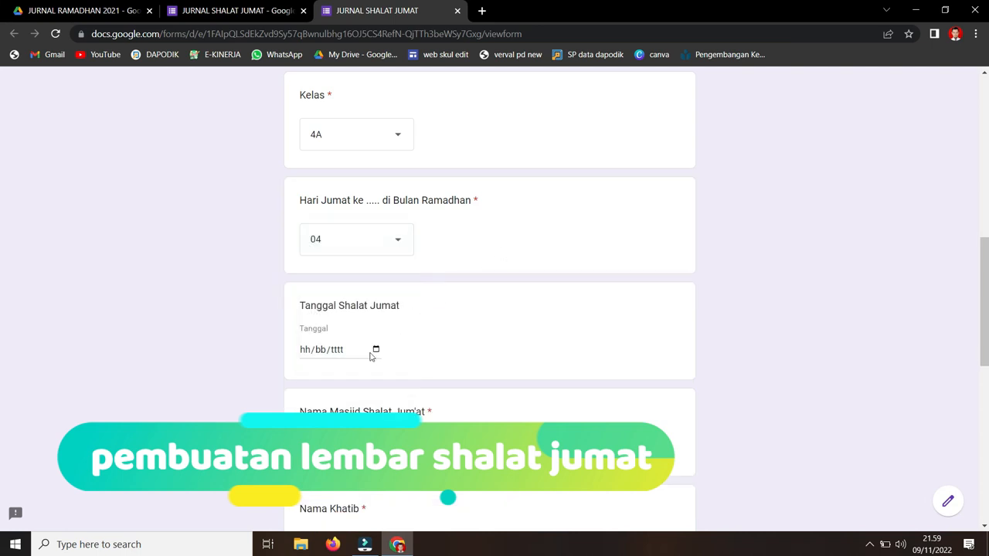
left_click(376, 350)
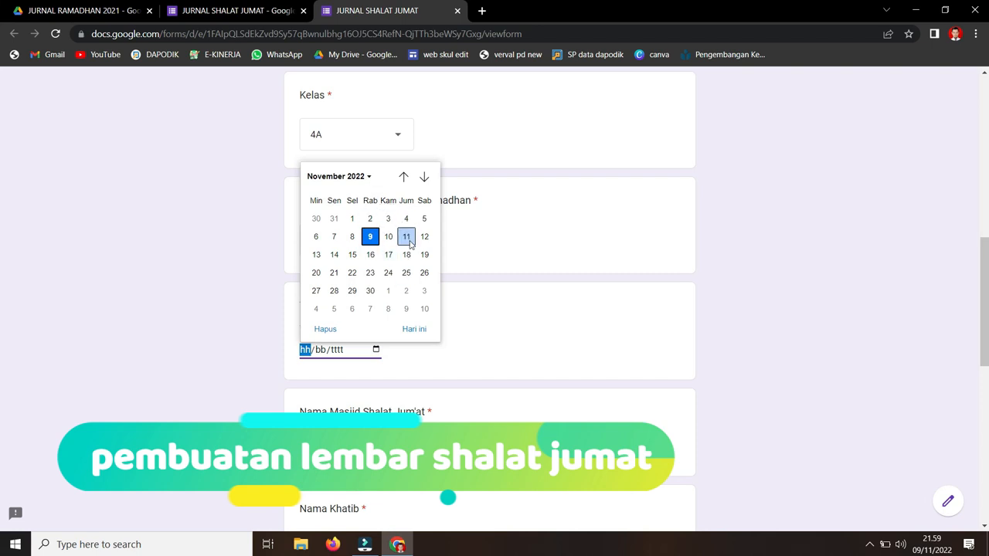
left_click(407, 237)
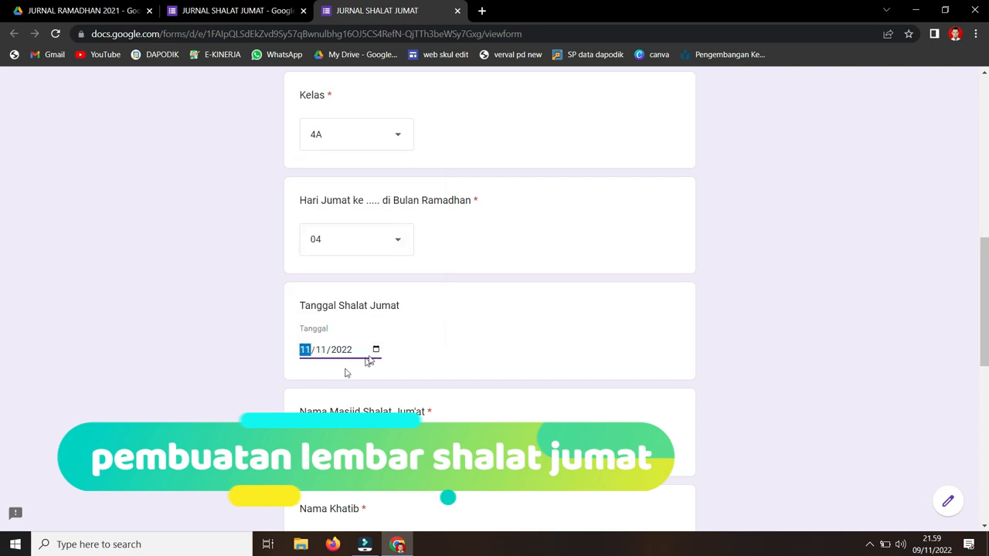
Leave the mosque, khatib, khutbah, imam and parent answers blank and choose the PAI teacher's e-mail in Isikan Email Guru PAI kalian.
scroll(370, 359, "down", 3)
left_click(390, 257)
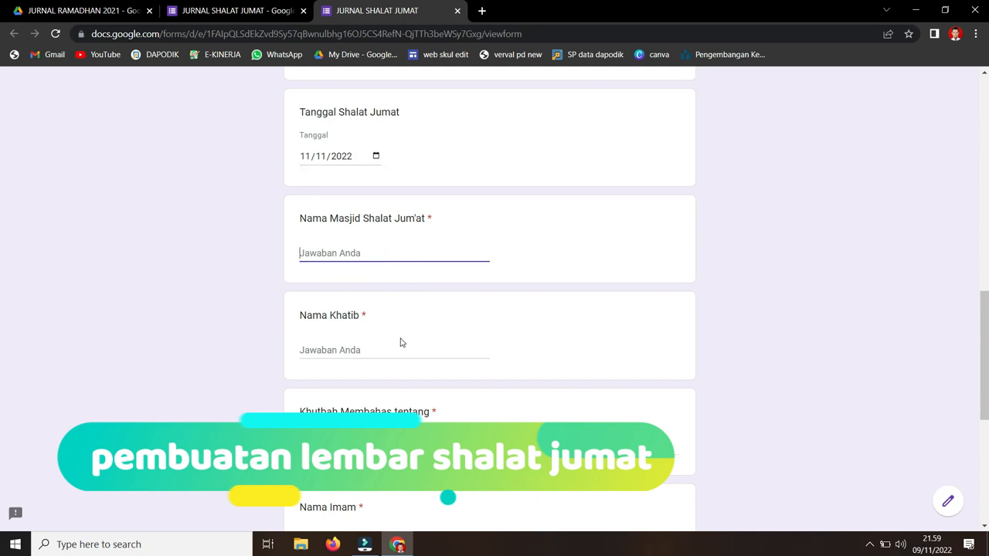
scroll(401, 343, "down", 5)
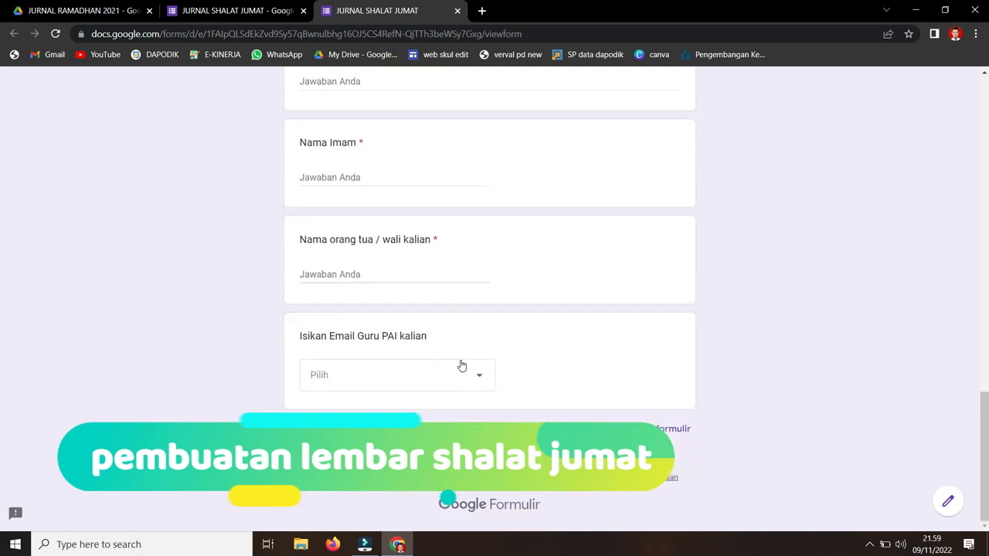
left_click(469, 378)
left_click(404, 410)
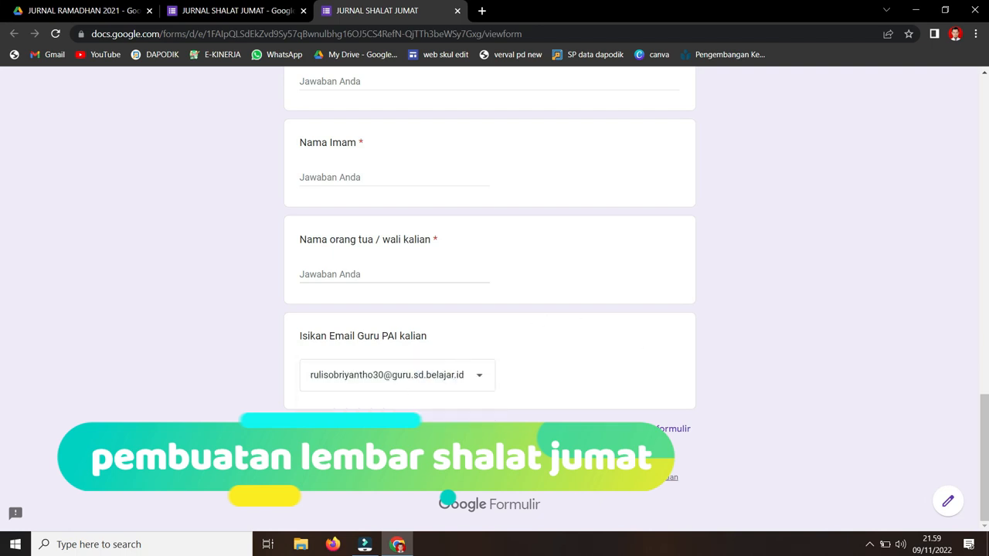
Return to the JURNAL RAMADHAN 2021 Drive folder and select the JURNAL SHALAT JUMAT (Responses) spreadsheet.
left_click(287, 11)
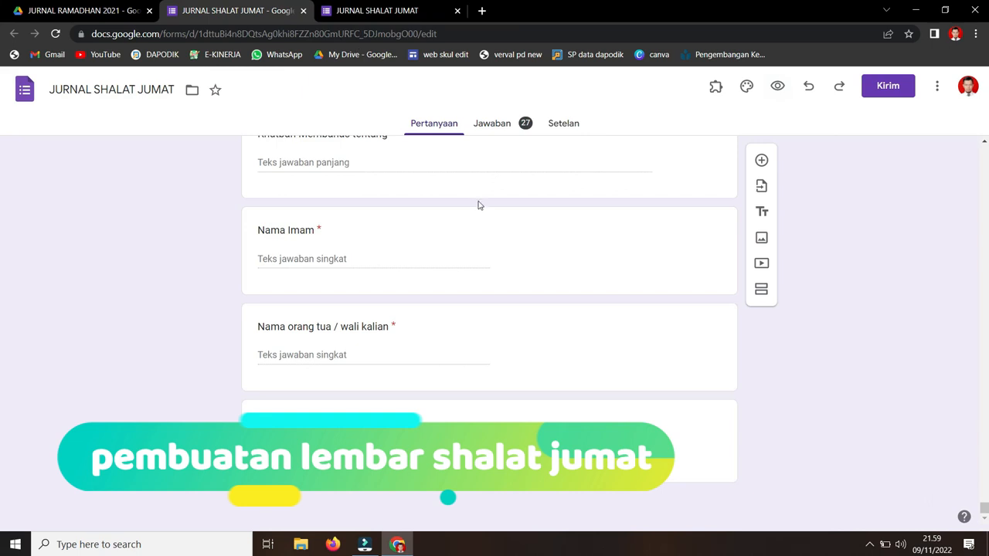
left_click(98, 12)
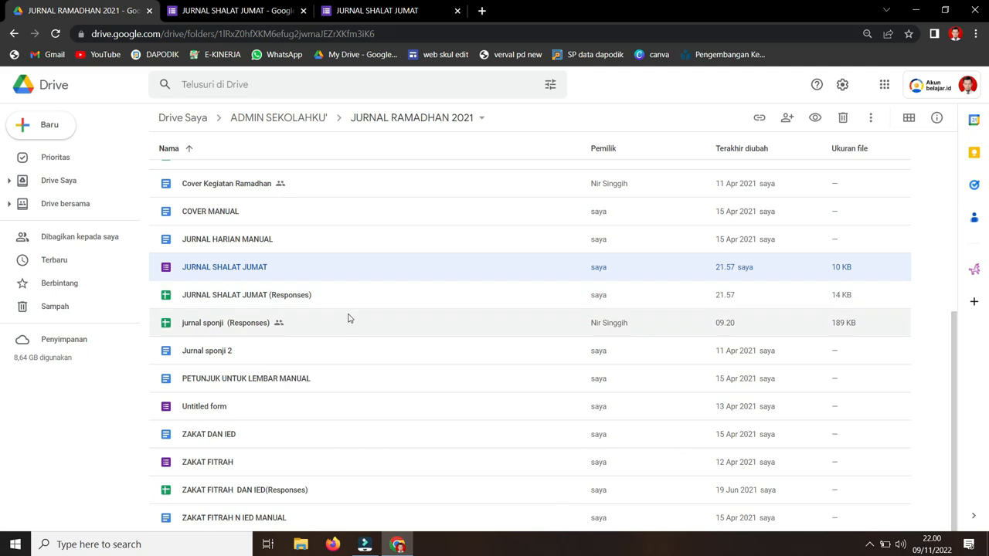
left_click(272, 297)
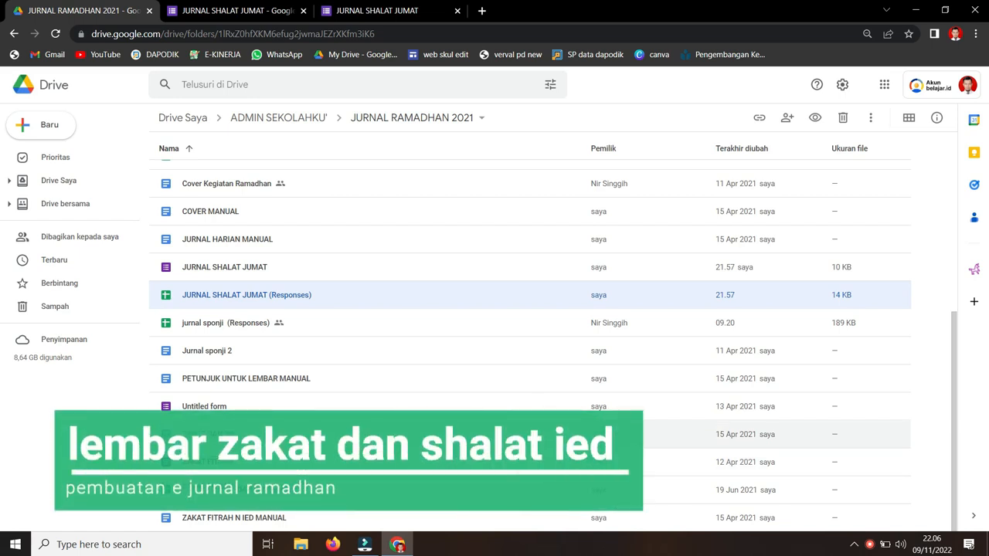
Open the ZAKAT FITRAH form from the Drive folder and review its questions from school, class and student names through Disalurkan Melalui.
double_click(330, 462)
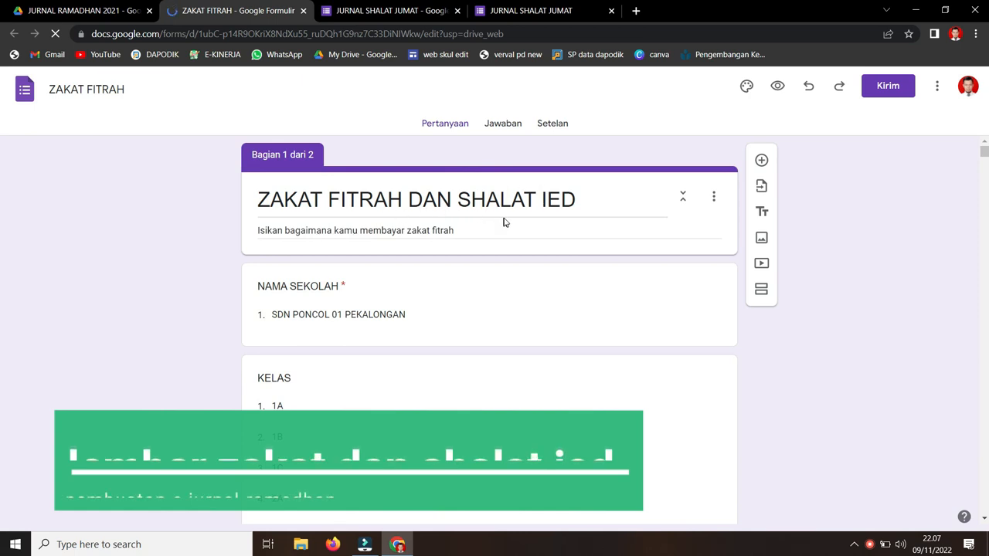
scroll(428, 273, "down", 2)
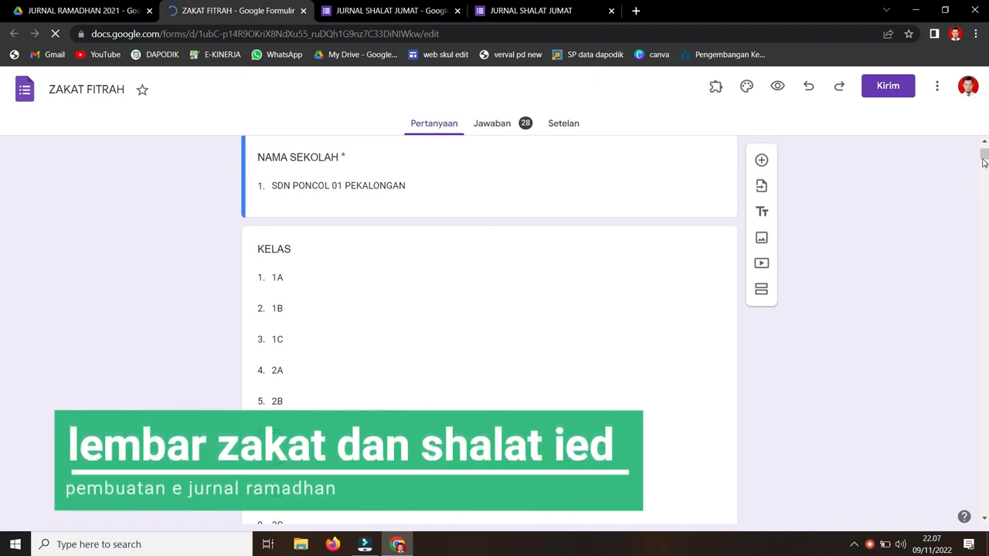
left_click(982, 213)
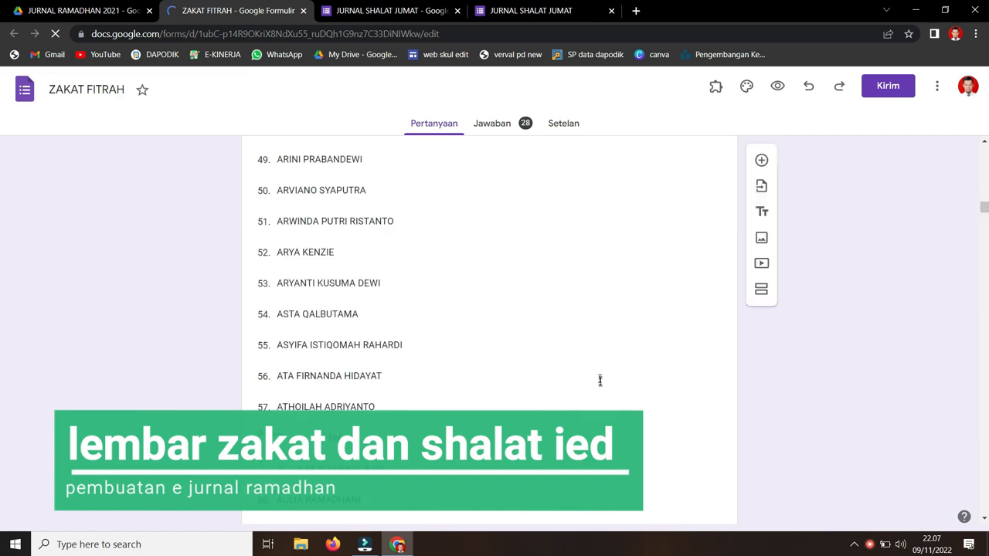
scroll(610, 308, "down", 6)
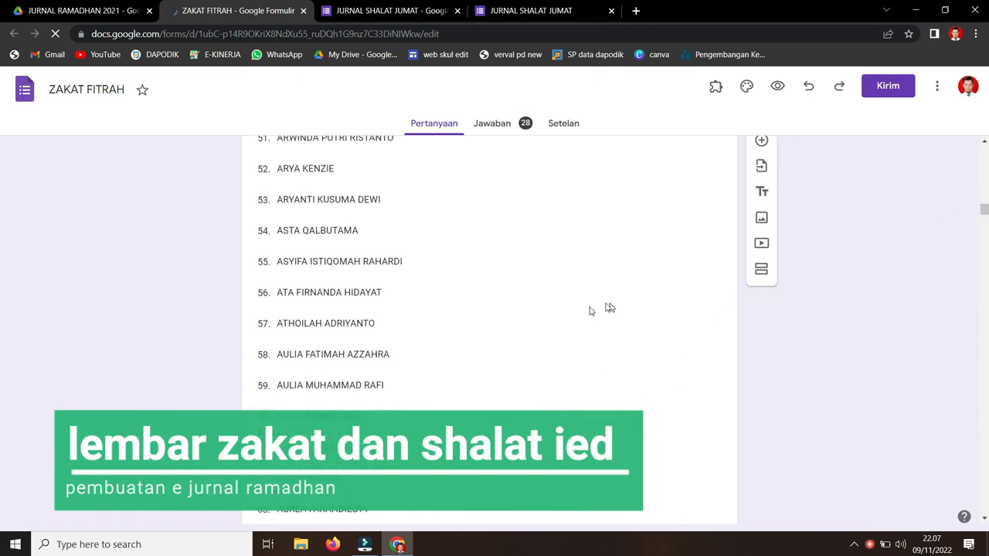
scroll(525, 337, "down", 10)
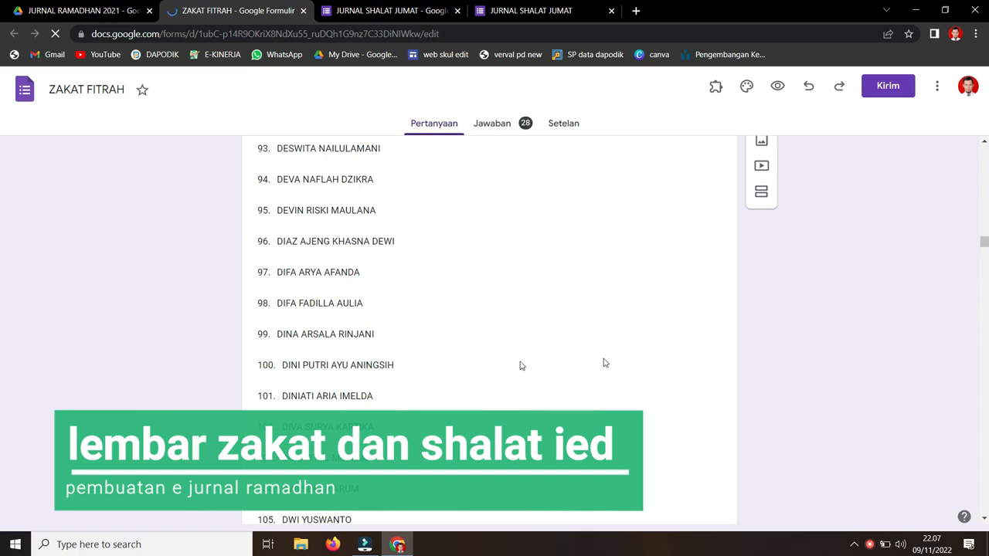
scroll(404, 351, "down", 20)
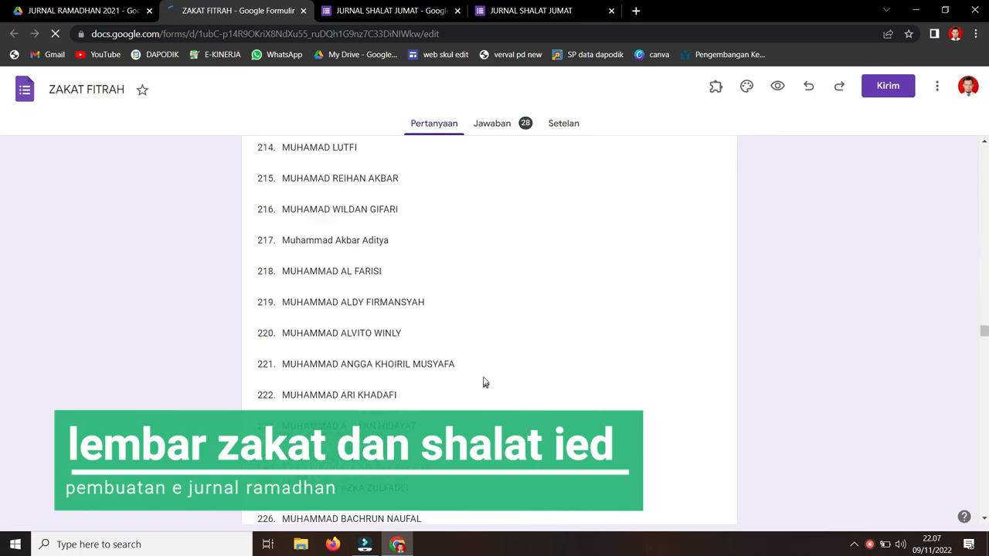
scroll(484, 383, "down", 20)
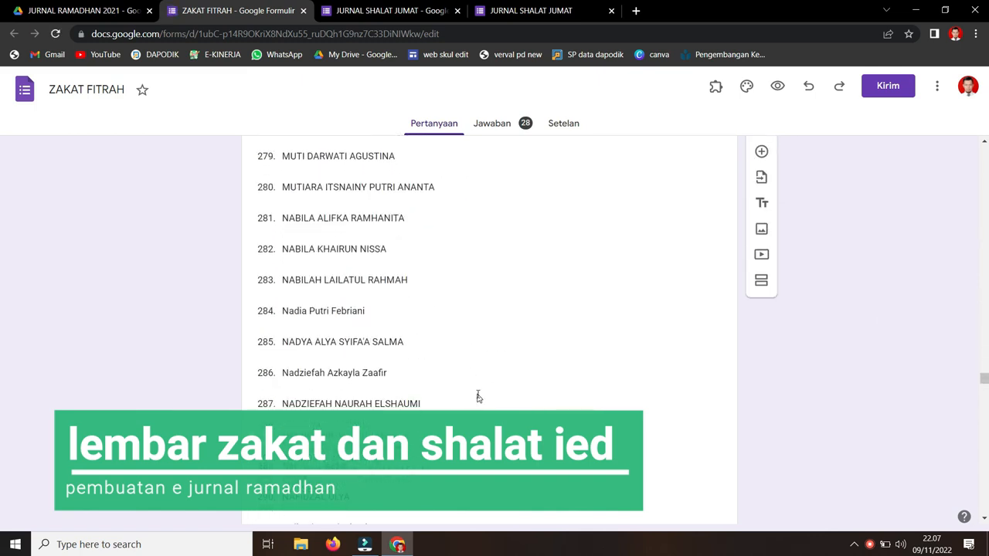
scroll(477, 396, "down", 18)
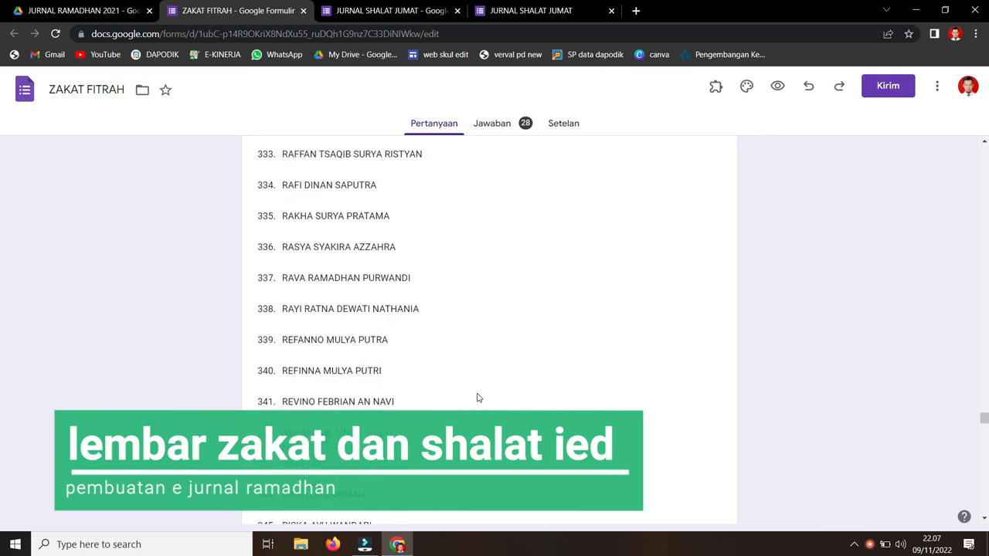
scroll(477, 398, "down", 19)
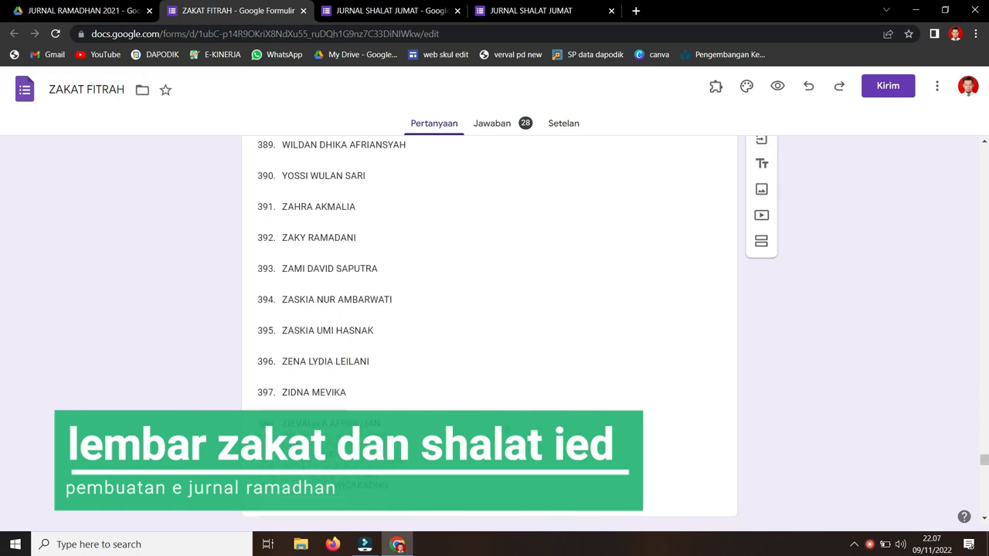
scroll(405, 404, "down", 20)
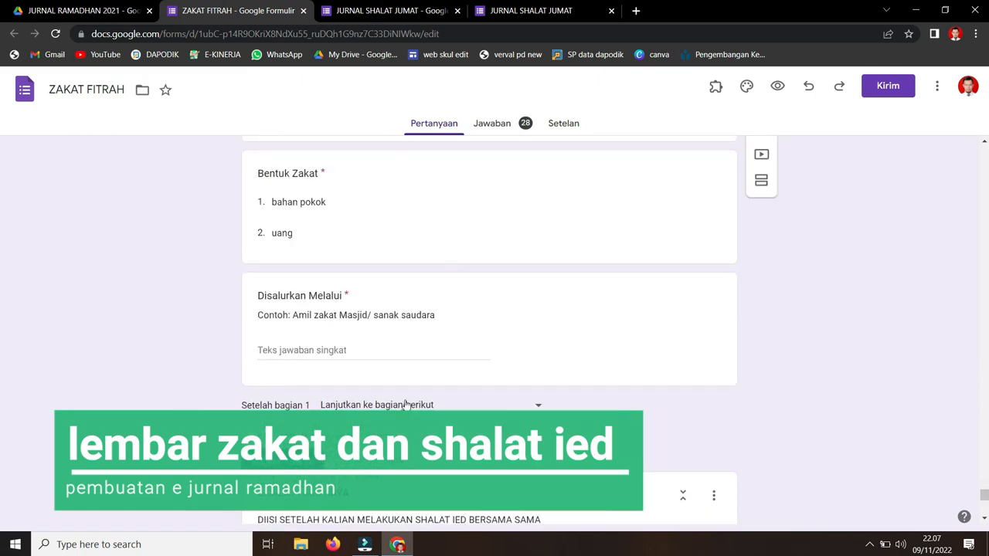
Go back to the Tanggal Pembayaran Zakat question and open it to examine its date format example.
scroll(406, 404, "up", 4)
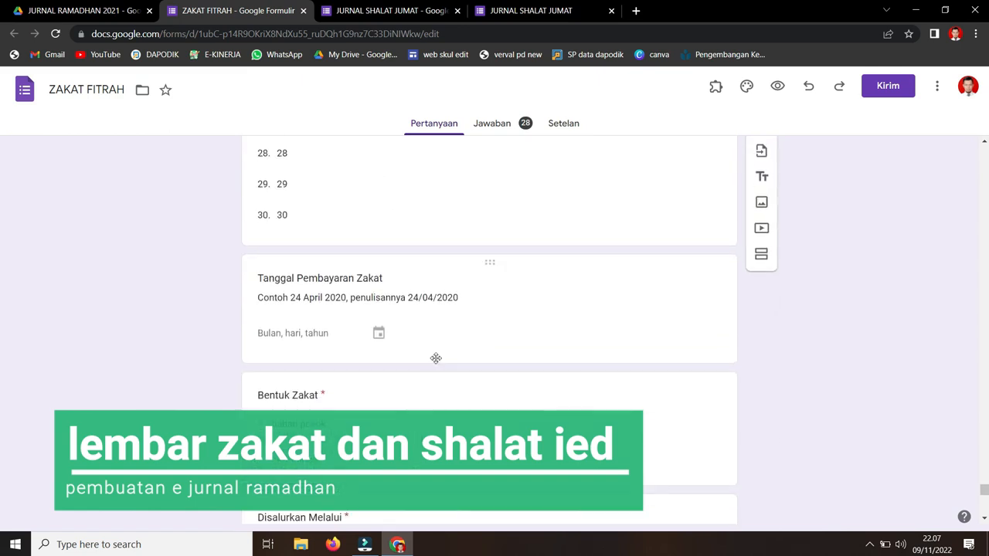
scroll(436, 358, "down", 1)
scroll(437, 357, "up", 2)
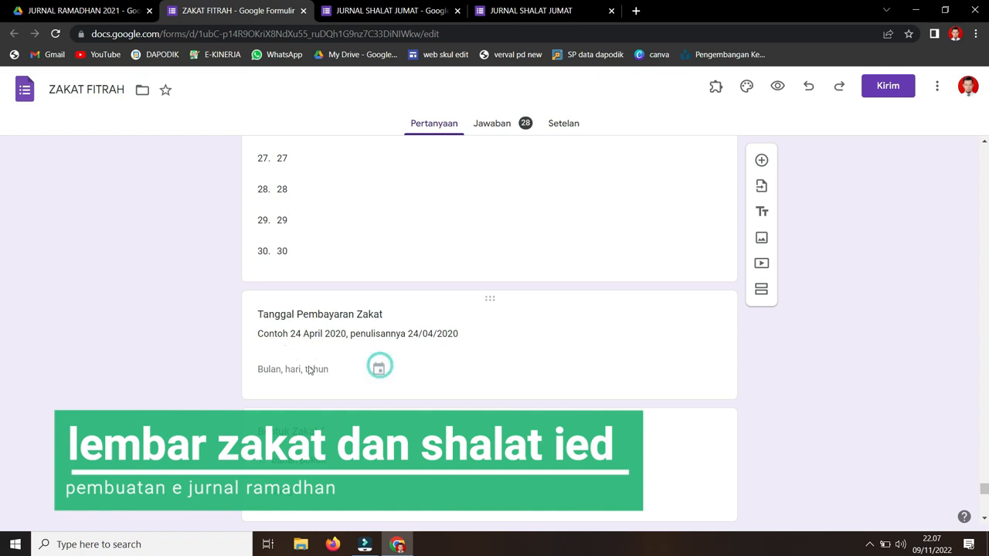
left_click(270, 361)
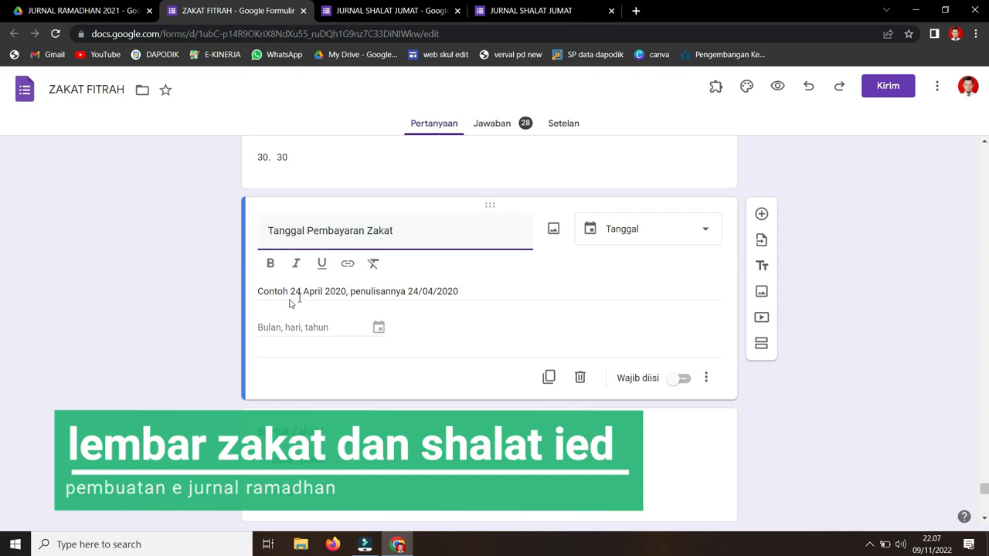
Review the ZAKAT FITRAH form's remaining questions, from Bentuk Zakat and Disalurkan Melalui through Nama Khotib in the SHALAT HARI RAYA section.
scroll(390, 320, "down", 3)
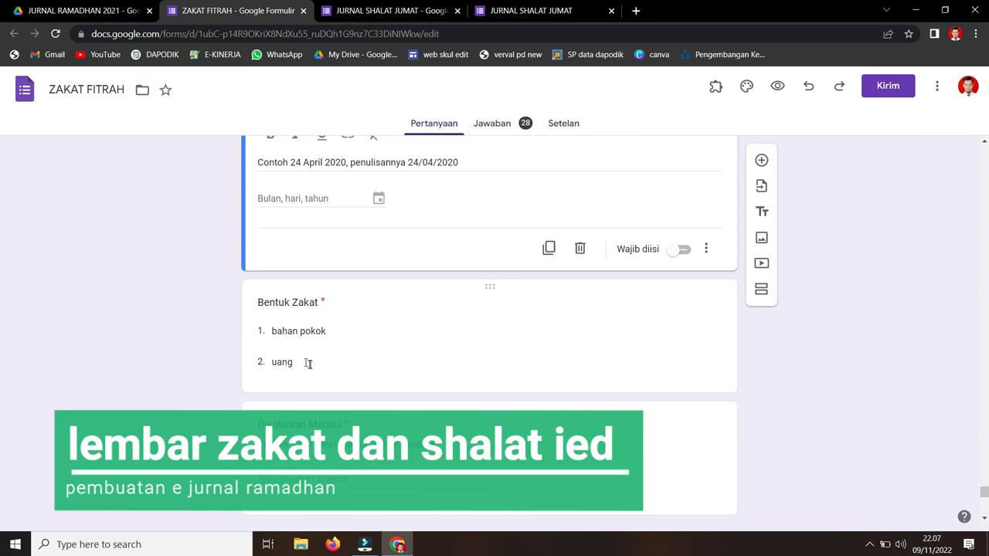
scroll(313, 377, "down", 3)
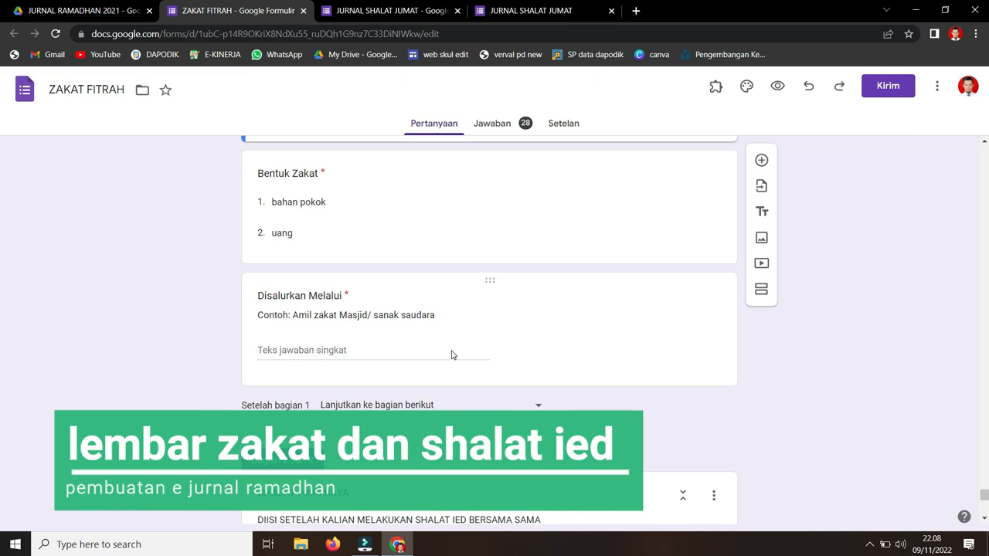
scroll(412, 382, "down", 5)
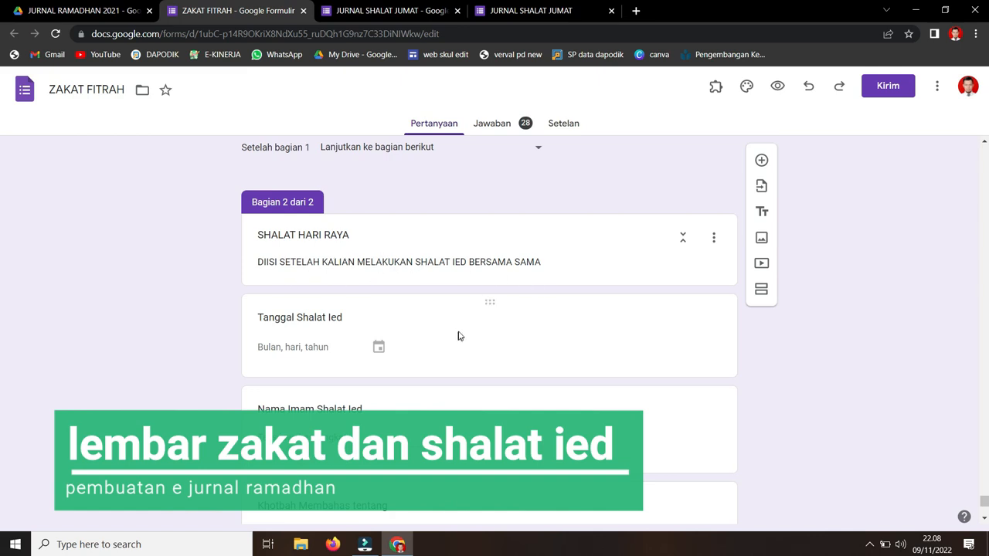
scroll(390, 357, "down", 3)
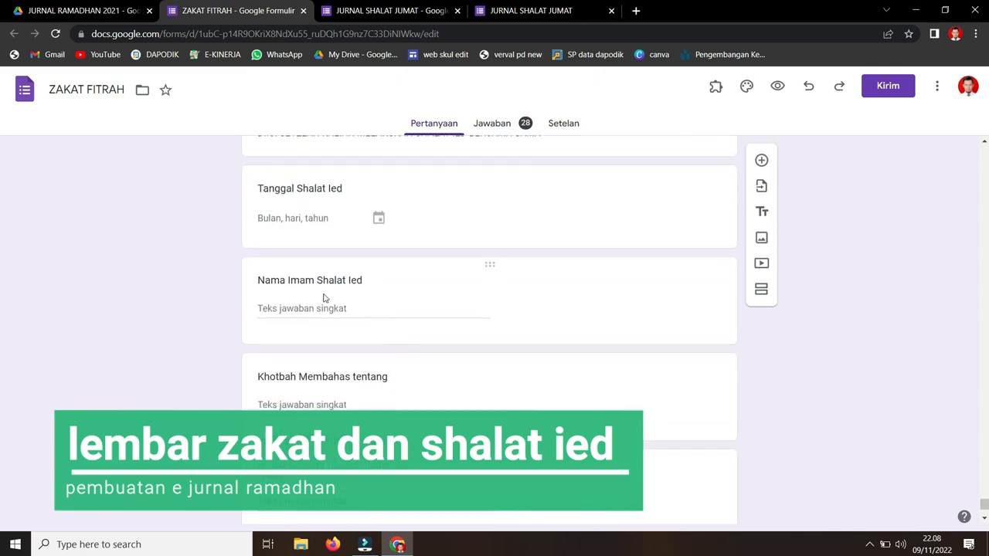
scroll(344, 373, "down", 2)
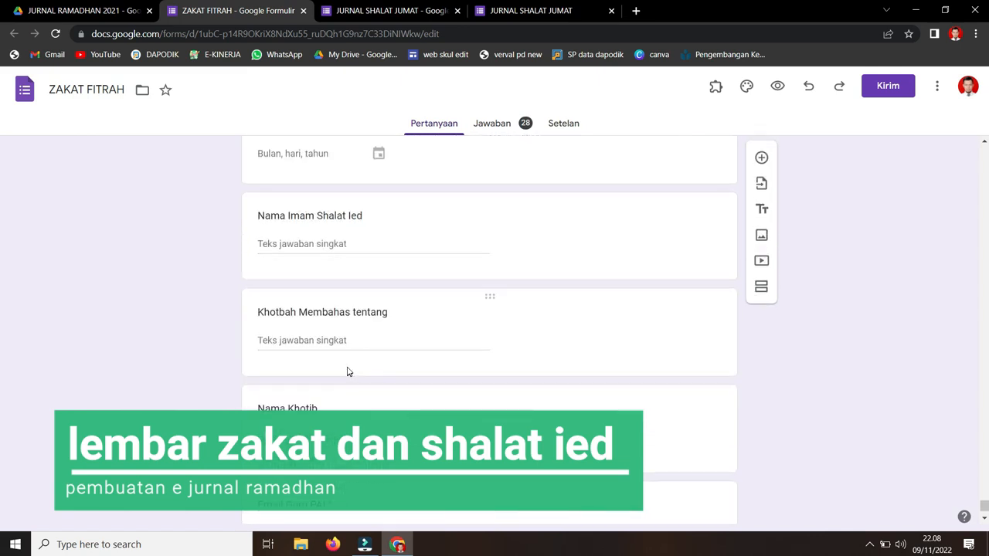
scroll(364, 353, "down", 2)
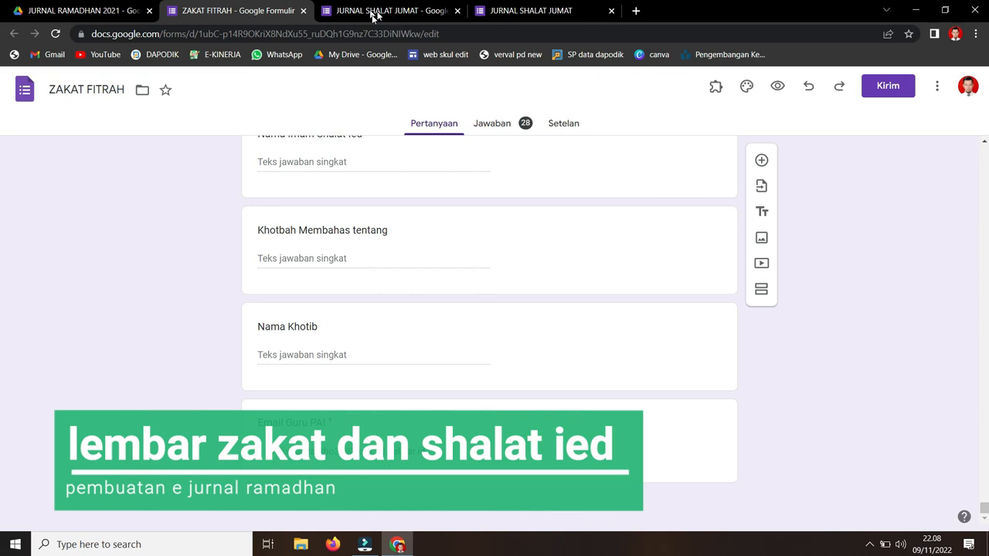
Preview the ZAKAT FITRAH DAN SHALAT IED form and choose bahan pokok for Bentuk Zakat.
left_click(777, 88)
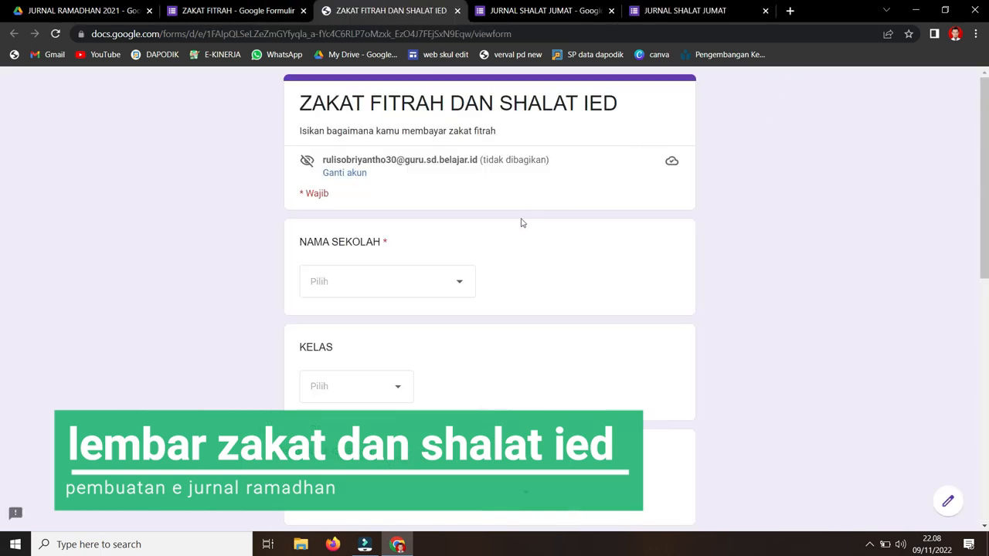
scroll(462, 278, "down", 1)
scroll(464, 272, "down", 5)
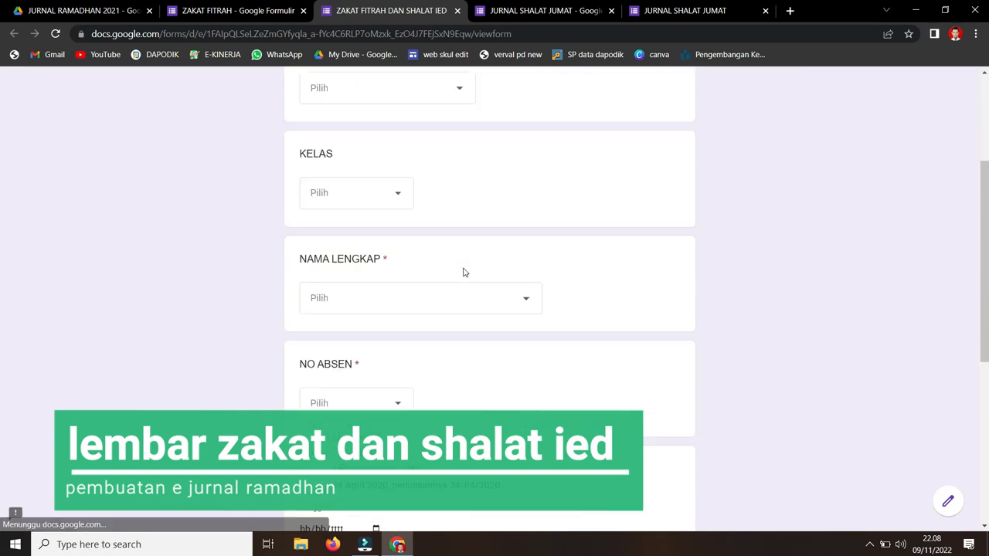
scroll(465, 270, "down", 3)
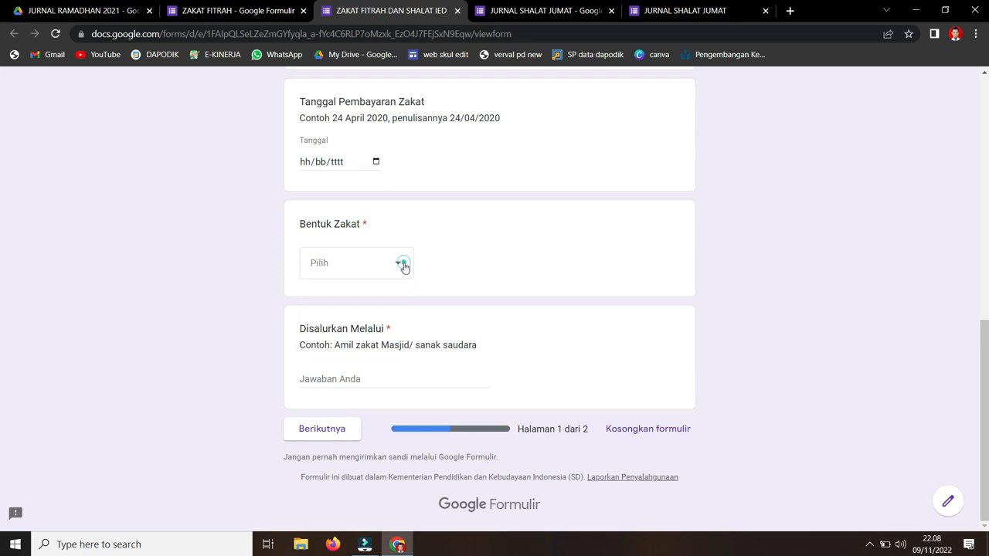
left_click(403, 266)
left_click(386, 304)
Set NO ABSEN to 07 and choose a student's name for NAMA LENGKAP in the previewed form.
scroll(417, 246, "up", 2)
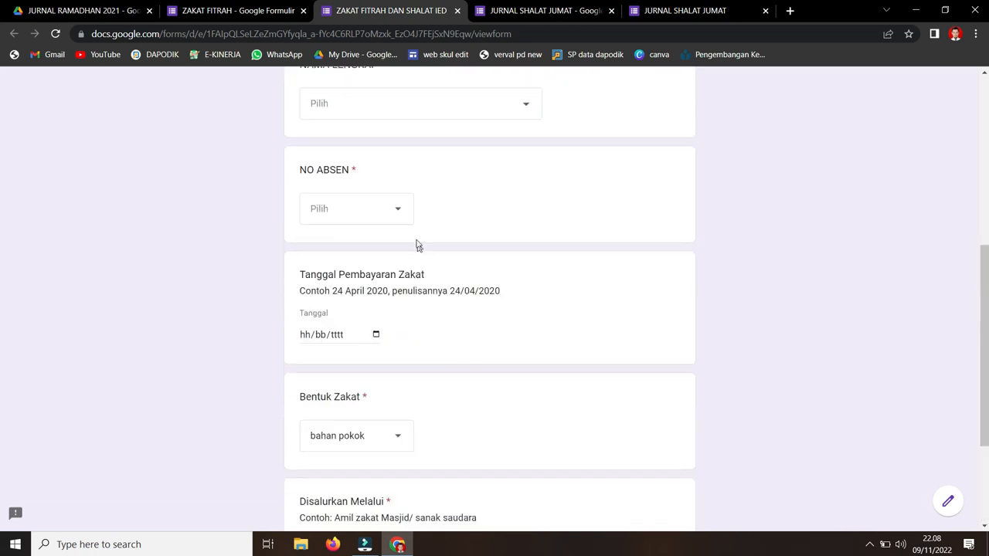
scroll(416, 245, "up", 1)
left_click(399, 287)
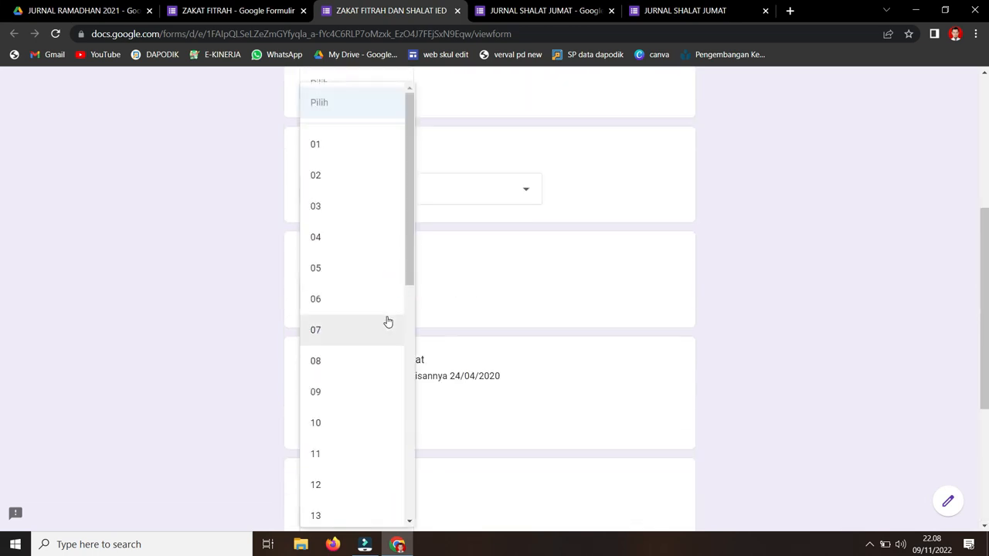
left_click(477, 230)
left_click(530, 197)
left_click(488, 214)
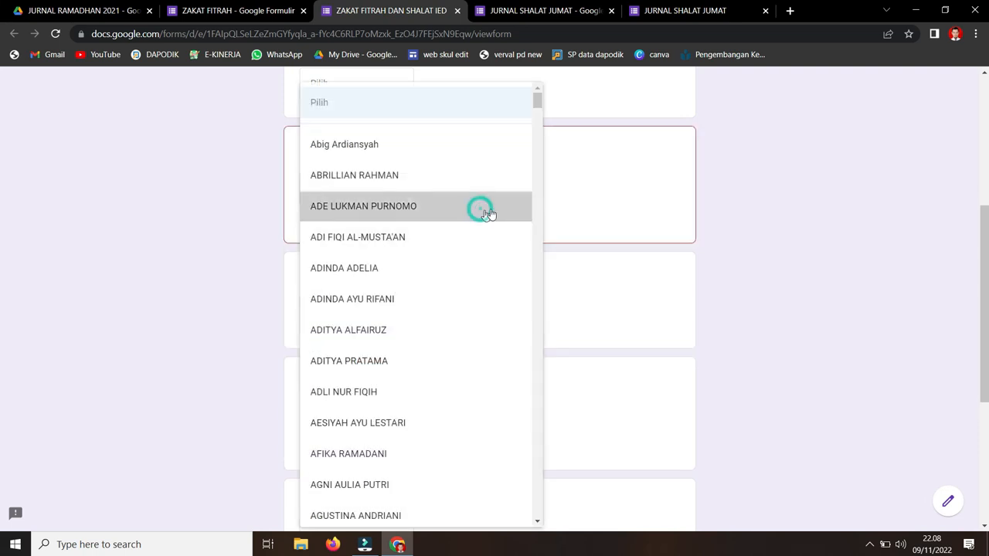
scroll(494, 209, "up", 2)
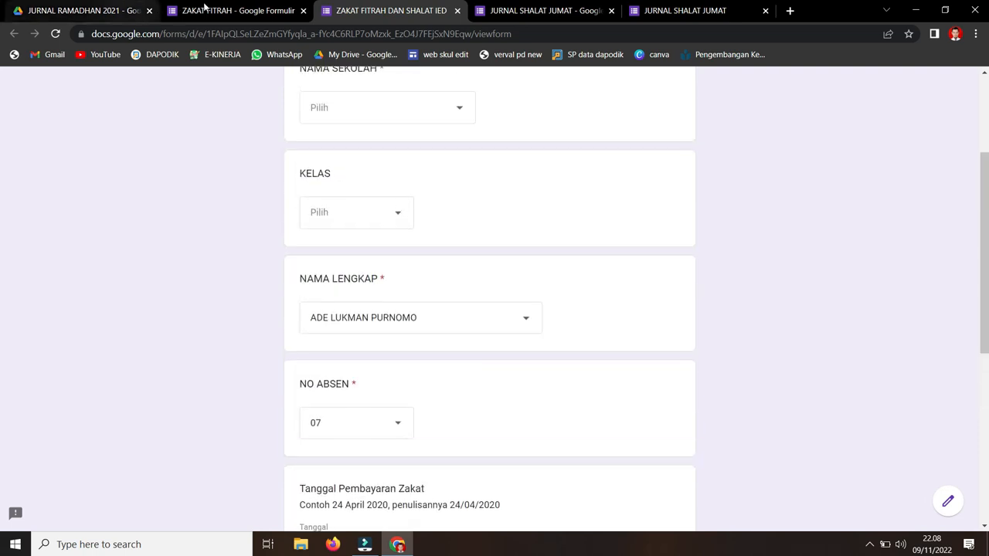
Open the ZAKAT DAN IED document from the JURNAL RAMADHAN 2021 Drive folder and review its zakat and Shalat Ied merge tags.
left_click(128, 16)
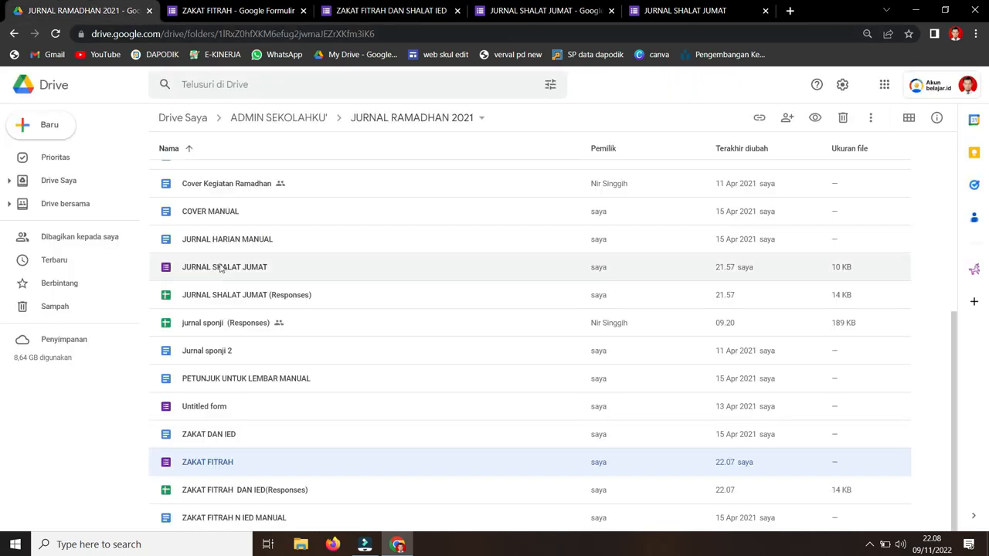
double_click(252, 446)
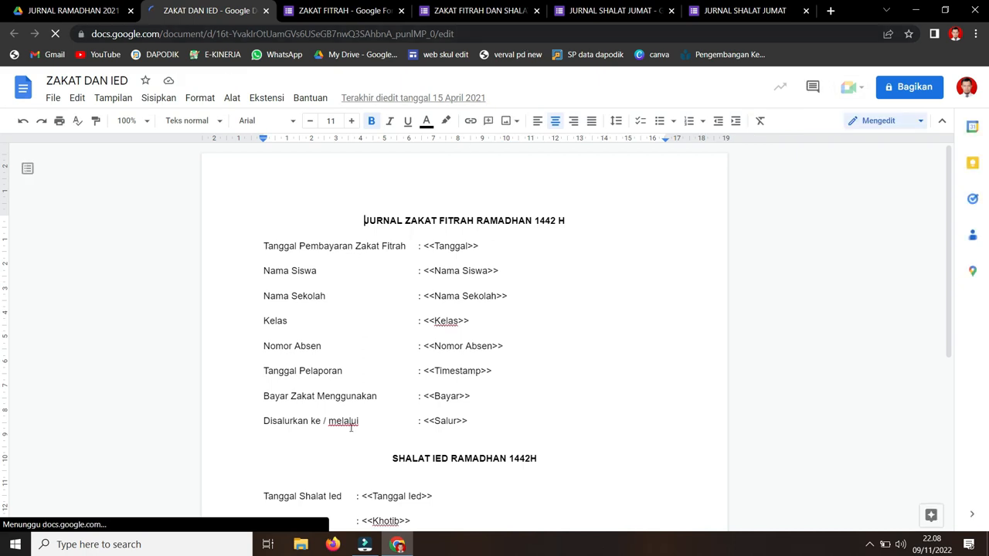
scroll(414, 315, "down", 1)
scroll(417, 309, "down", 2)
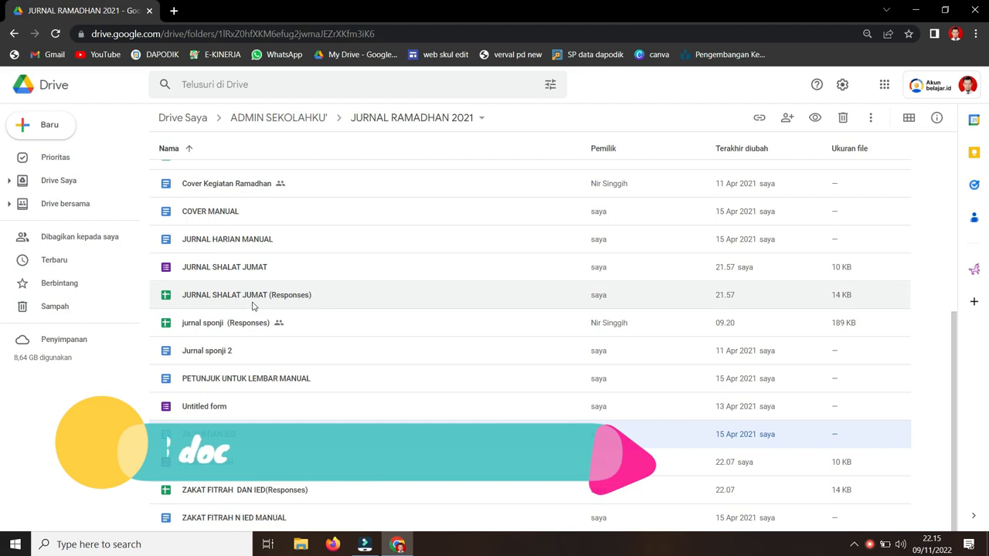
Open the JURNAL SHALAT JUMAT (Responses) spreadsheet from the Drive folder and examine its response columns through Nama Lengkap.
left_click(253, 304)
double_click(253, 304)
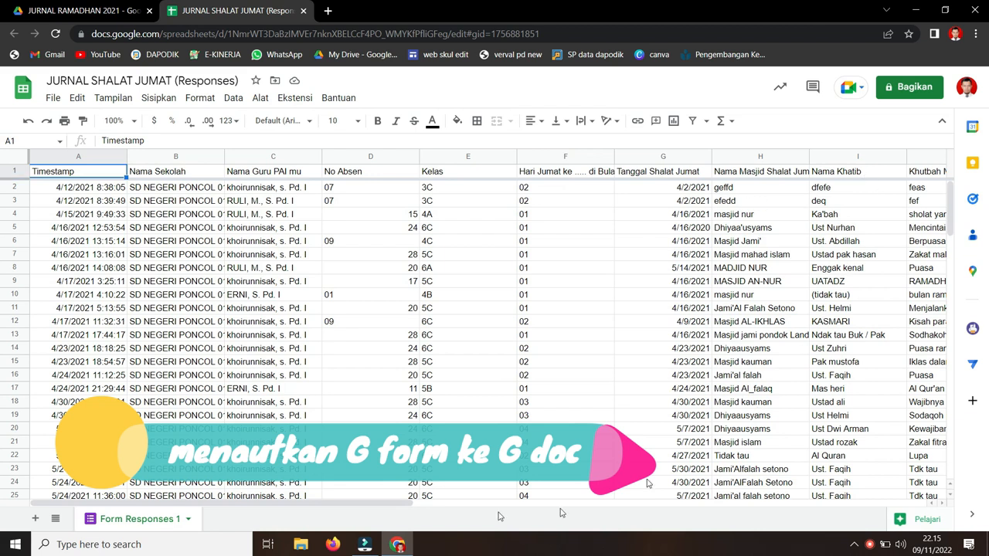
left_click_drag(381, 508, 597, 531)
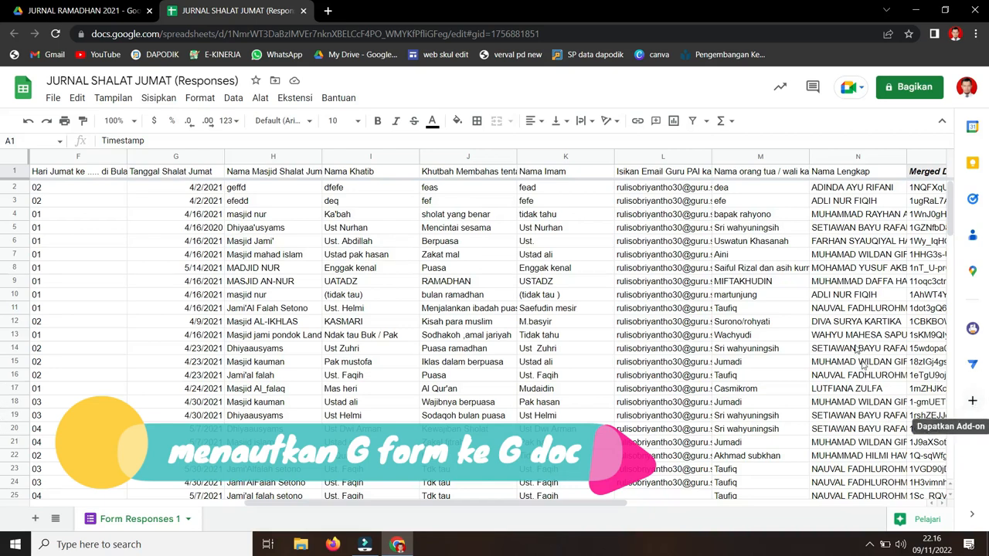
Open Autocrat for the responses spreadsheet and edit the existing JUMATAN job, starting at its job name.
left_click(308, 99)
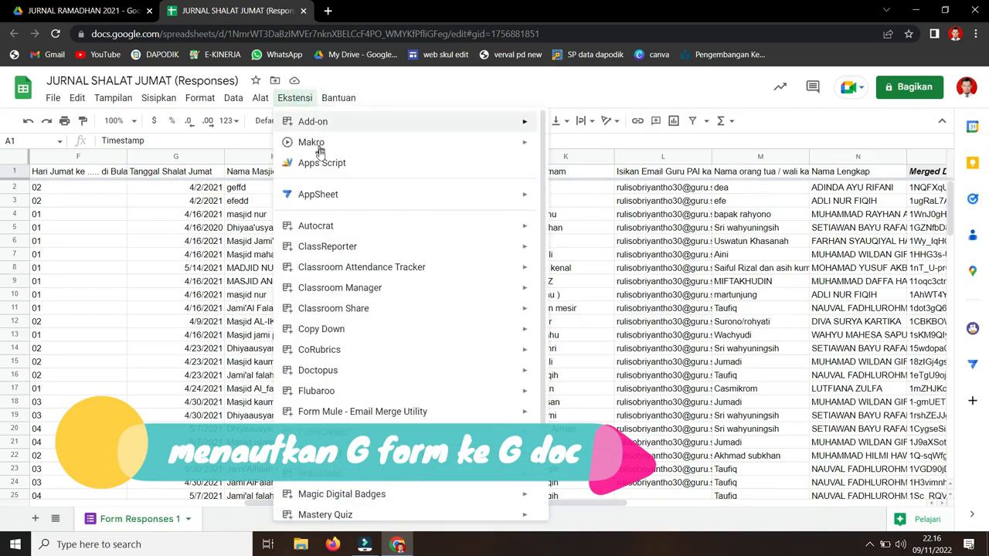
mouse_move(336, 230)
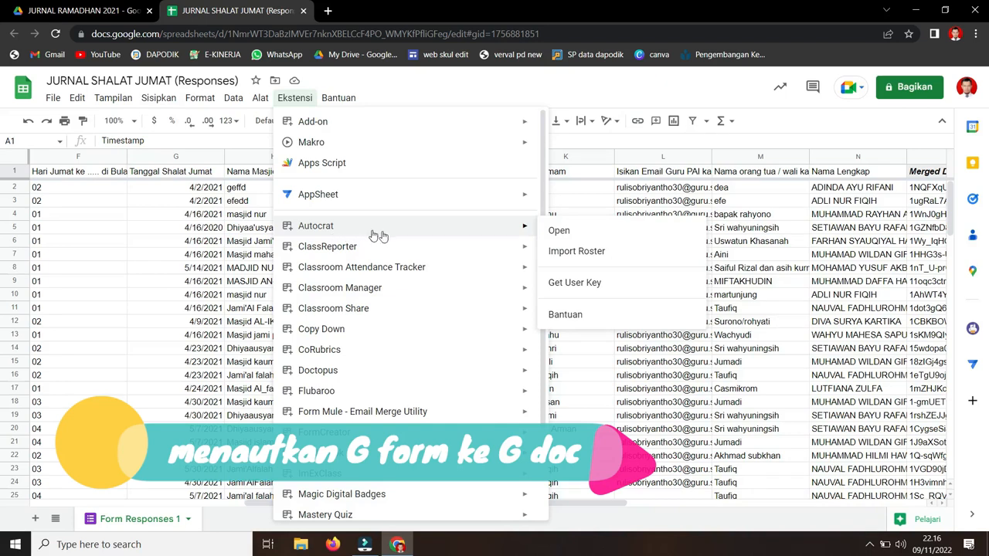
left_click(568, 232)
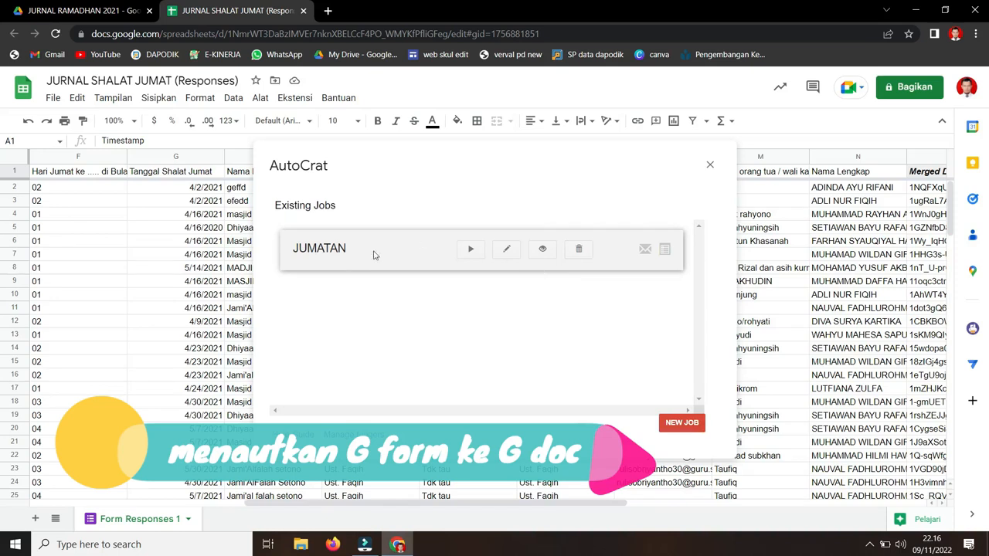
left_click(510, 249)
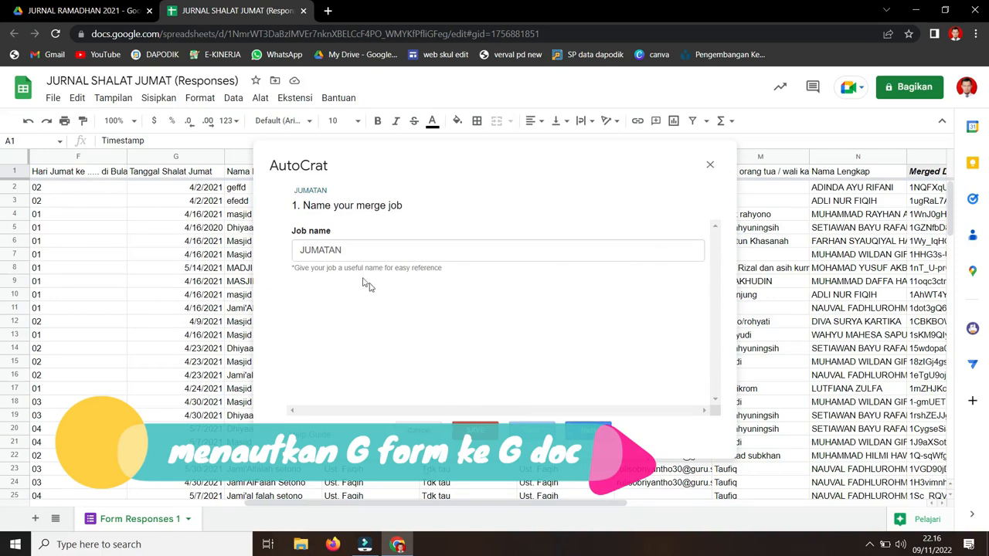
left_click(358, 254)
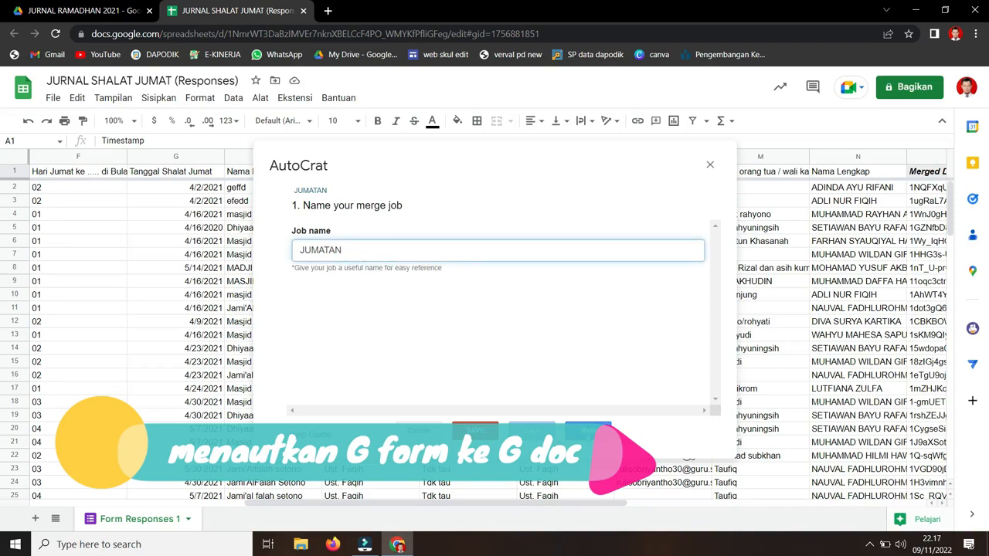
Review the JUMATAN job's selected AGENDA JUMATAN template document, and continue to the Map source data to template stage.
left_click(589, 433)
left_click(588, 432)
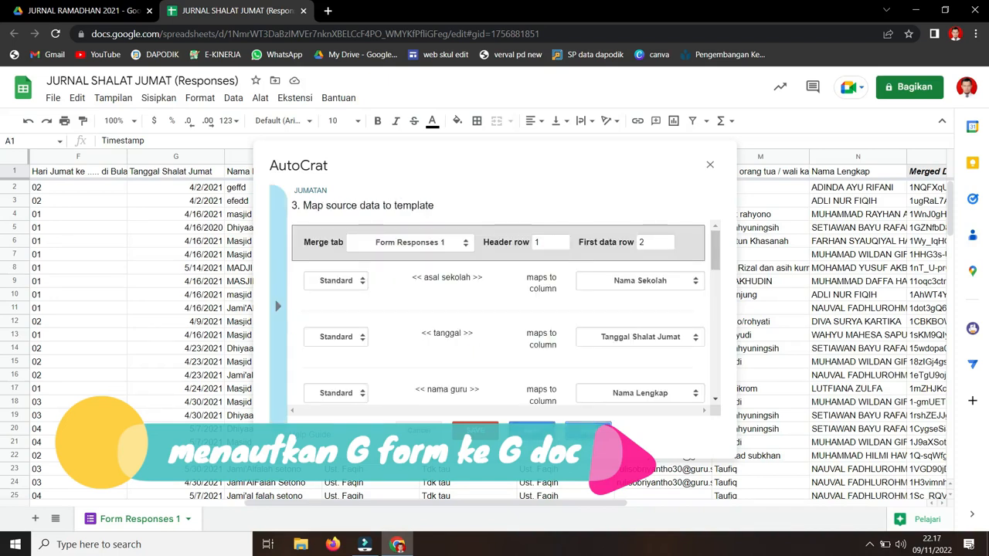
left_click(531, 432)
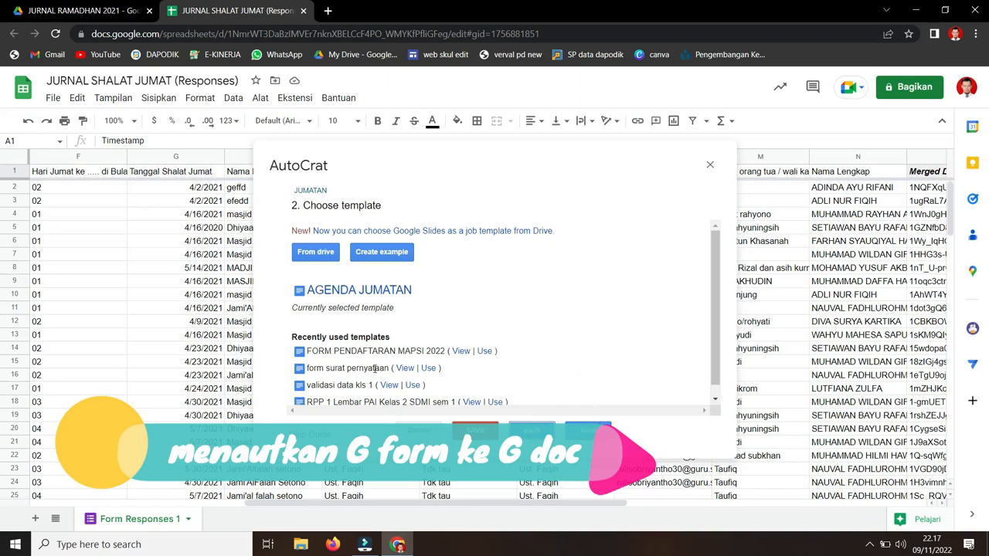
left_click(375, 296)
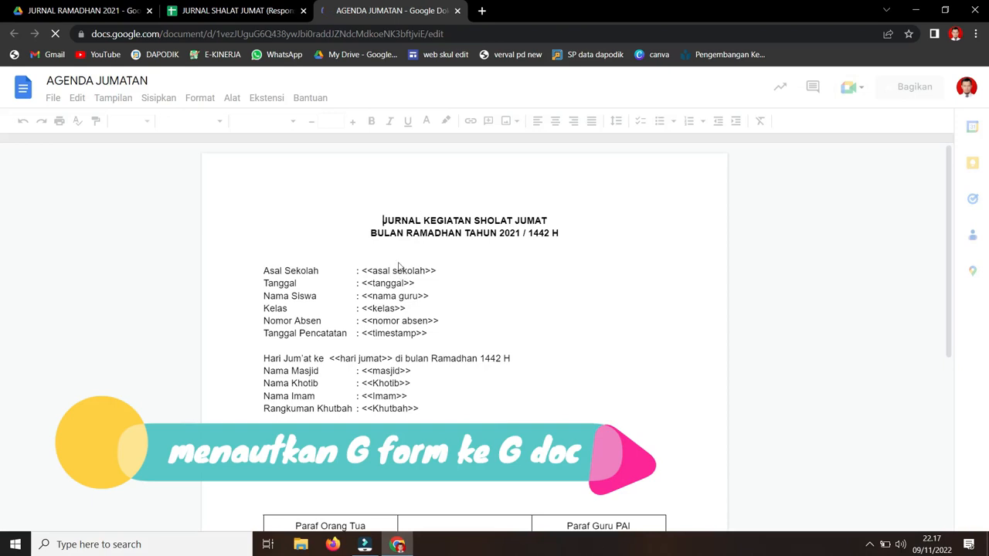
scroll(402, 278, "down", 4)
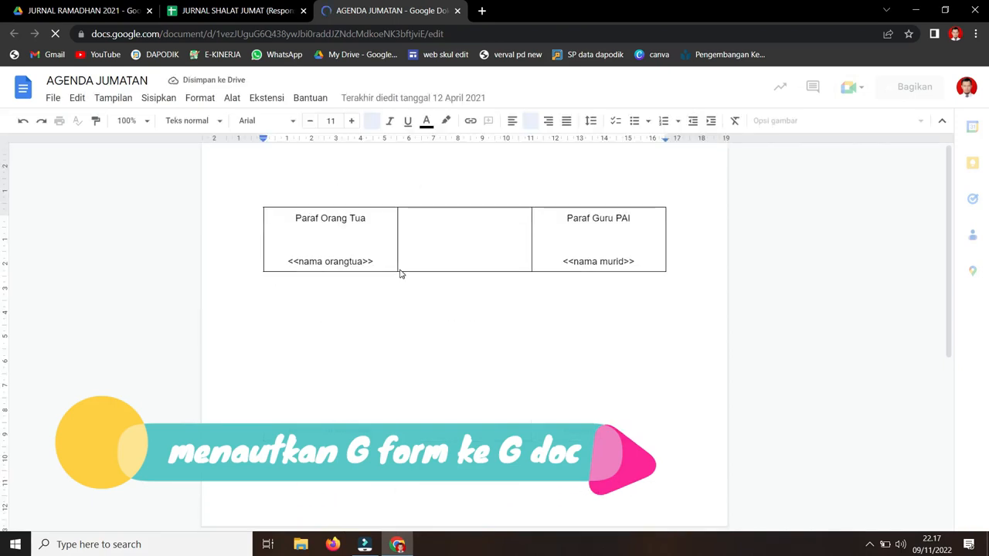
left_click(263, 10)
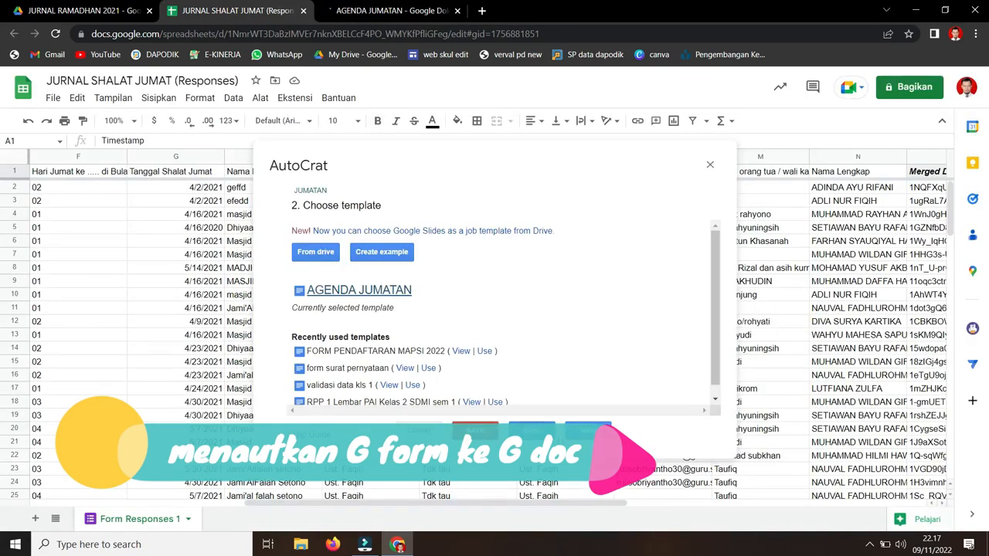
left_click(587, 430)
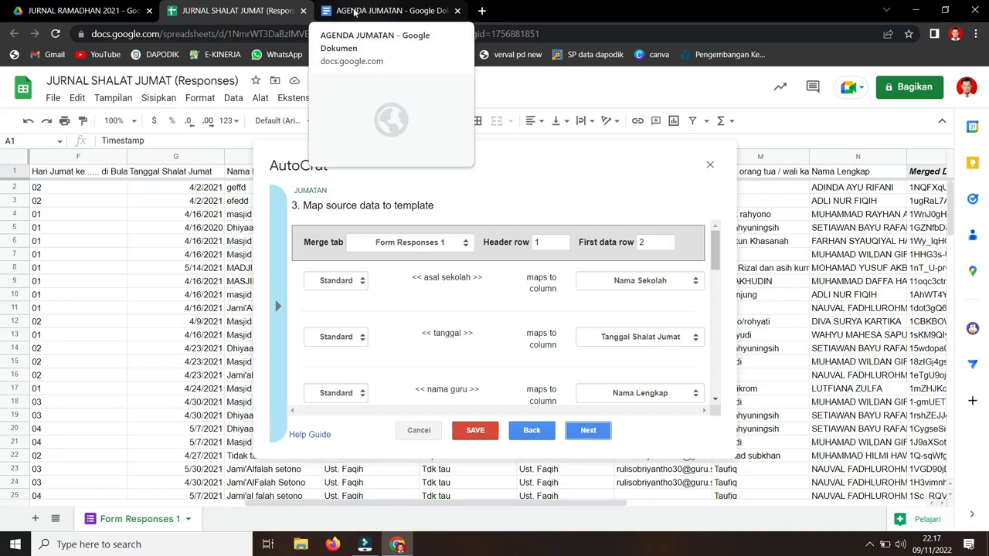
Open the JURNAL SHALAT JUMAT form from the Drive folder to check its questions, and return to the Autocrat mapping.
left_click(127, 8)
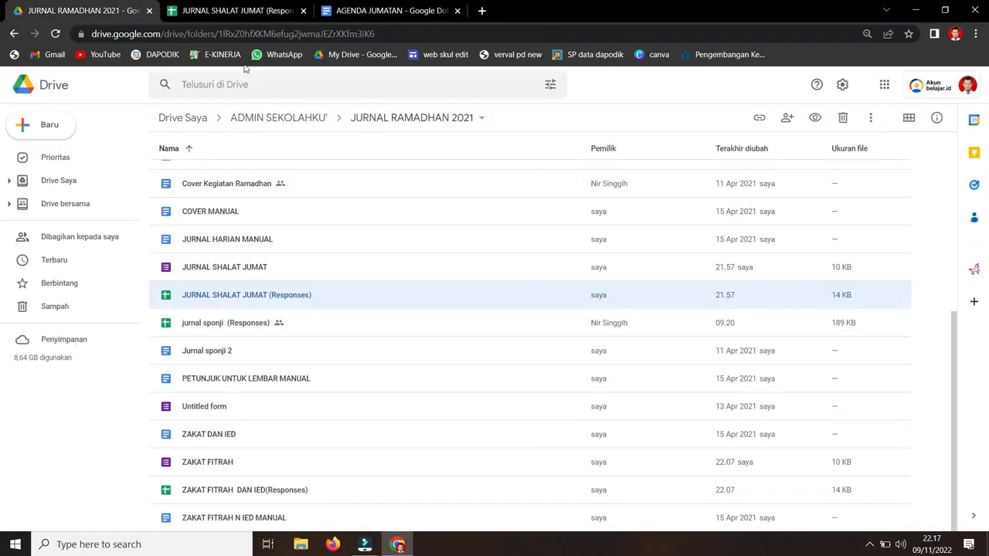
left_click(257, 266)
double_click(257, 266)
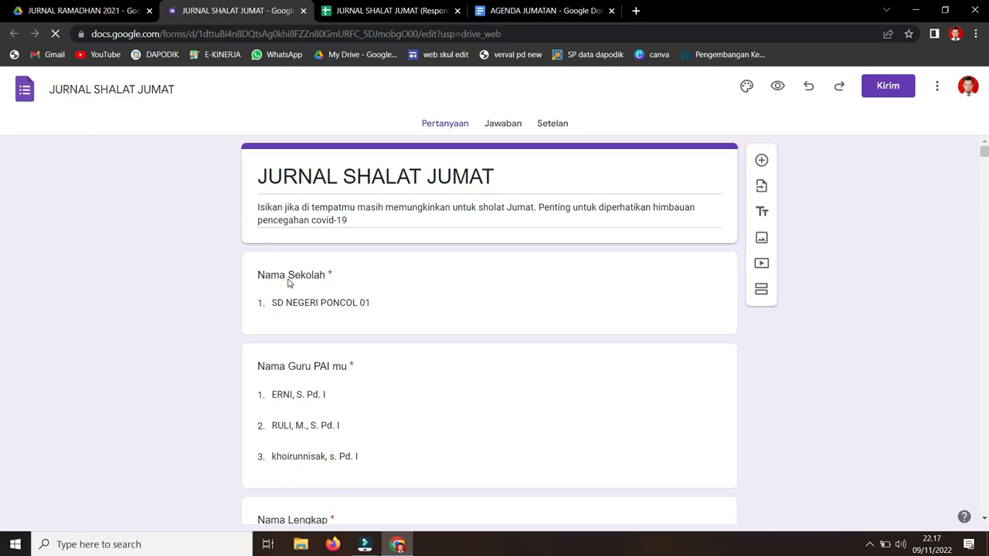
left_click(410, 8)
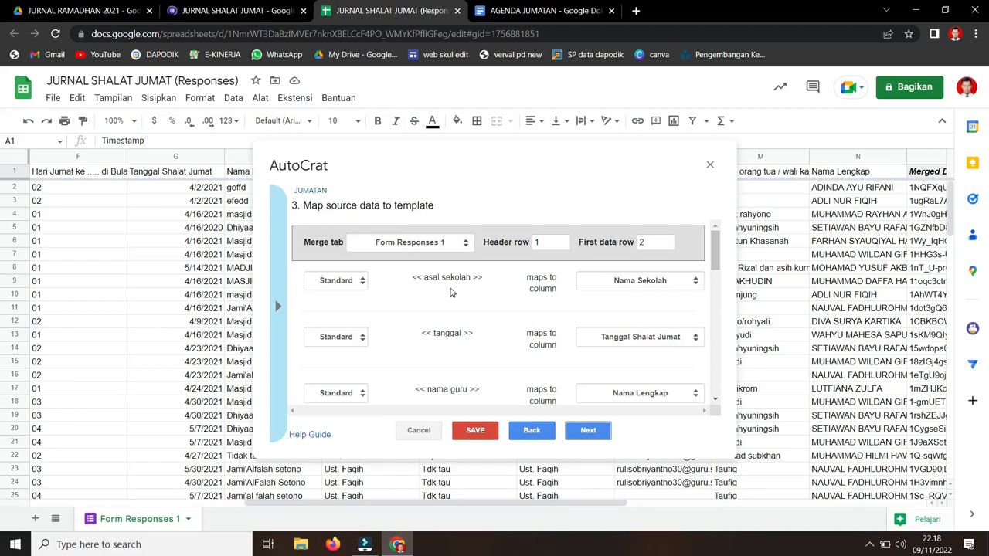
Compare the AutoCrat mapping with the tags in the AGENDA JUMATAN template and the questions in the JURNAL SHALAT JUMAT form.
left_click(522, 10)
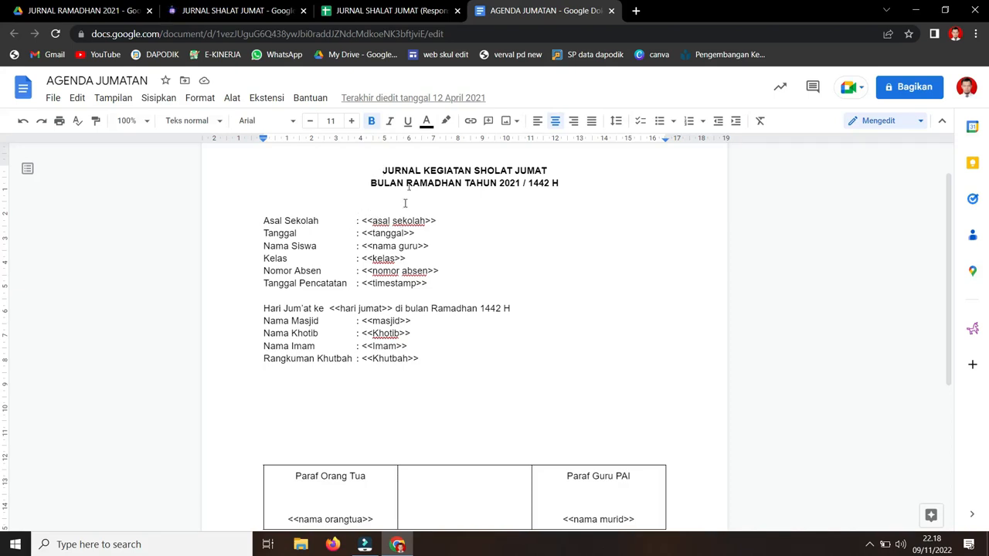
left_click(407, 17)
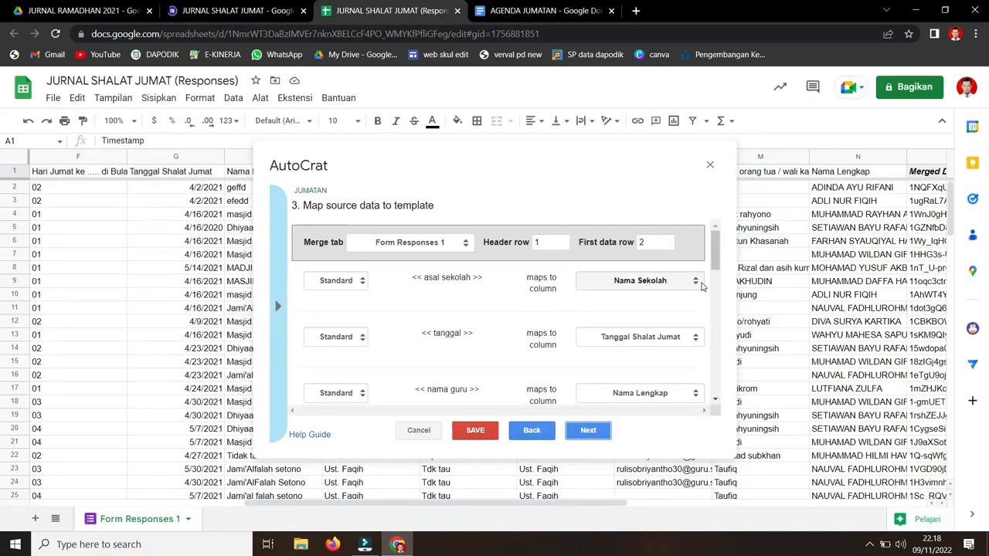
left_click(258, 15)
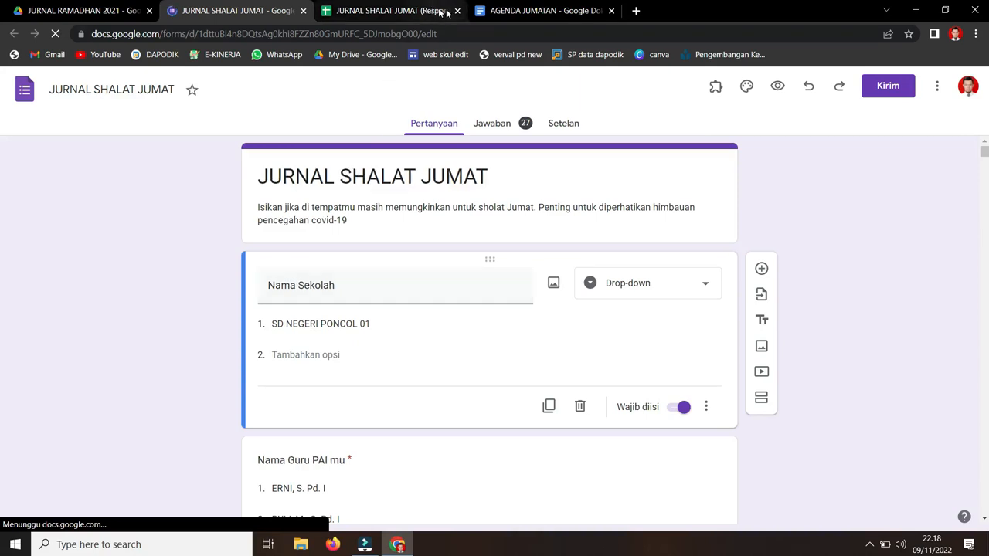
left_click(415, 7)
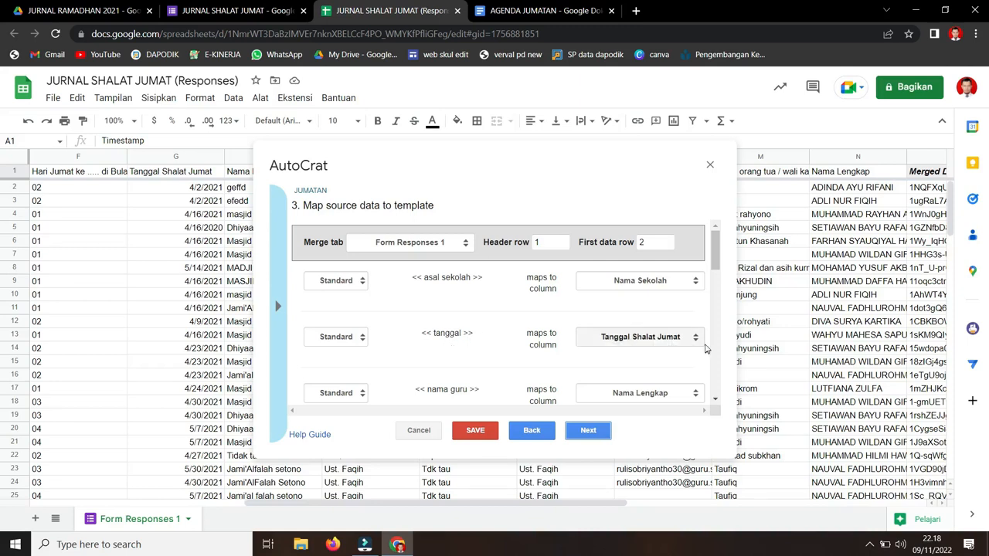
Review the AutoCrat tag-to-column mappings from << tanggal >> down to << nama murid >>.
scroll(699, 340, "down", 1)
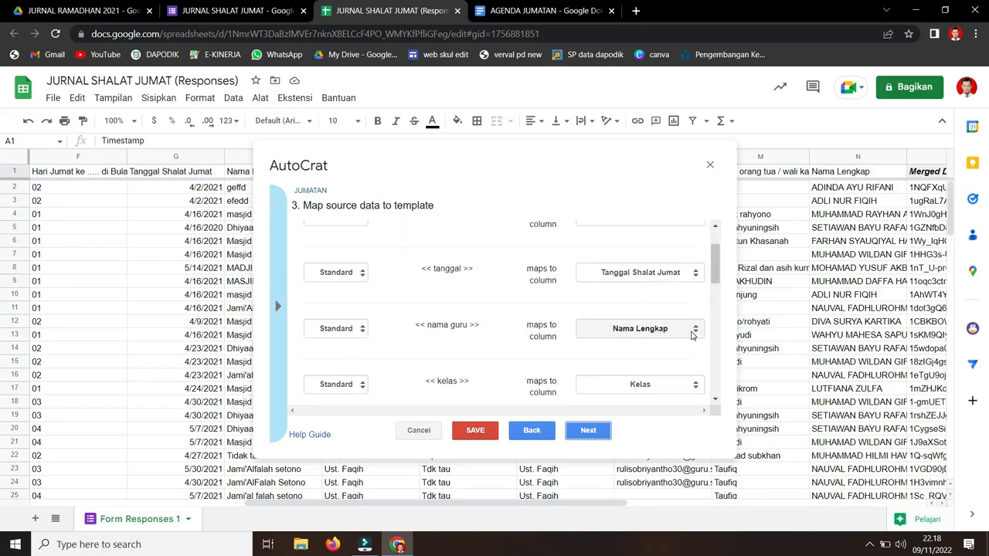
scroll(693, 333, "down", 2)
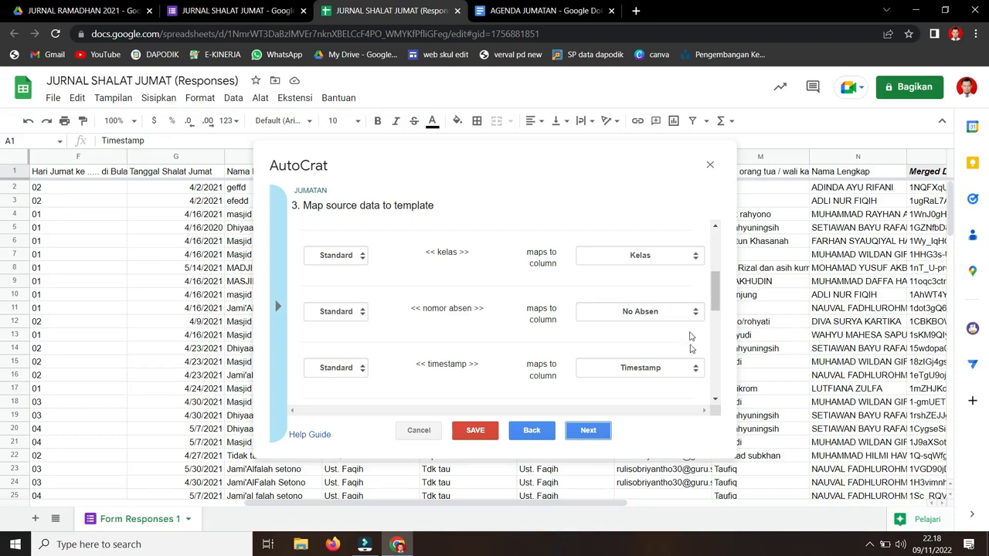
left_click(715, 399)
left_click(715, 398)
left_click(715, 398)
left_click(715, 398)
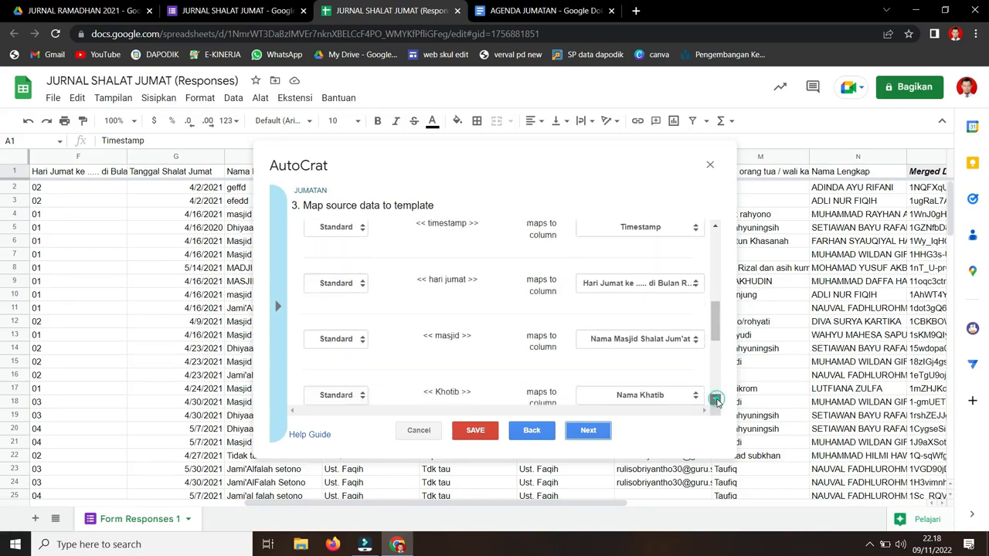
left_click(715, 398)
left_click(715, 398)
left_click(715, 399)
left_click(715, 399)
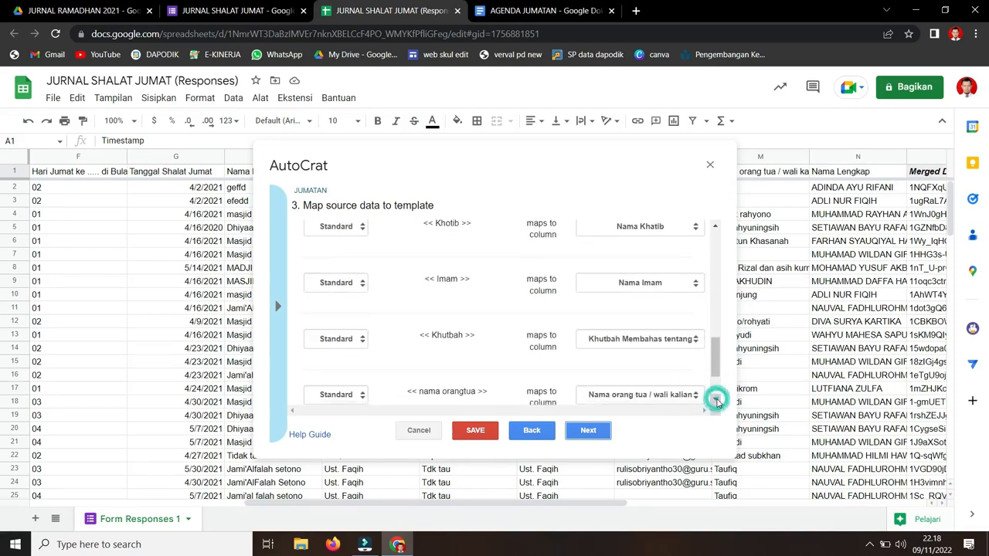
left_click(715, 398)
left_click(715, 399)
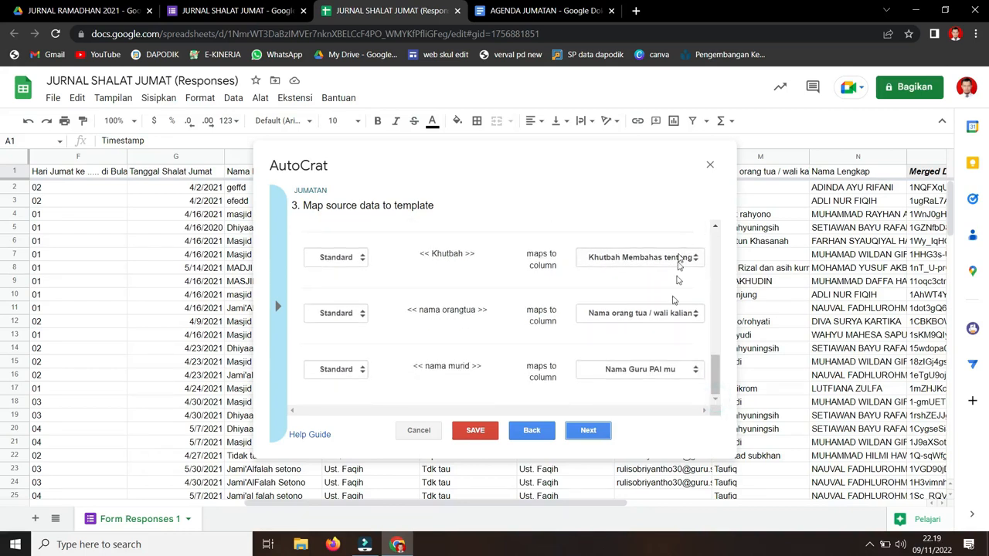
Select PDF as the output type in the JUMATAN job's file settings.
left_click(592, 436)
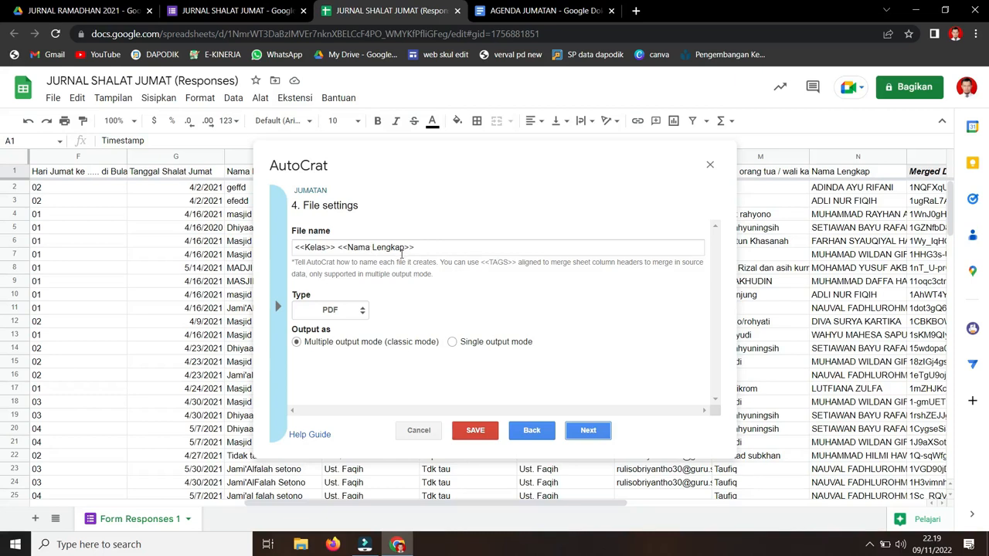
left_click(364, 310)
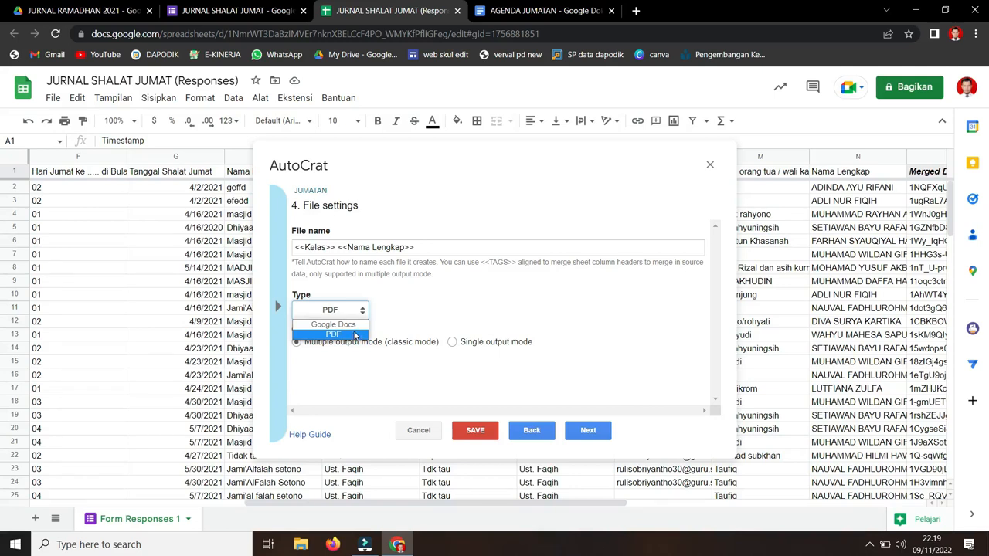
left_click(355, 335)
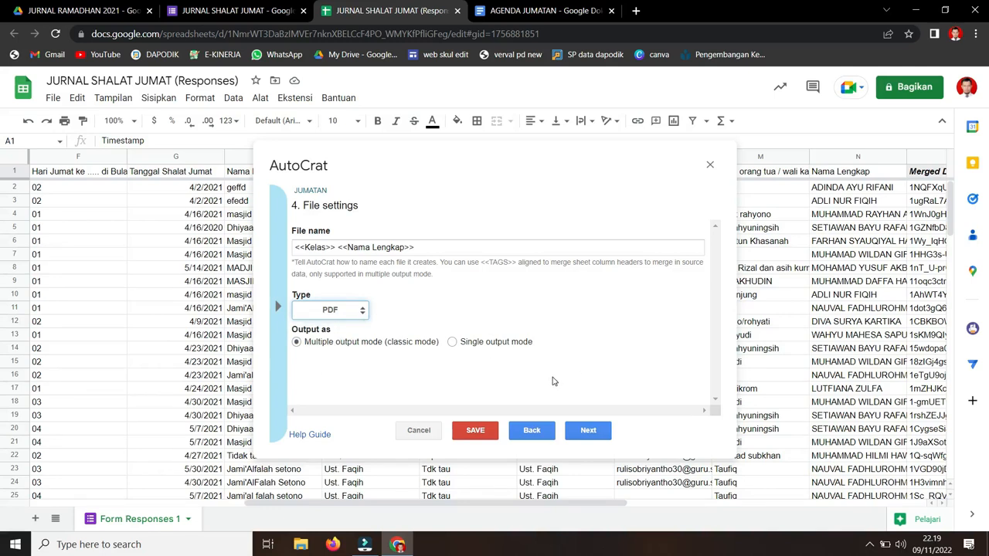
Review the JUMATAN job's destination folder, dynamic folder reference and merge condition settings, and close AutoCrat without saving.
left_click(588, 433)
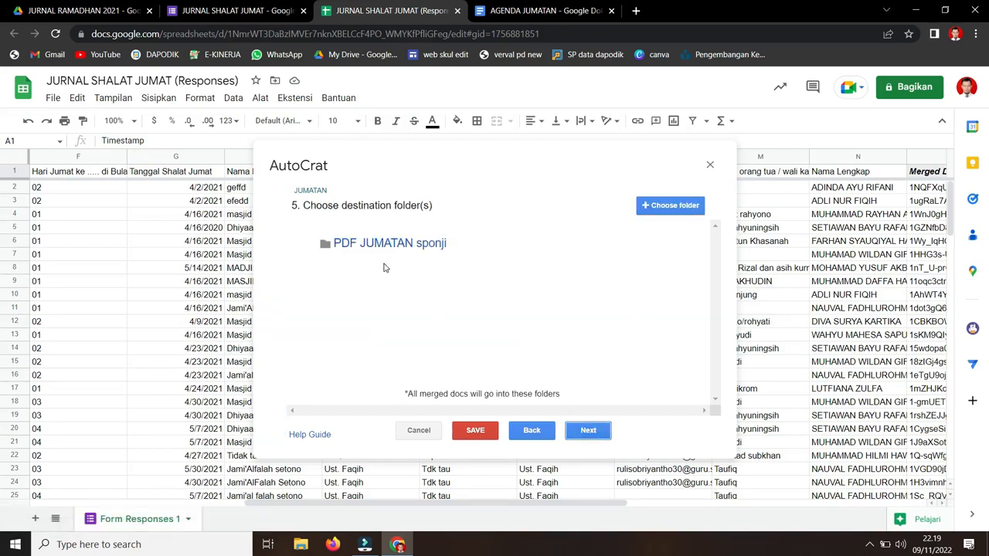
left_click(585, 429)
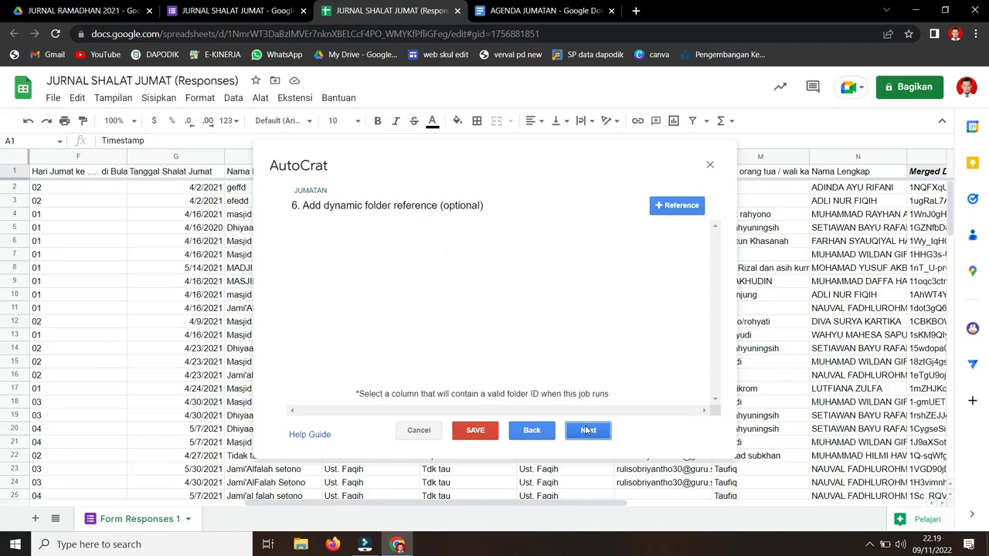
left_click(589, 430)
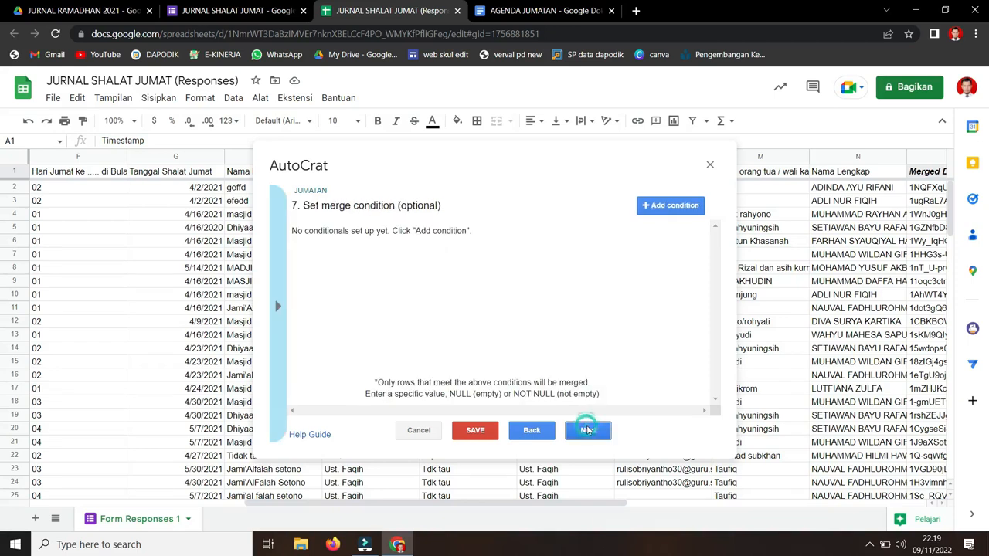
left_click(709, 167)
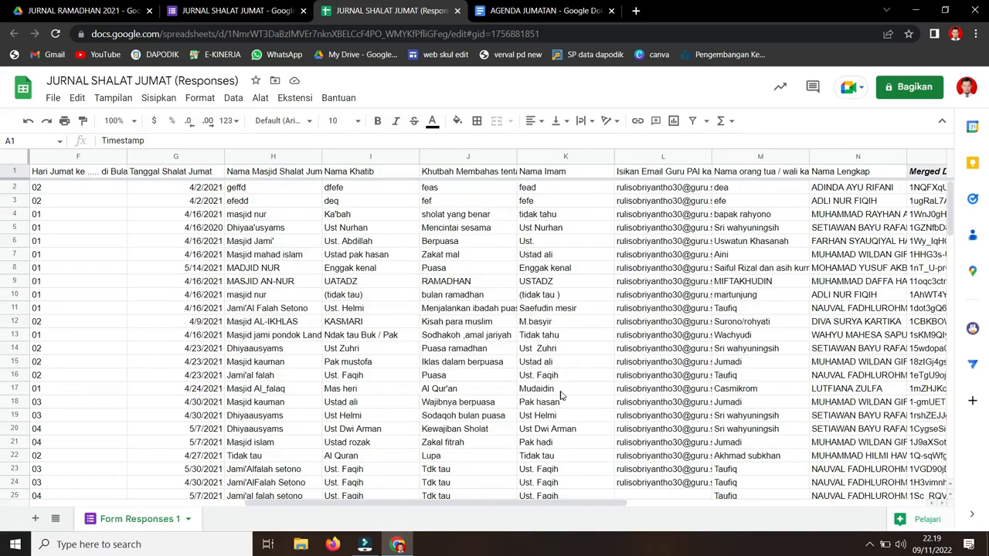
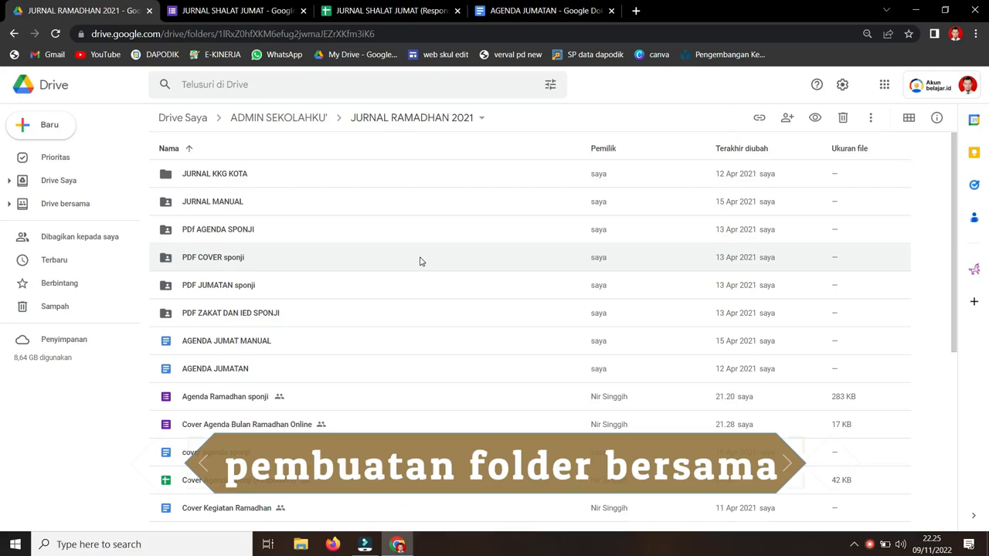
In Google Drive, open the PDF COVER sponji folder and preview the first 2B cover PDF of the student listed twice.
double_click(421, 261)
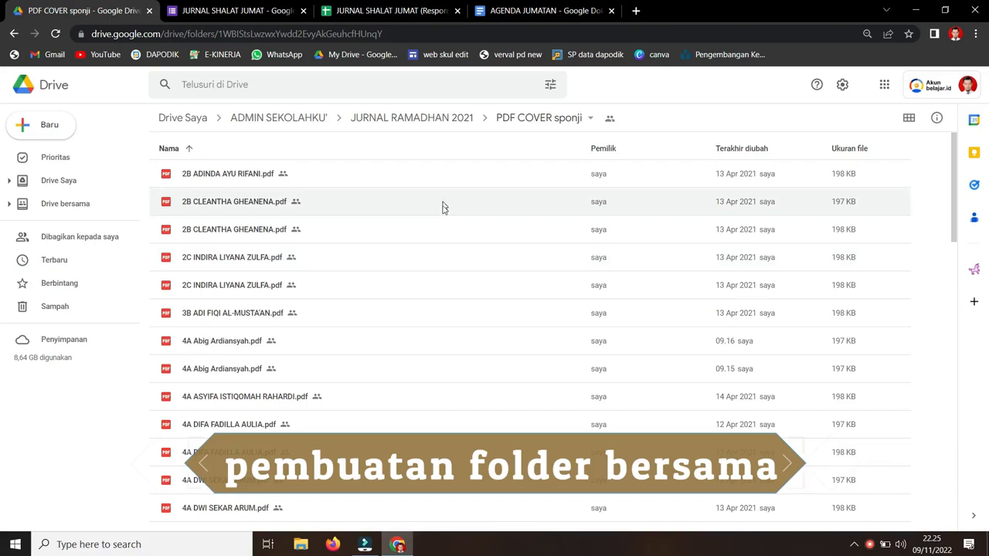
scroll(433, 247, "down", 3)
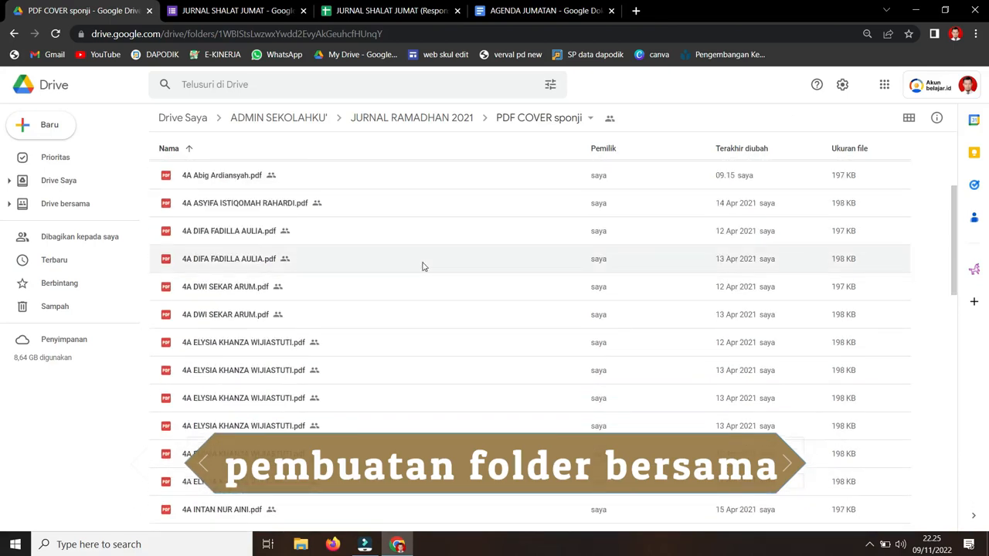
scroll(423, 264, "up", 3)
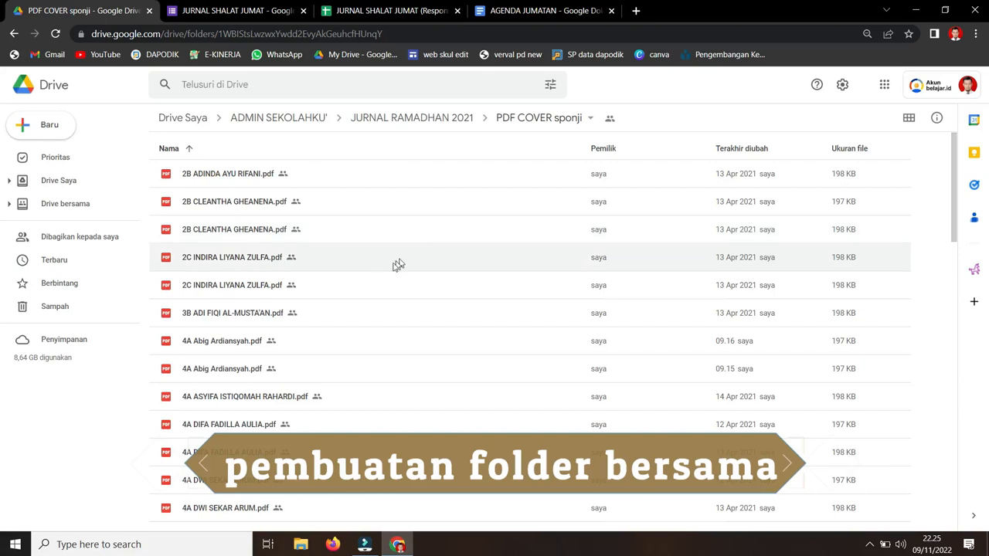
double_click(337, 204)
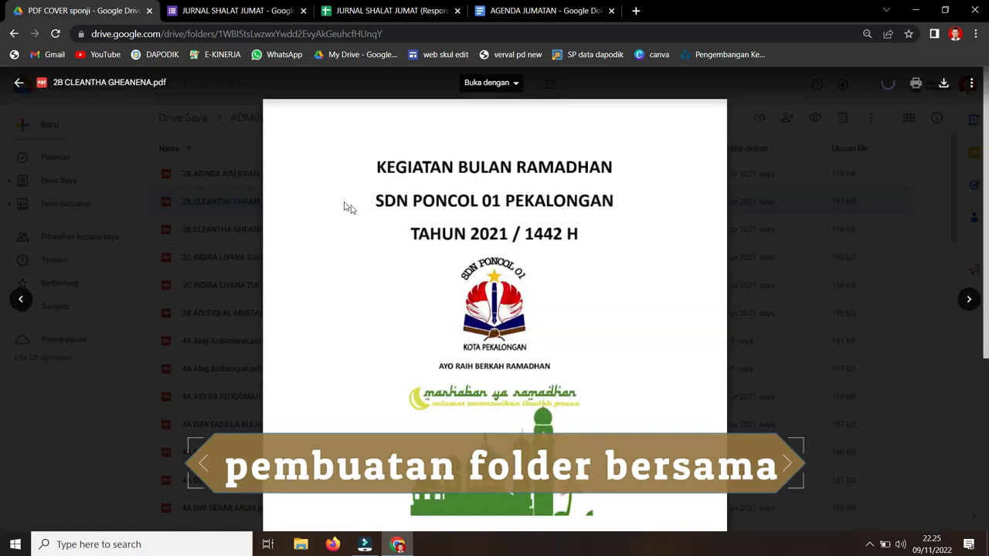
scroll(556, 301, "down", 3)
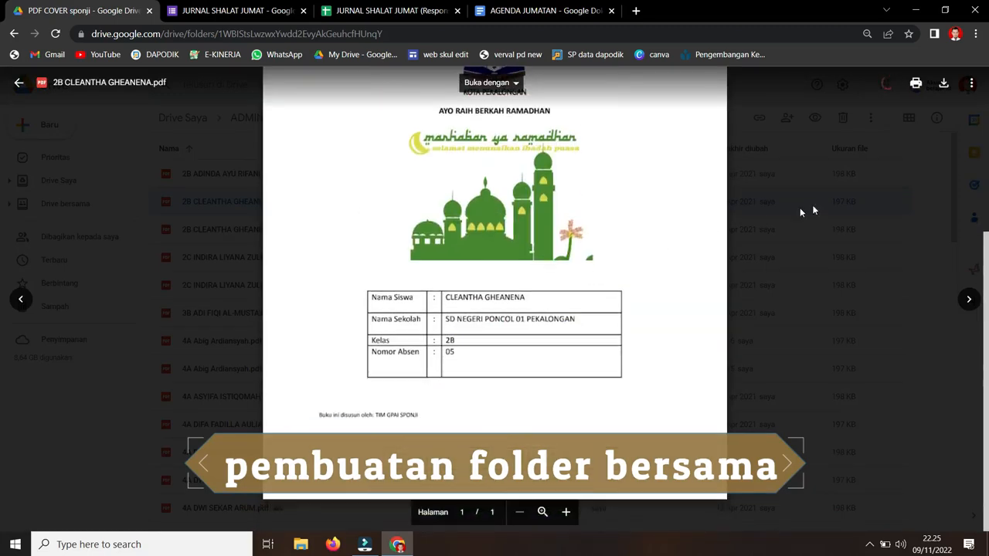
key("Escape")
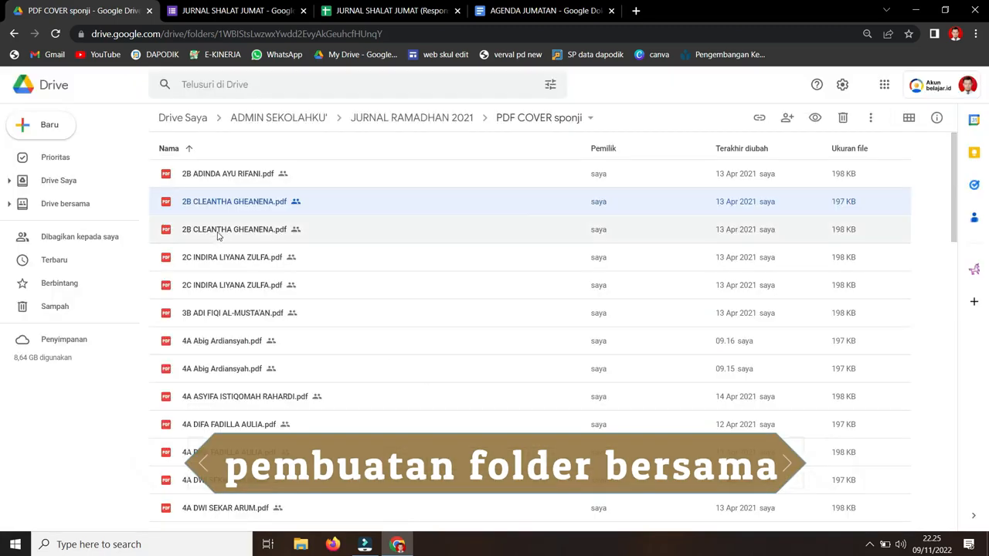
Preview the second 2B cover PDF of the same student down to the student data table, and close it.
double_click(216, 230)
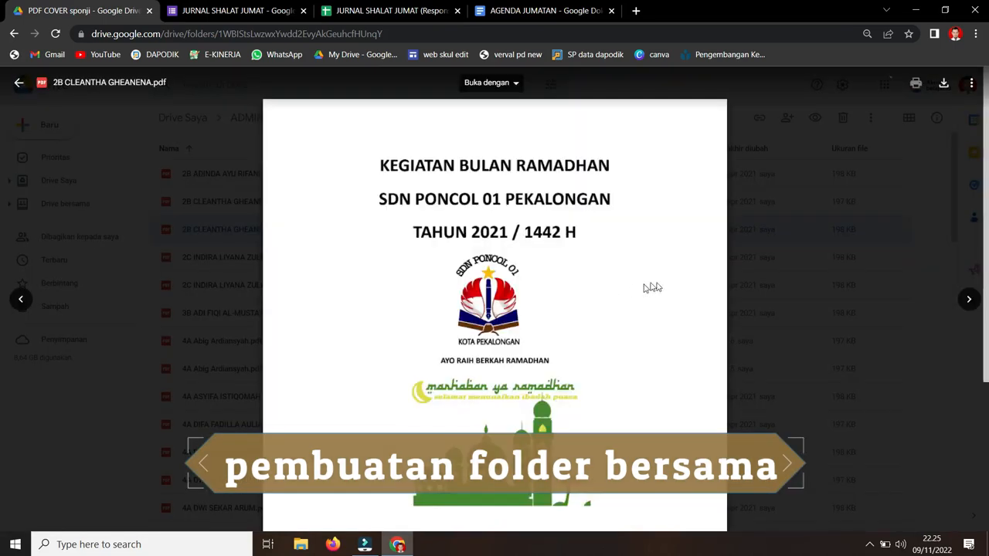
scroll(649, 285, "down", 5)
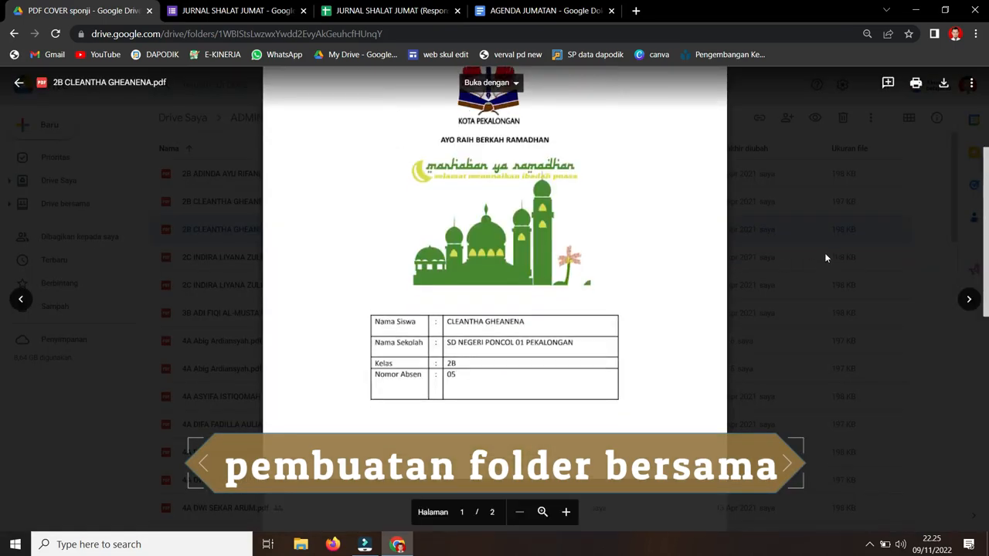
key("Escape")
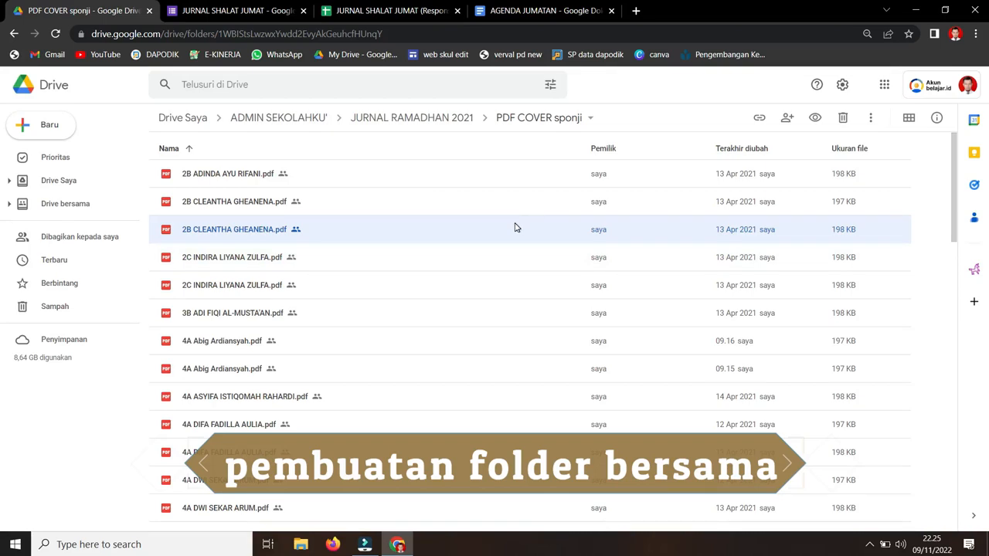
Preview the first 2C student's cover PDF through its second page and close it.
double_click(284, 258)
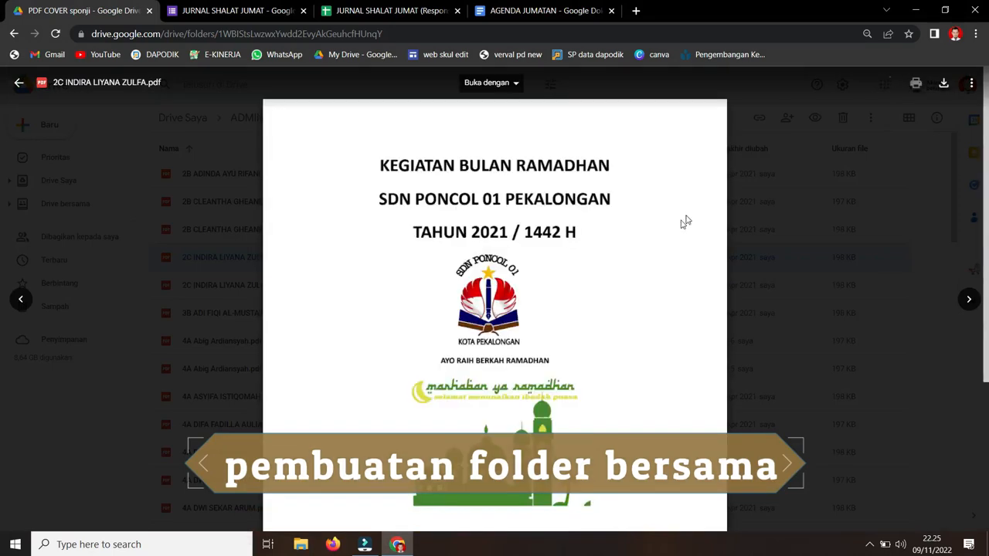
scroll(685, 222, "down", 3)
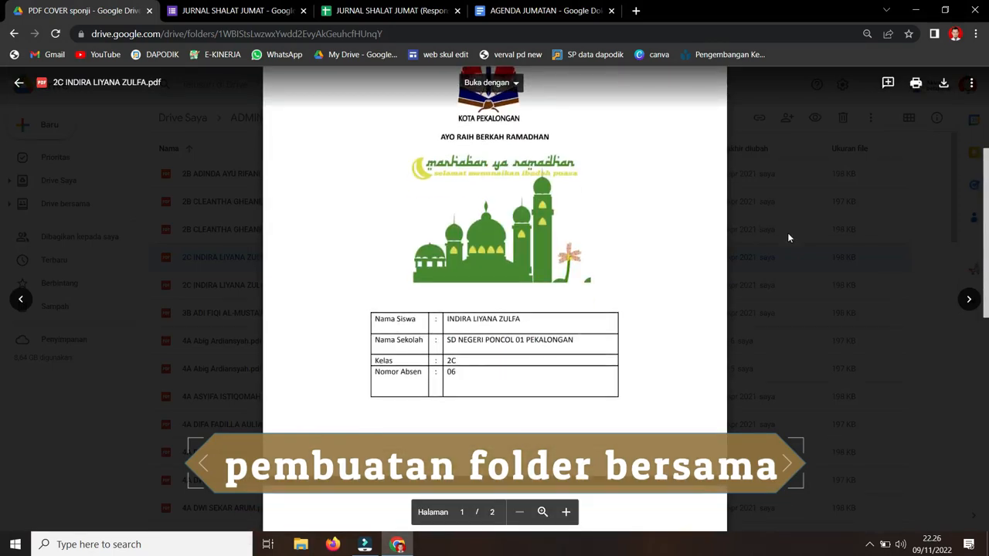
scroll(784, 234, "down", 4)
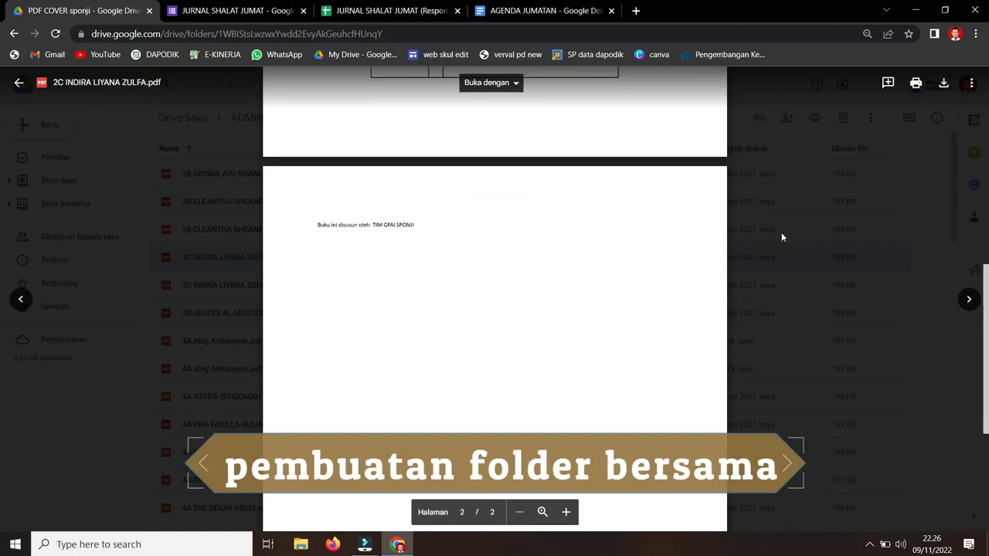
left_click(812, 203)
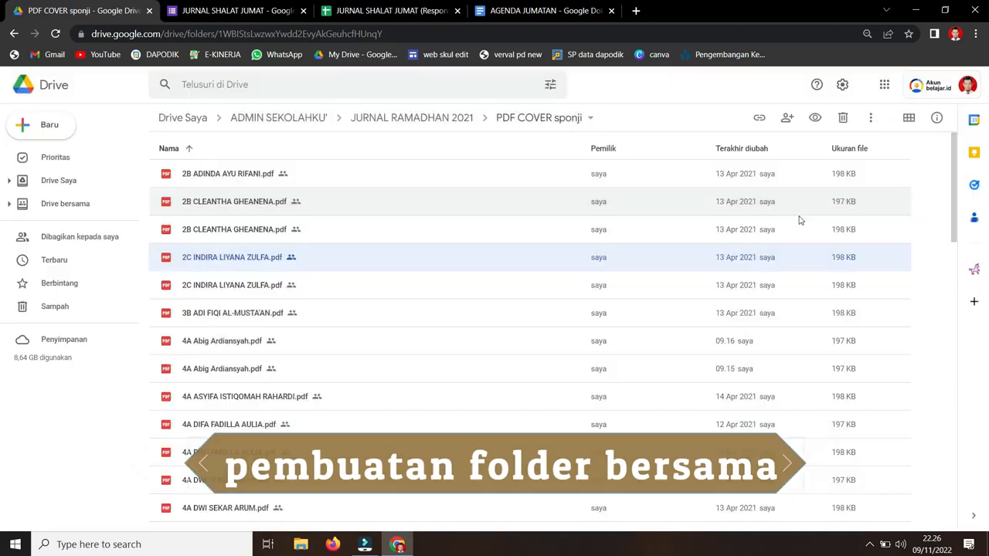
Return to JURNAL RAMADHAN 2021 and open the PDf AGENDA SPONJI folder to look over the students' daily agenda PDFs.
left_click(429, 120)
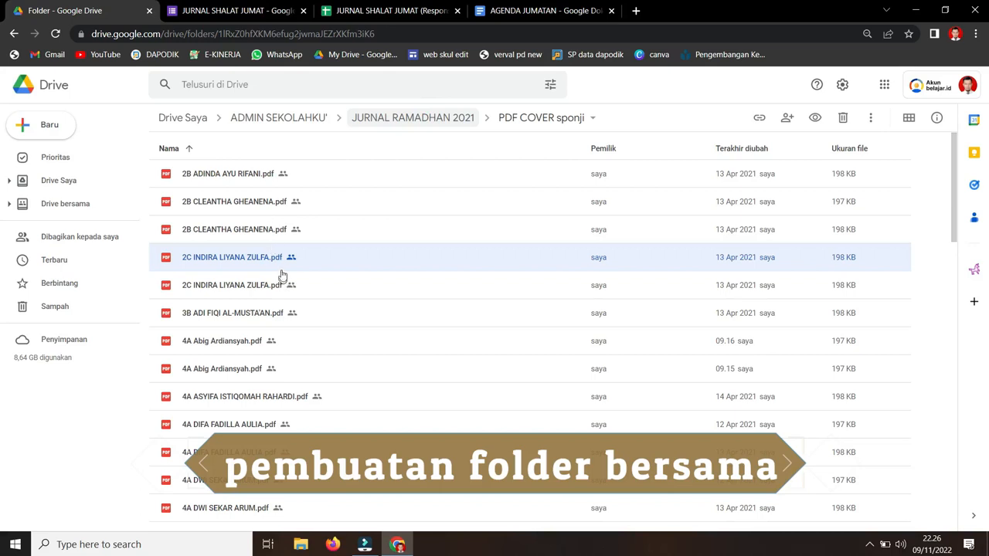
left_click(276, 227)
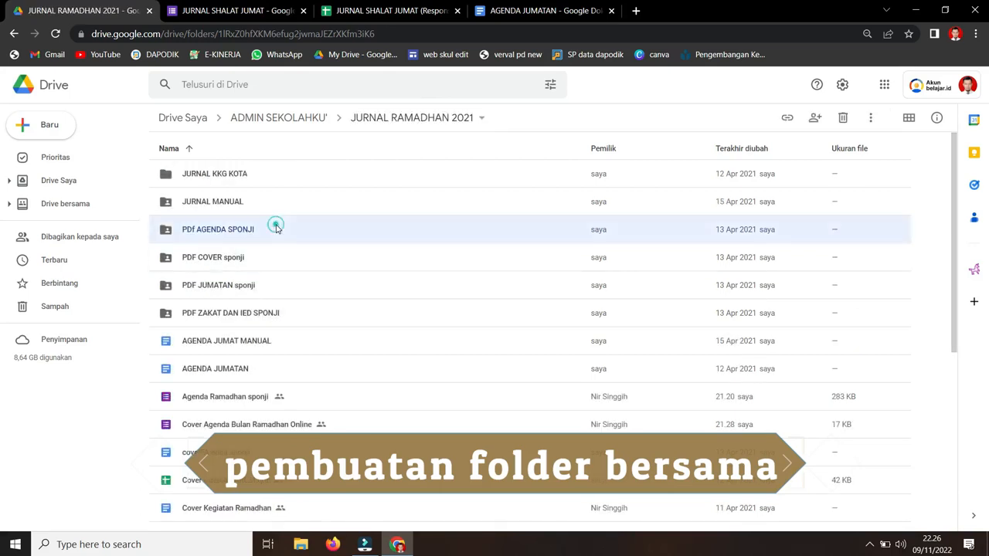
left_click(275, 227)
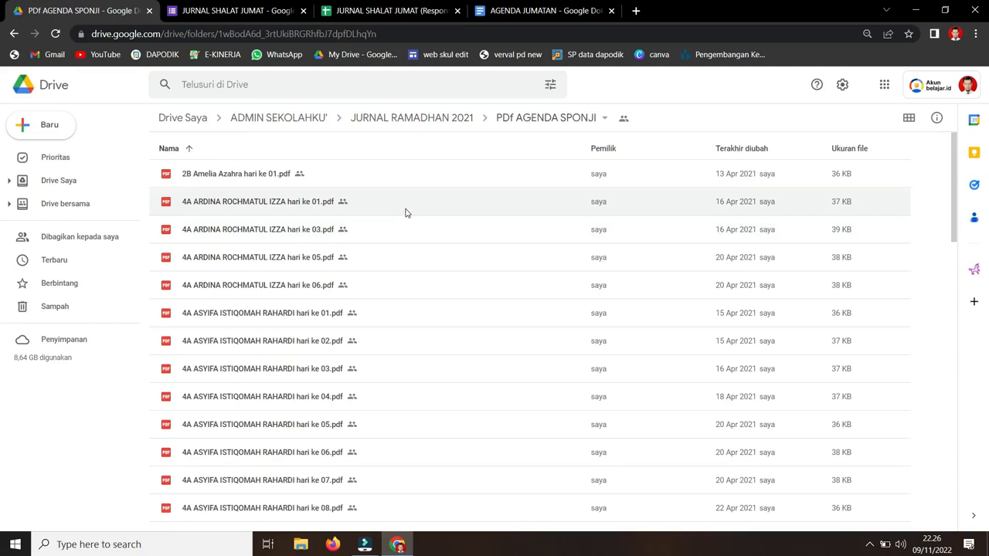
left_click(405, 206)
left_click(404, 225)
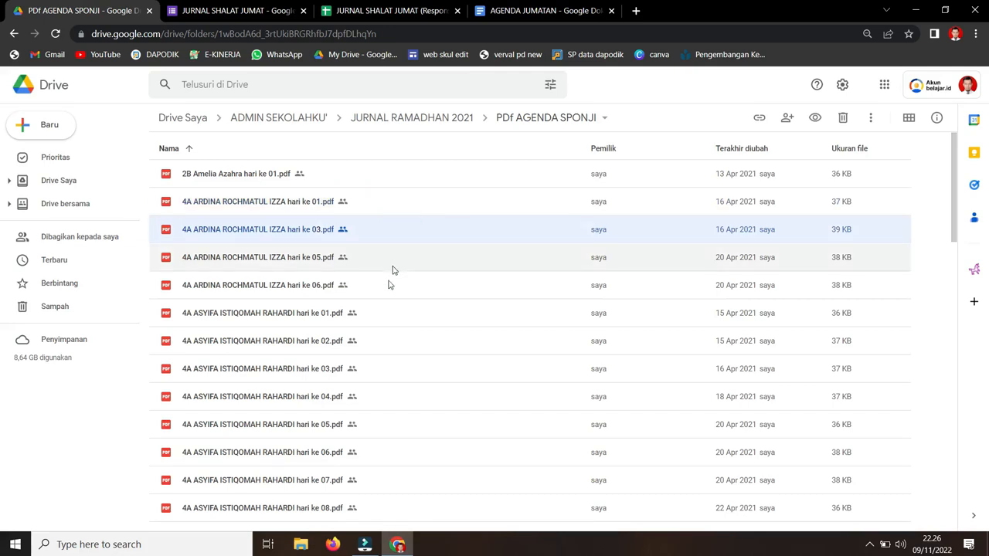
left_click(382, 312)
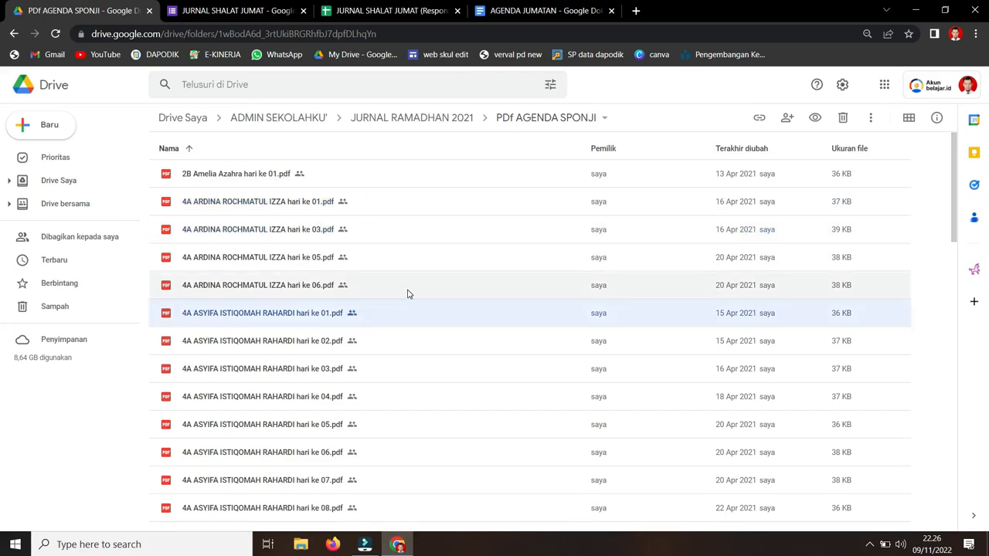
Preview the 4A student's day 01 agenda PDF down to the signature table, and close it.
scroll(408, 291, "down", 2)
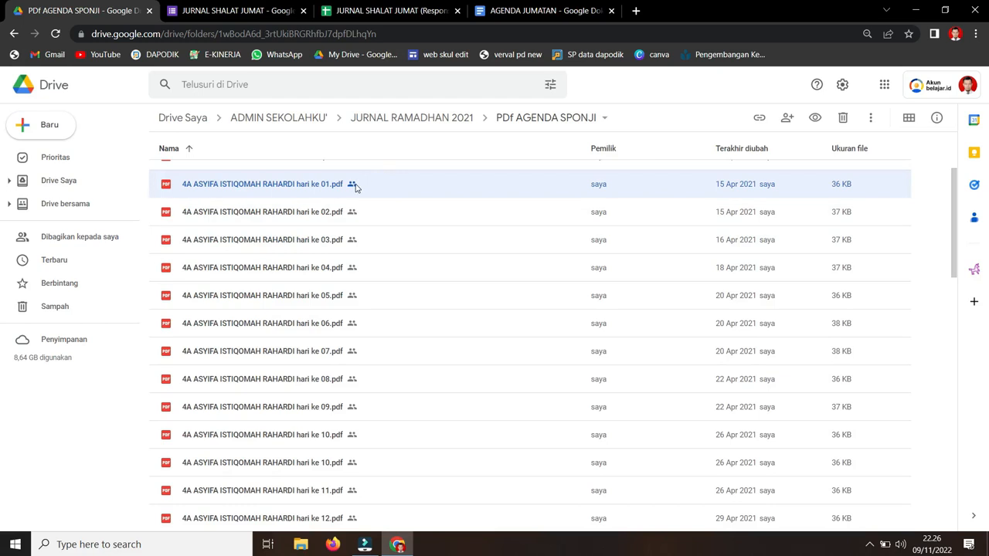
double_click(357, 185)
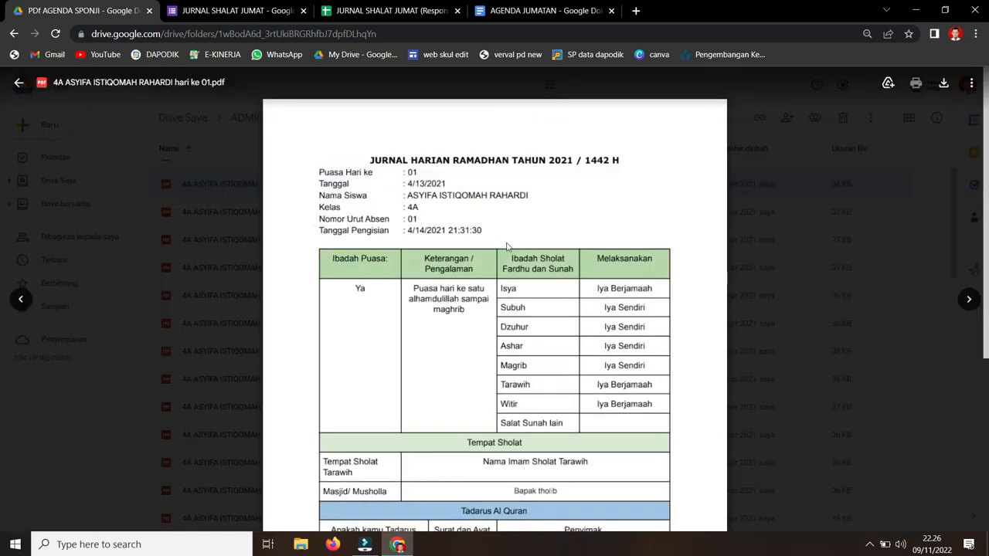
scroll(567, 297, "down", 2)
scroll(567, 297, "down", 2)
scroll(587, 282, "up", 3)
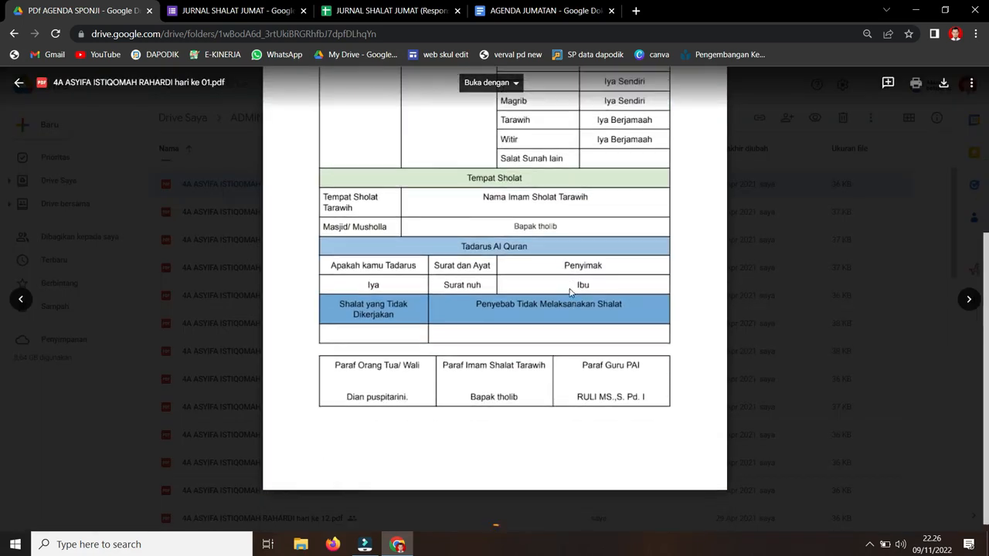
scroll(634, 243, "down", 4)
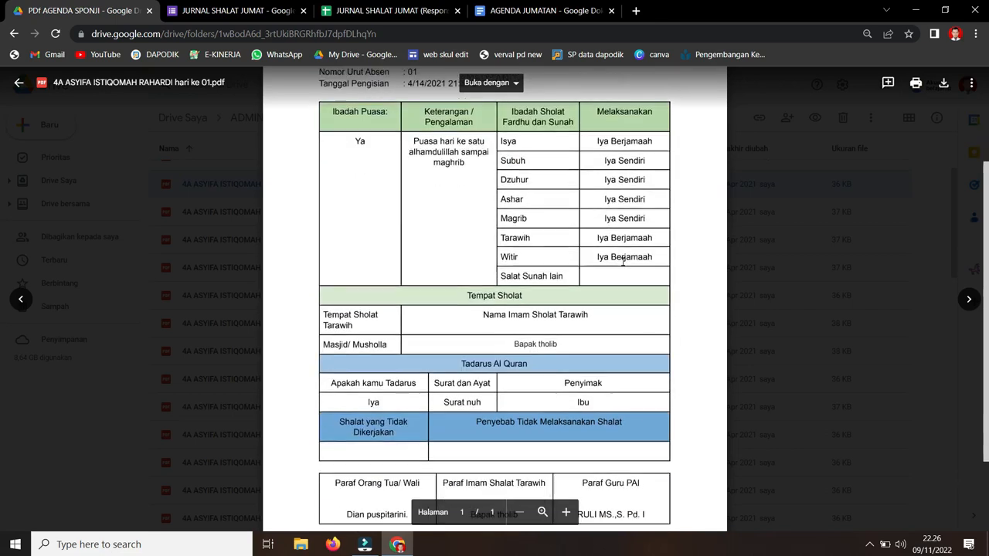
left_click(795, 277)
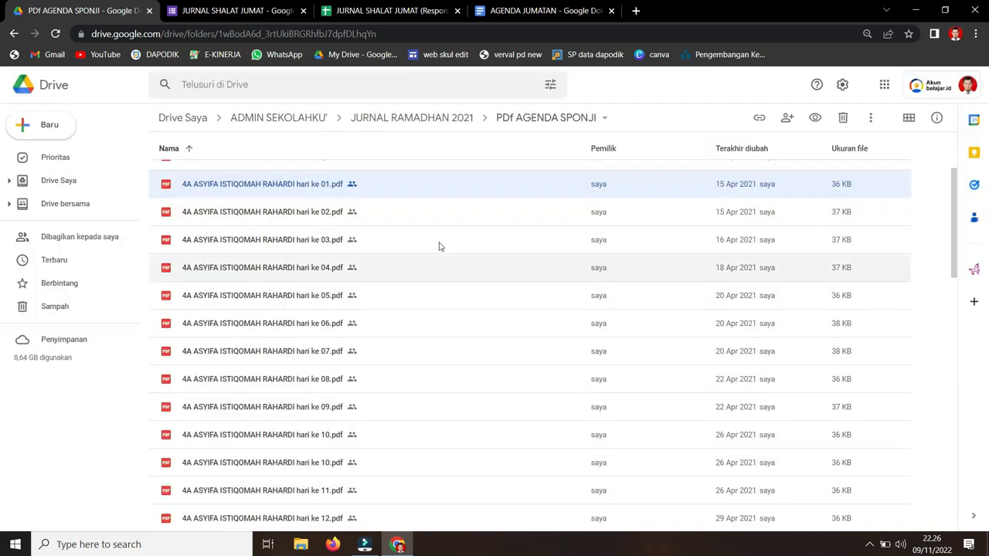
Look through the same 4A student's daily agenda PDFs, picking out days 02 and 03 and both day 10 files.
left_click(340, 218)
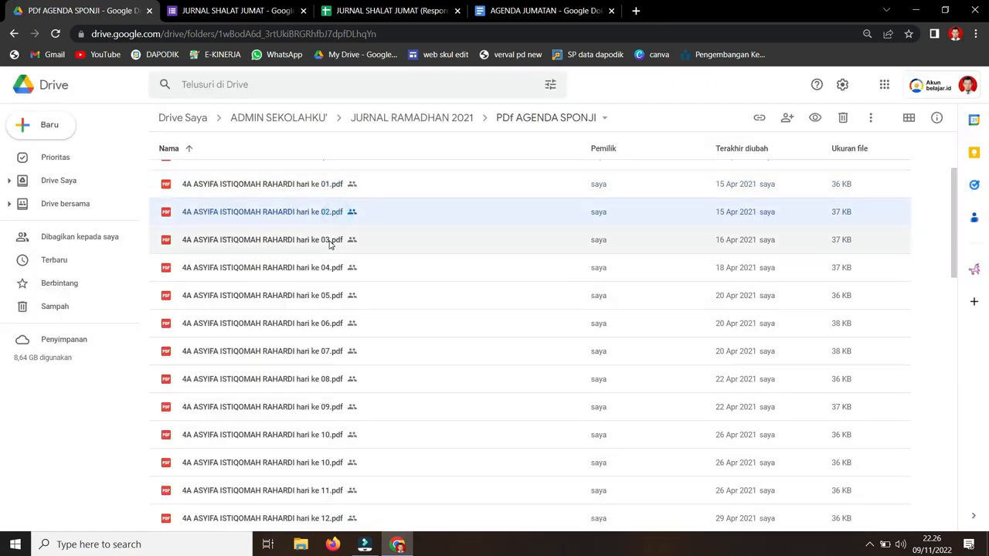
left_click(328, 241)
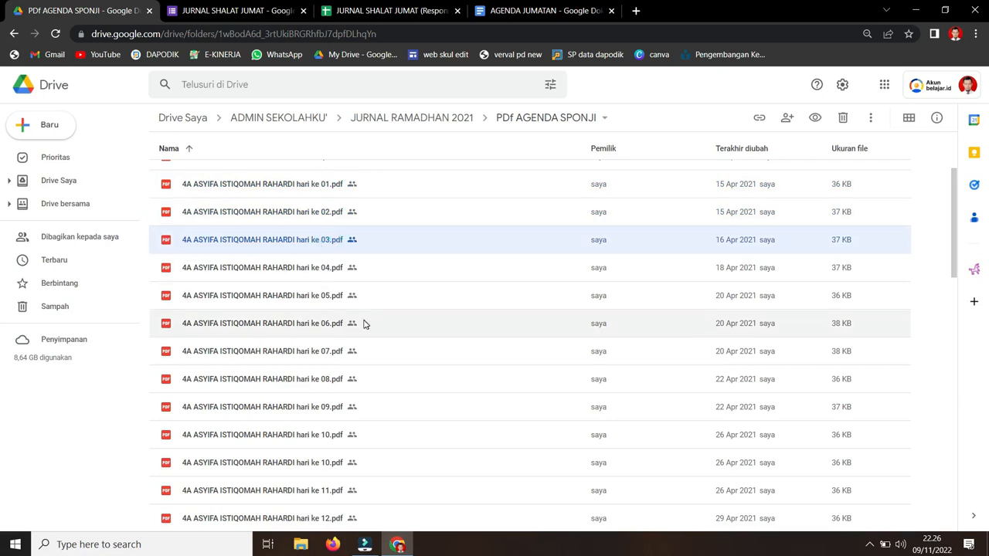
scroll(343, 421, "down", 1)
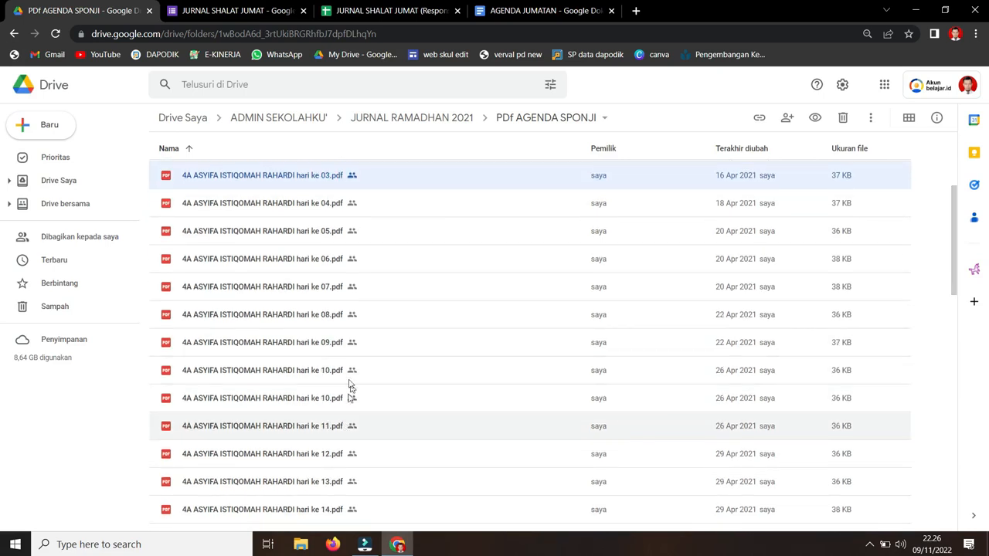
left_click(351, 373)
scroll(352, 409, "down", 2)
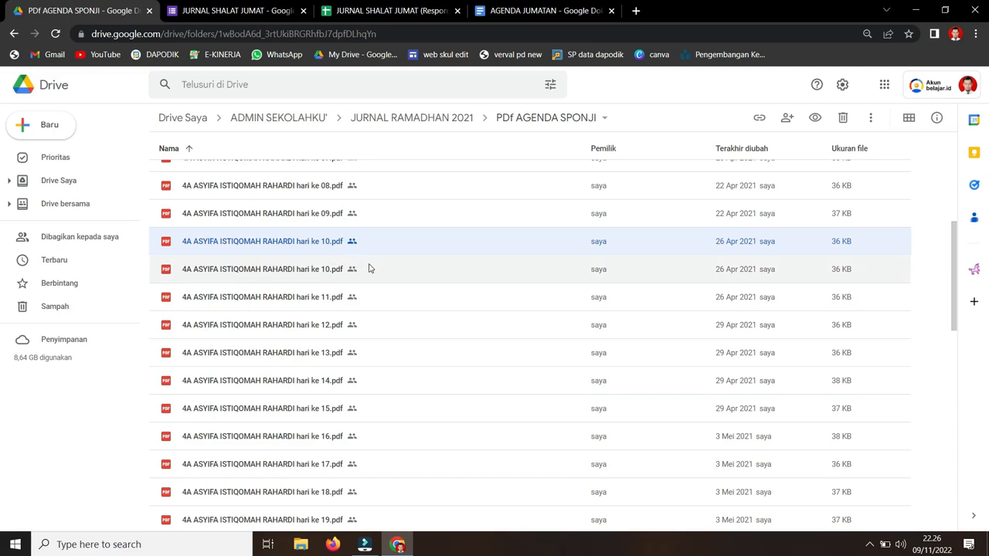
left_click(344, 270)
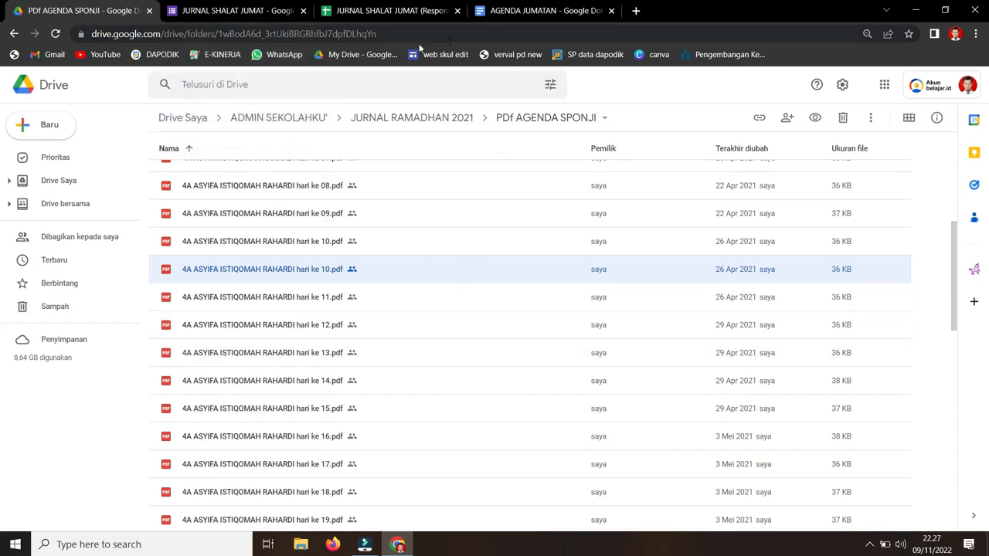
Return to JURNAL RAMADHAN 2021 and open the PDF JUMATAN sponji folder to look over its student PDFs.
left_click(413, 123)
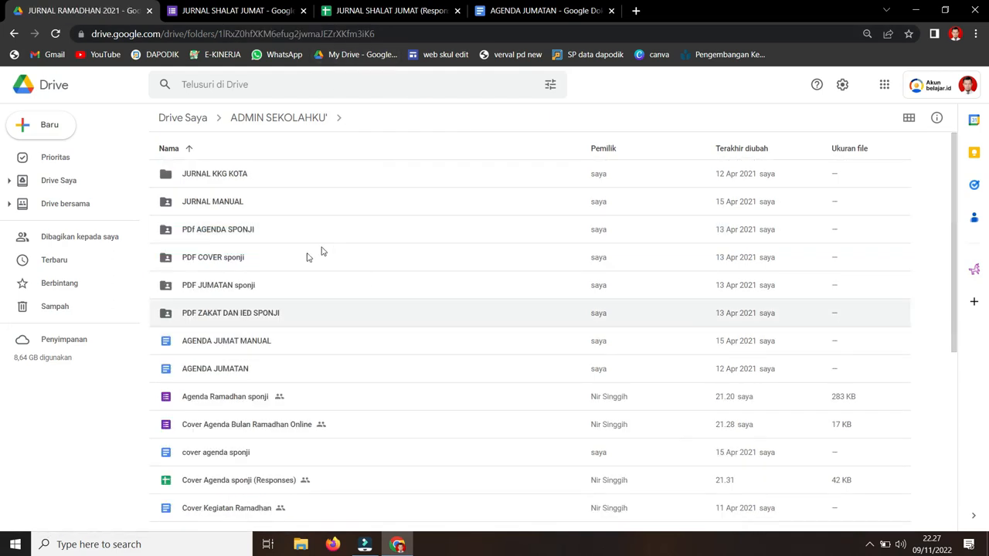
left_click(265, 286)
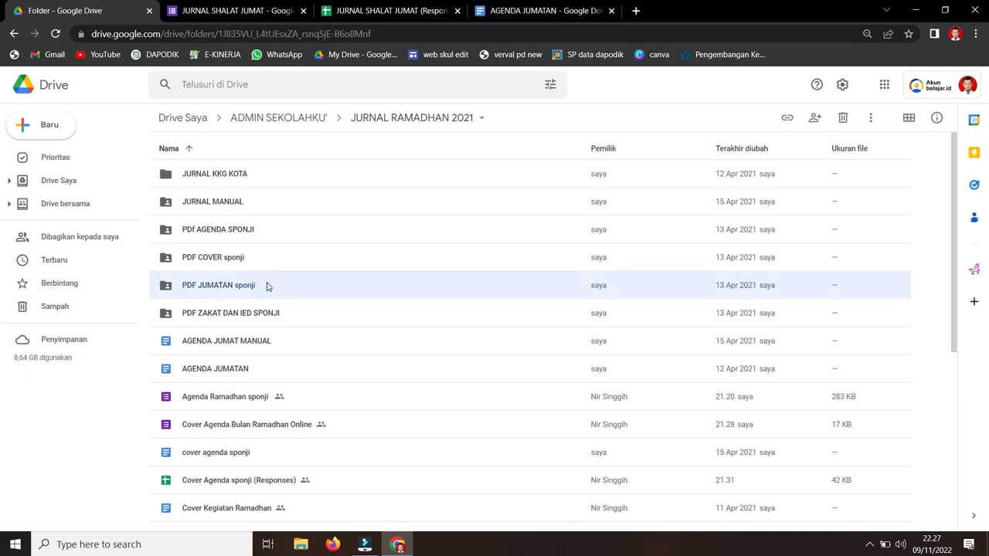
double_click(266, 286)
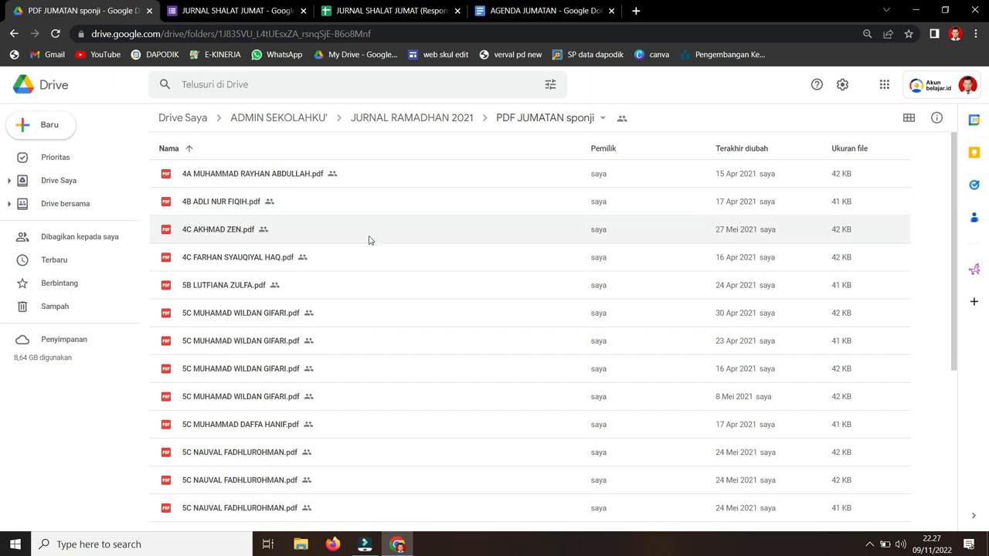
scroll(368, 240, "down", 4)
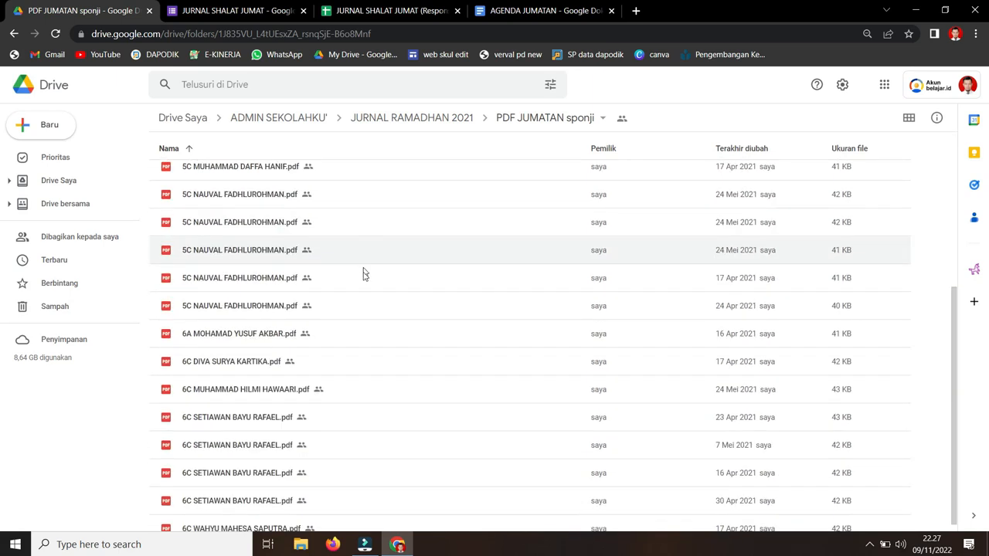
scroll(364, 273, "down", 1)
scroll(409, 278, "up", 6)
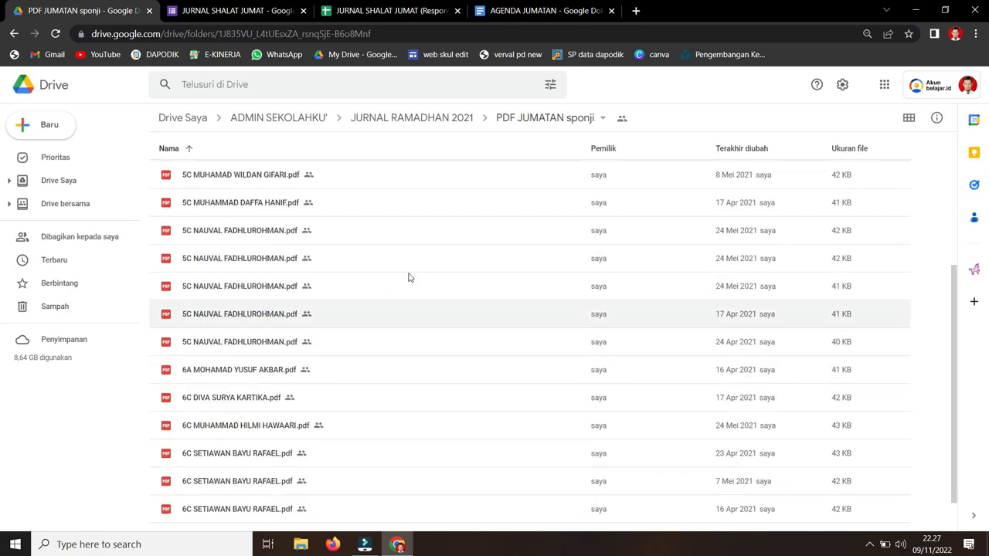
Return to JURNAL RAMADHAN 2021 and open the PDF ZAKAT DAN IED SPONJI folder to look over its student PDFs.
left_click(376, 116)
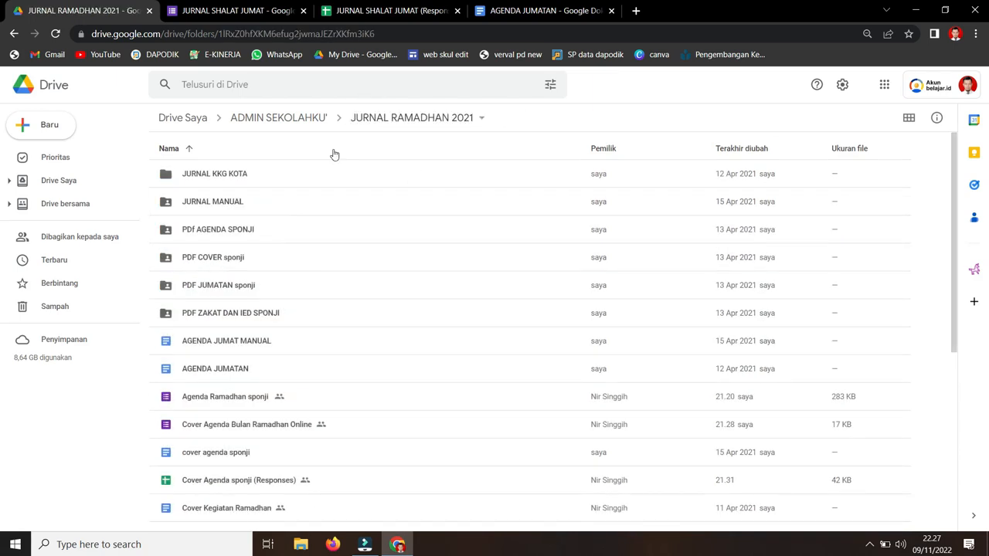
double_click(284, 316)
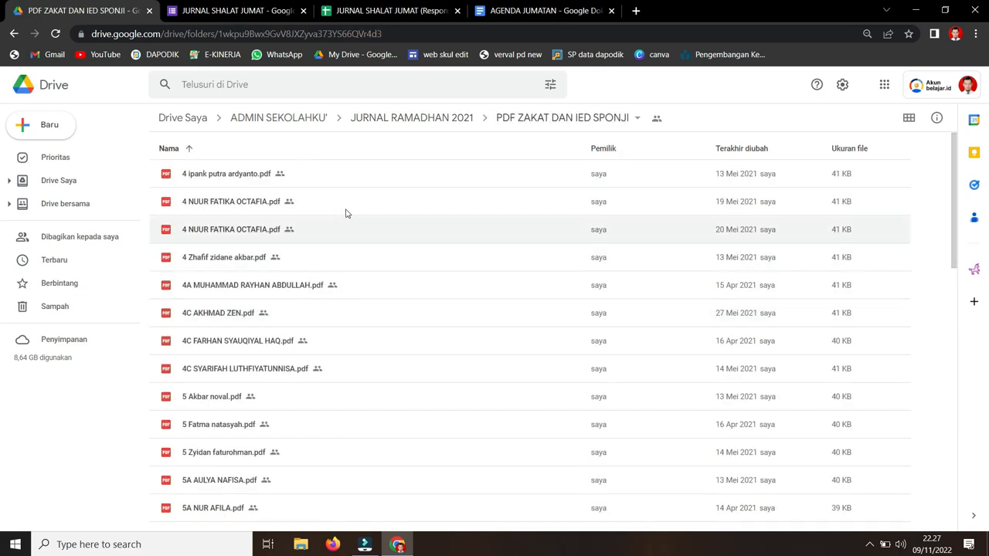
left_click(348, 201)
scroll(350, 247, "down", 1)
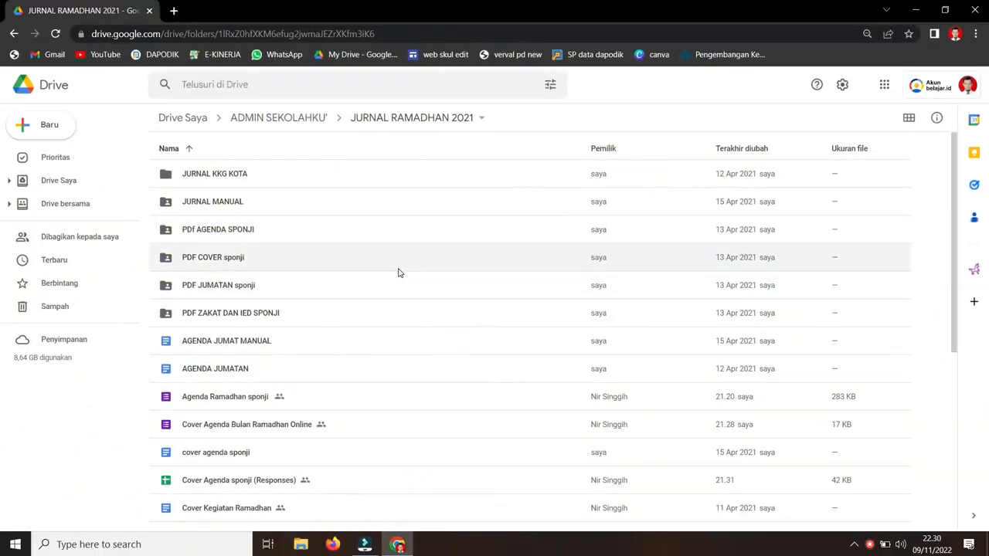
Look over the forms, response sheets and documents stored in the JURNAL RAMADHAN 2021 folder.
scroll(398, 275, "down", 3)
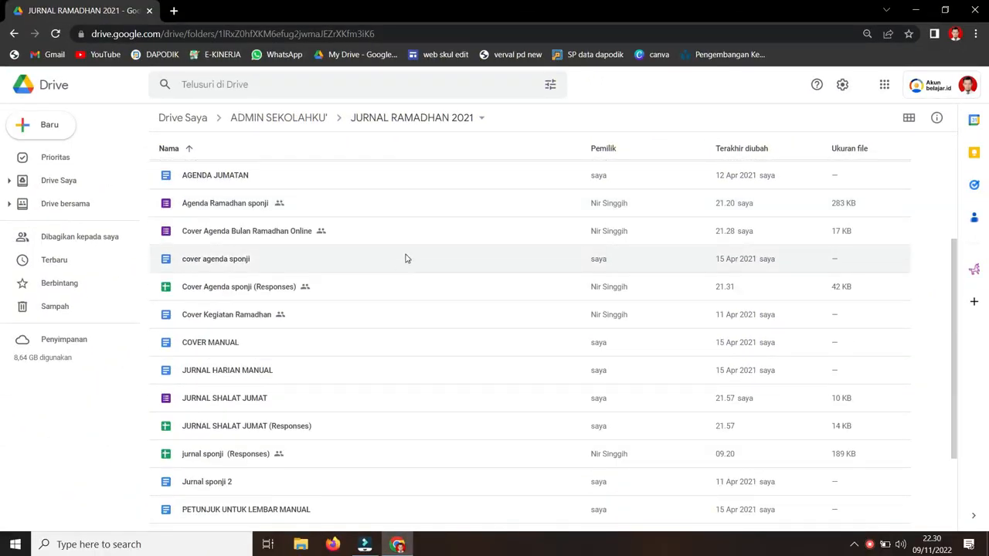
scroll(423, 268, "up", 2)
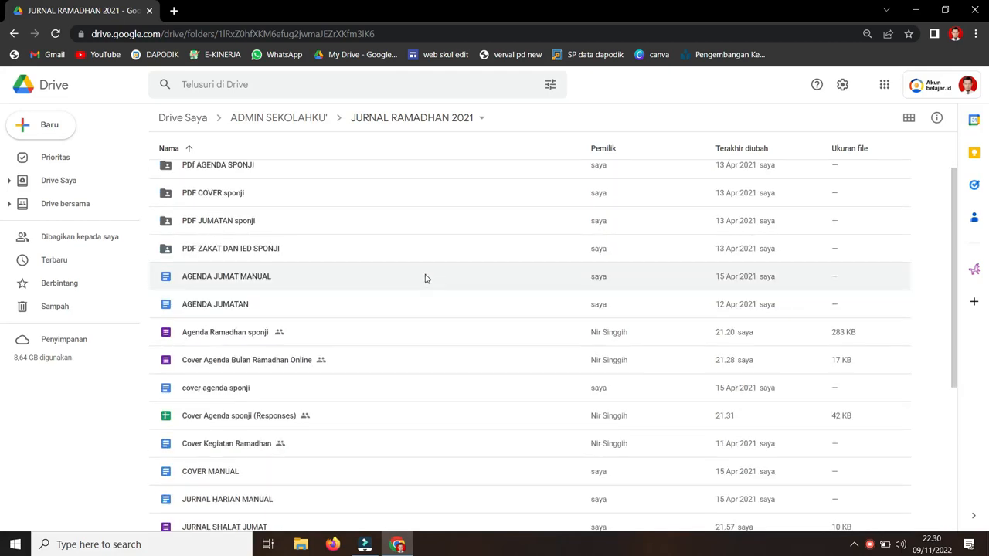
scroll(606, 379, "up", 1)
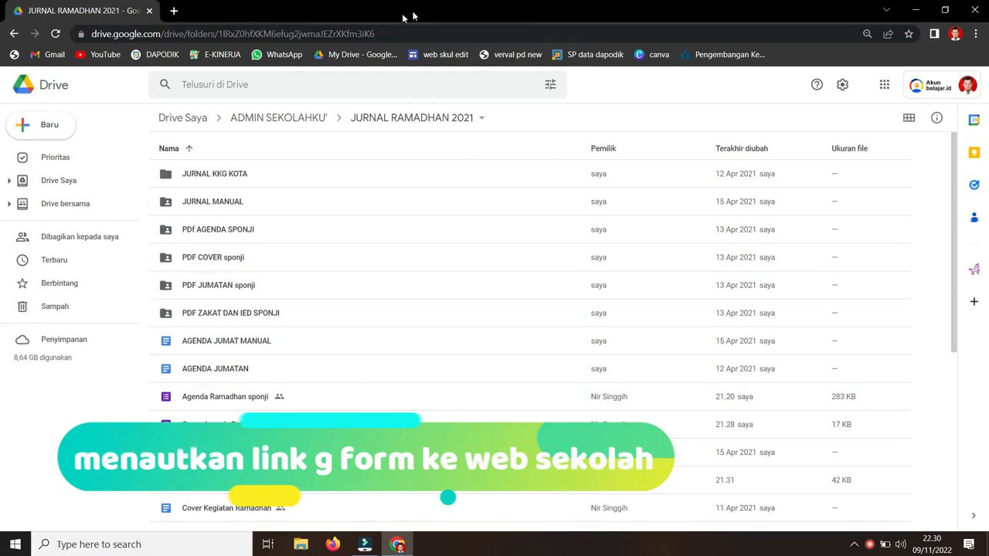
Open the bookmarked school site MY FIRST WEB for editing in Google Sites in a new browser tab and look over its home page.
left_click(176, 12)
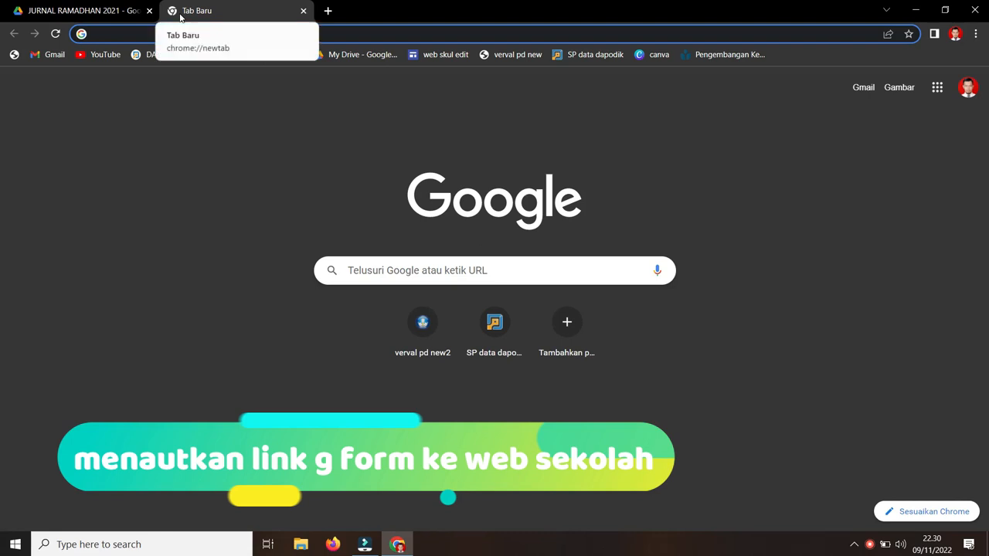
left_click(458, 56)
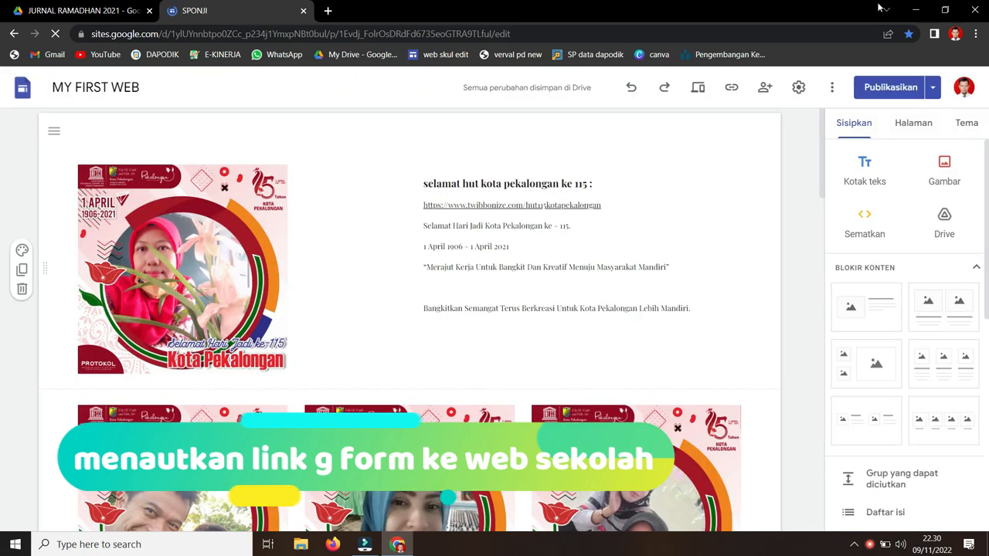
scroll(421, 313, "down", 5)
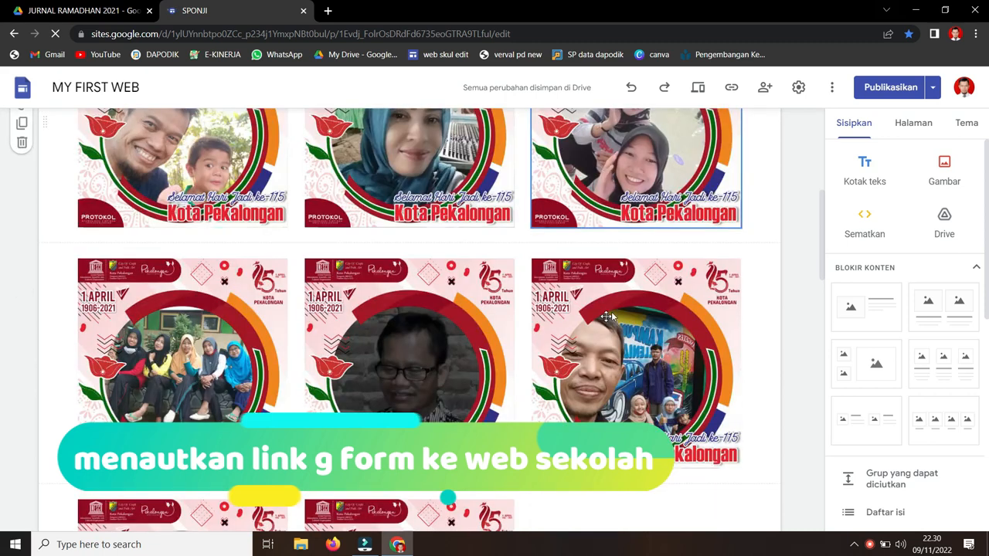
scroll(608, 316, "down", 3)
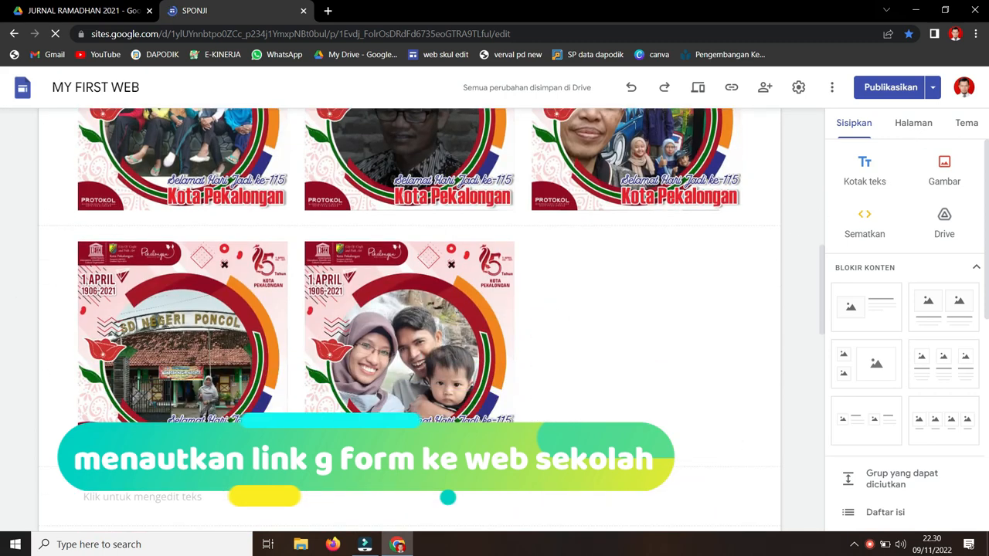
scroll(637, 366, "up", 6)
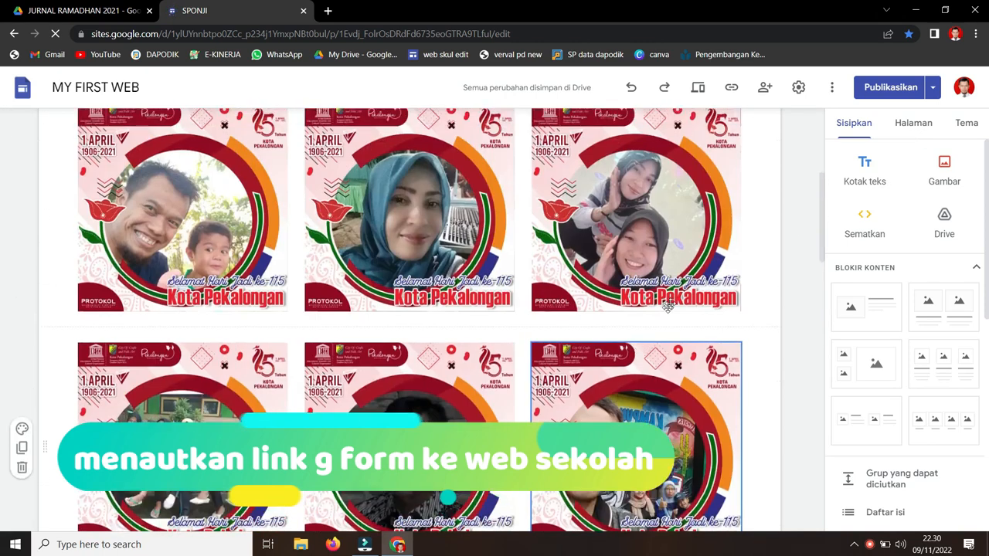
scroll(757, 160, "up", 2)
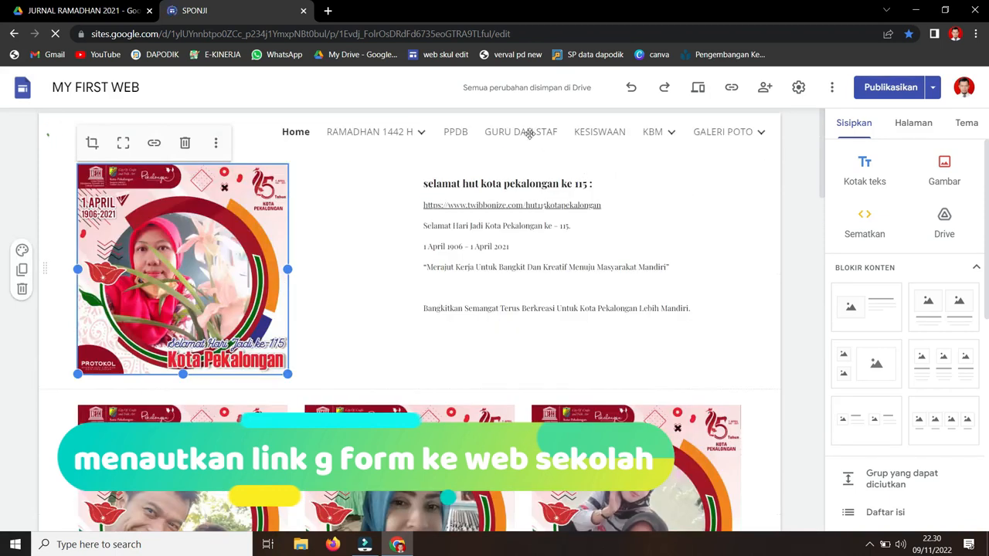
Open the site's RAMADHAN 1442 H page and look over its banner, linked images and fasting text.
left_click(380, 133)
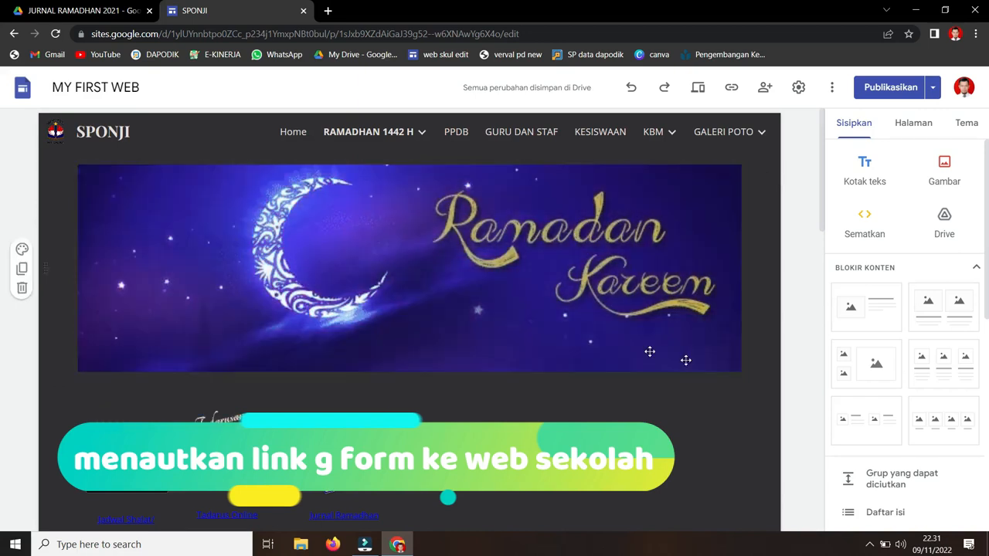
left_click_drag(587, 259, 588, 259)
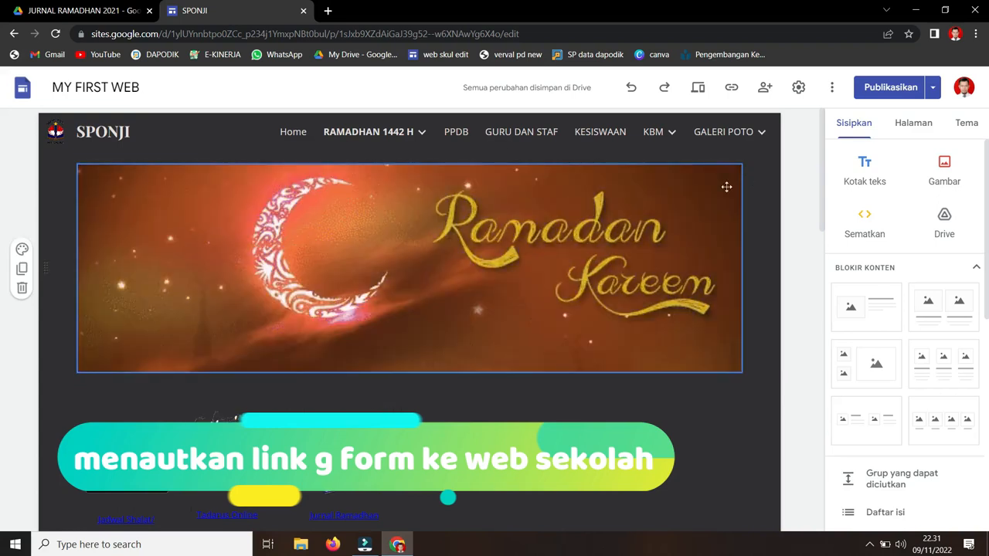
scroll(183, 372, "down", 3)
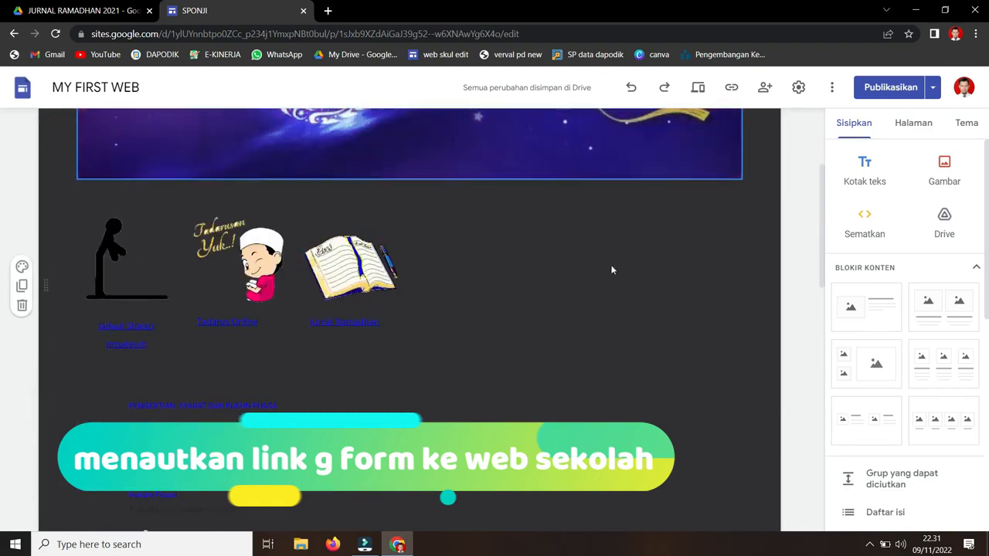
scroll(374, 351, "down", 1)
scroll(375, 352, "down", 3)
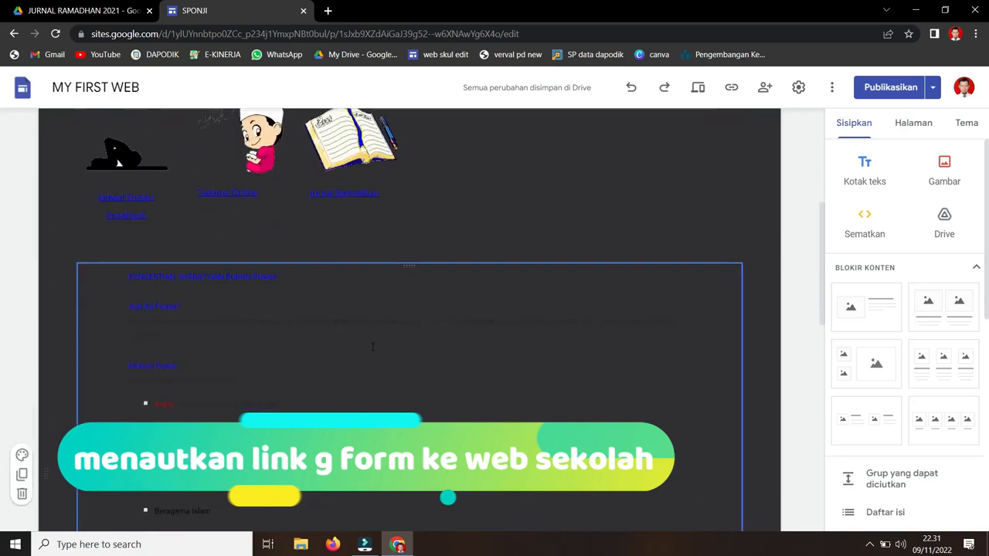
scroll(654, 223, "up", 7)
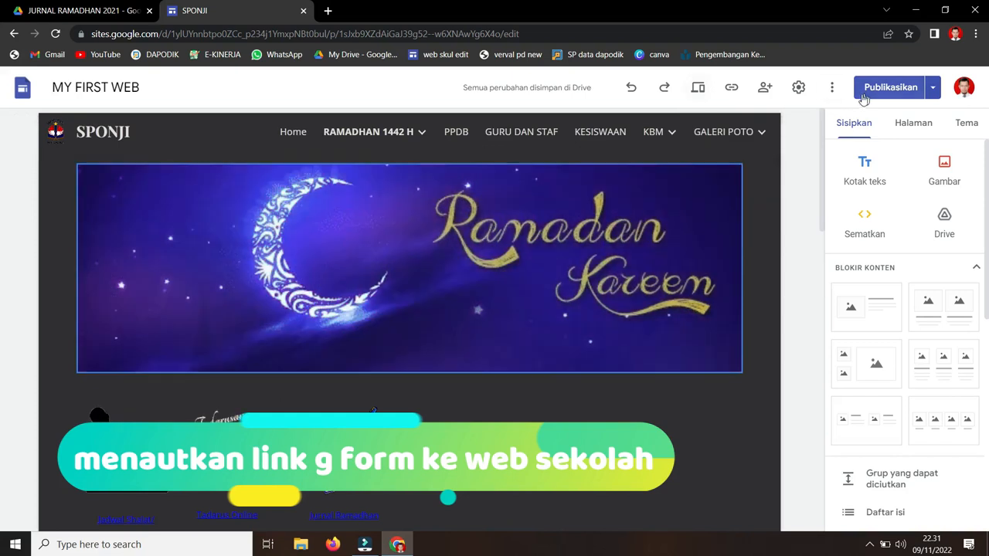
Show the site's page list, select RAMADHAN 1442 H and examine that page's linked images and text.
left_click(904, 127)
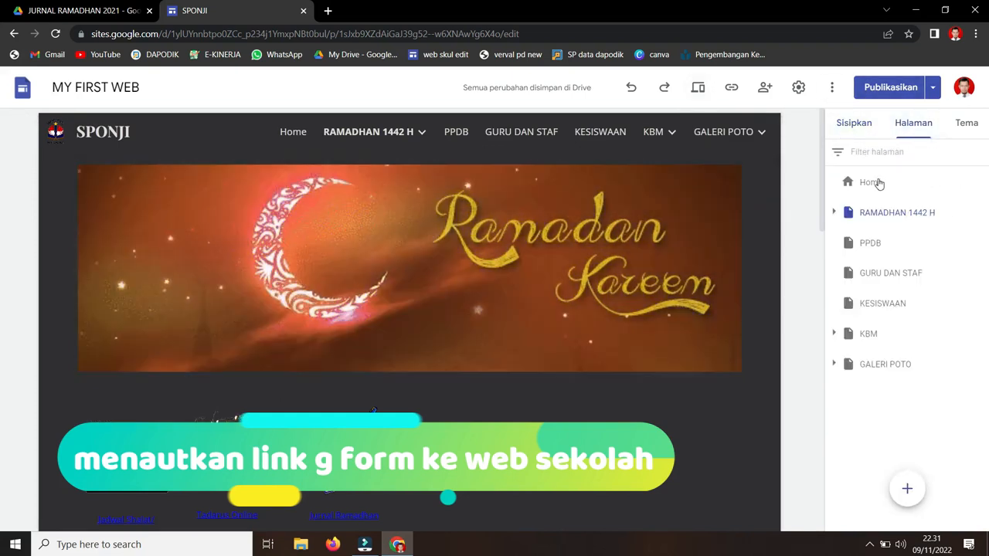
left_click(909, 219)
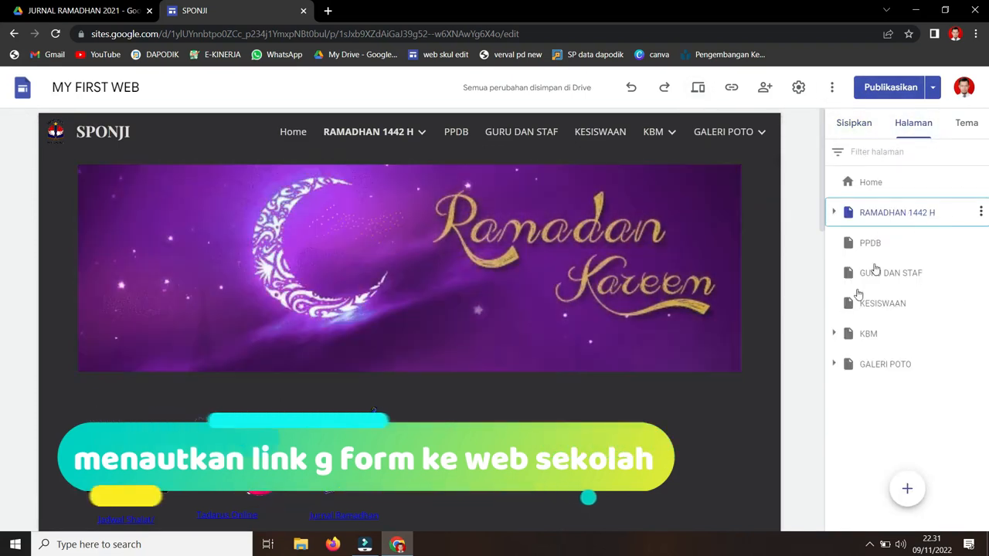
scroll(254, 456, "down", 3)
scroll(255, 455, "down", 3)
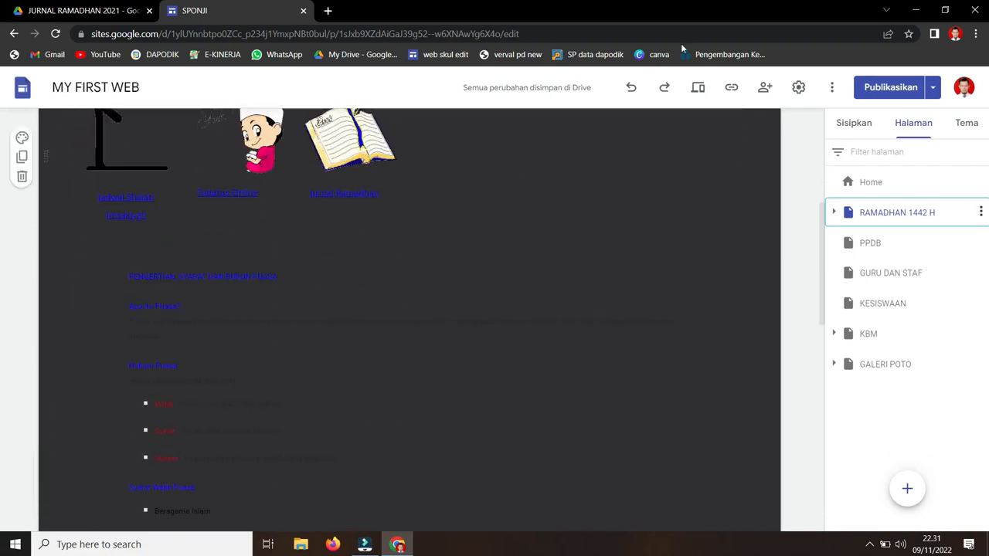
left_click(916, 11)
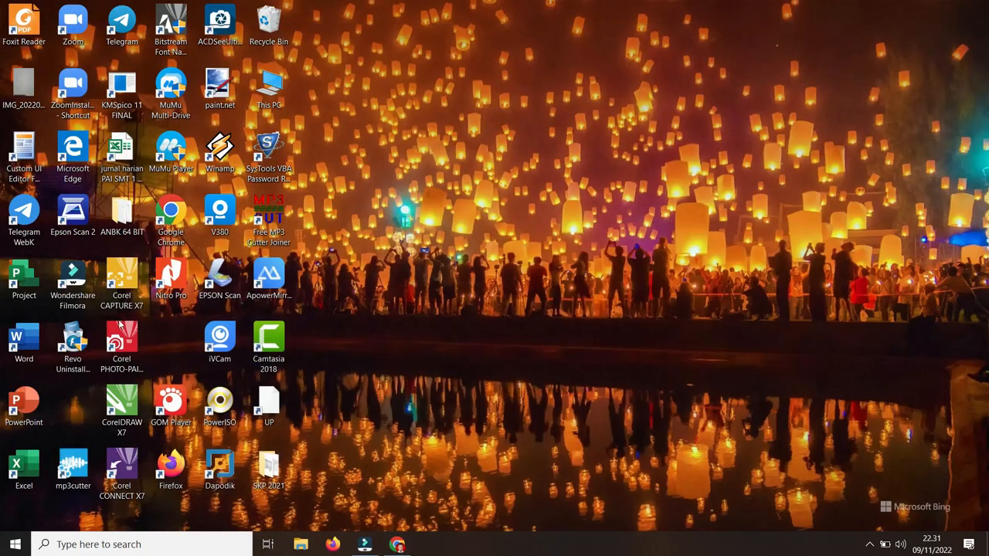
double_click(171, 215)
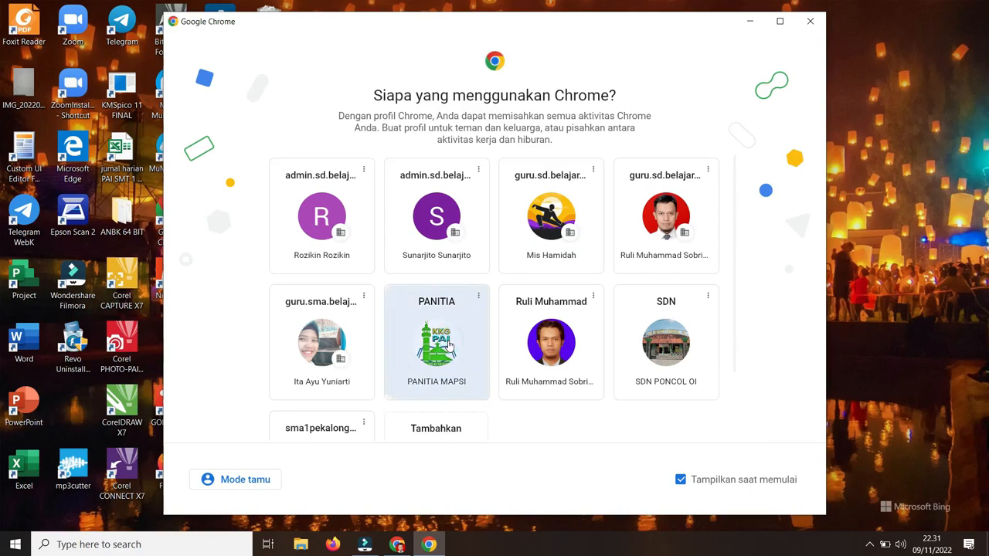
left_click(472, 348)
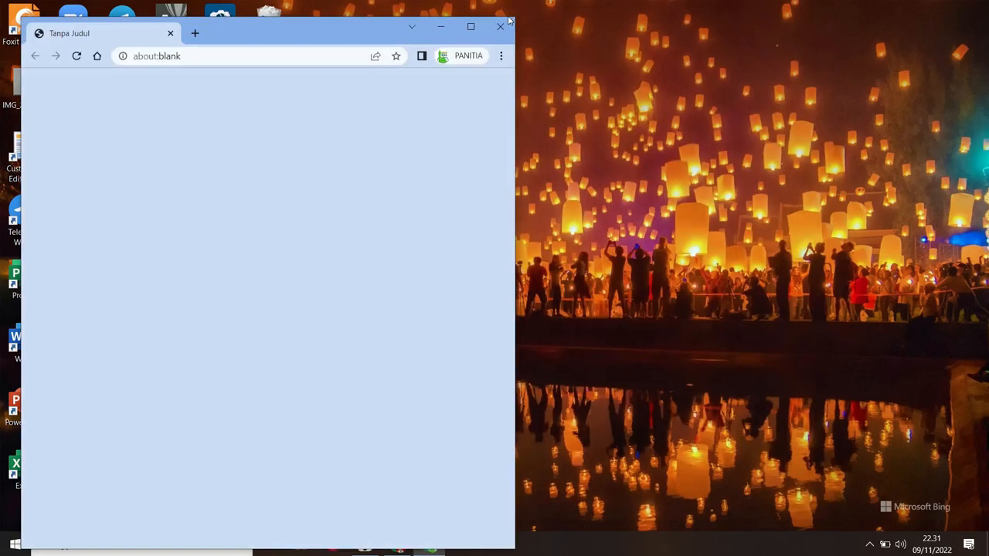
left_click(508, 26)
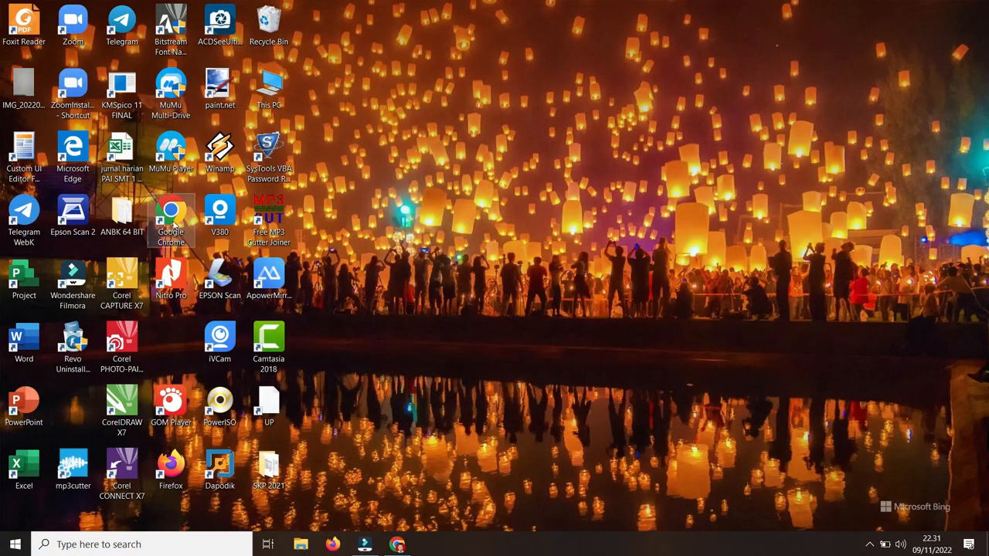
Open a Chrome window with the SDN profile and load the bookmarked WEB SPONJI EDIT site in it.
double_click(181, 224)
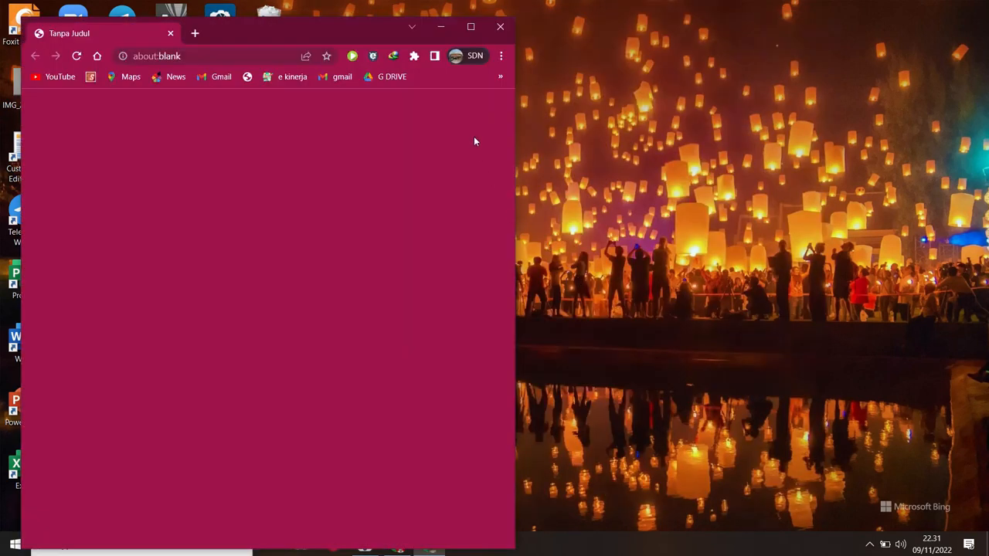
left_click(470, 27)
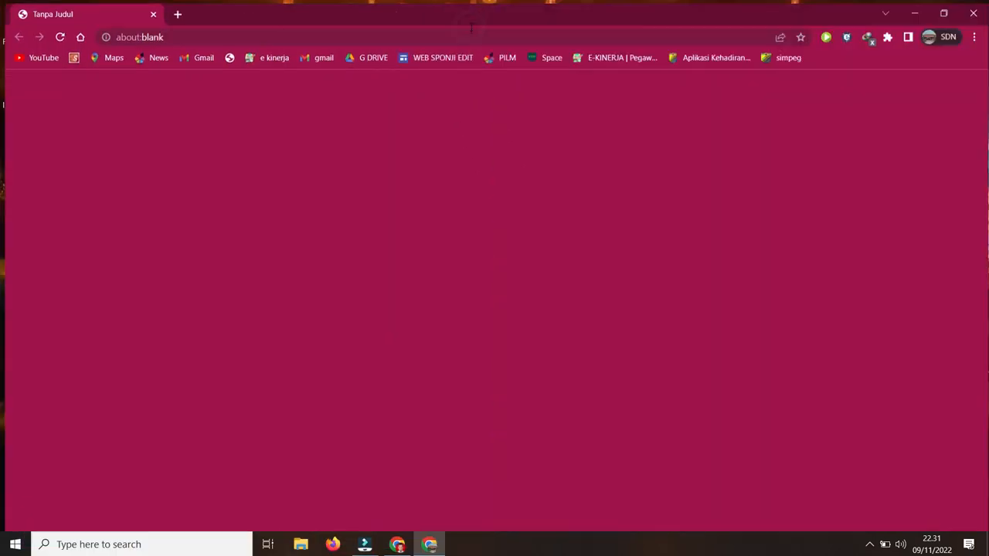
left_click(447, 59)
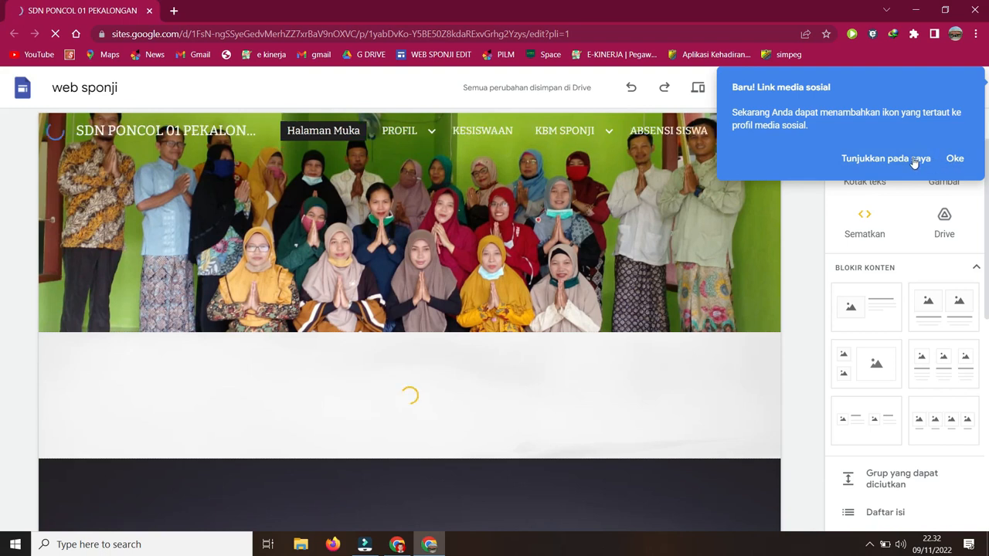
left_click(922, 166)
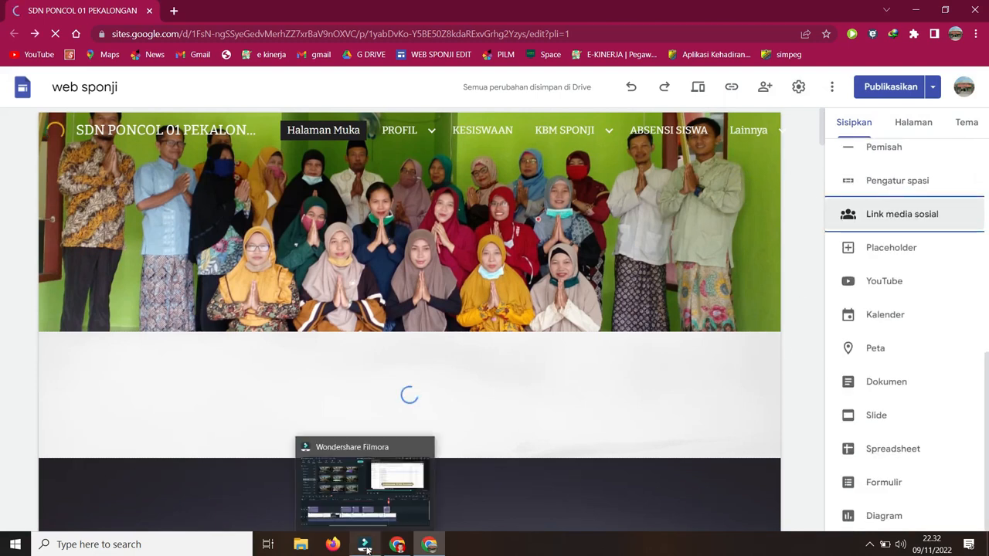
Switch to the other Chrome window, open the Agenda Ramadhan sponji form from the JURNAL RAMADHAN 2021 folder and close the SPONJI site tab.
left_click(408, 530)
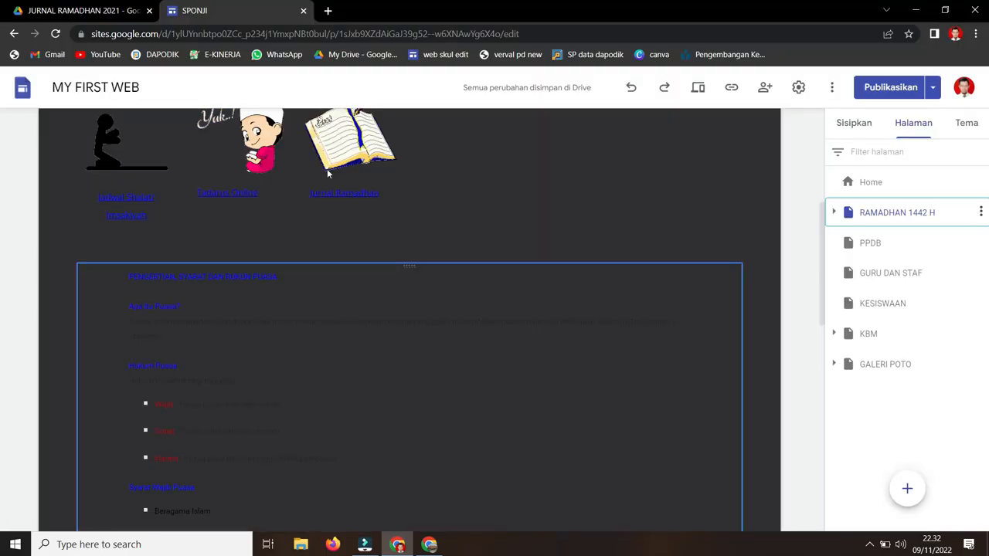
left_click(133, 14)
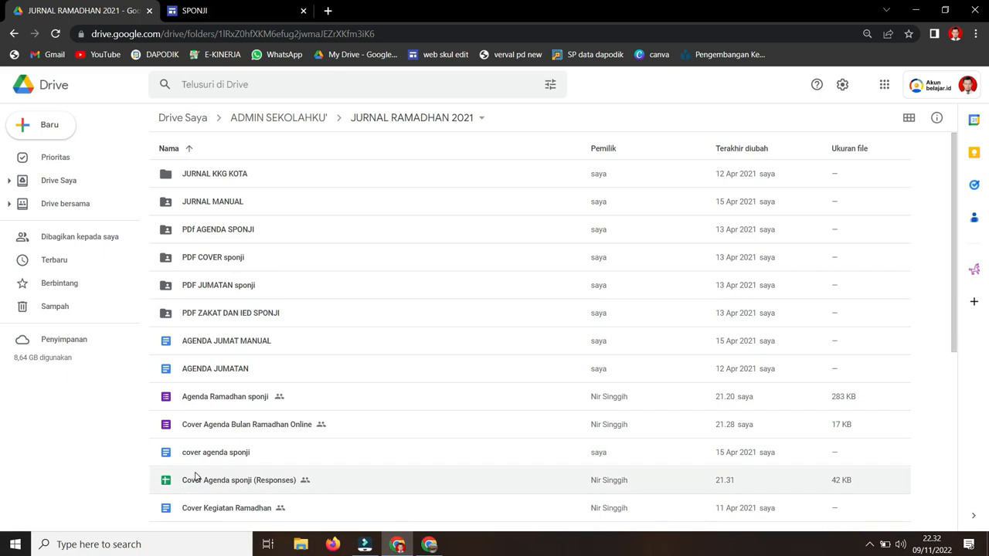
scroll(196, 477, "down", 1)
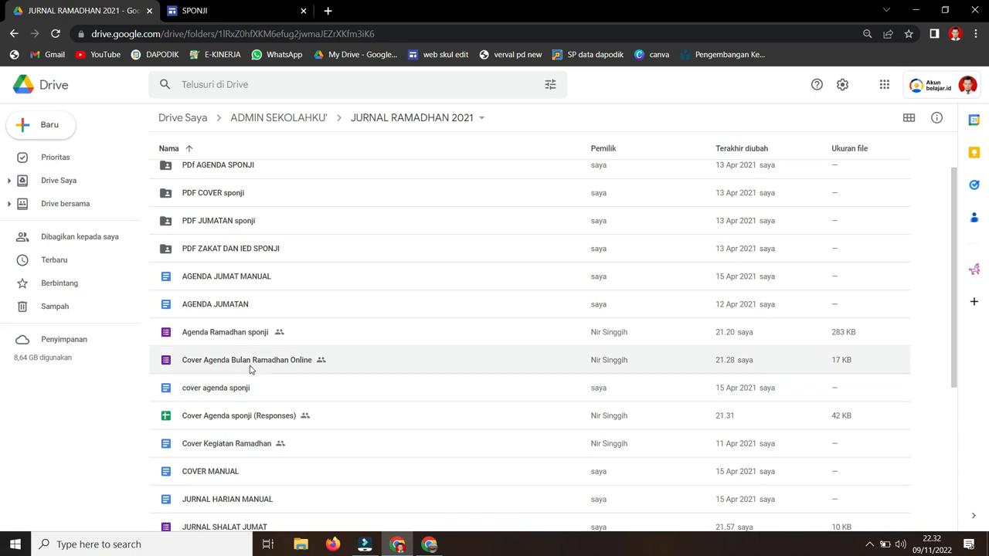
left_click(241, 338)
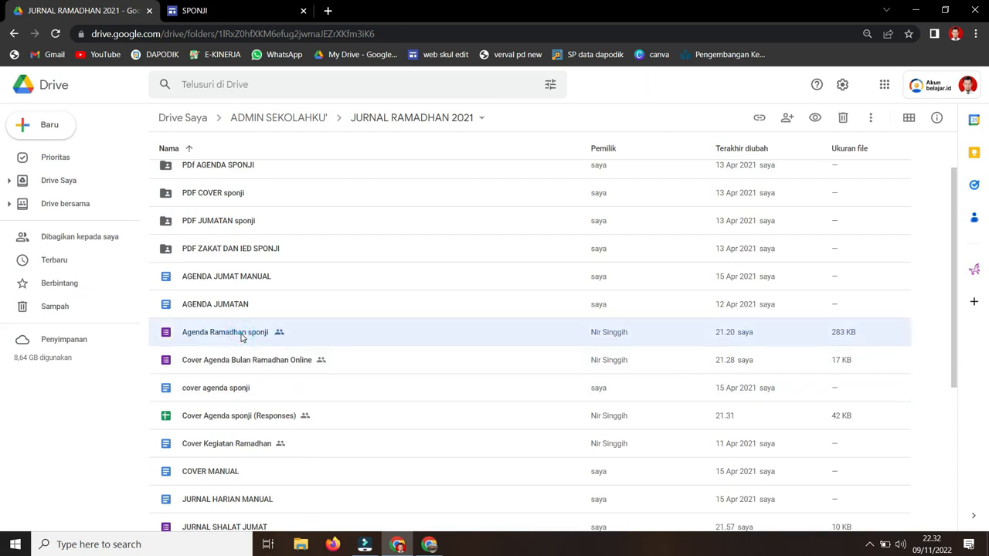
double_click(241, 337)
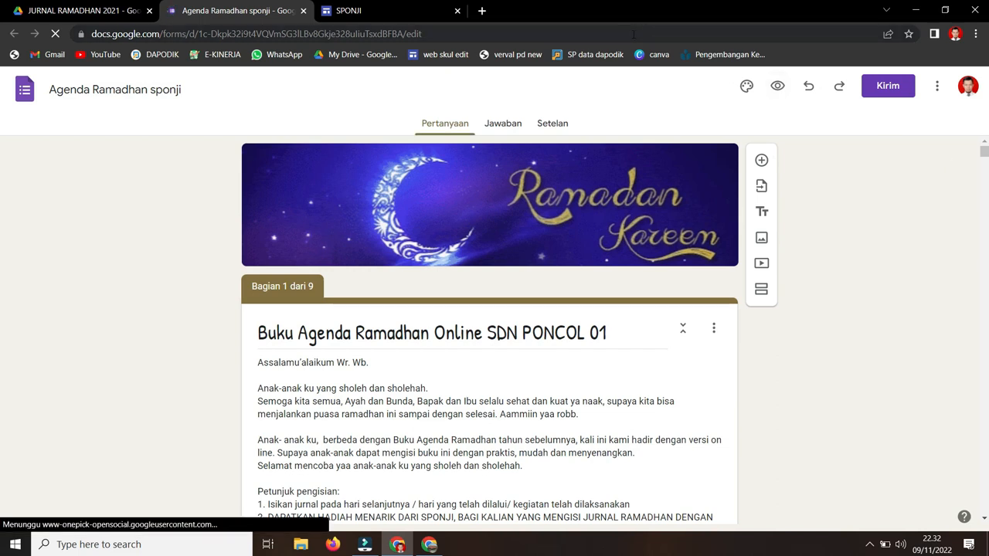
left_click(457, 11)
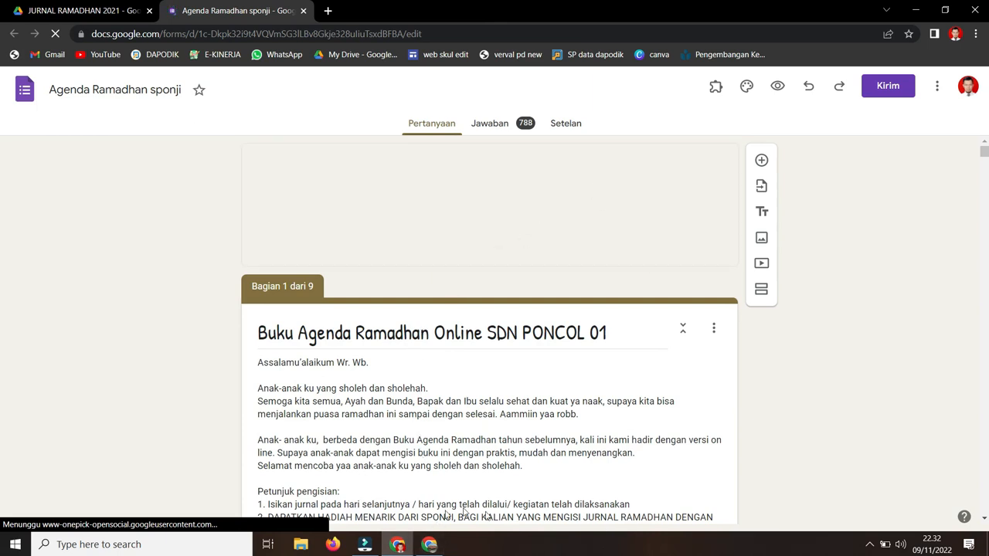
Open the pre-filled link page of the Agenda Ramadhan sponji form and select its web address.
left_click(435, 546)
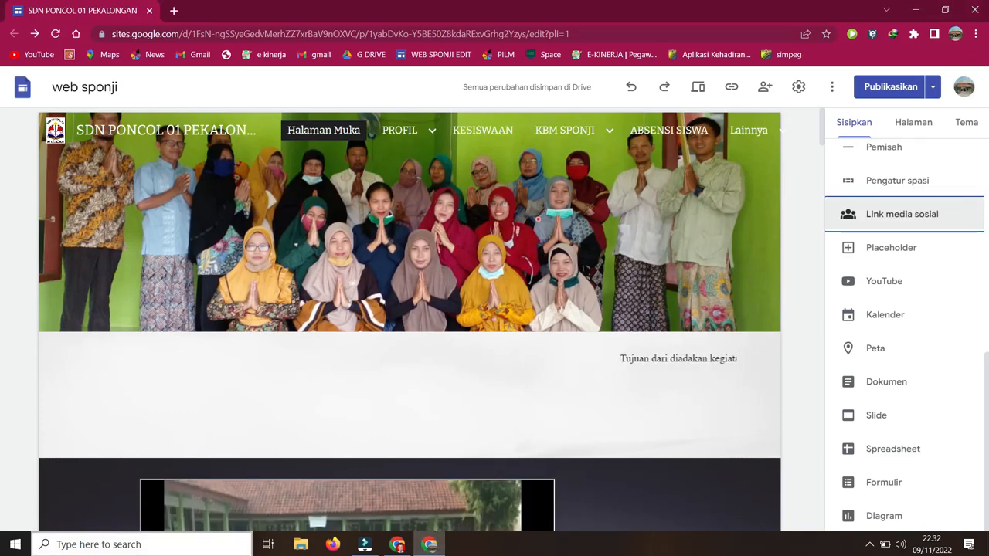
left_click(397, 545)
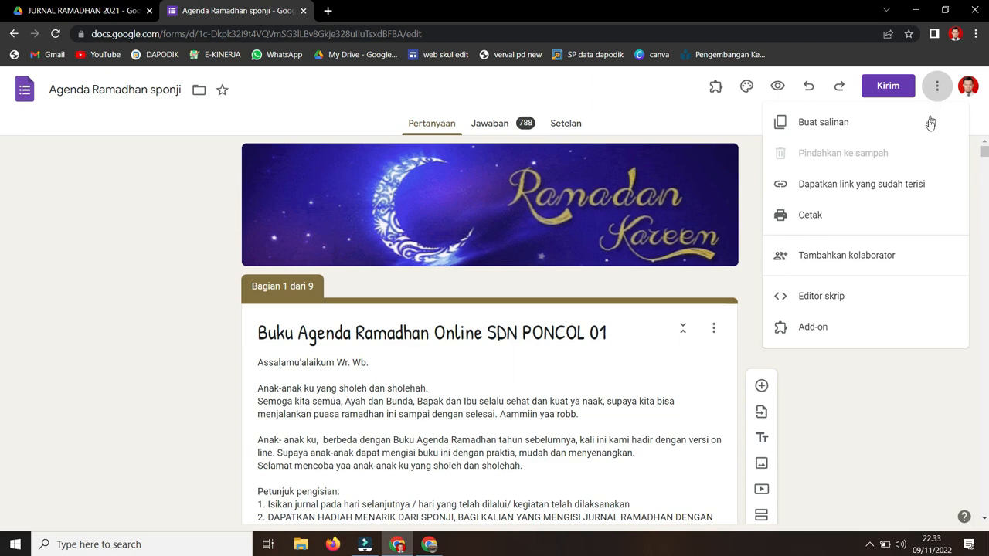
left_click(895, 187)
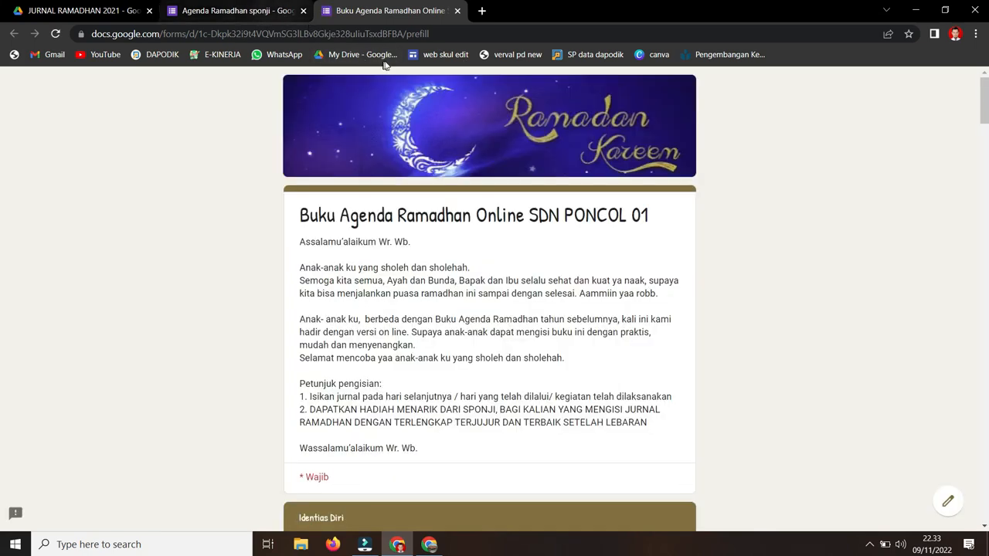
left_click(416, 34)
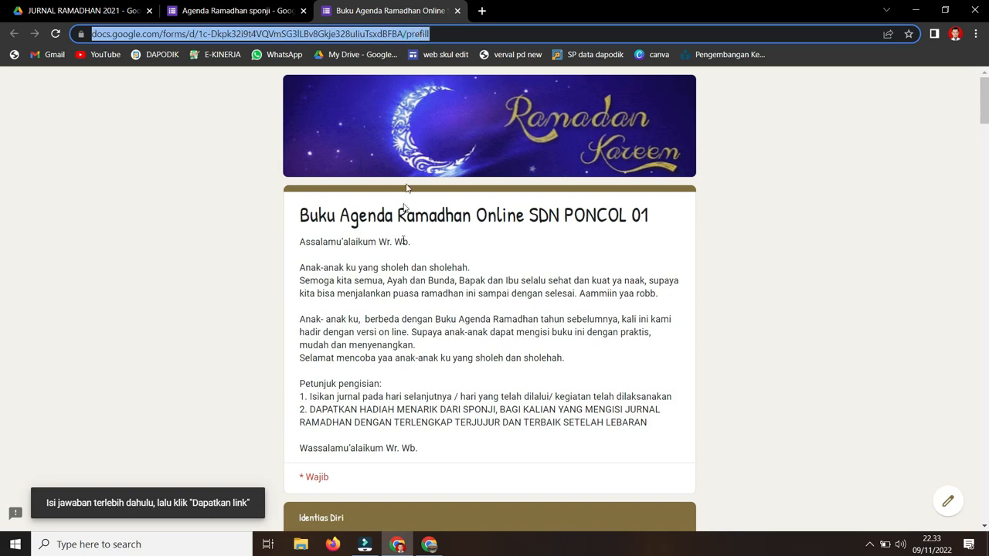
Return to the web sponji site, expand RAMADHAN 1442H in its page list and open that page at its journal images.
left_click(429, 545)
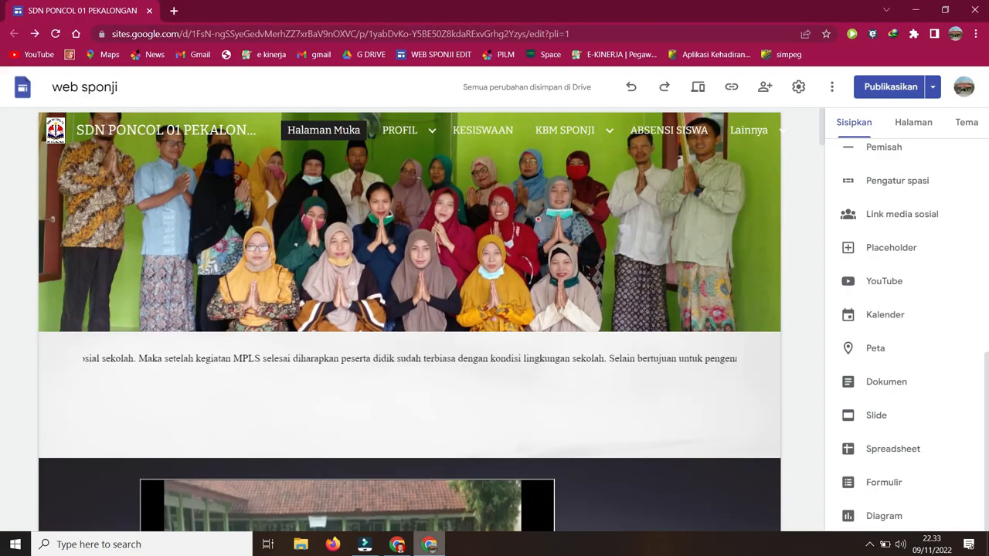
mouse_move(356, 152)
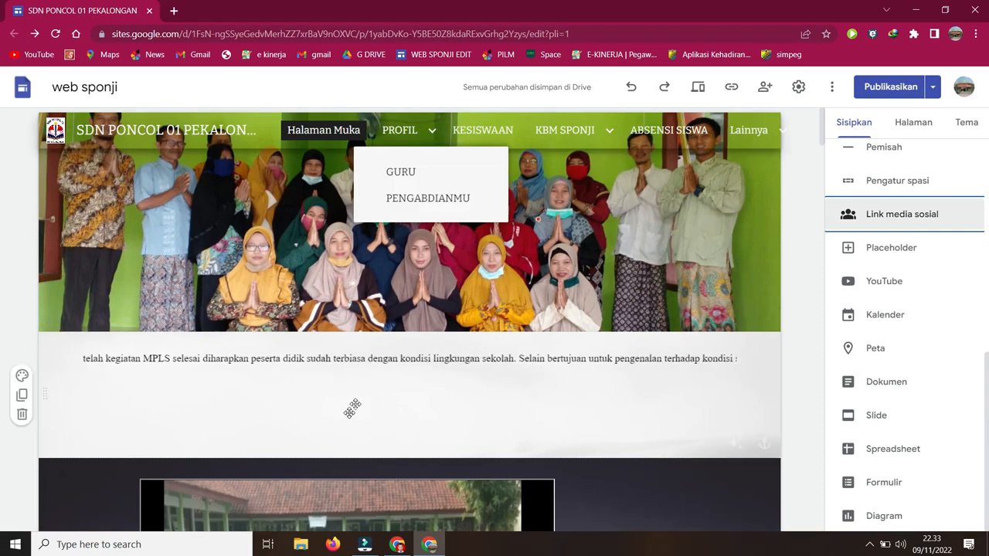
scroll(402, 371, "down", 3)
scroll(415, 361, "up", 3)
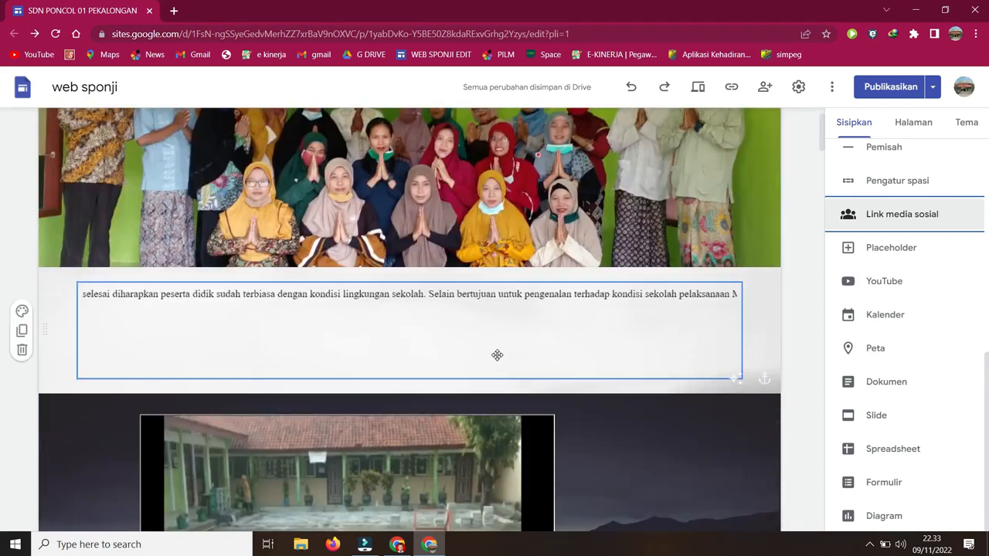
left_click(921, 129)
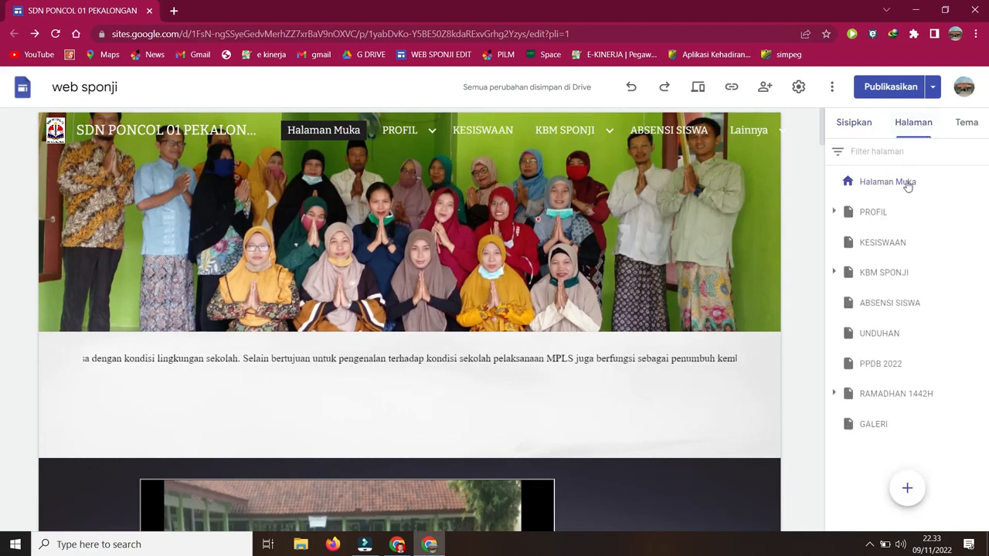
left_click(835, 395)
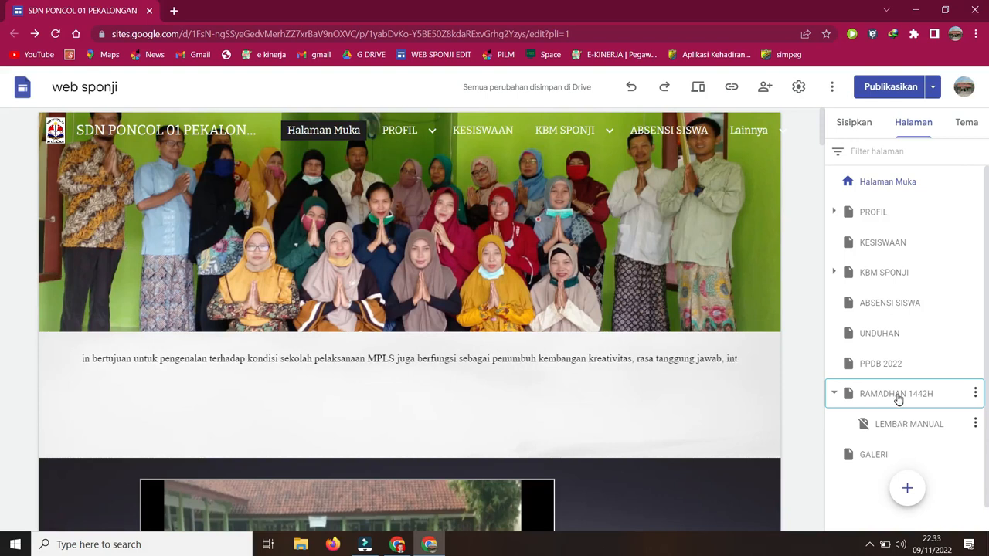
left_click(896, 397)
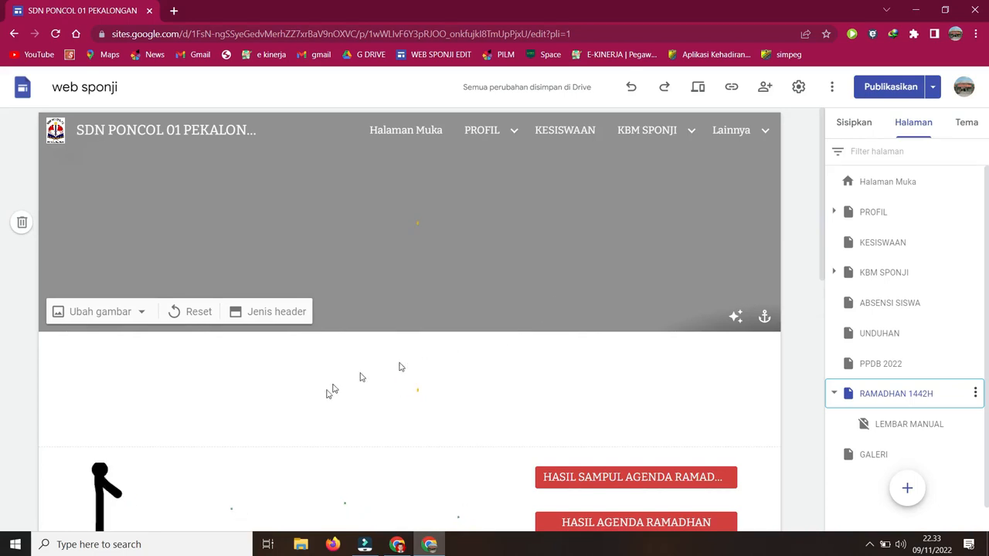
scroll(330, 380, "down", 3)
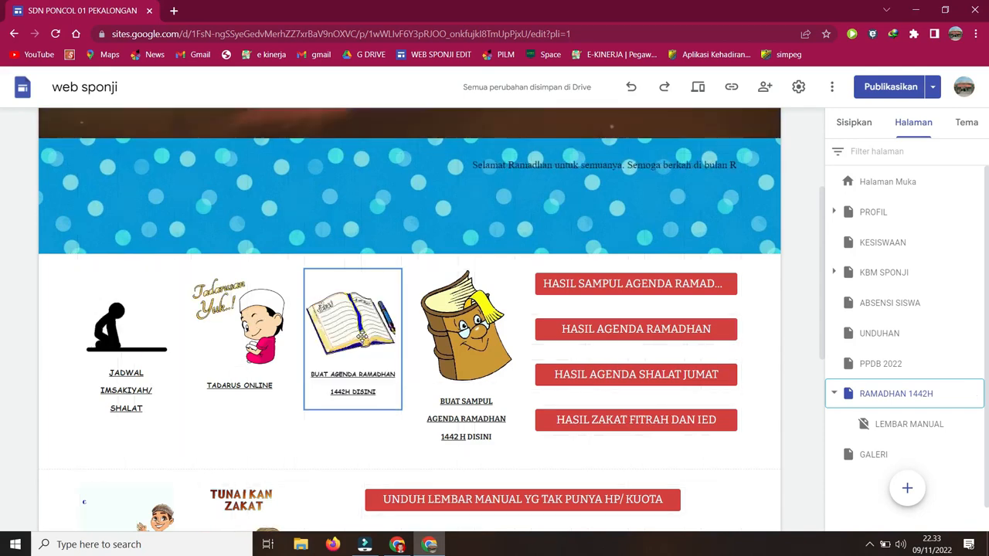
Open the link of the caption BUAT AGENDA RAMADHAN 1442H DISINI for editing and apply its Google Forms address.
left_click(360, 376)
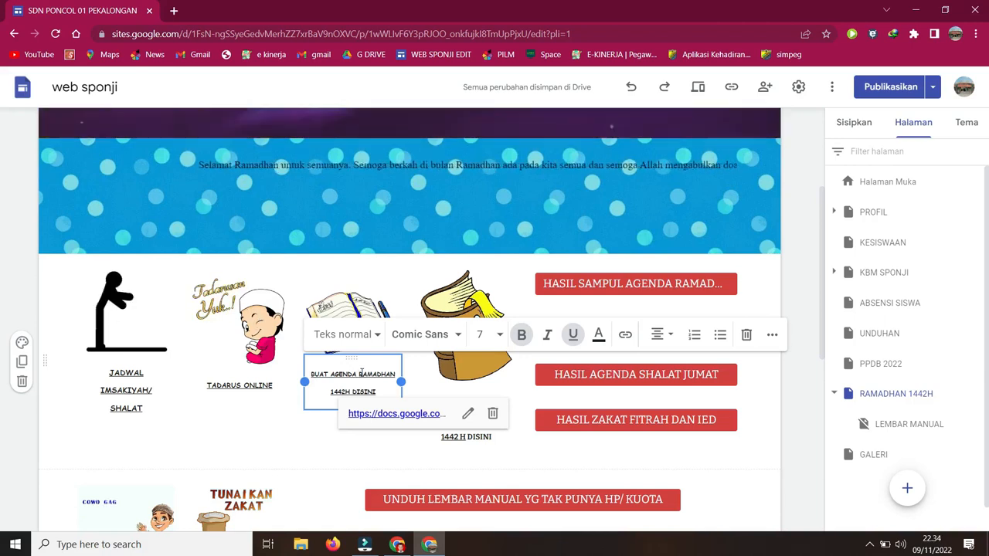
left_click(468, 415)
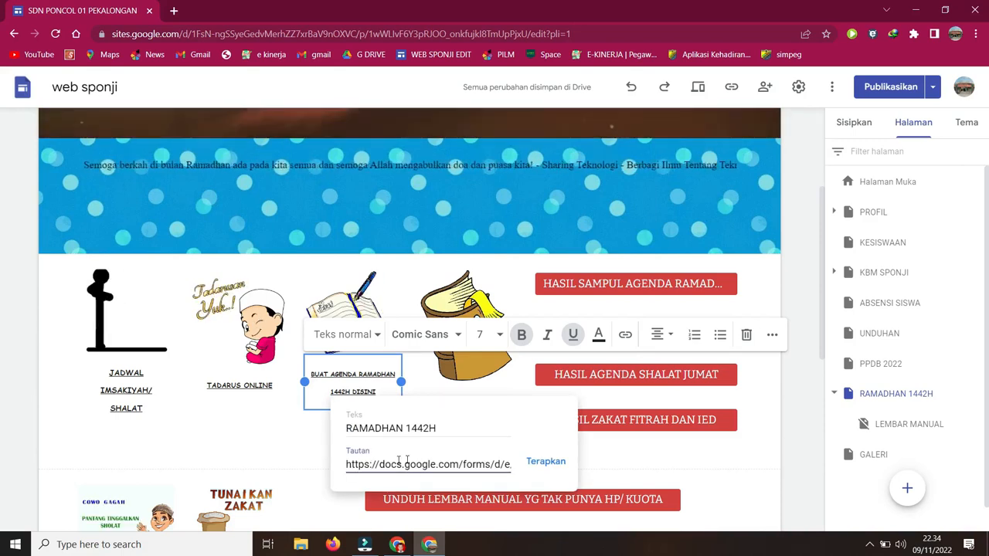
left_click(538, 470)
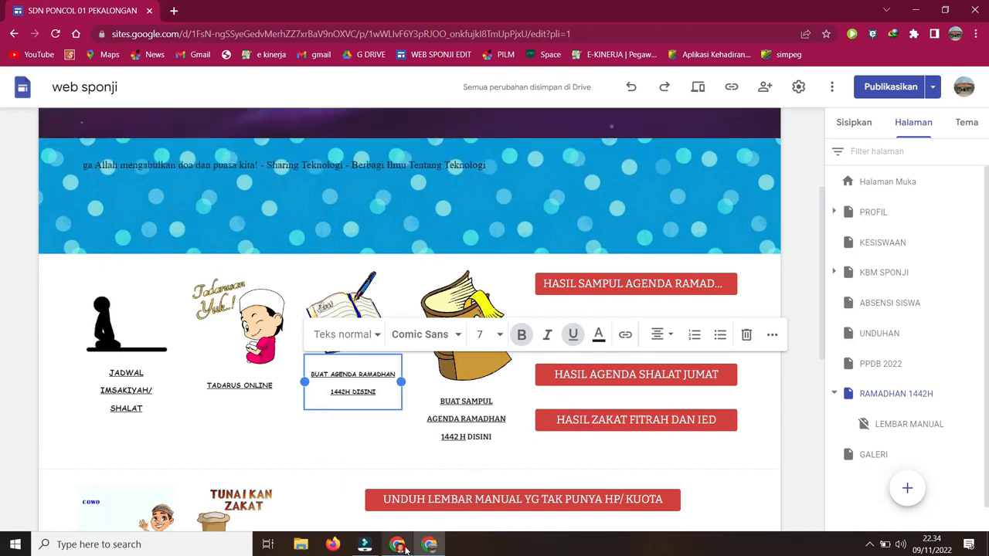
Copy the respondent link of the Cover Agenda Bulan Ramadhan Online form from Drive and return to the web sponji site.
mouse_move(406, 547)
left_click(402, 483)
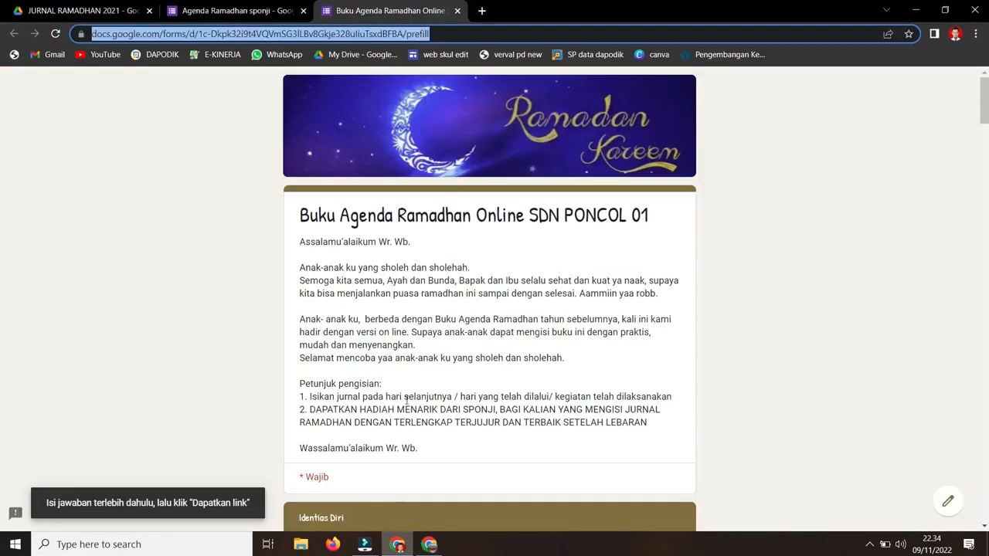
left_click(115, 8)
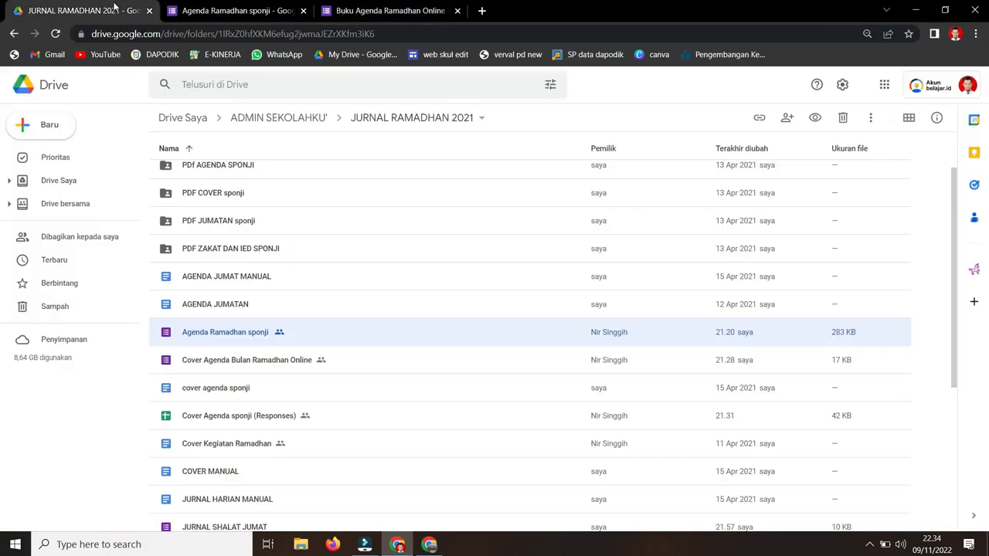
right_click(250, 363)
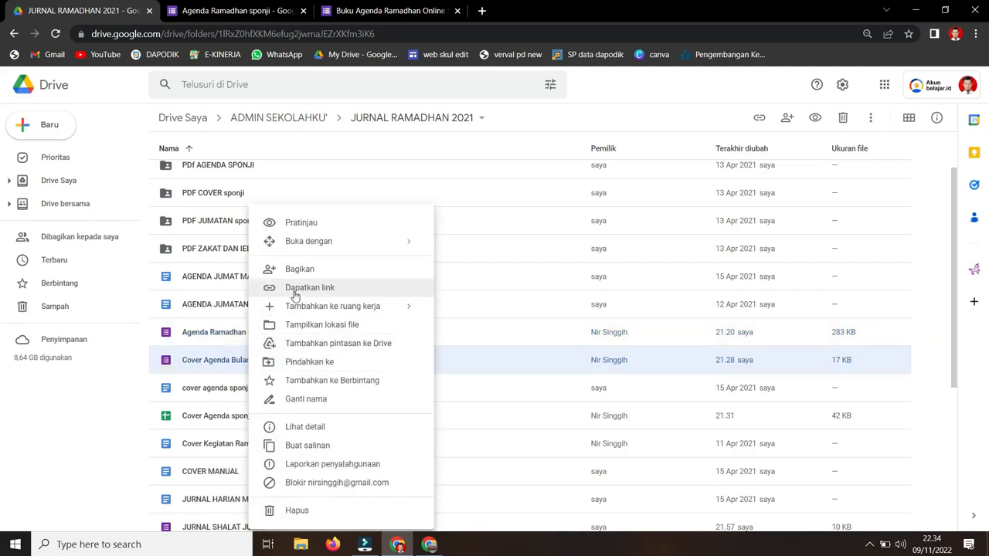
left_click(294, 290)
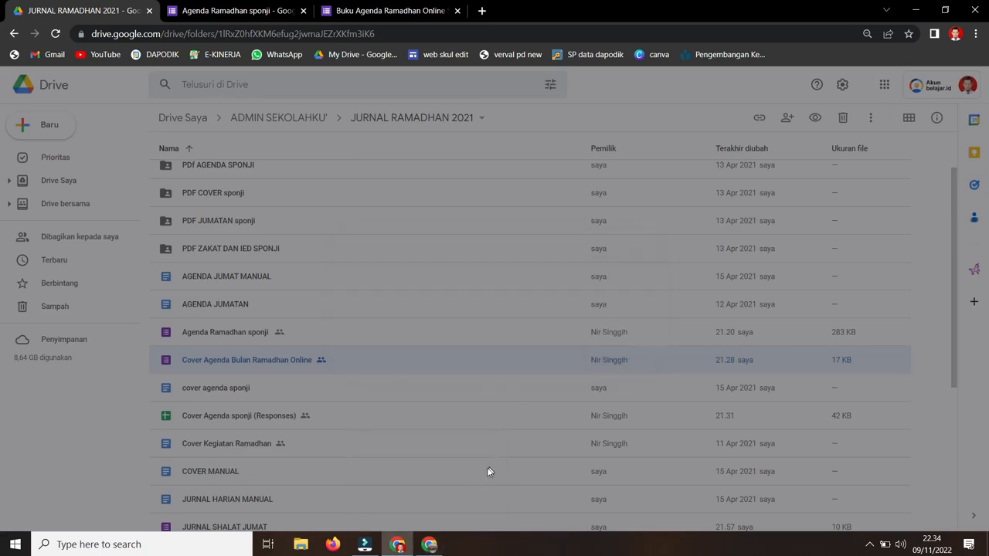
left_click(414, 412)
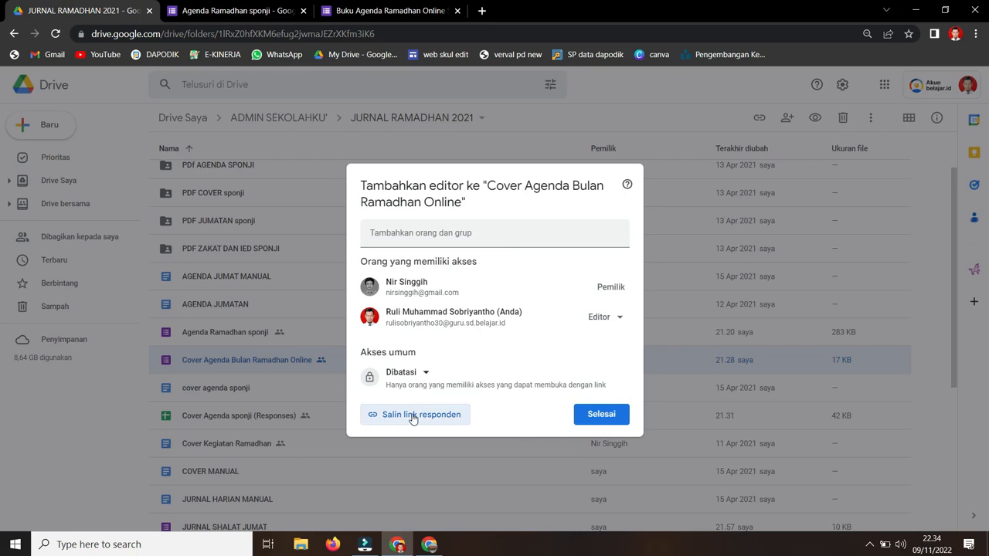
left_click(603, 415)
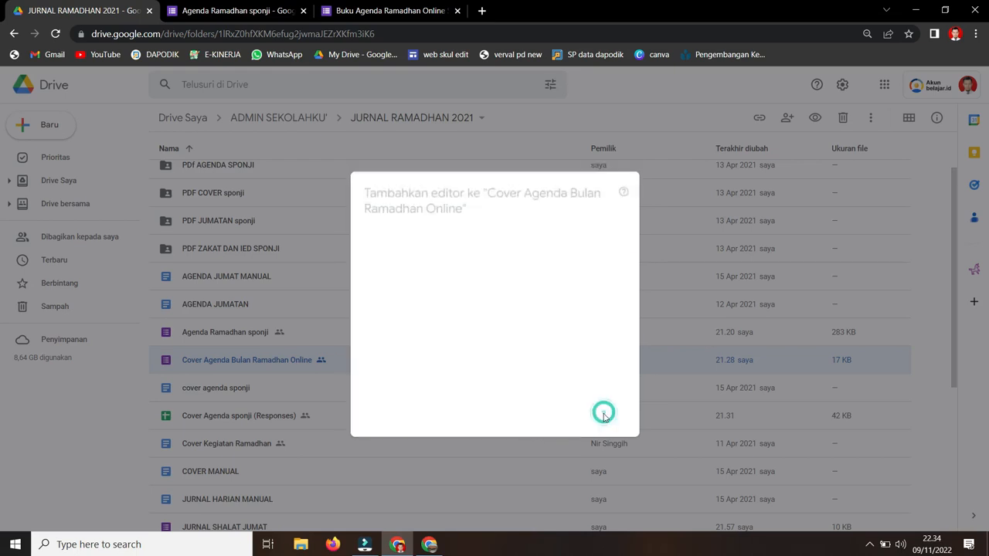
left_click(431, 545)
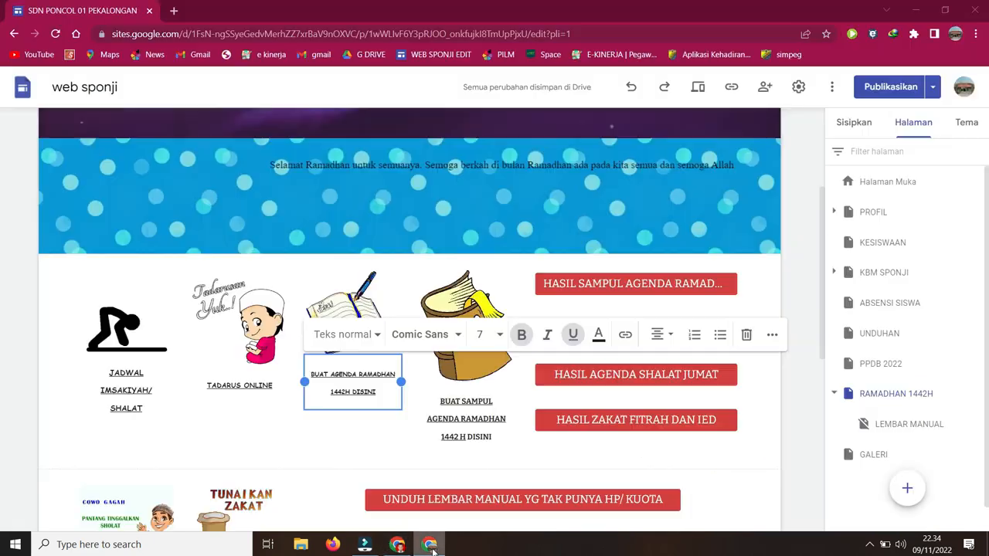
Open the link of the caption BUAT SAMPUL AGENDA RAMADHAN 1442 H DISINI for editing and apply its Google Forms address.
left_click(482, 400)
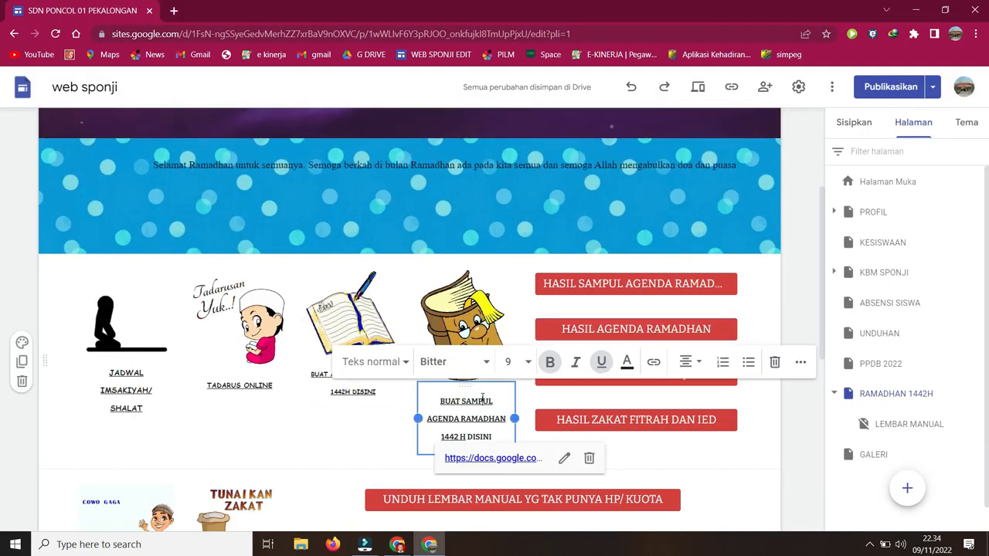
left_click(563, 460)
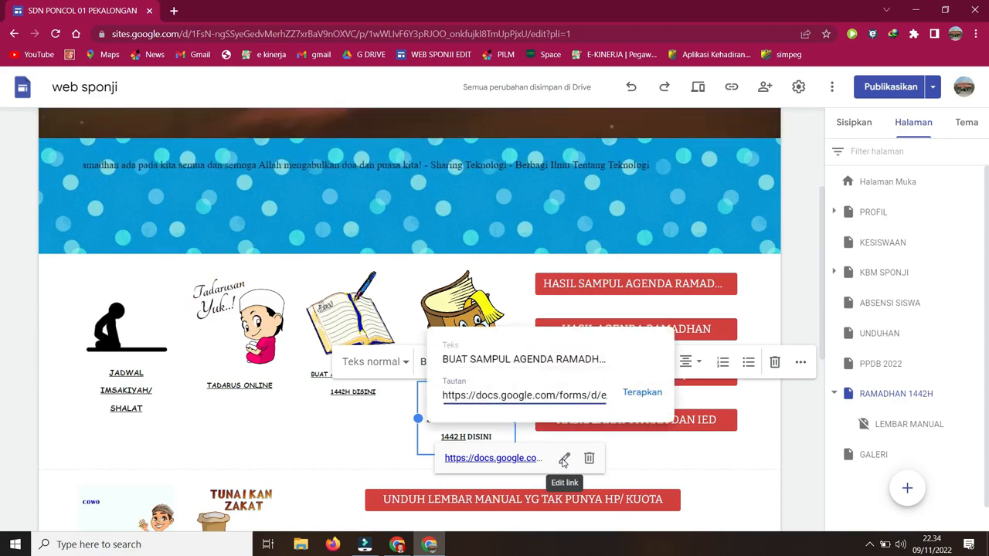
left_click(640, 392)
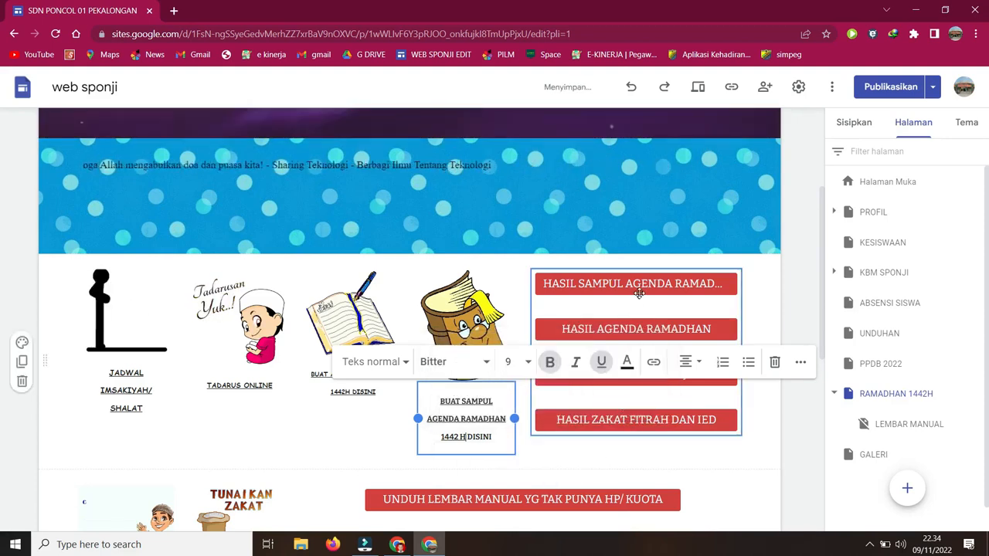
Look over the RAMADHAN 1442H page in the editor and check the link behind the caption BUAT AGENDA SHALAT JUMÁT.
scroll(640, 293, "up", 5)
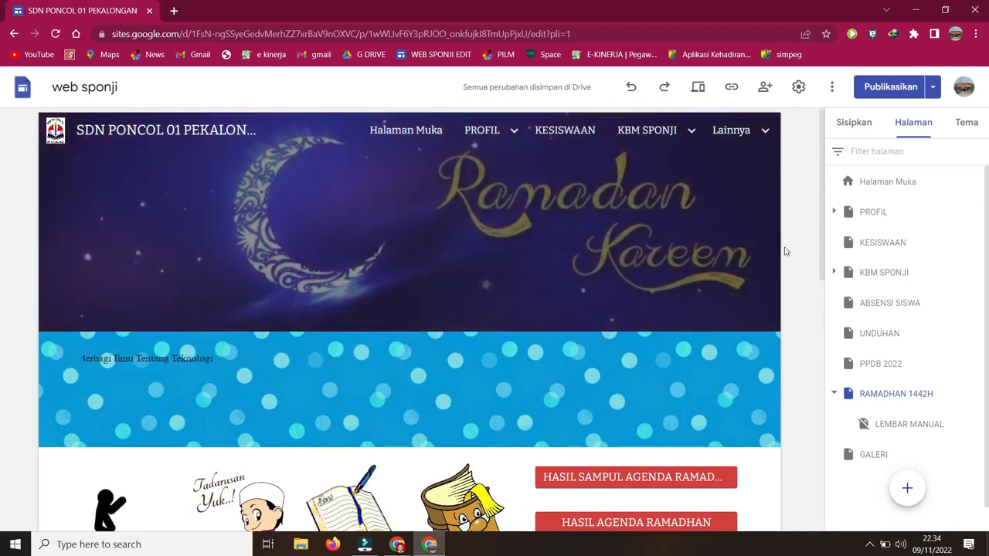
scroll(594, 188, "down", 5)
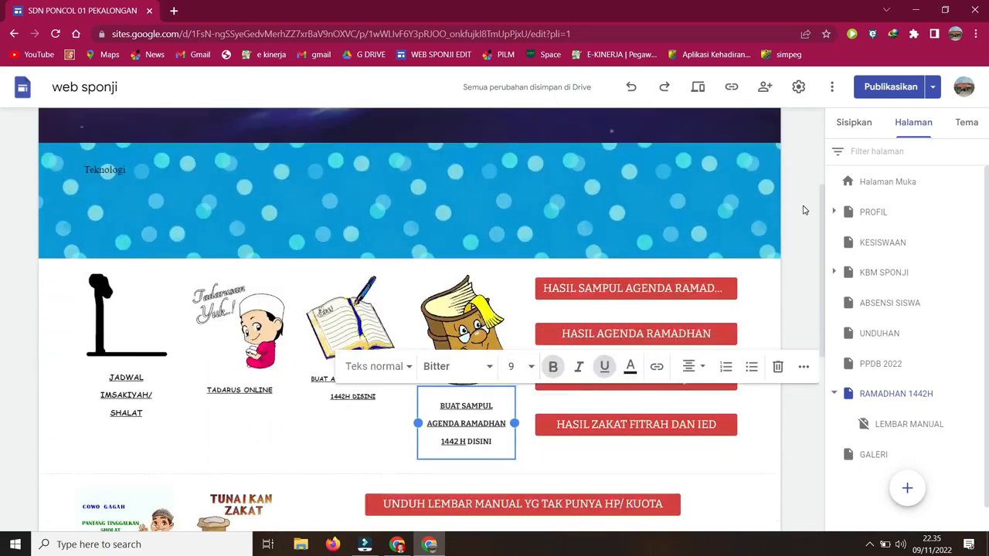
scroll(803, 210, "down", 3)
scroll(799, 318, "down", 2)
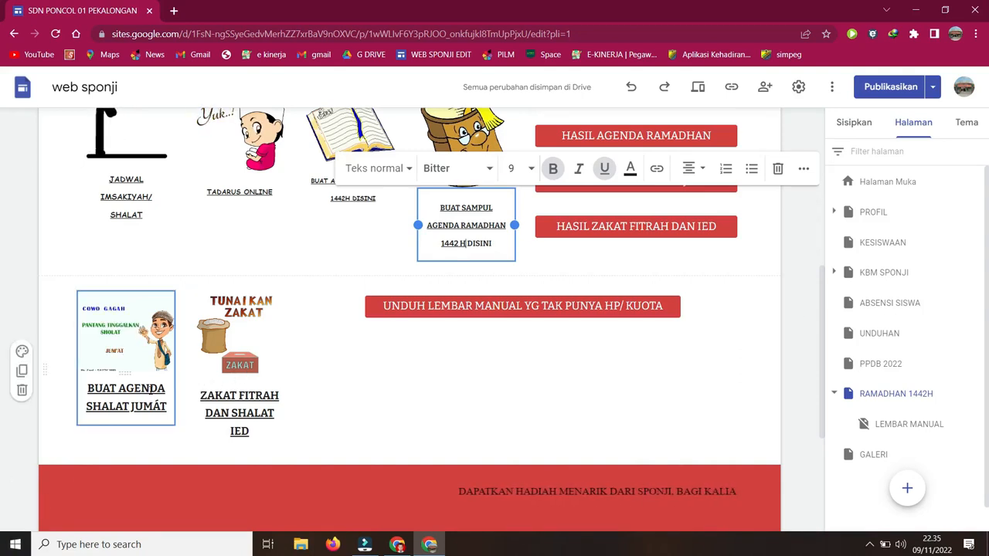
left_click(149, 388)
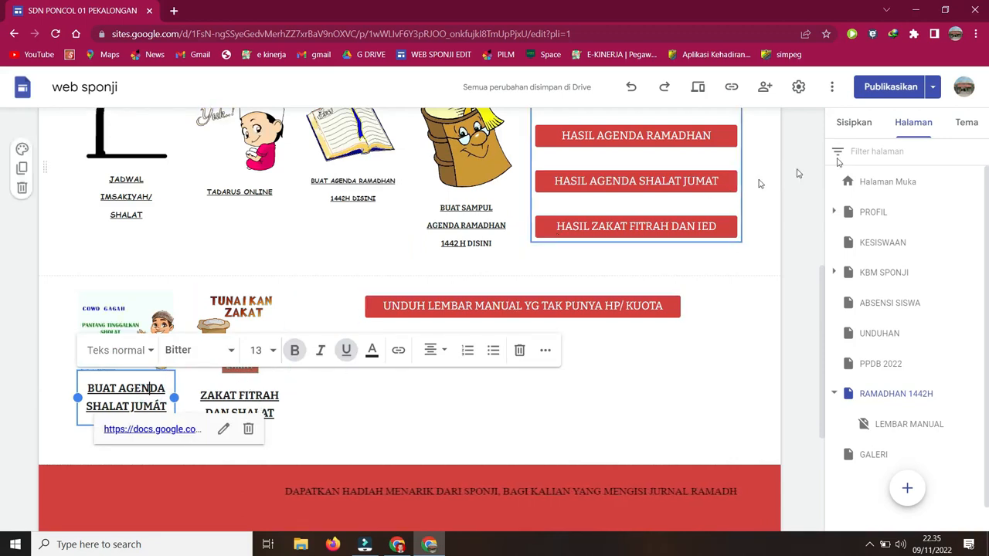
scroll(367, 243, "up", 2)
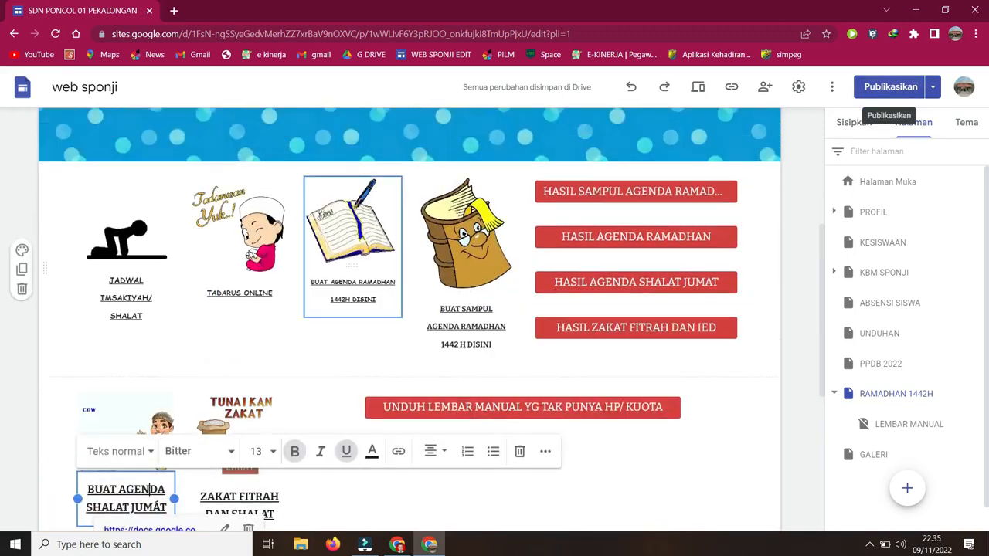
scroll(410, 263, "up", 2)
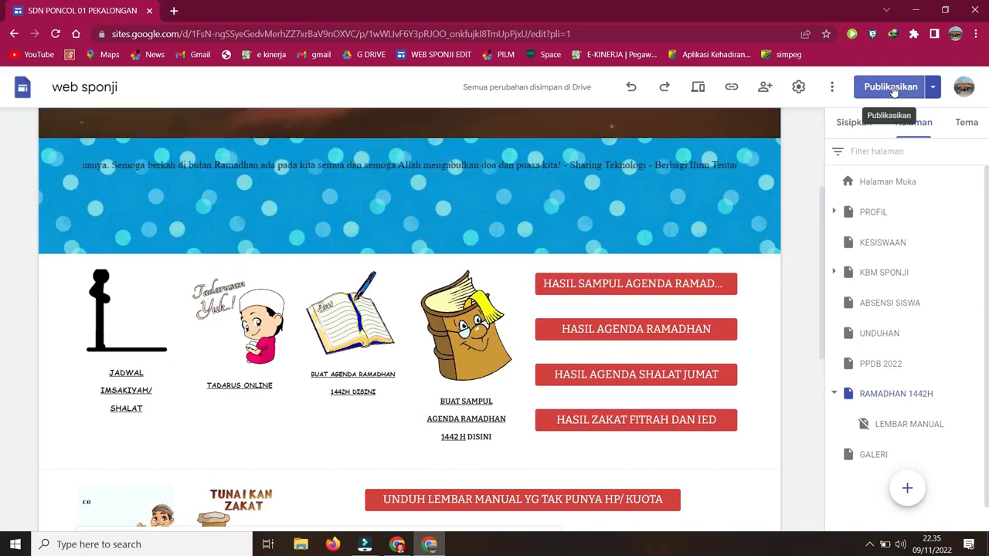
left_click(175, 11)
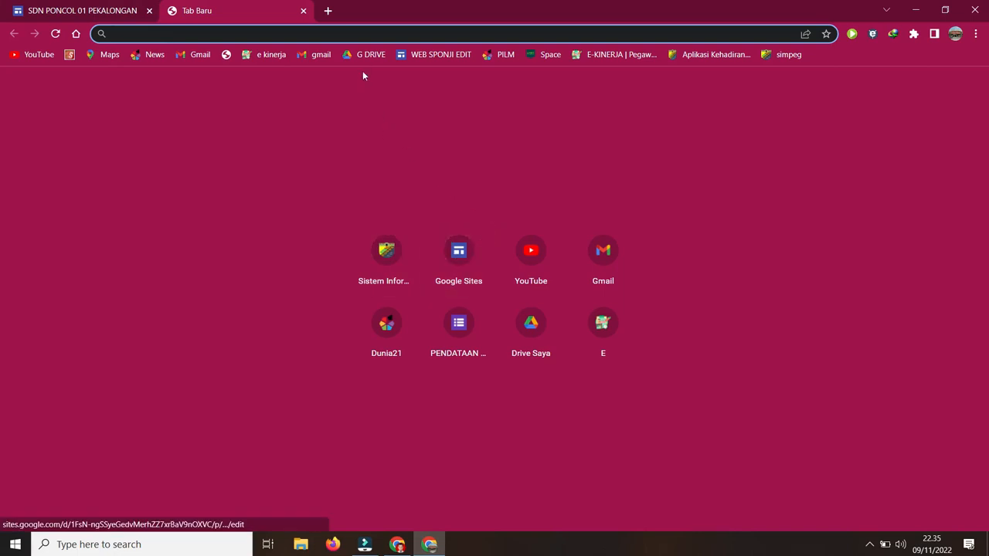
type("sd")
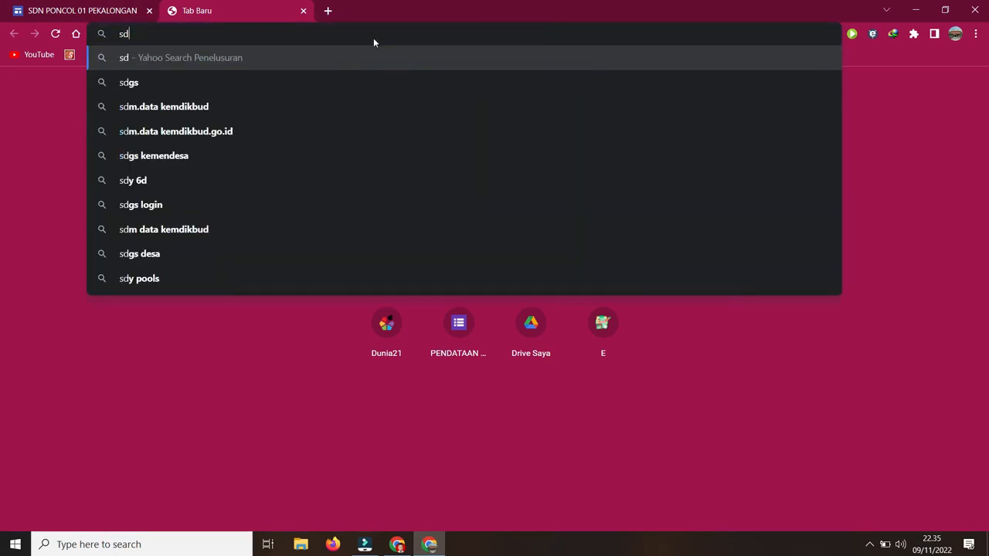
type("nponc")
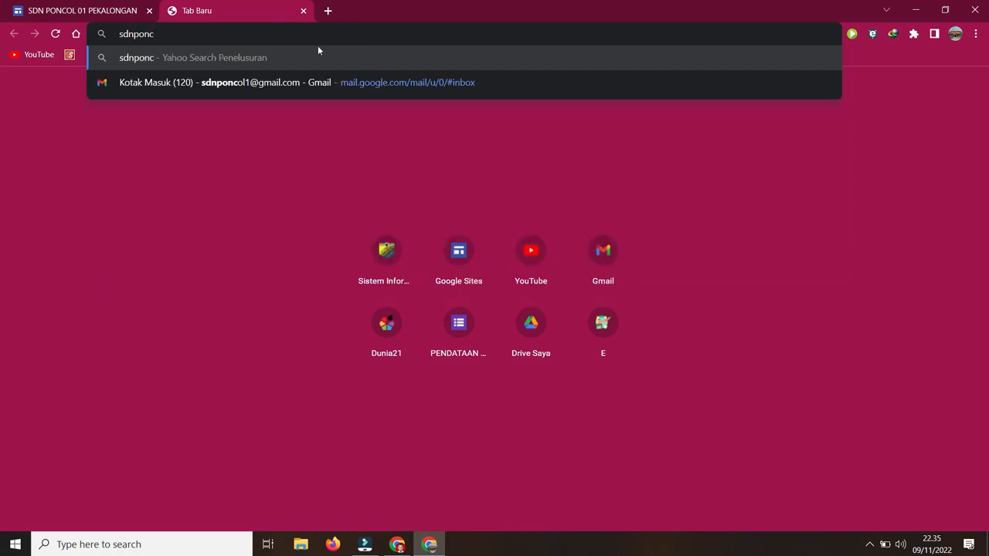
type("ol")
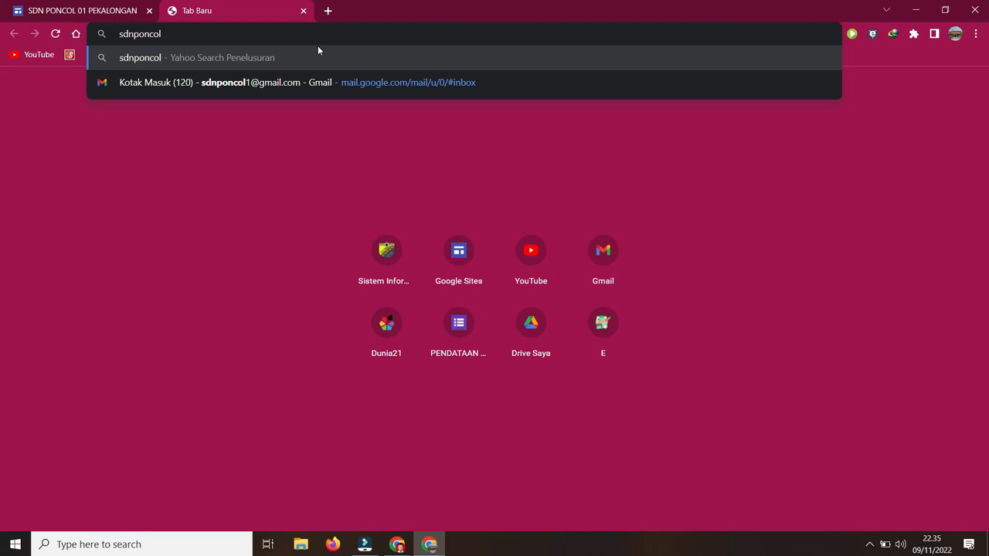
type("01")
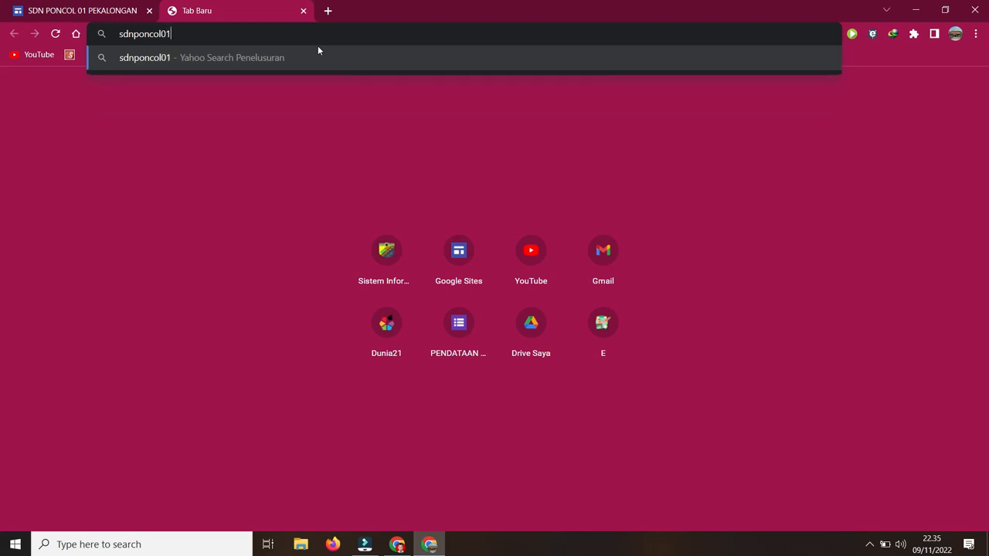
key("Return")
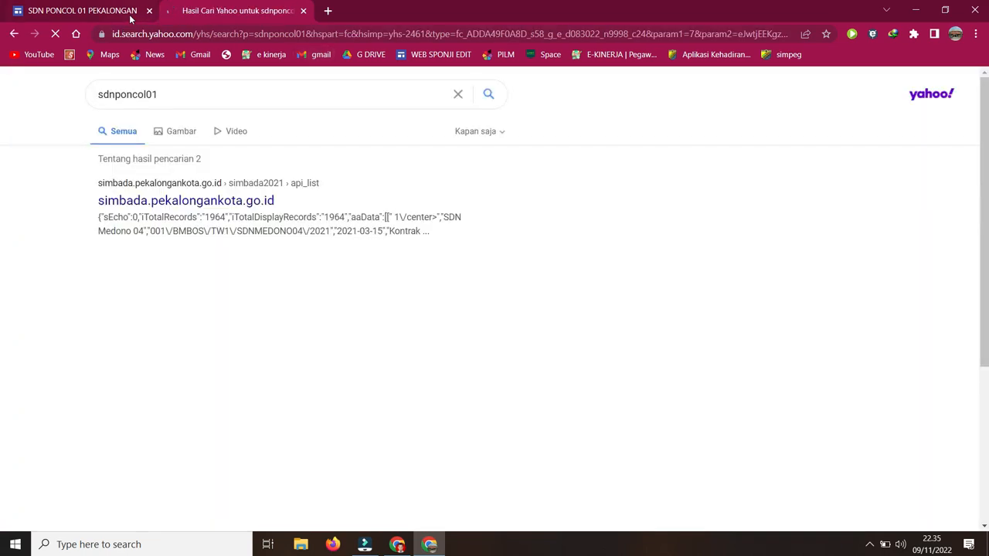
left_click(303, 10)
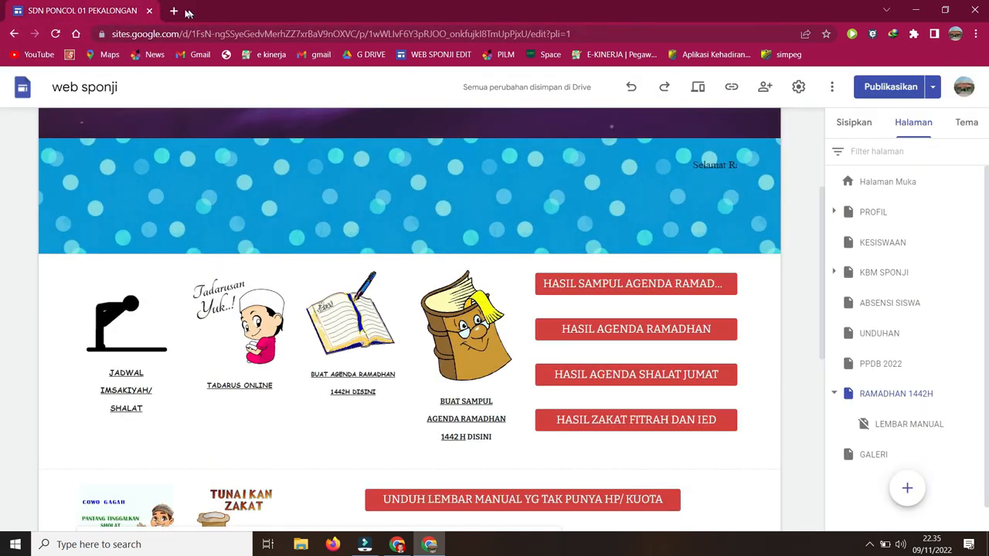
Find Google through a web search in a new browser tab, open its home page and close the search results.
key("ctrl+t")
type("goog")
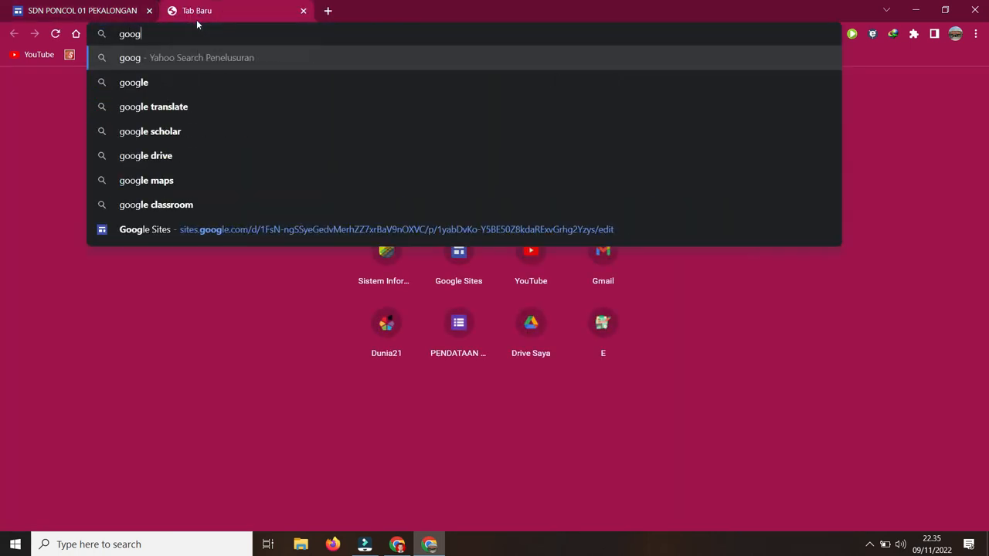
key("Down")
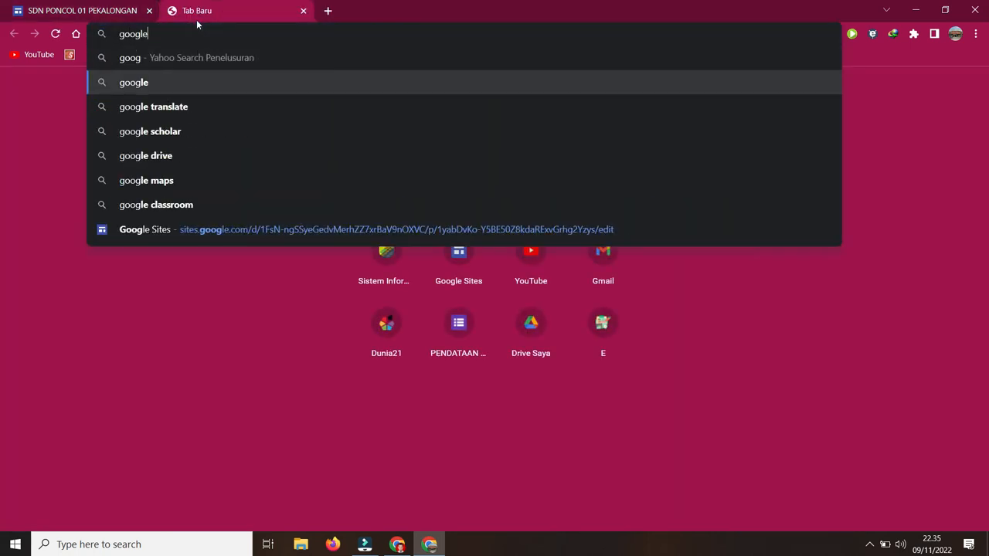
key("Return")
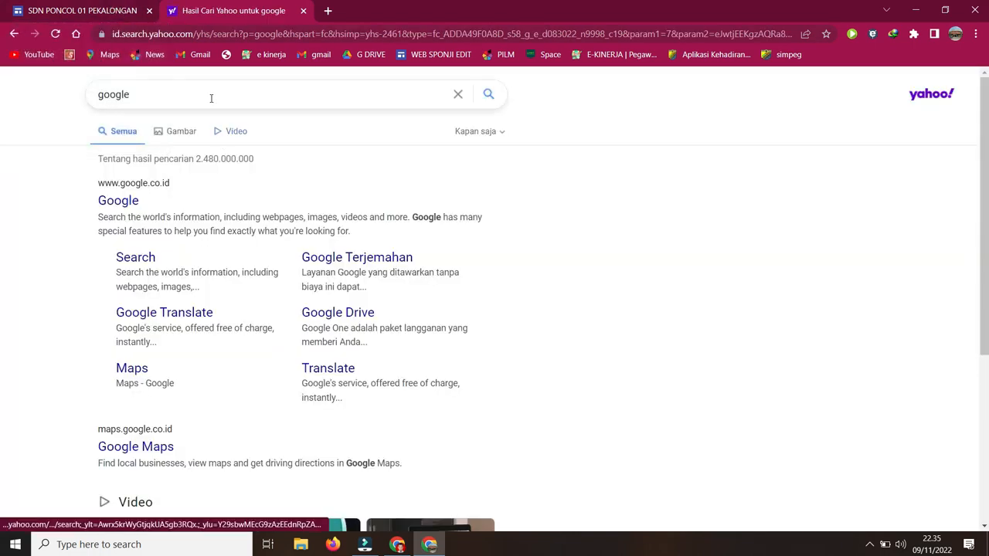
left_click(211, 98)
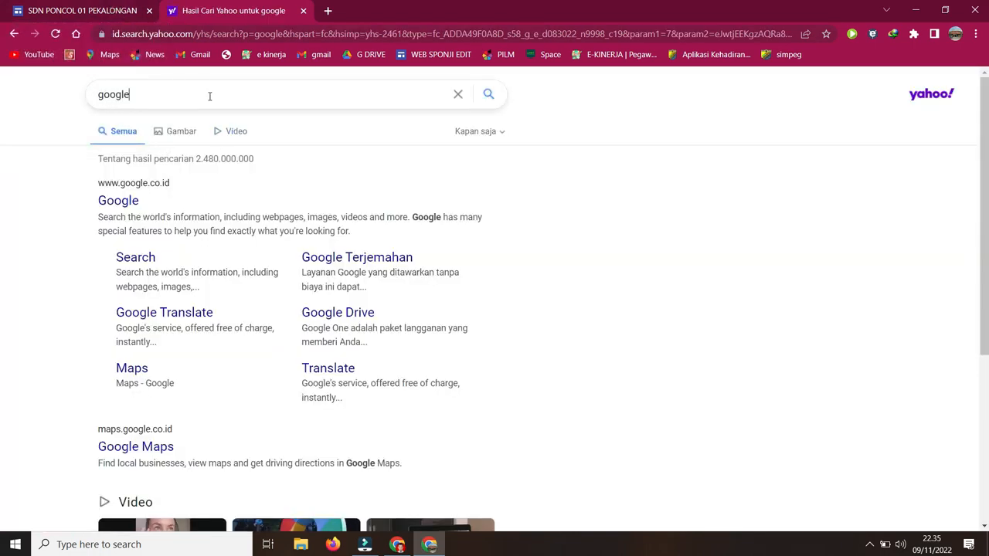
left_click(209, 96)
left_click(661, 230)
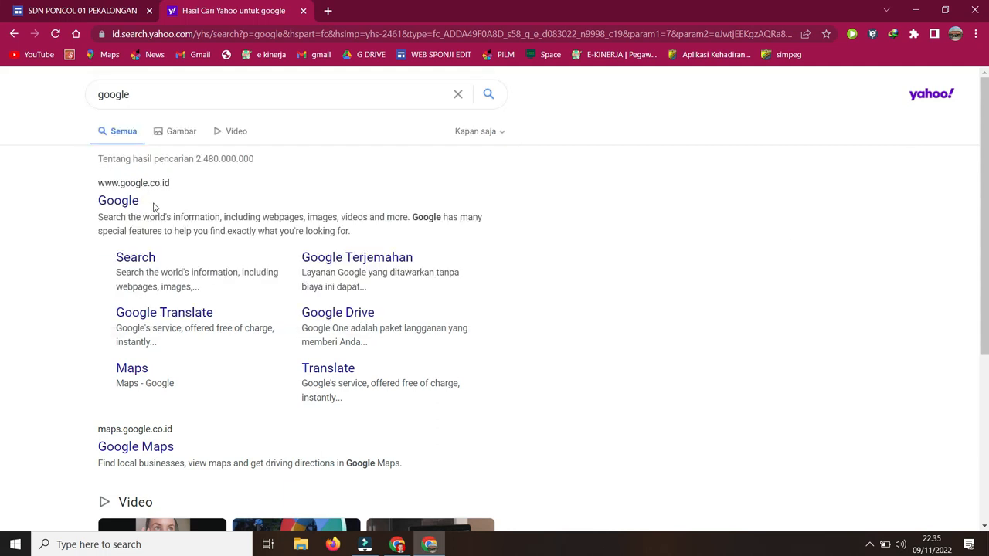
left_click(118, 200)
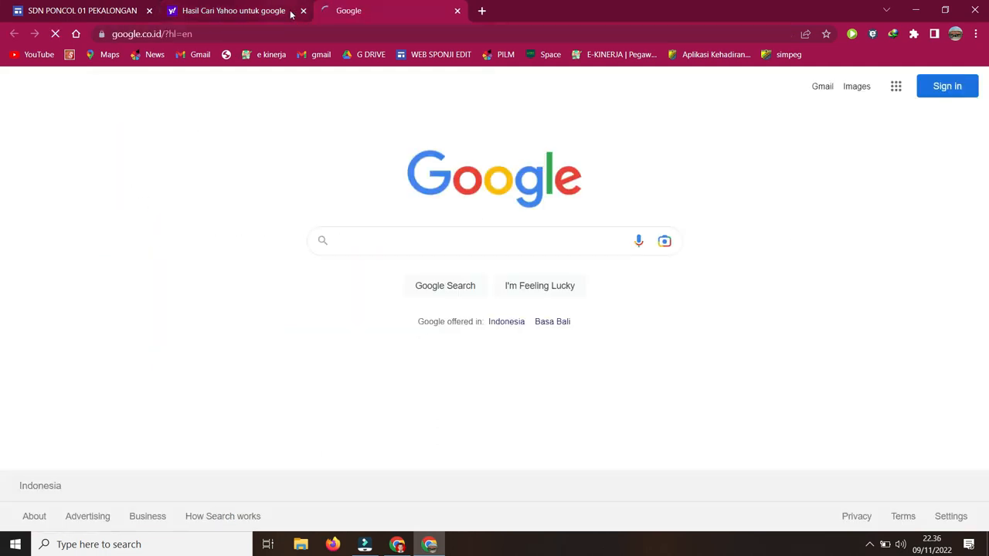
left_click(303, 11)
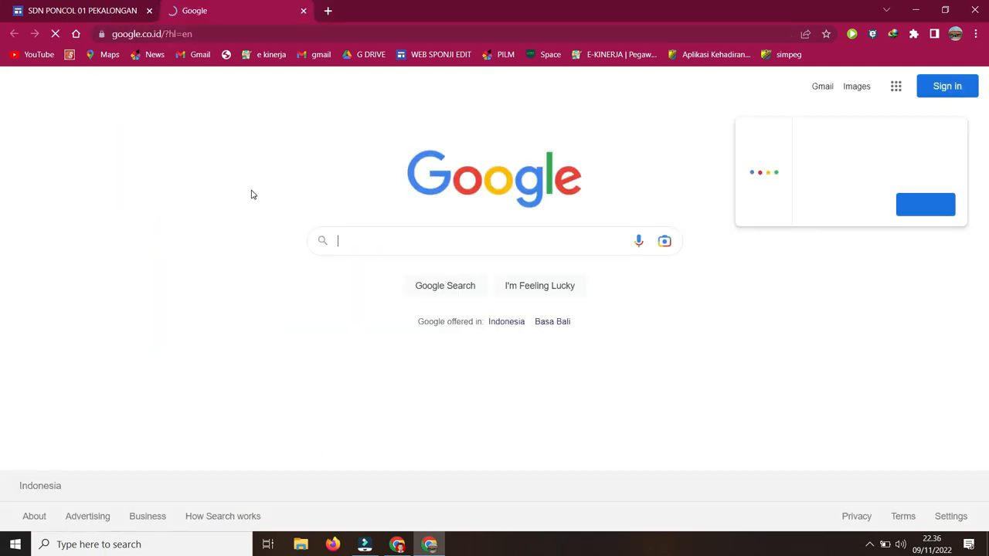
Search Google for "sdnponcol 01" and open the school's published website SDN PONCOL 01 PEKALONGAN.
type("sdn")
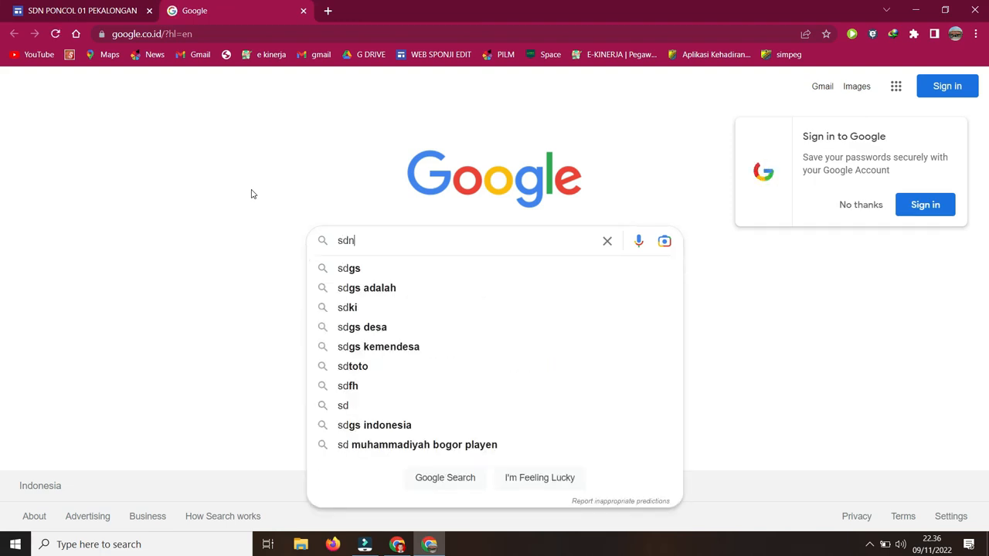
type("po")
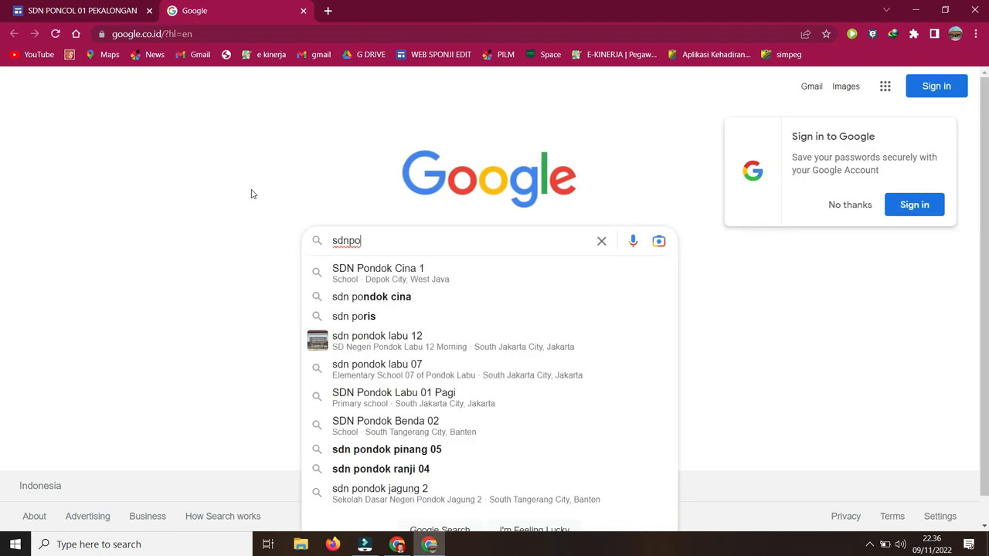
type("ncol 01")
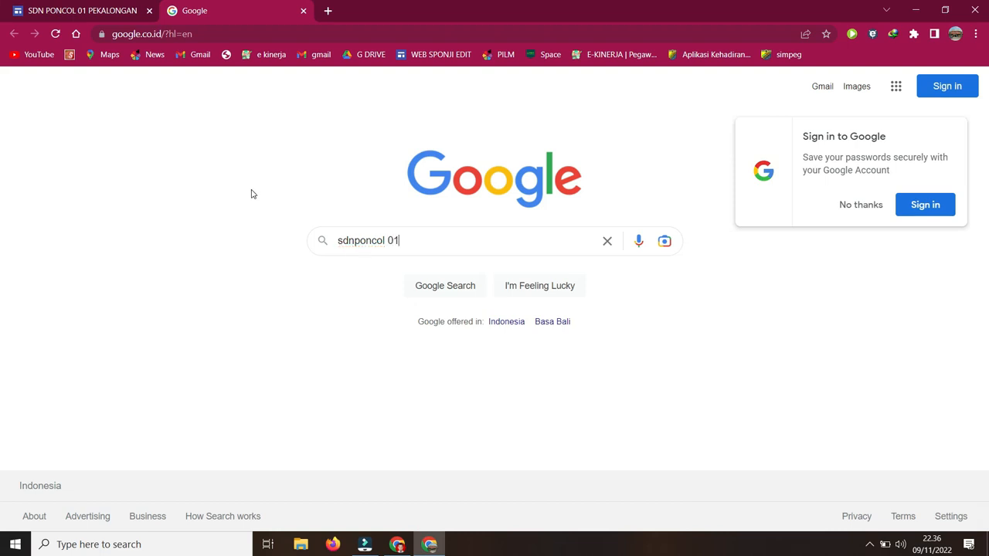
key("Return")
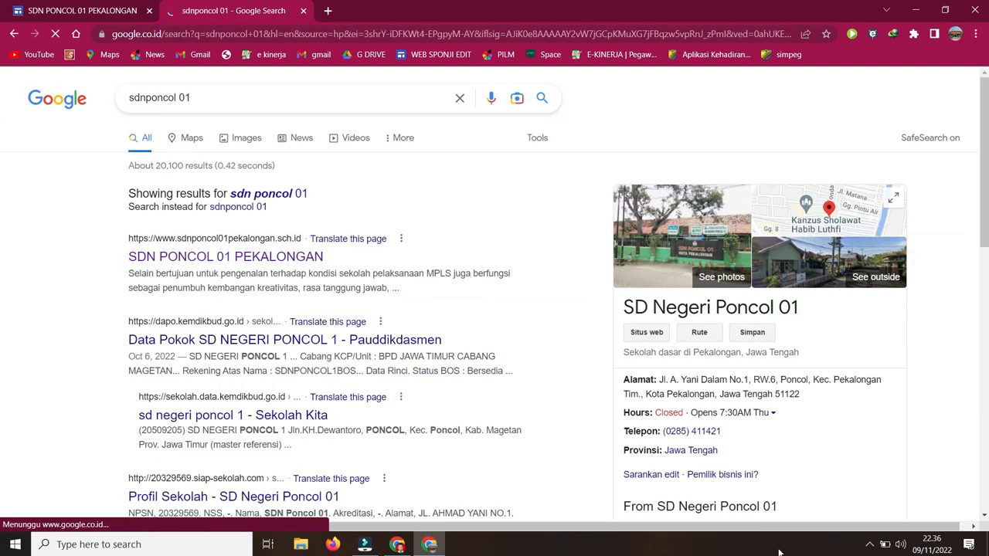
left_click(257, 263)
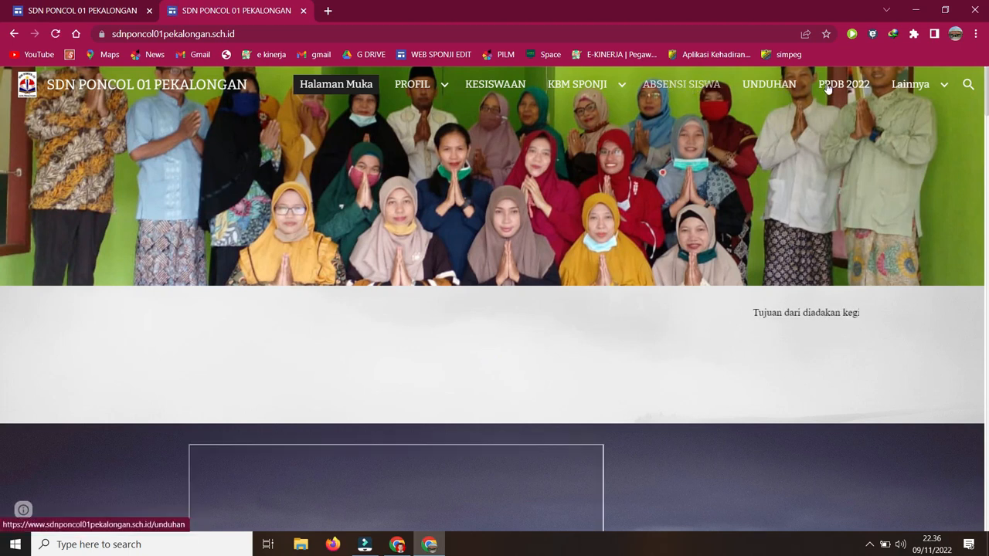
Open the RAMADHAN 1442H page of the published school site and bring its journal images into view.
left_click(622, 85)
left_click(943, 85)
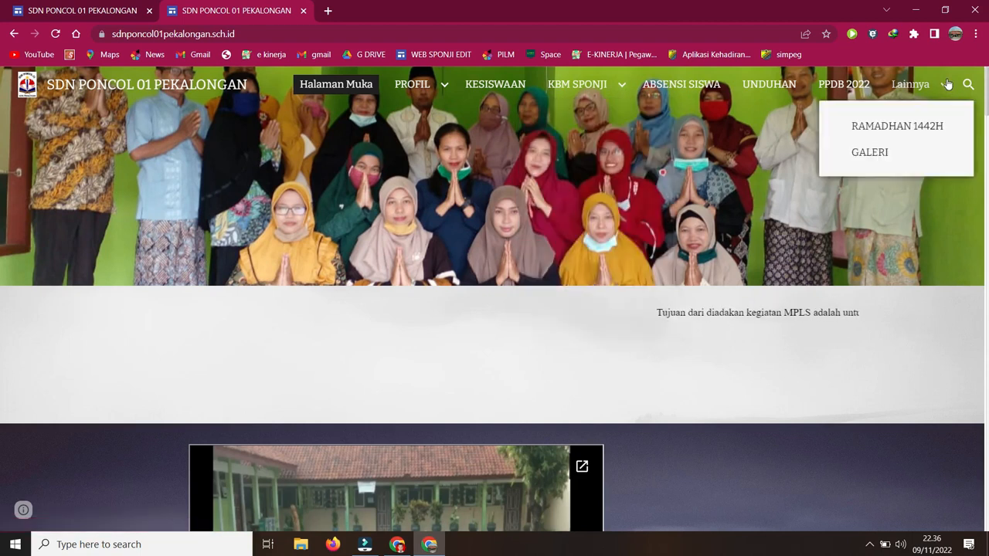
left_click(944, 87)
left_click(944, 87)
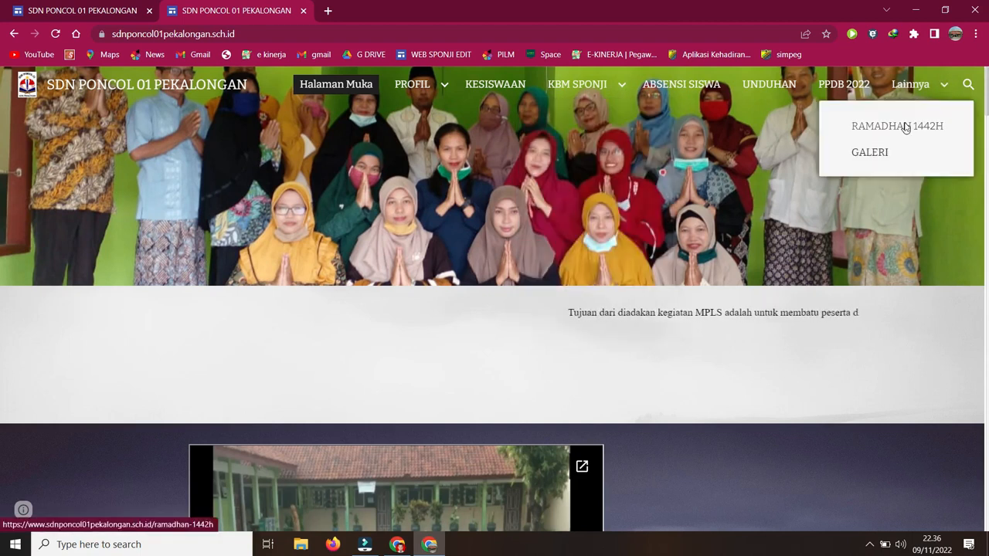
left_click(905, 126)
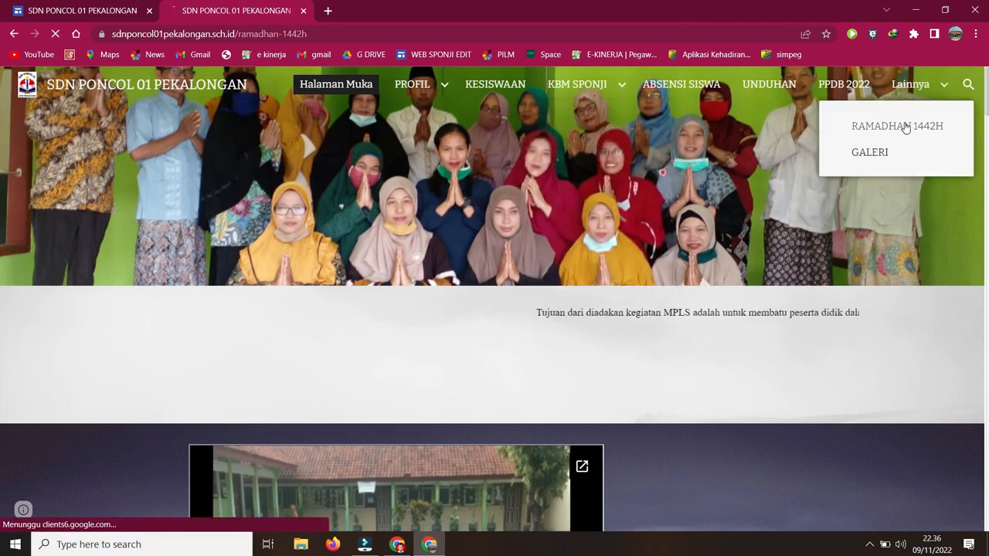
scroll(618, 220, "down", 2)
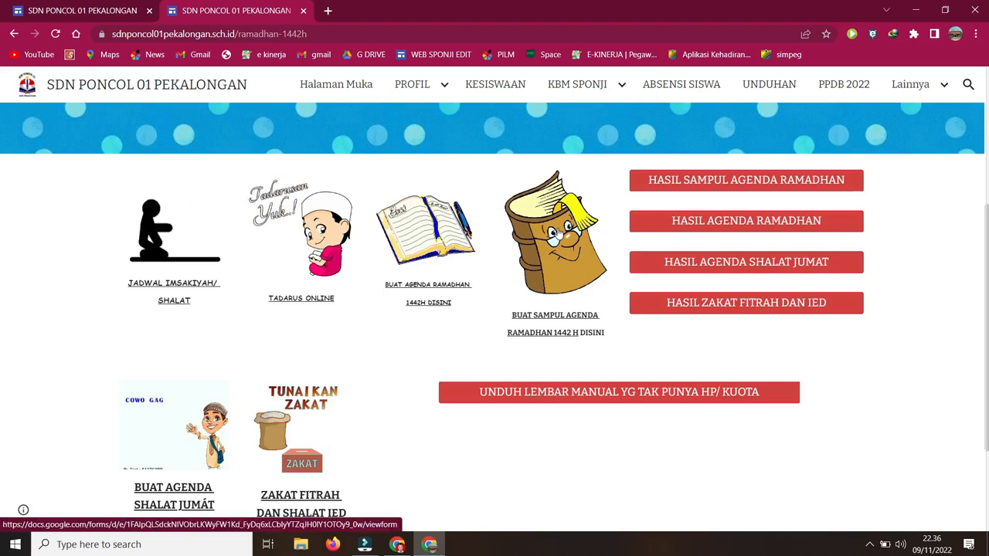
Test the published page's links by opening the BUAT SAMPUL AGENDA RAMADHAN book image and the JADWAL IMSAKIYAH/SHALAT image.
left_click(559, 232)
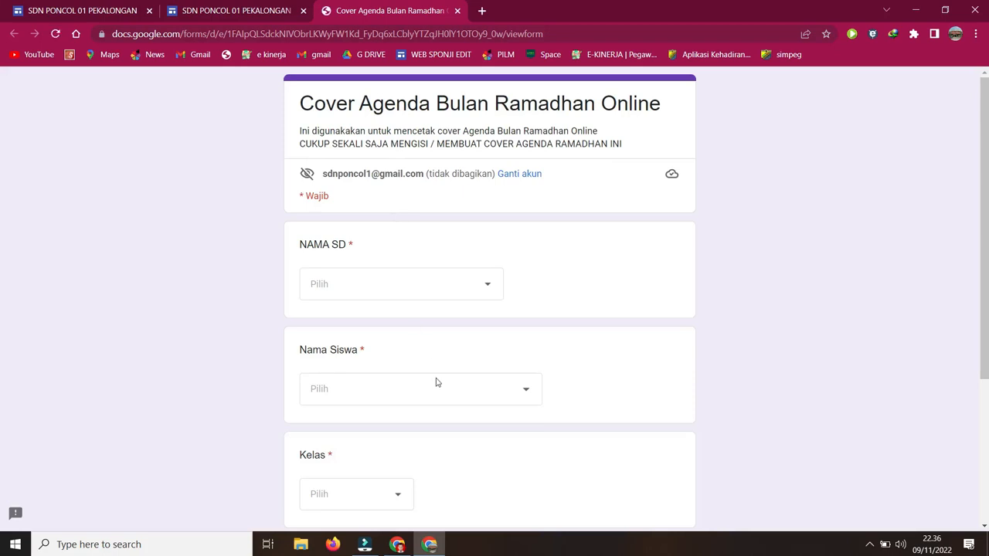
left_click(250, 6)
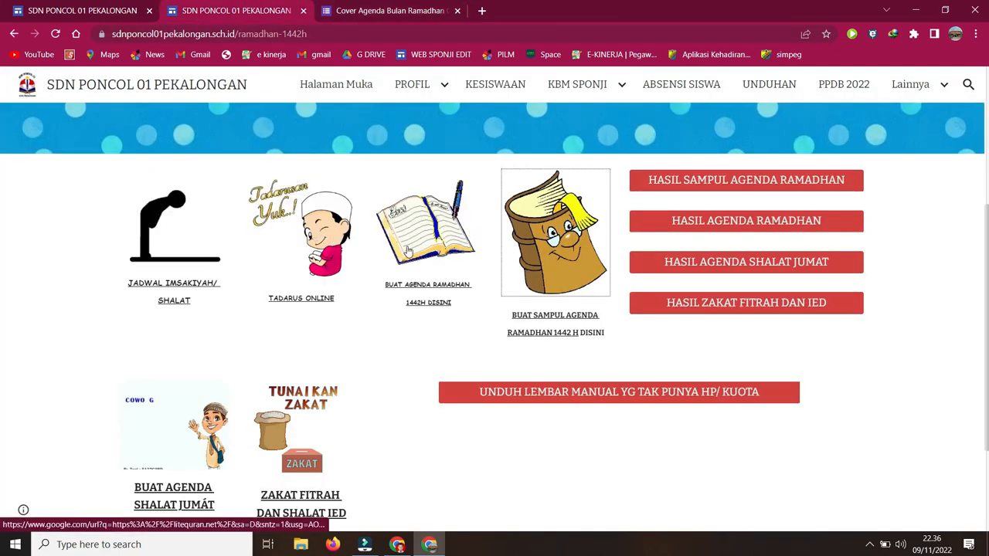
left_click(200, 262)
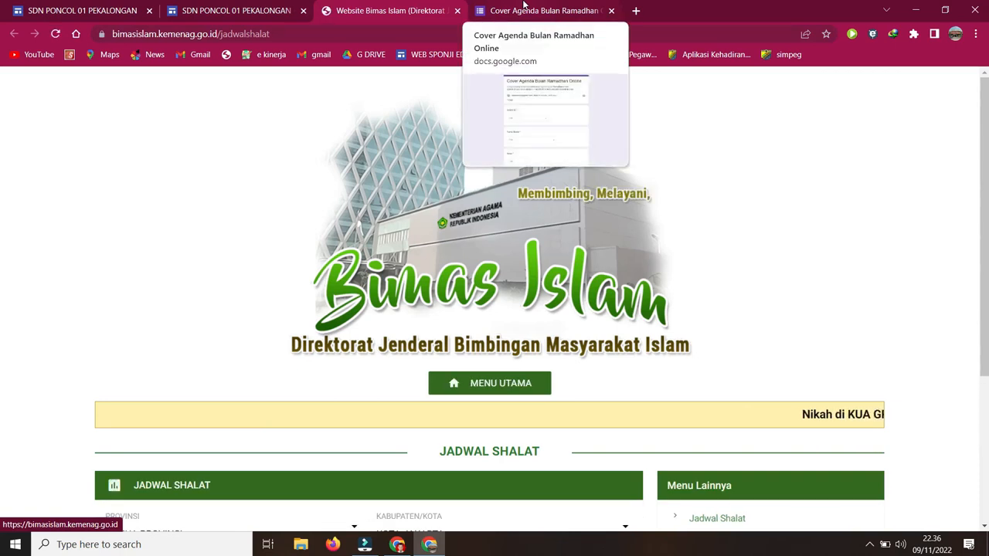
Test the TADARUS ONLINE and ZAKAT FITRAH DAN SHALAT IED image links on the published RAMADHAN 1442H page.
left_click(282, 9)
left_click(318, 246)
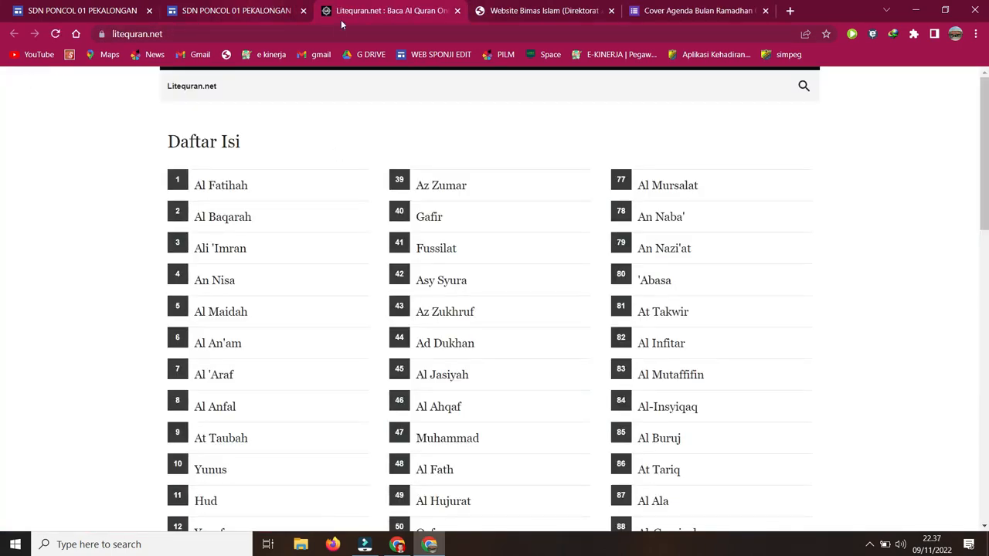
left_click(255, 11)
scroll(349, 272, "down", 2)
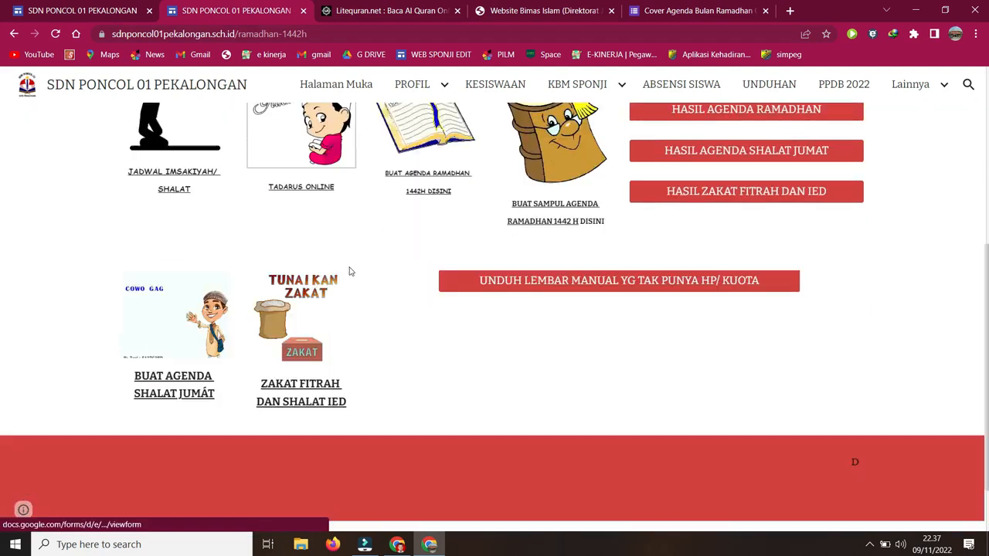
left_click(298, 311)
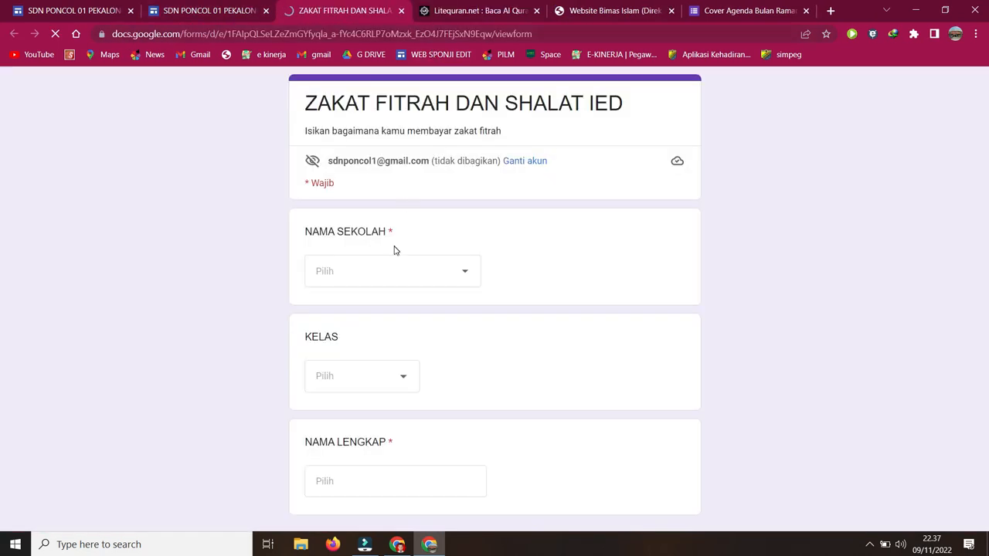
left_click(207, 11)
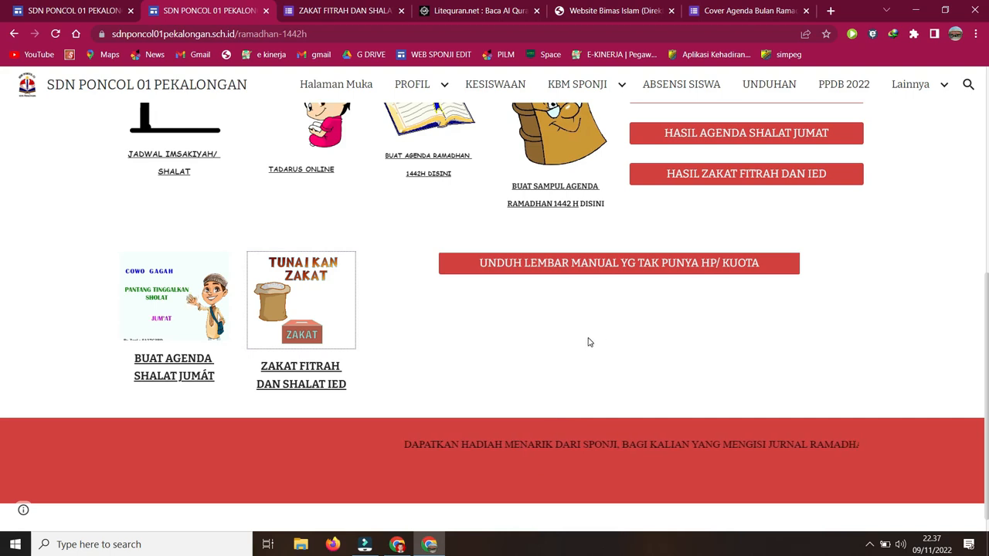
scroll(468, 406, "down", 1)
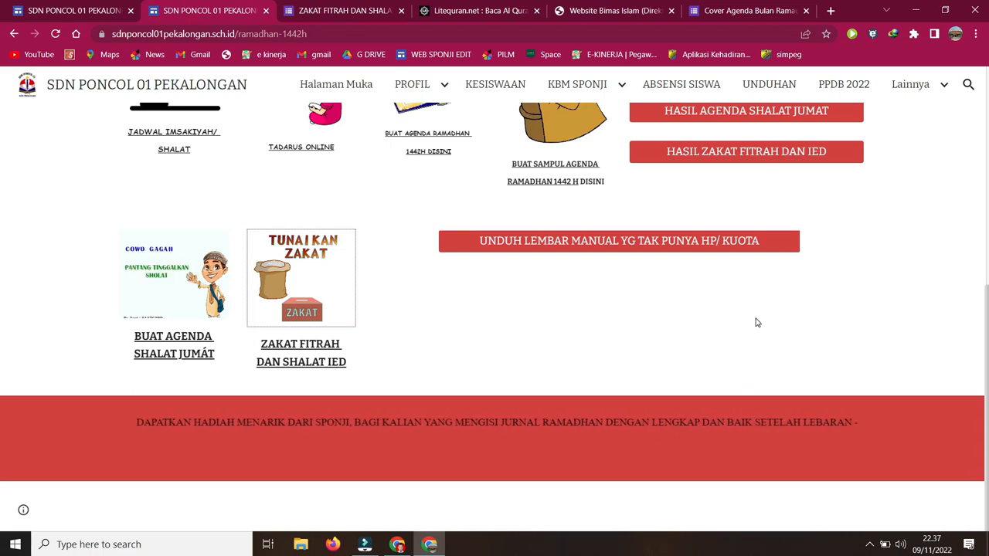
scroll(757, 322, "up", 2)
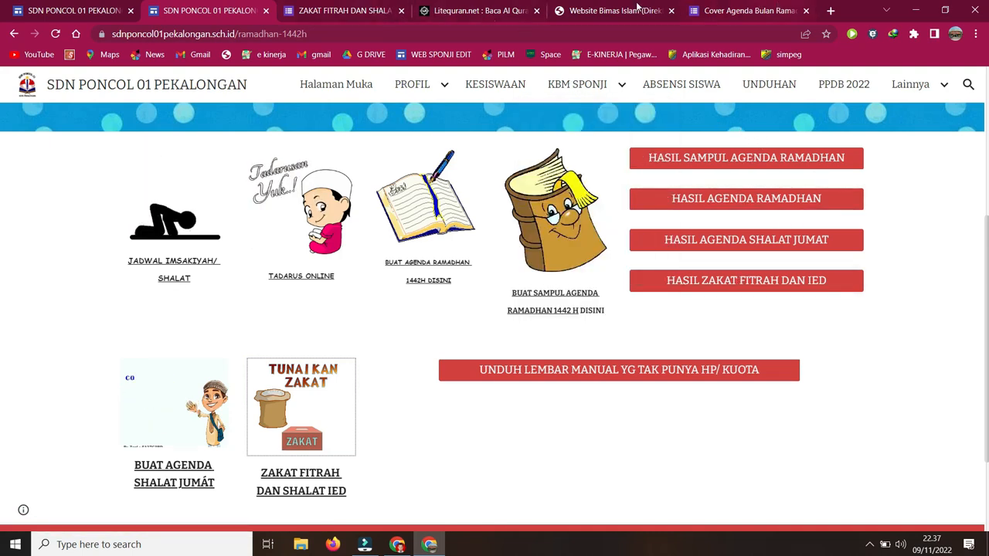
left_click(753, 11)
left_click(352, 10)
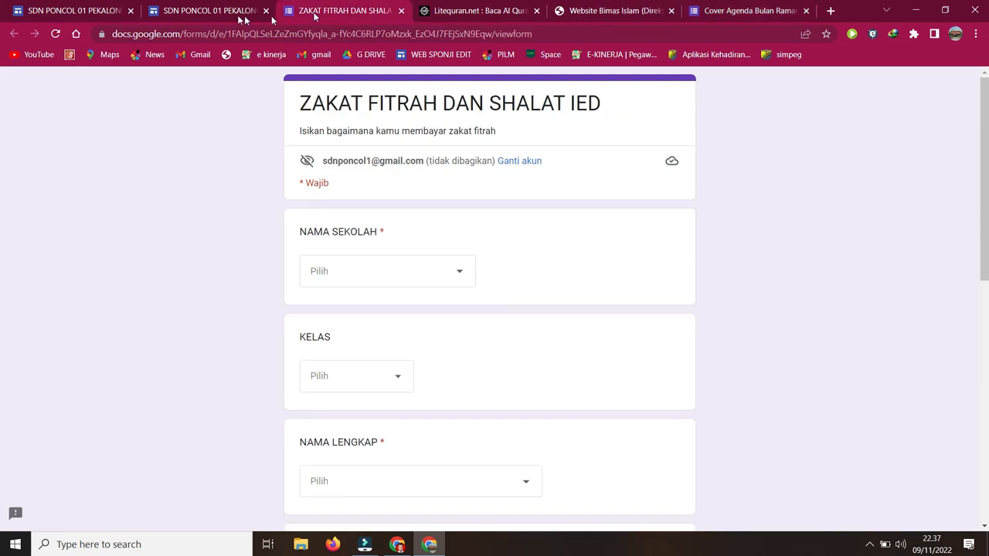
left_click(213, 10)
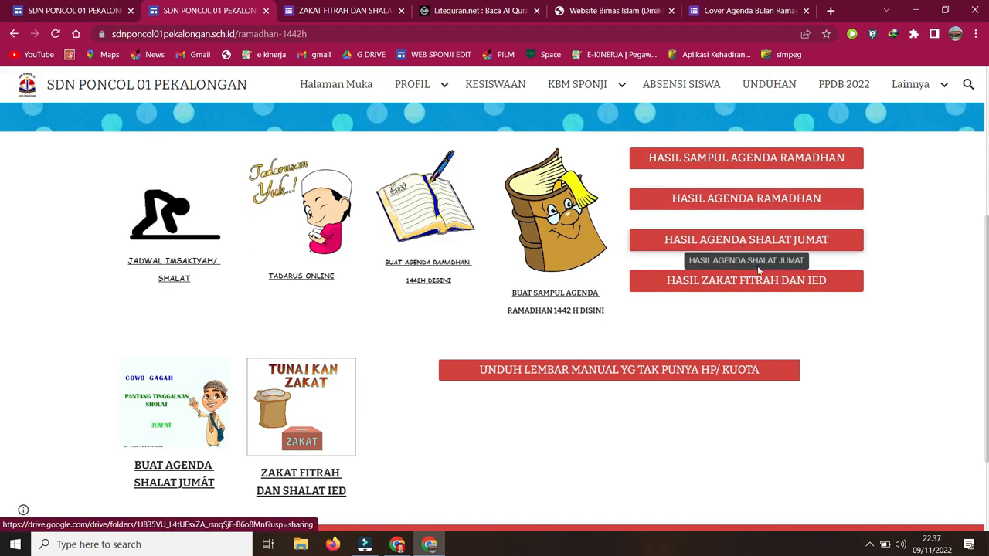
Open the Drive result folders linked to HASIL SAMPUL AGENDA RAMADHAN and HASIL ZAKAT FITRAH DAN IED on the published page.
left_click(798, 159)
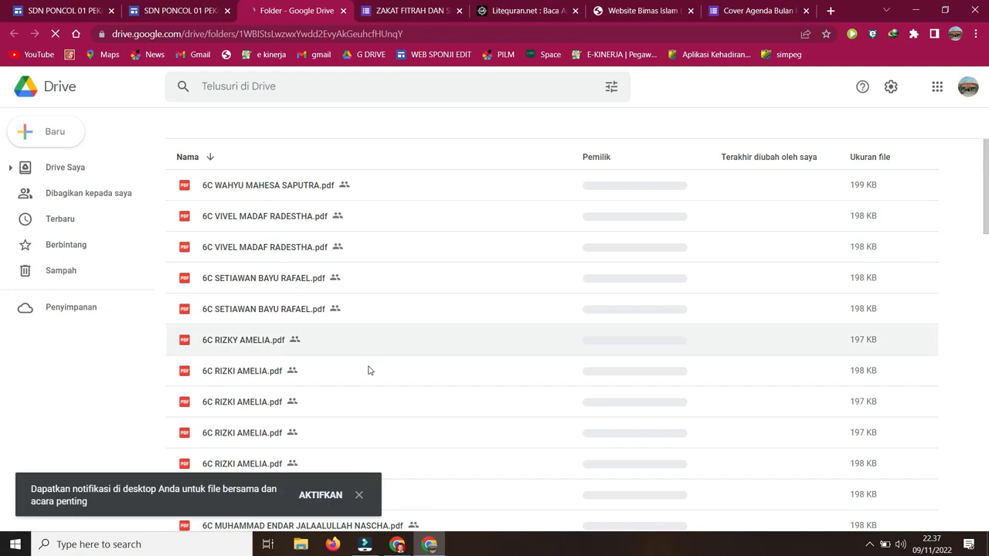
scroll(370, 371, "down", 4)
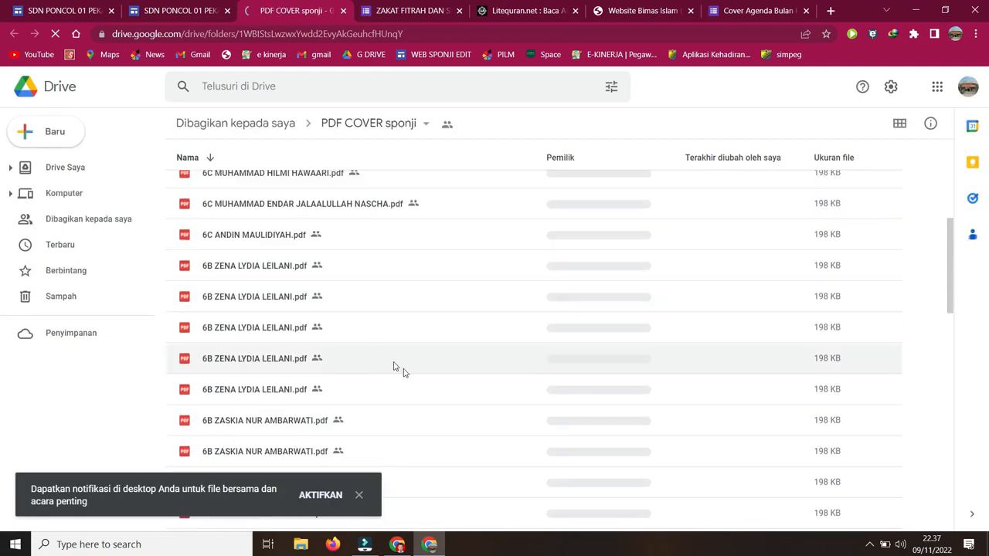
left_click(162, 7)
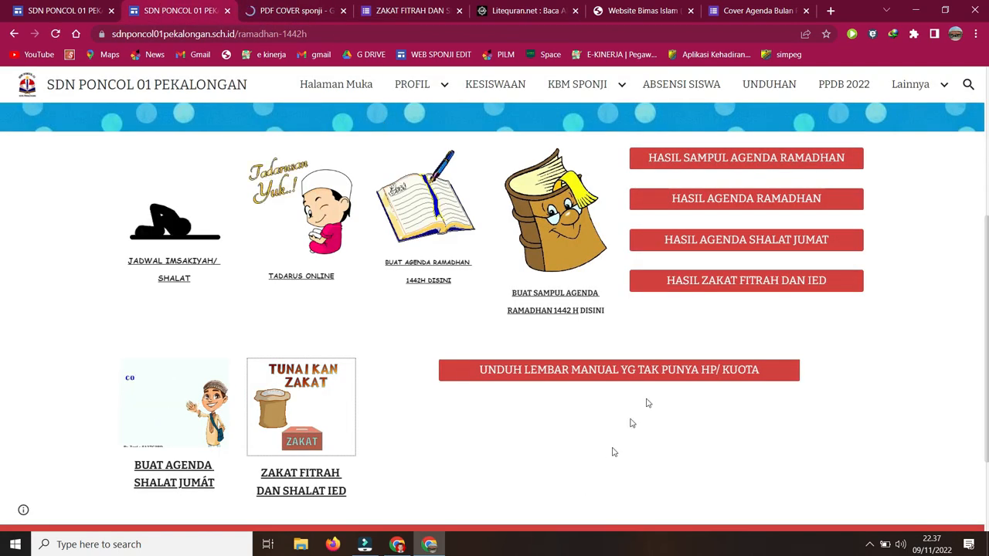
left_click(746, 280)
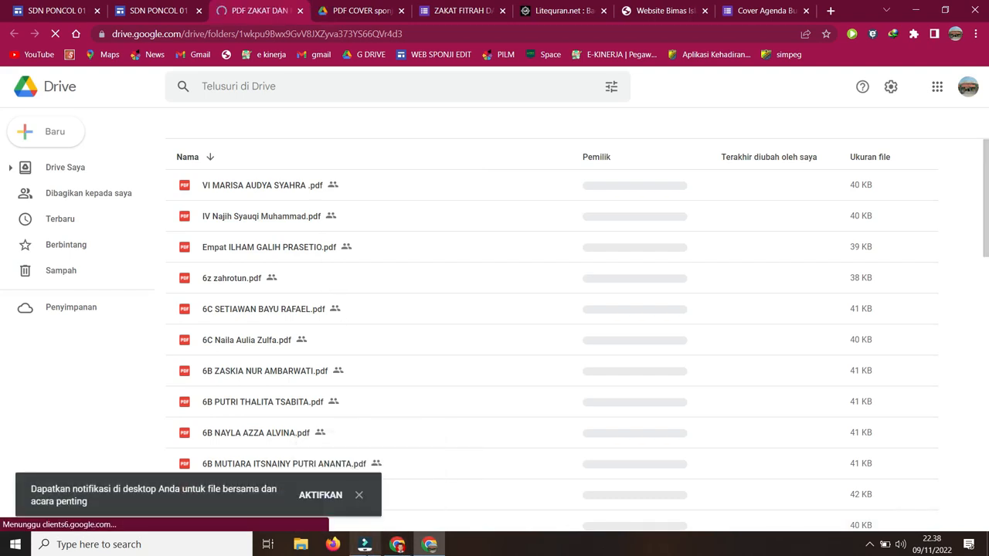
mouse_move(365, 543)
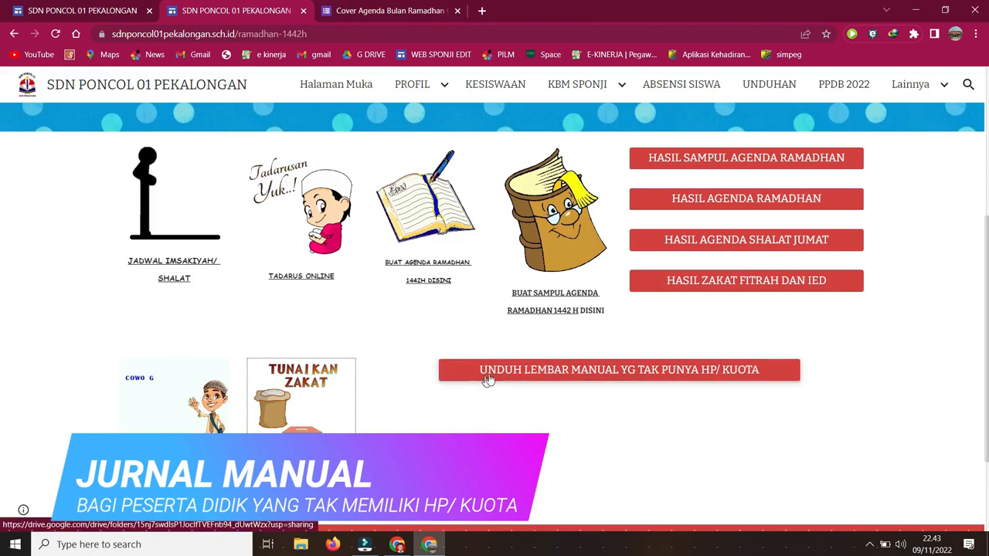
Open the folder linked to UNDUH LEMBAR MANUAL YG TAK PUNYA HP/ KUOTA and go through its manual journal PDFs.
left_click(547, 370)
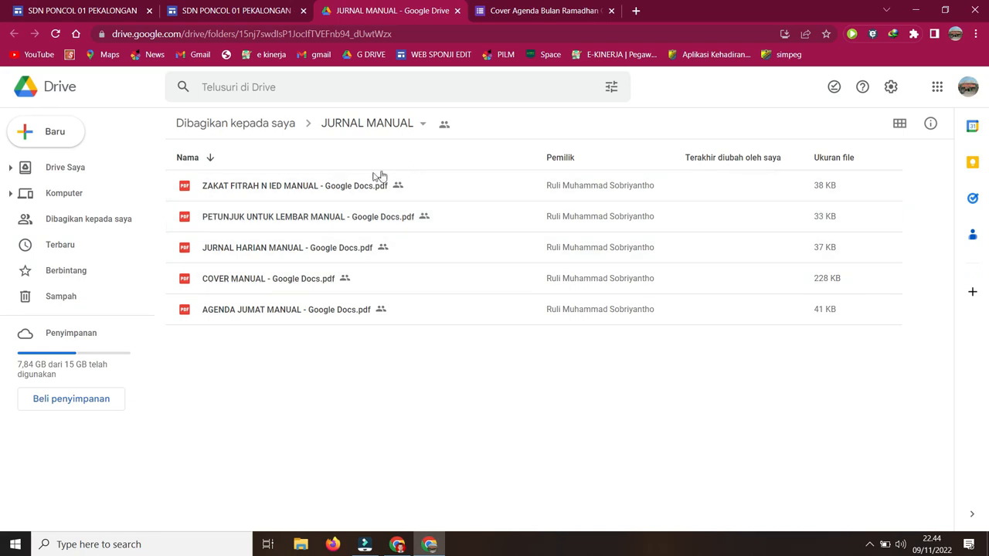
left_click(299, 193)
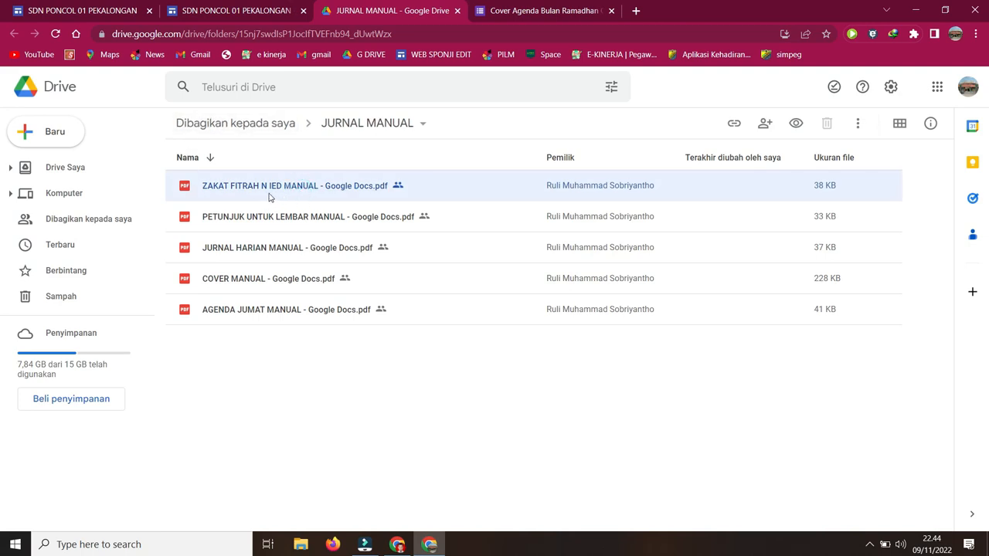
left_click(218, 318)
left_click(216, 283)
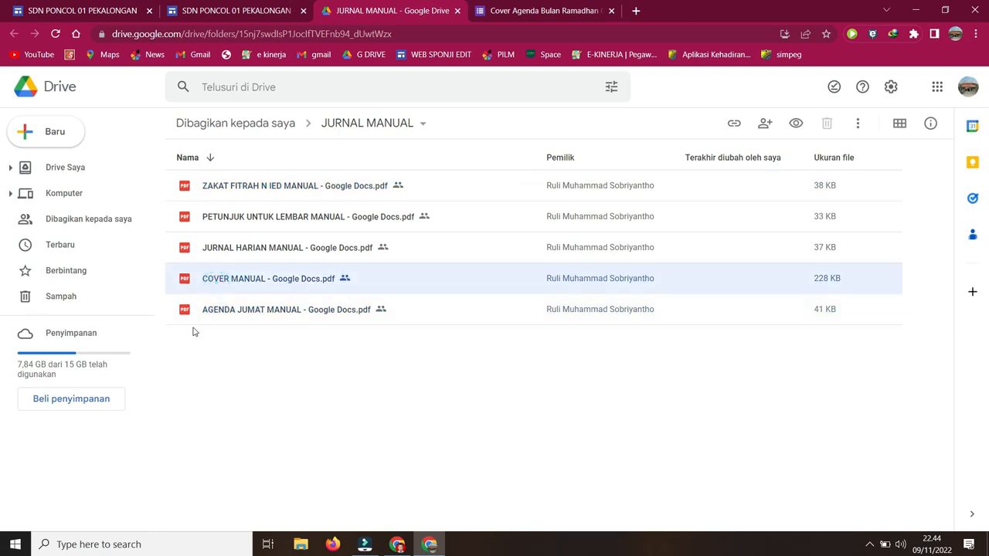
left_click(219, 255)
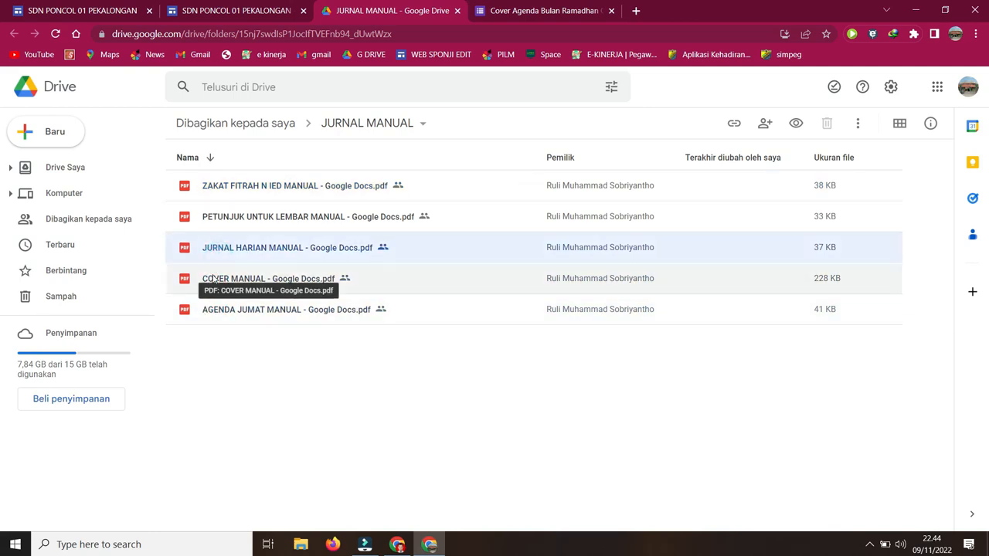
left_click(257, 212)
left_click(258, 193)
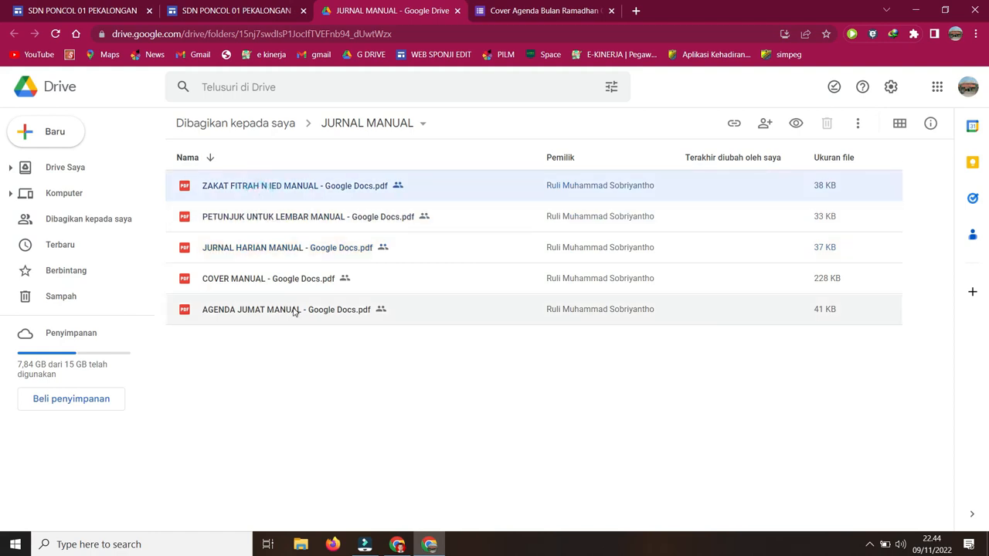
Preview JURNAL HARIAN MANUAL, examine its fill-in fields, worship tables and signature boxes, and close the preview.
double_click(269, 249)
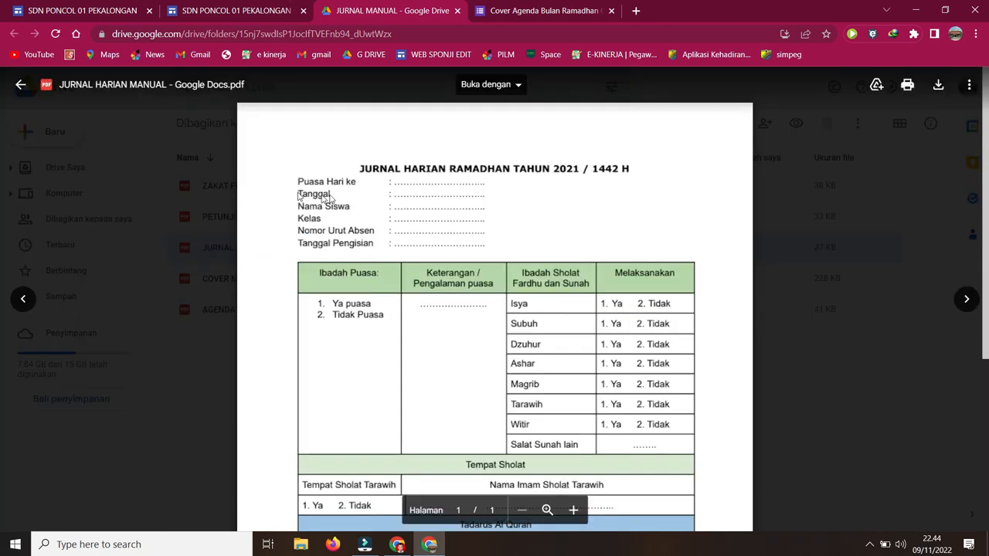
scroll(661, 229, "down", 2)
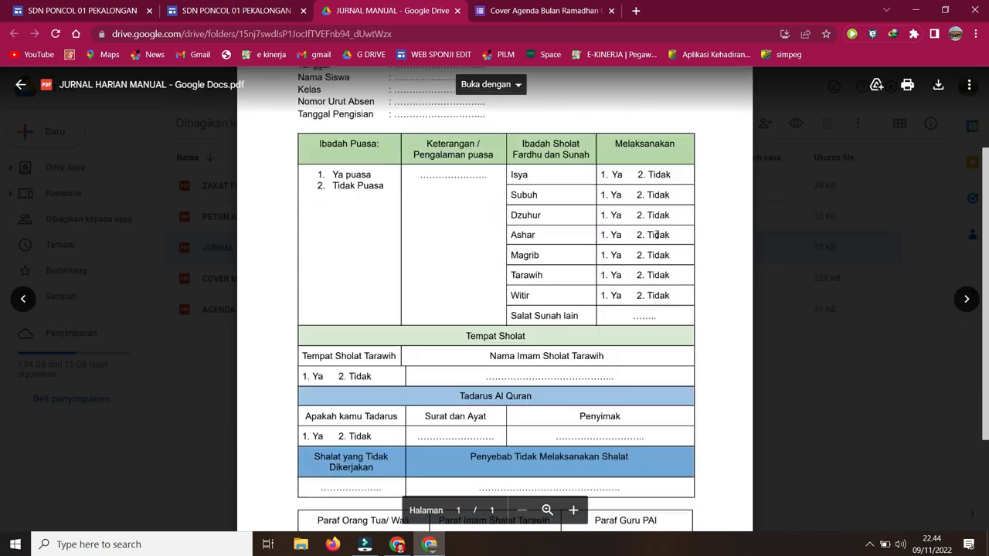
scroll(657, 234, "up", 1)
scroll(657, 235, "up", 1)
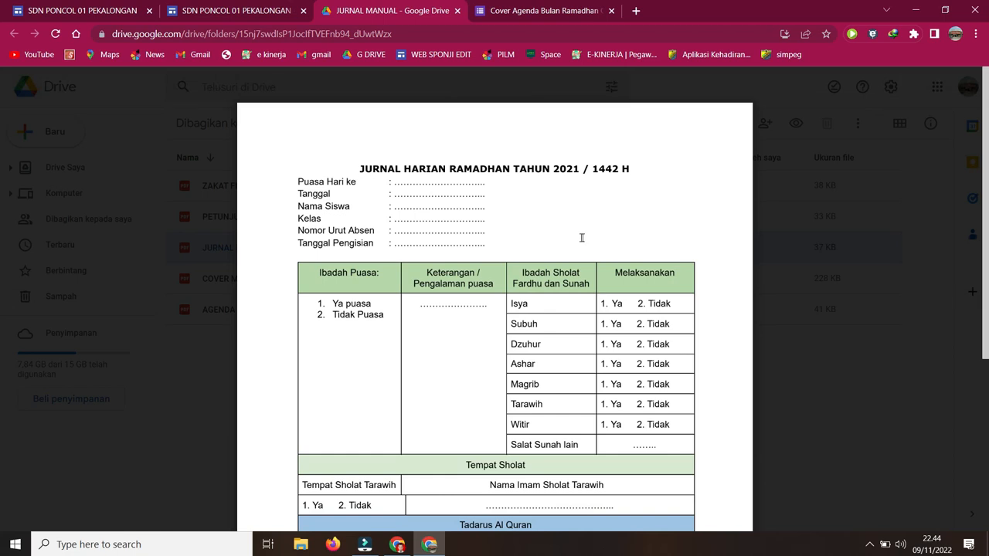
scroll(582, 238, "down", 1)
scroll(583, 241, "down", 3)
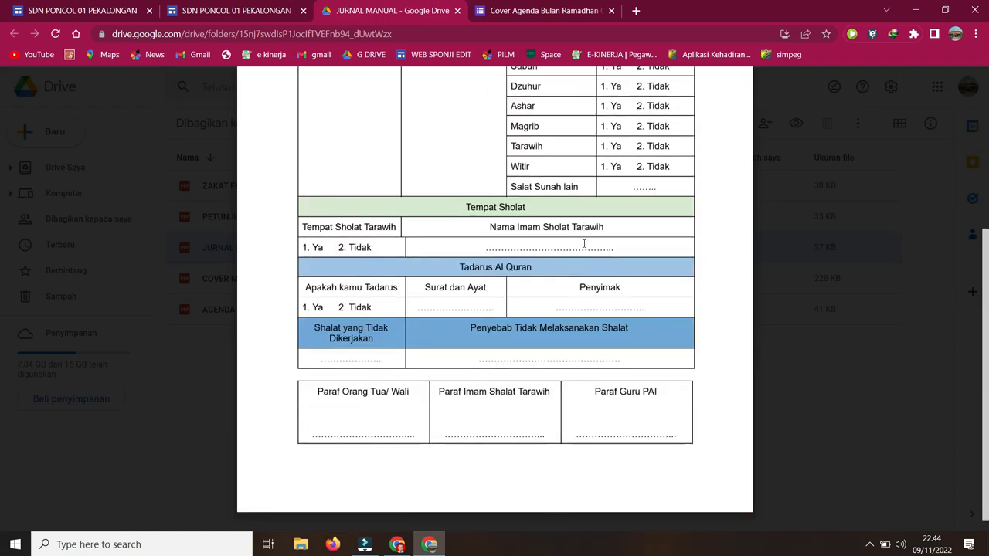
scroll(584, 243, "down", 1)
scroll(584, 243, "up", 4)
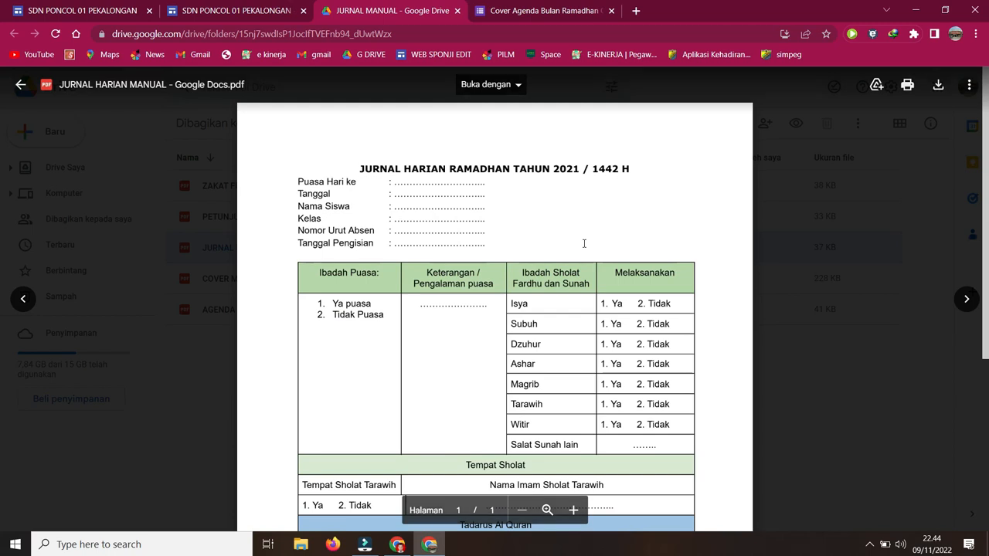
scroll(521, 179, "down", 1)
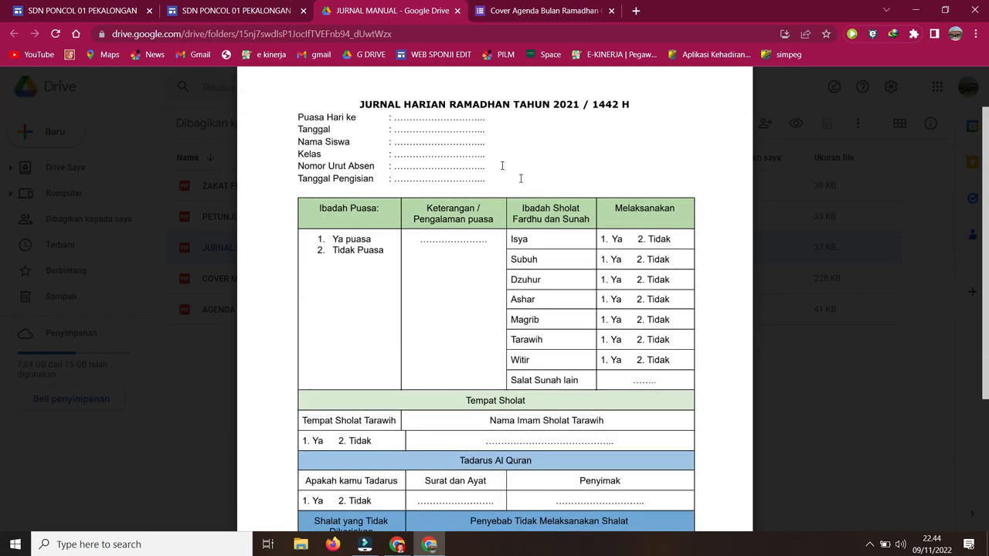
double_click(453, 121)
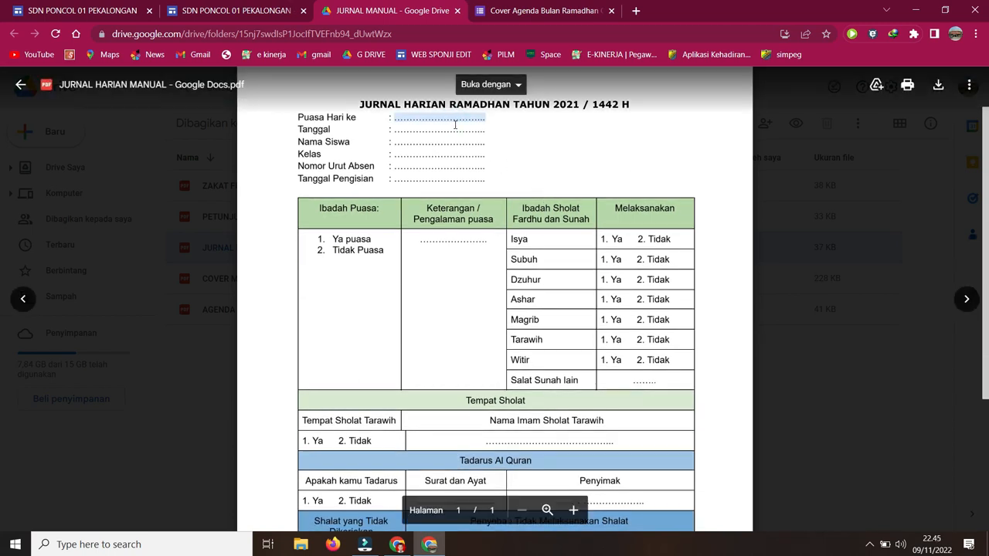
double_click(457, 132)
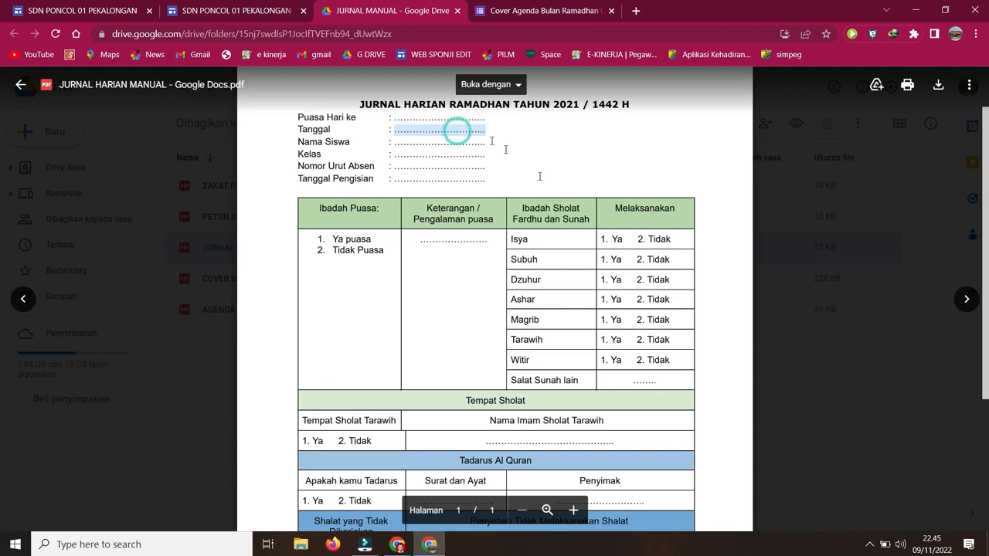
scroll(579, 225, "down", 3)
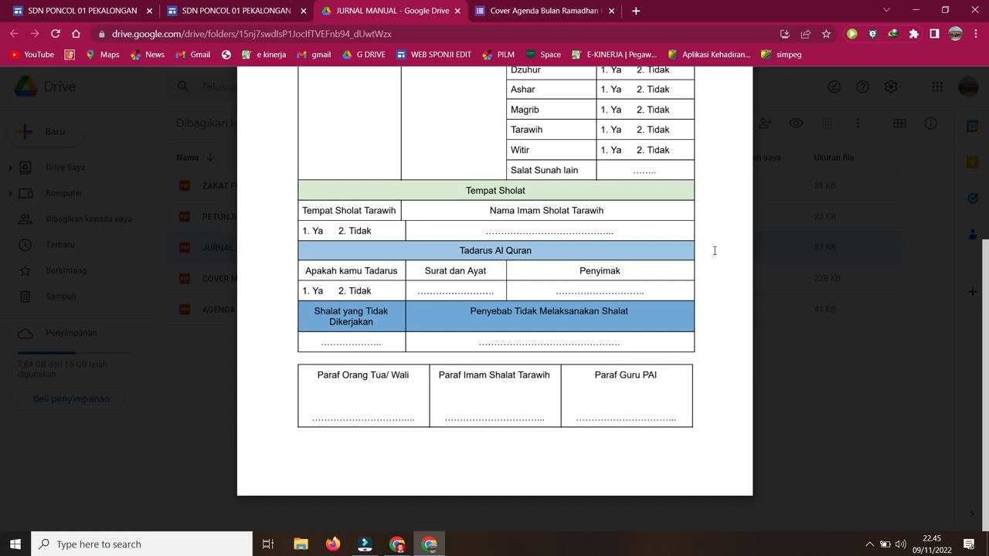
left_click(900, 178)
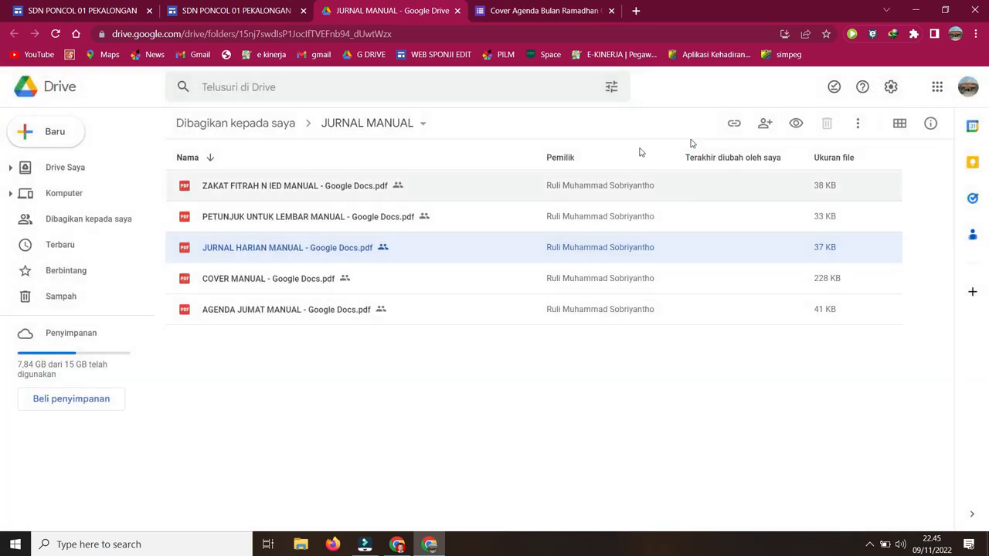
Preview ZAKAT FITRAH N IED MANUAL, check its zakat and Shalat Ied sections, and close the preview.
left_click(305, 195)
double_click(305, 195)
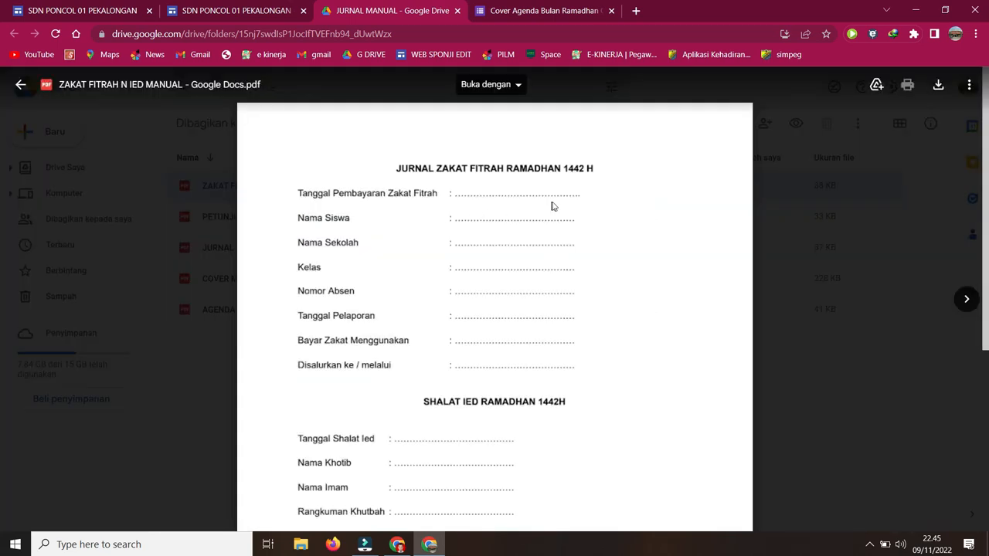
scroll(553, 208, "down", 4)
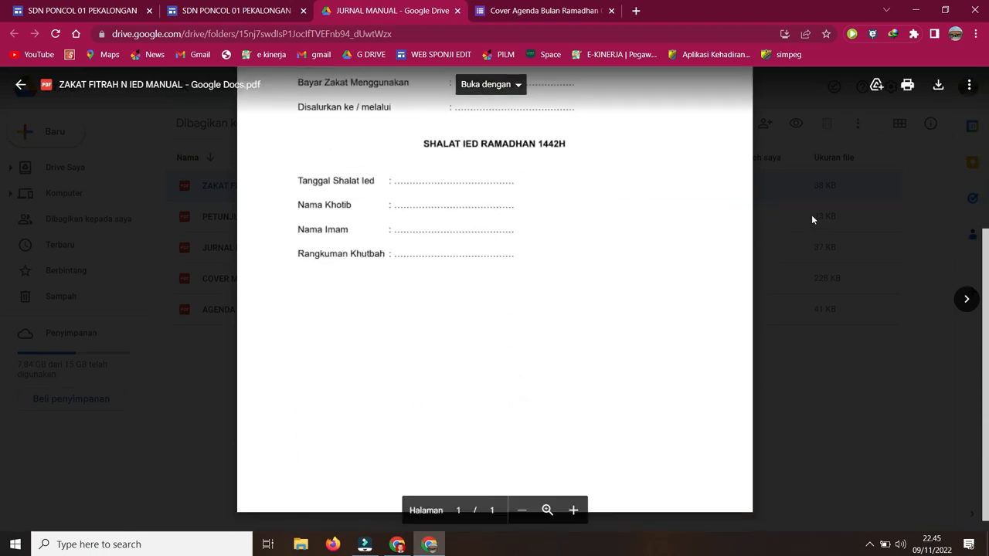
left_click(811, 215)
Preview PETUNJUK UNTUK LEMBAR MANUAL, read the instructions down to the download link, and close the preview.
double_click(308, 224)
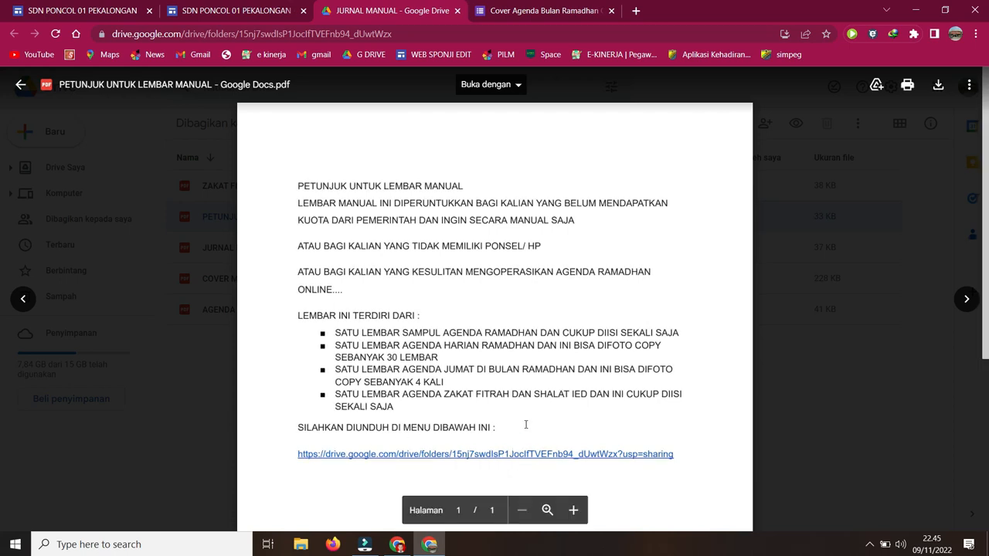
scroll(508, 371, "down", 1)
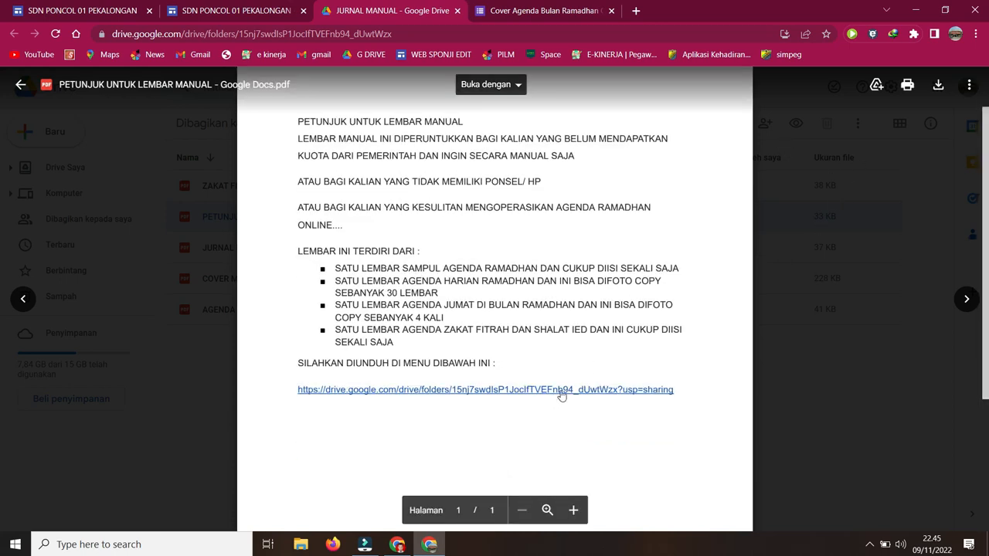
left_click(887, 293)
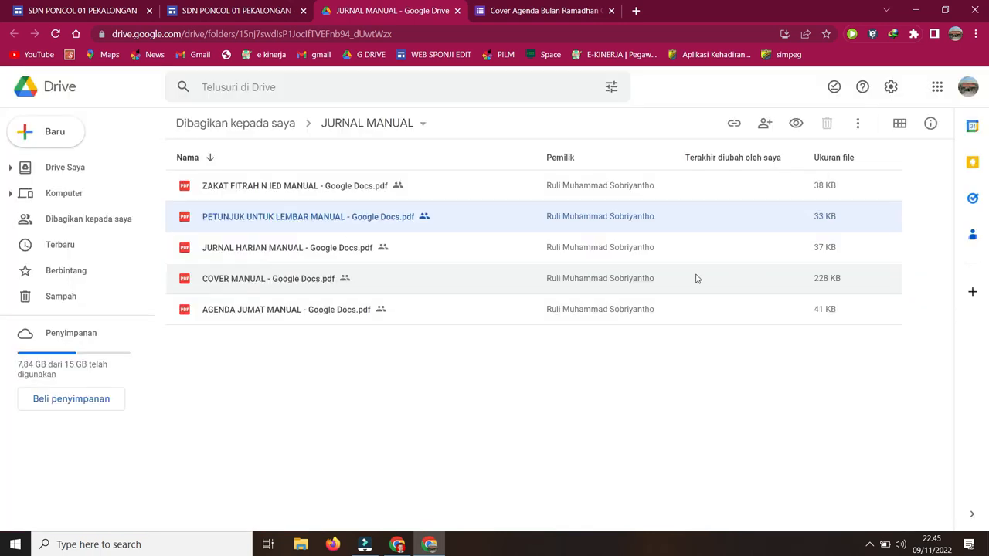
Preview AGENDA JUMAT MANUAL, look through the Friday prayer journal sheet, and close the preview.
double_click(318, 311)
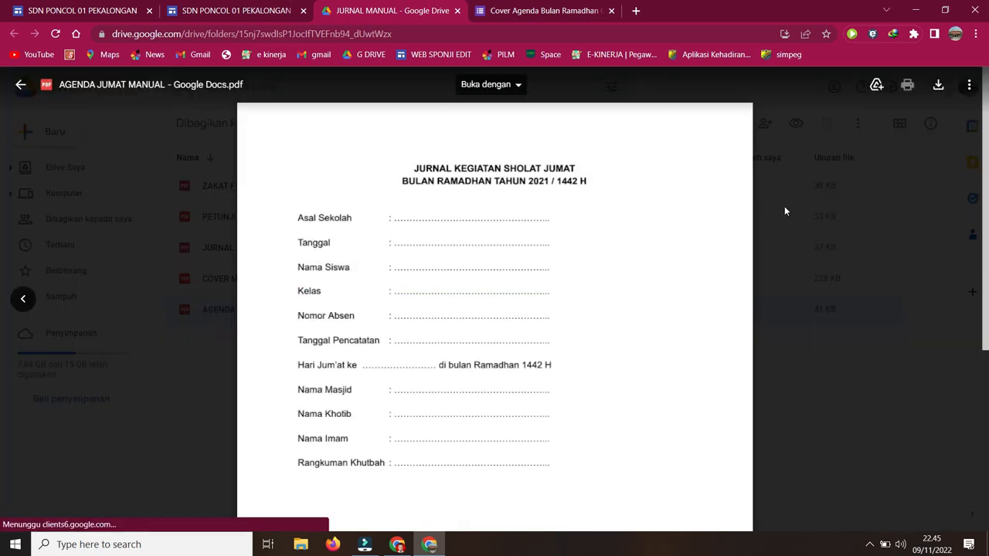
scroll(784, 208, "down", 4)
left_click(816, 227)
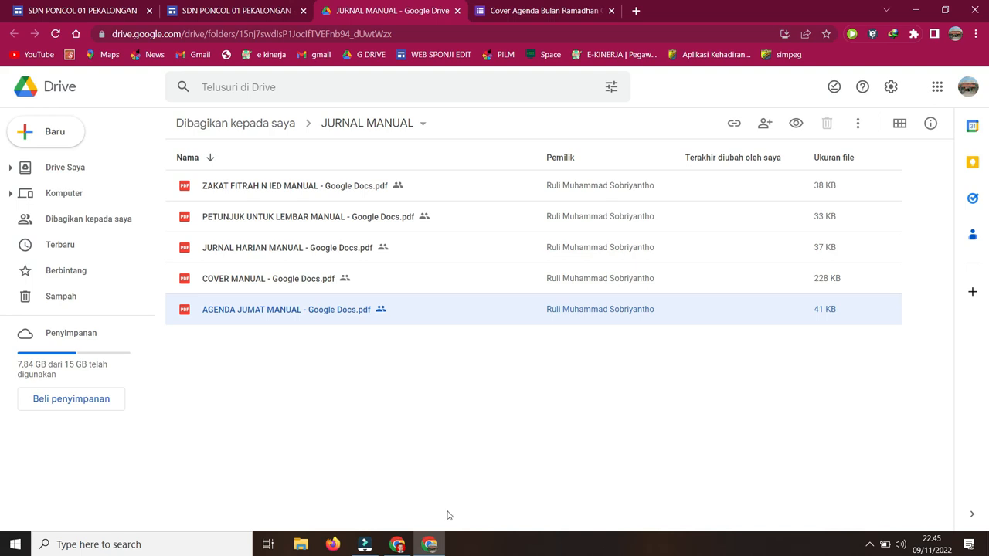
mouse_move(433, 544)
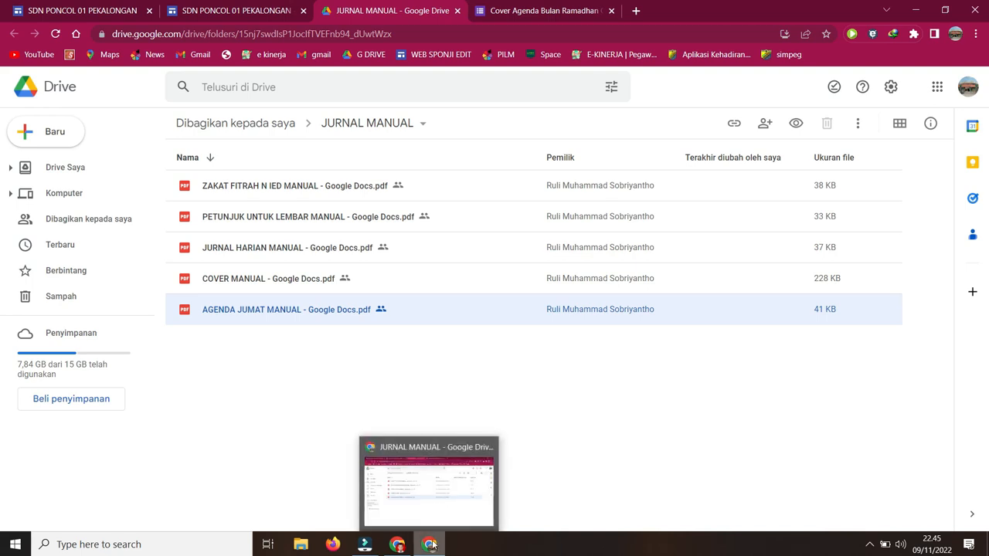
left_click(556, 445)
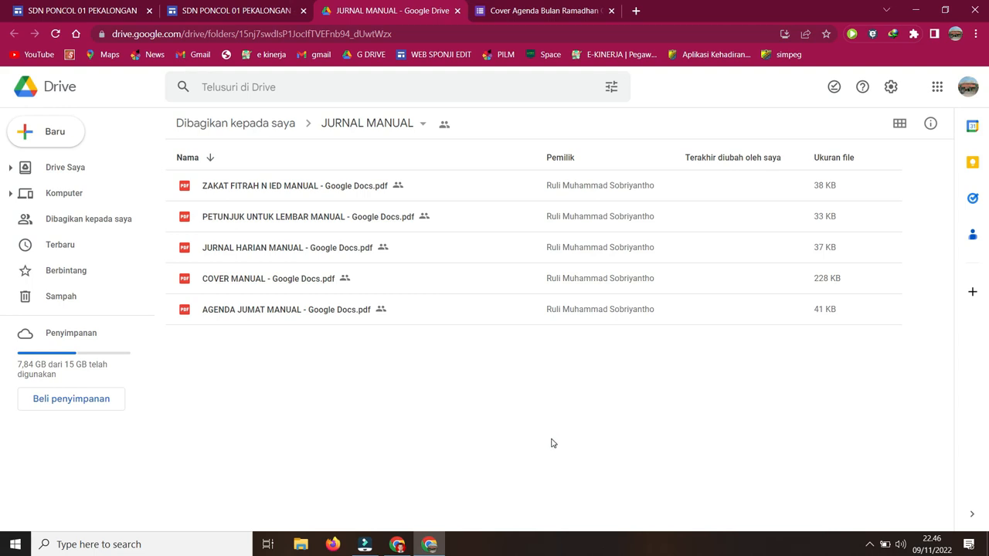
left_click(551, 439)
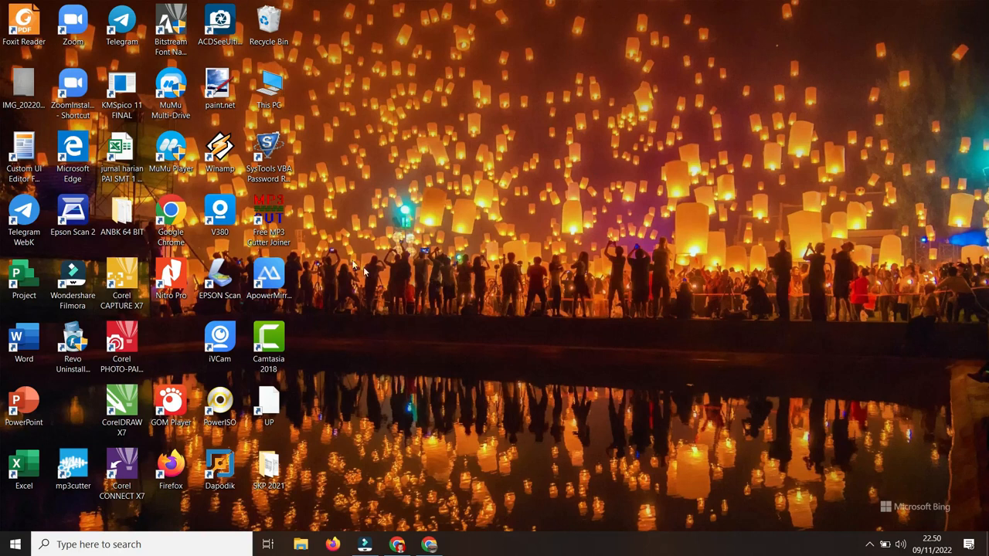
Open Google Chrome with the PANITIA profile and maximize the new browser window.
double_click(172, 220)
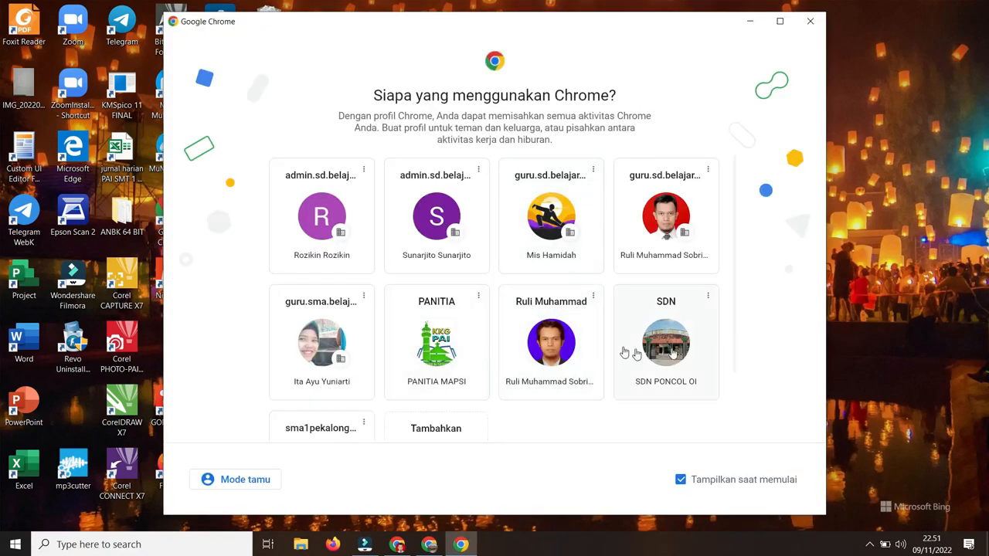
left_click(458, 341)
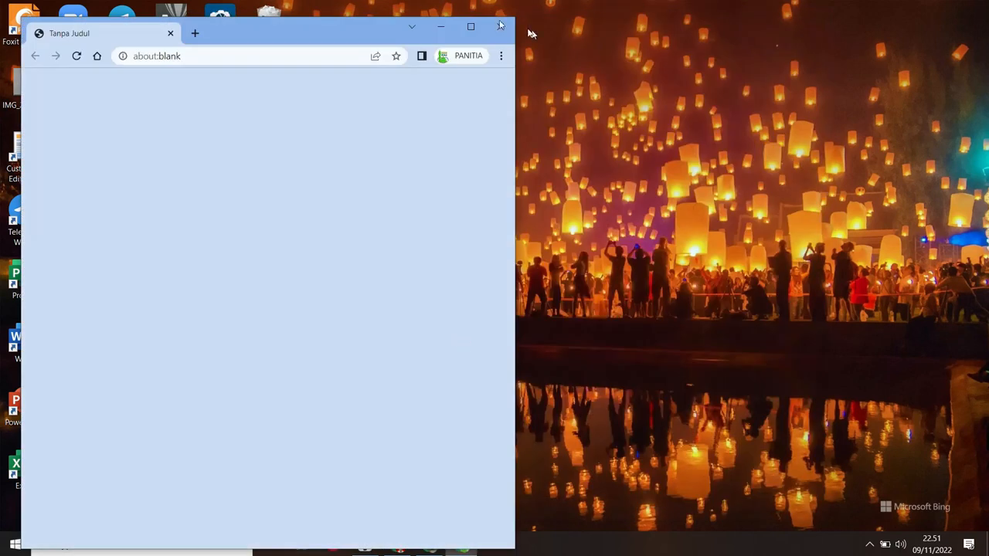
double_click(322, 28)
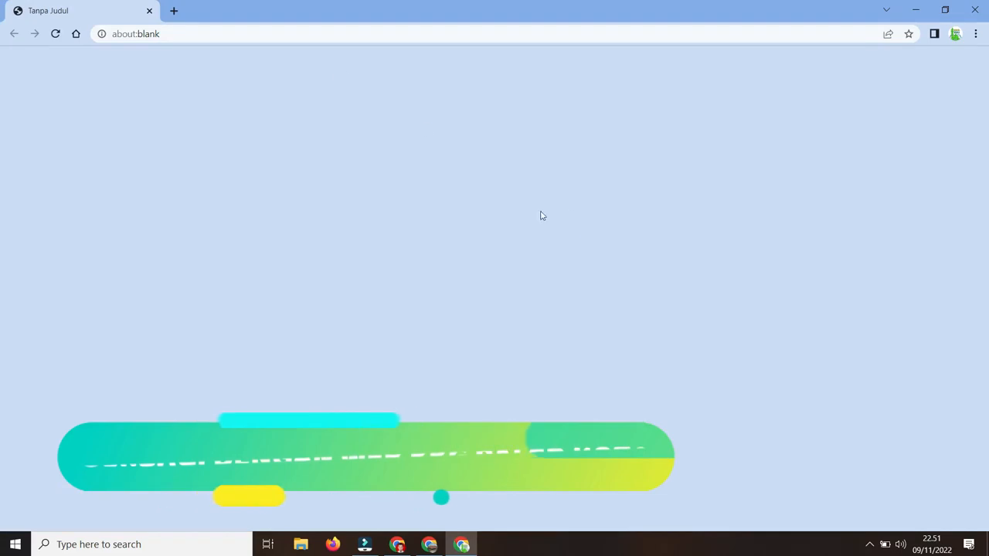
Load the KKG PAI page kkgpaisdprovjateng.web.id/2022/data/login/logout.php.
left_click(280, 34)
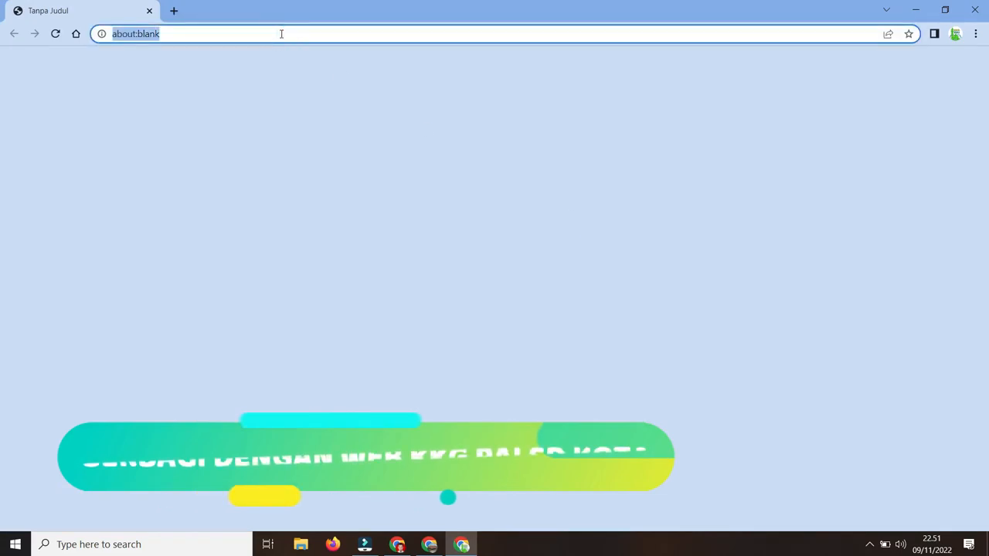
type("KKG")
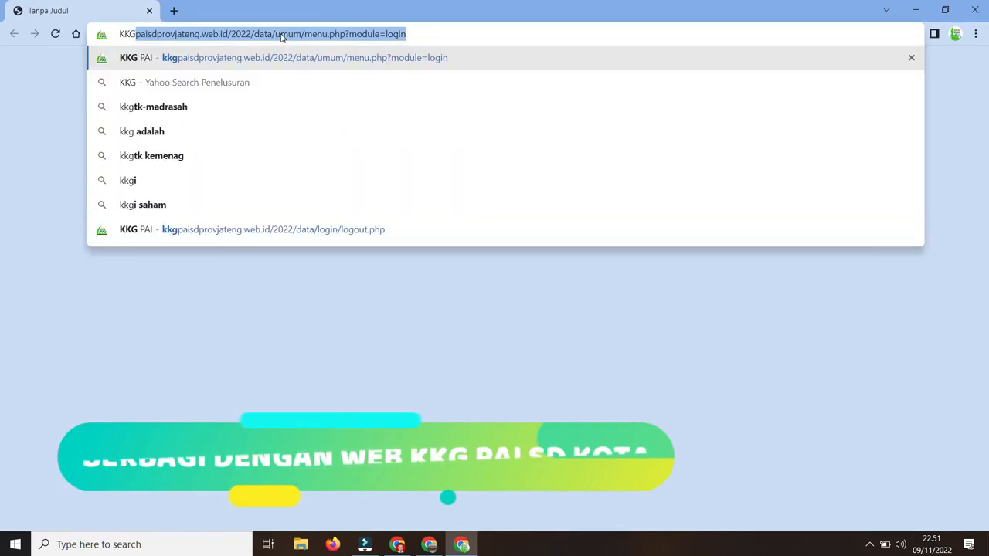
left_click(292, 230)
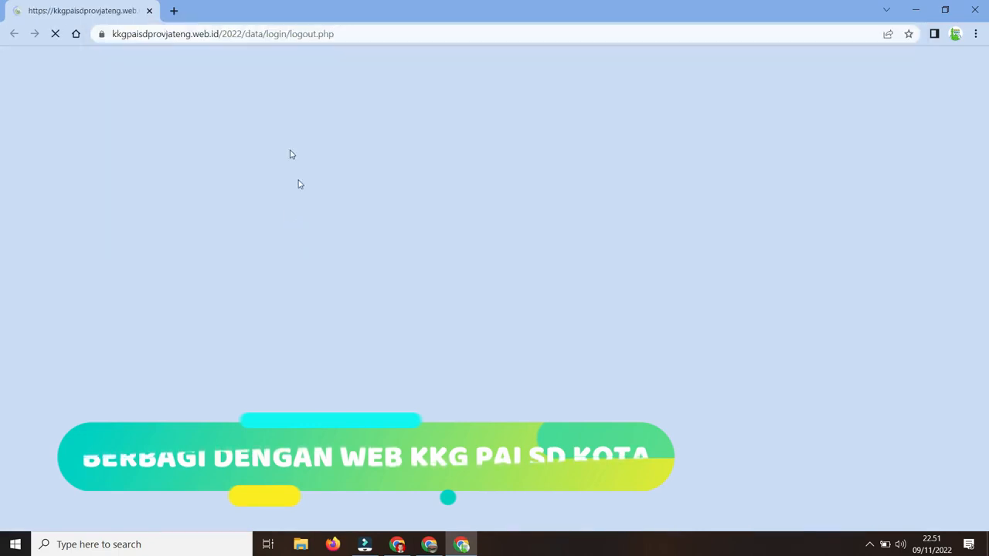
Open the KKGPAI SD Kota Pekalongan website, kkgpaisdkotapkl.web.id, in a new tab.
left_click(174, 10)
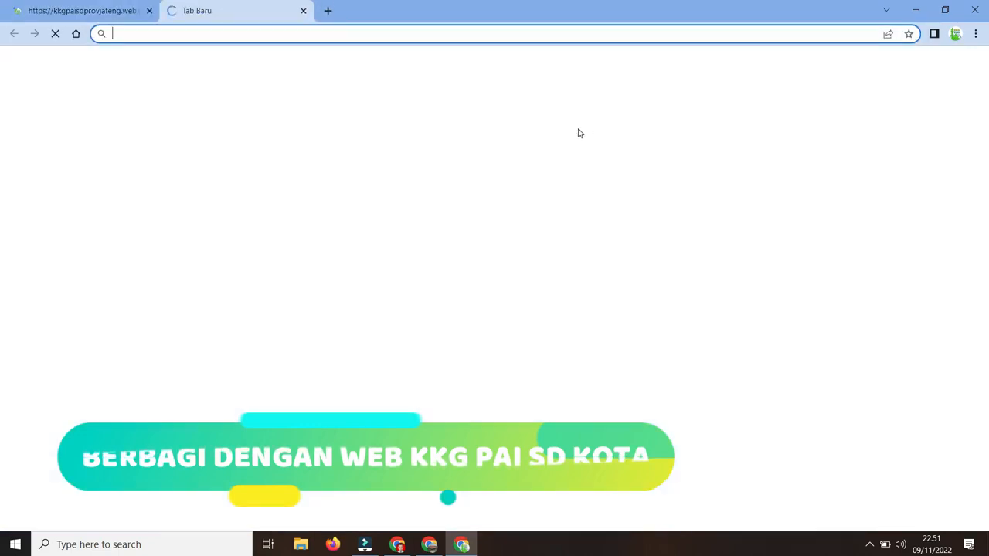
type("KKG")
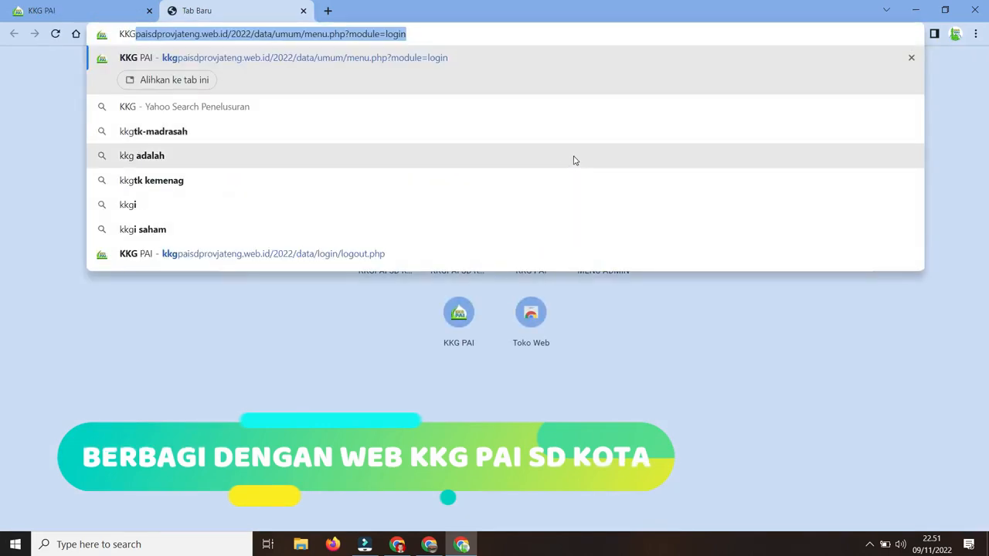
type("PA")
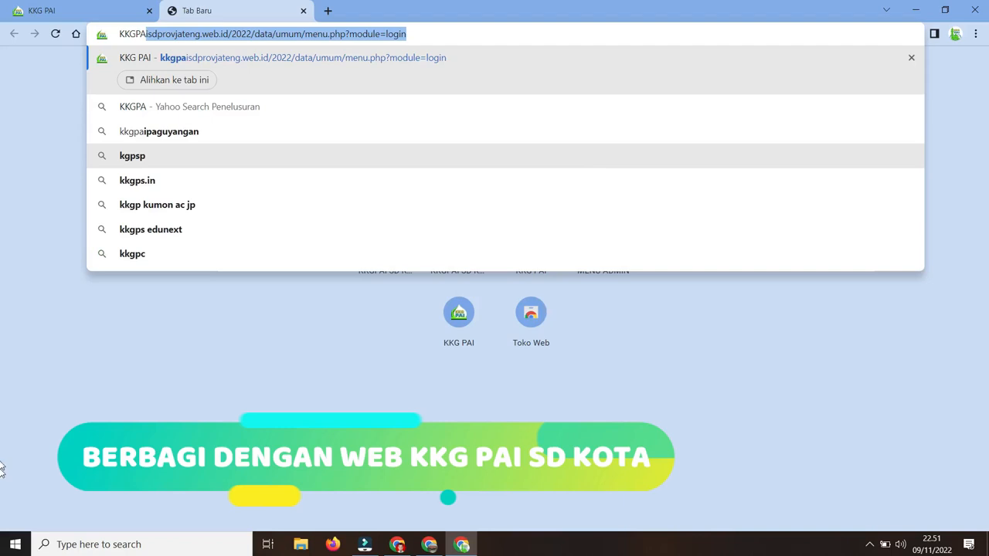
left_click(839, 479)
left_click(476, 260)
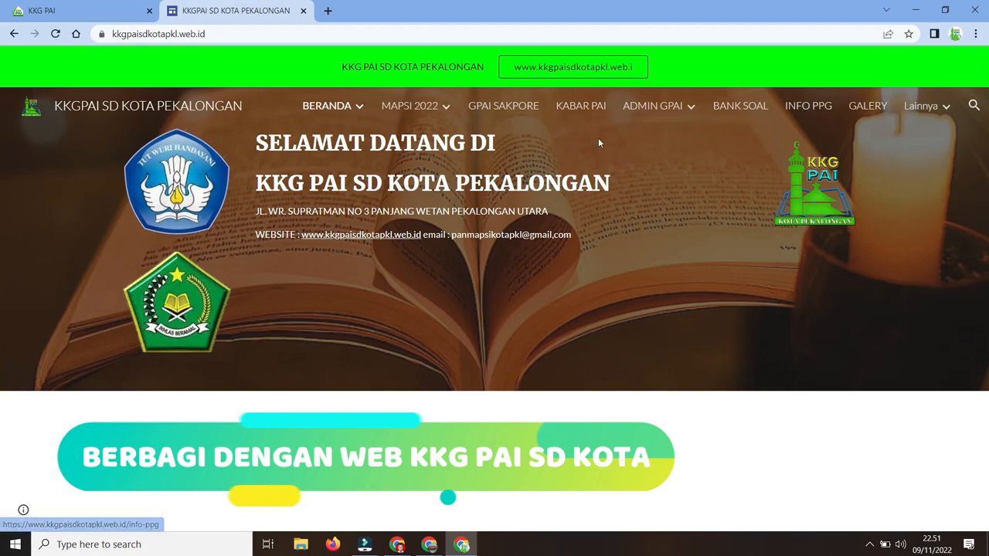
Look over the site's navigation entries and open the Jurnal Ramadhan Siswa page under BERANDA.
mouse_move(402, 114)
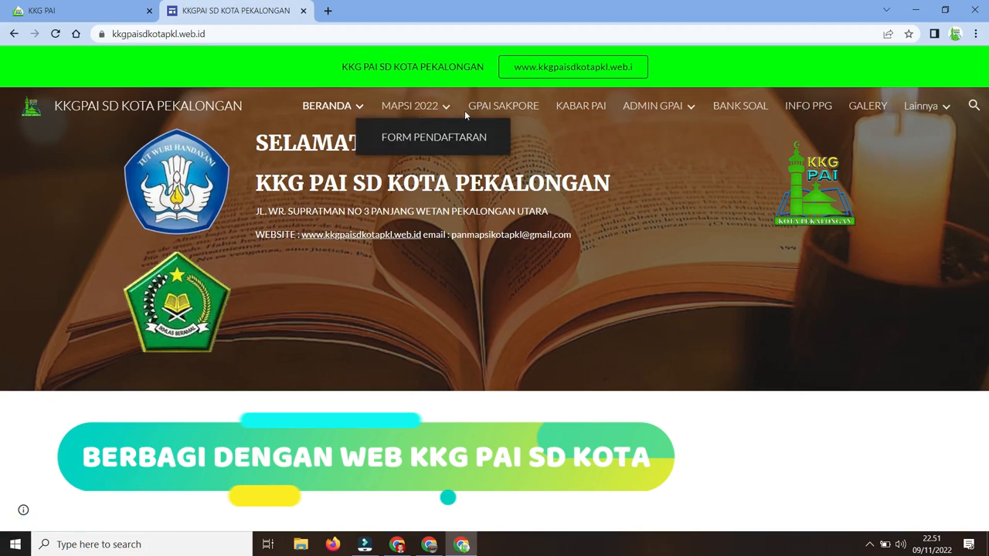
mouse_move(909, 122)
mouse_move(356, 105)
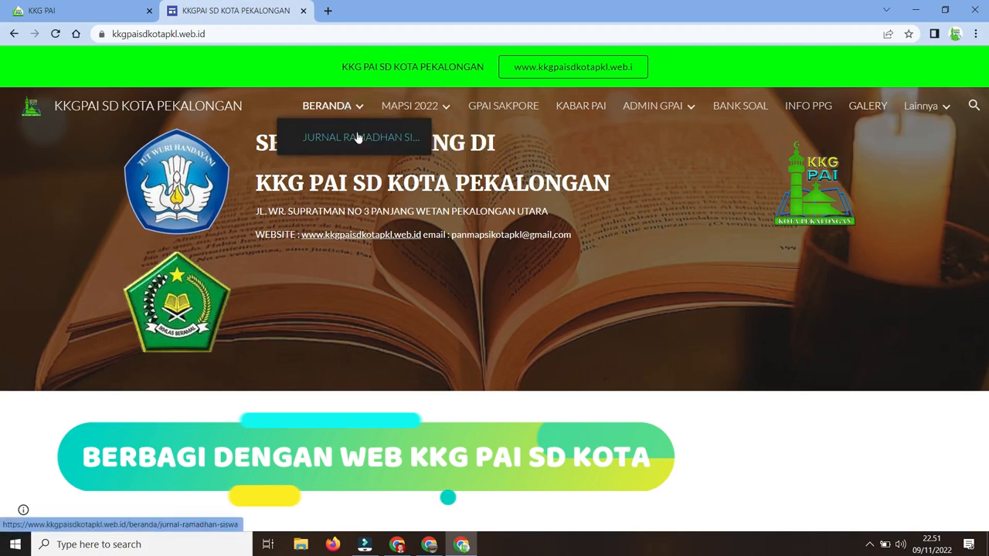
left_click(361, 136)
left_click(373, 138)
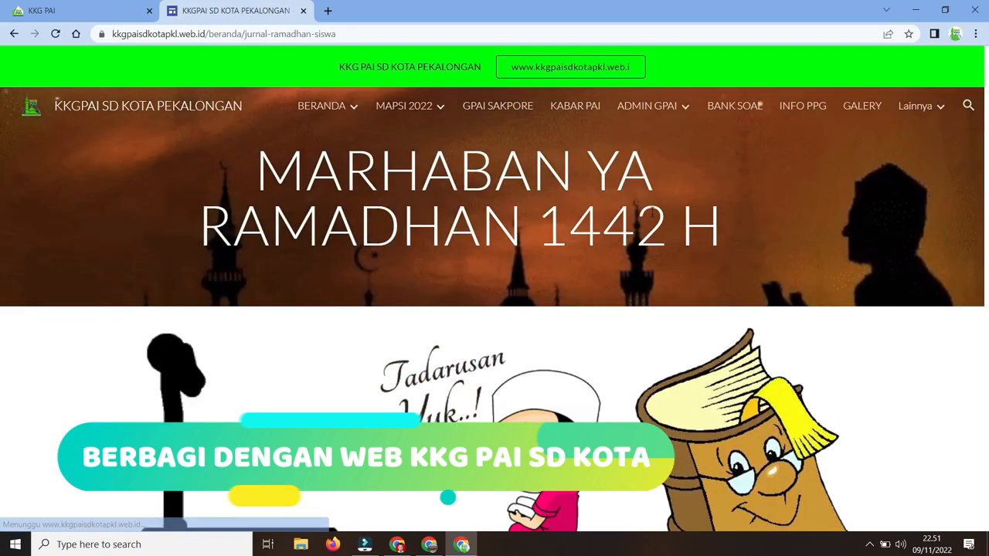
Look through the Ramadhan page's journal links and open the BUAT AGENDA RAMADHANMU DISINI form.
scroll(715, 170, "down", 5)
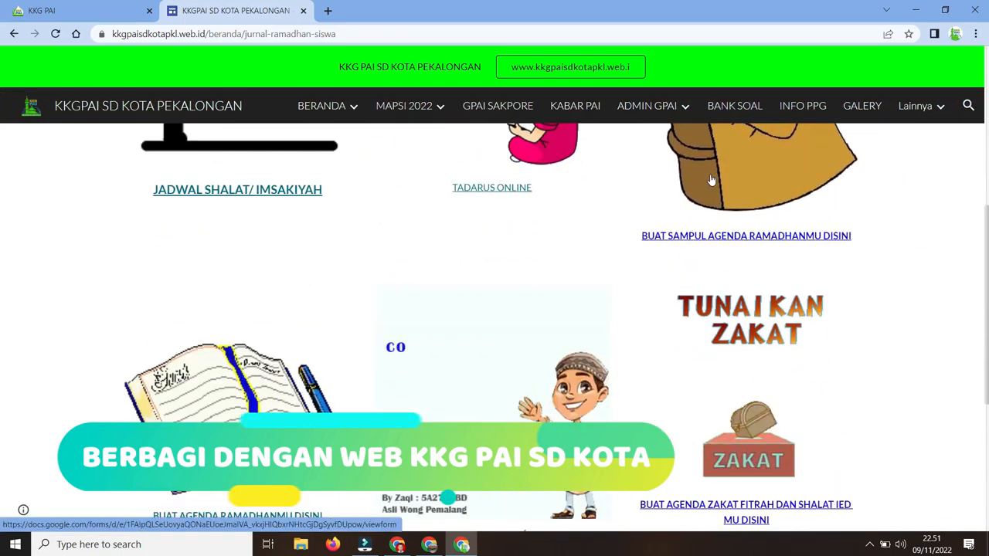
scroll(709, 178, "down", 3)
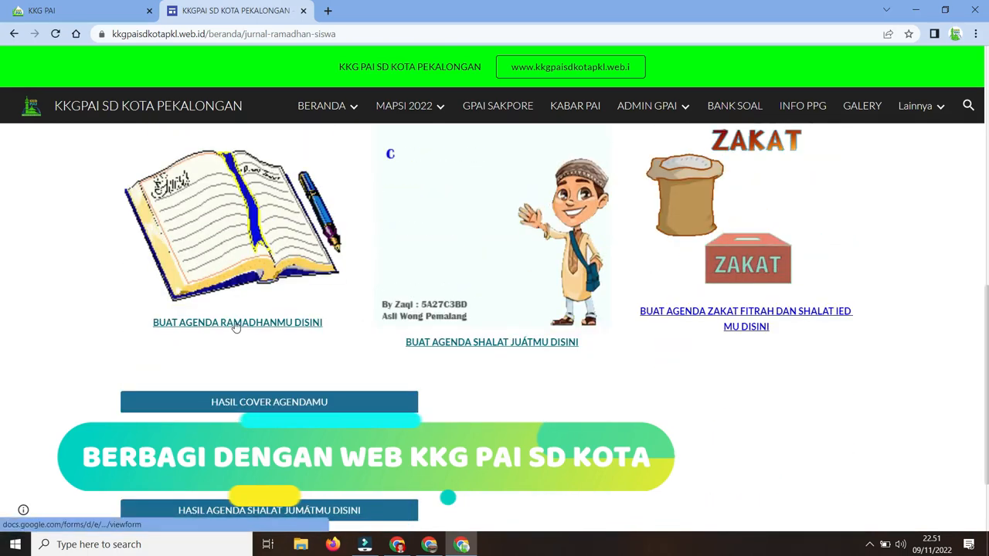
left_click(236, 323)
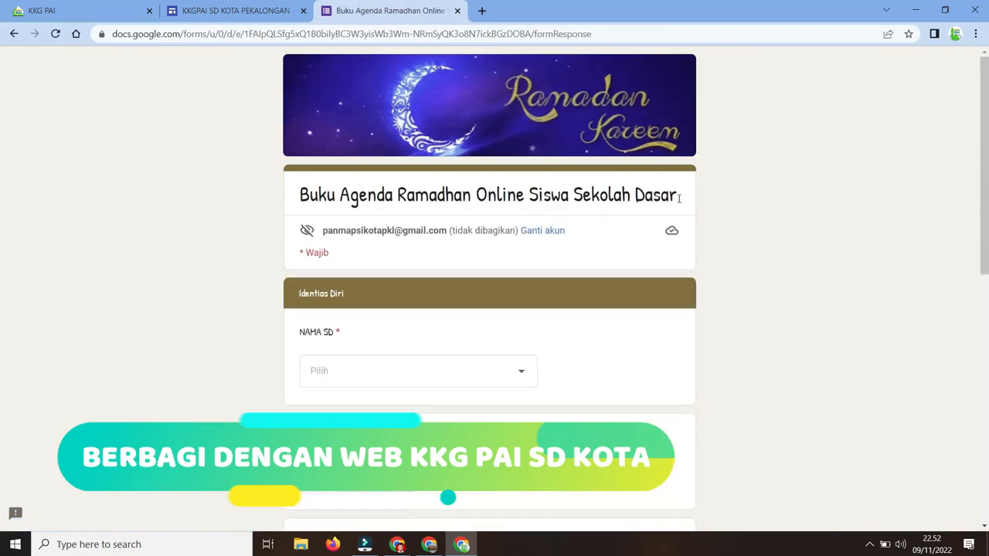
Browse the school options of the NAMA SD question and close the list without choosing one.
scroll(541, 297, "down", 1)
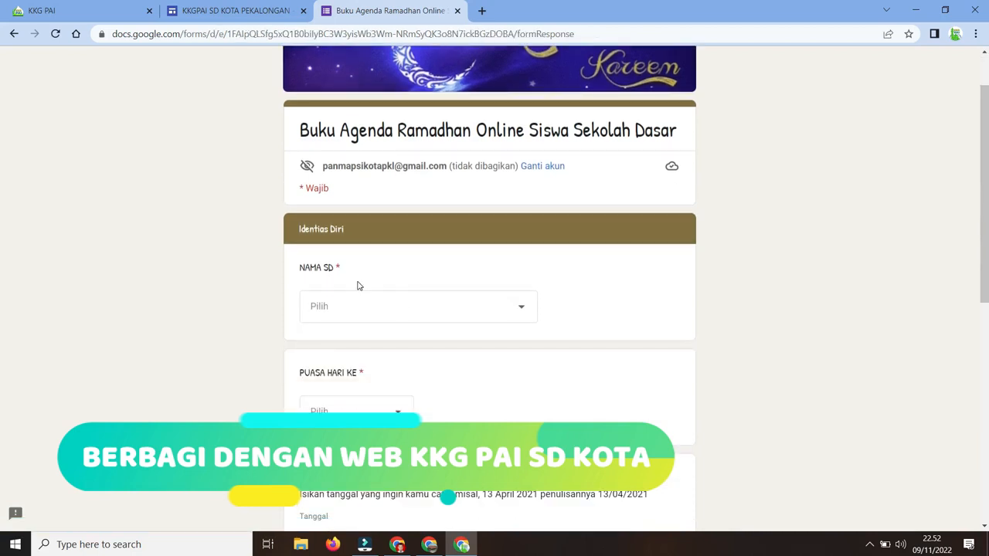
left_click(522, 309)
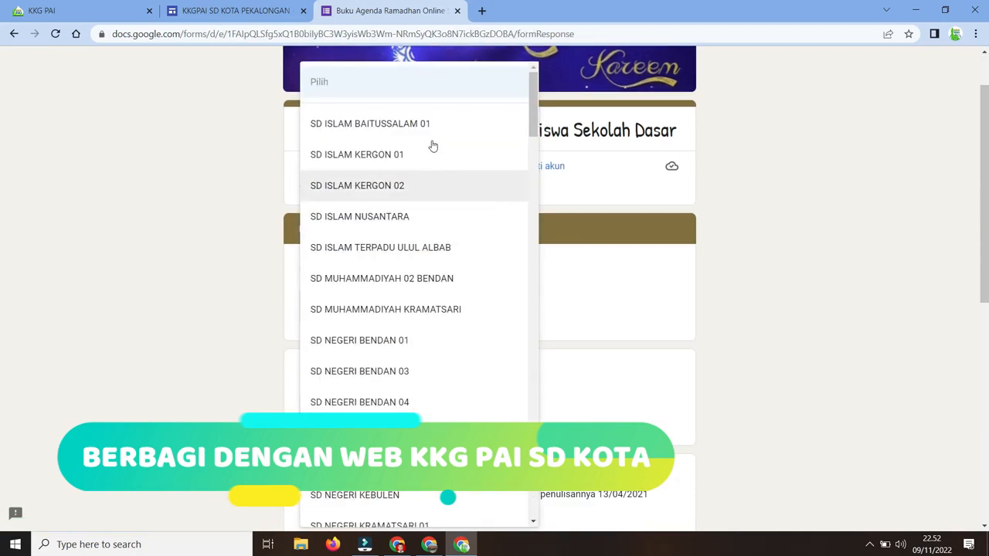
scroll(423, 309, "down", 9)
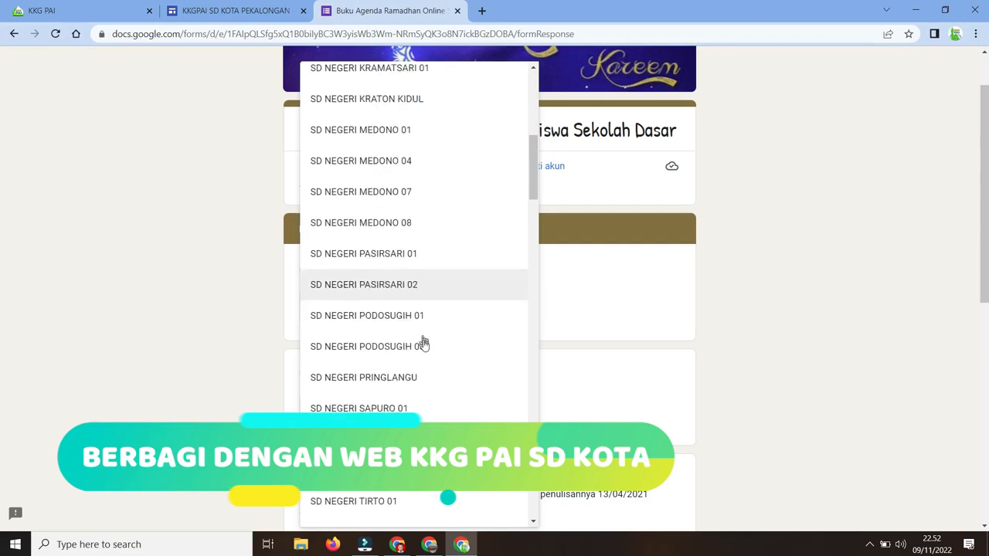
scroll(462, 369, "down", 8)
left_click(647, 313)
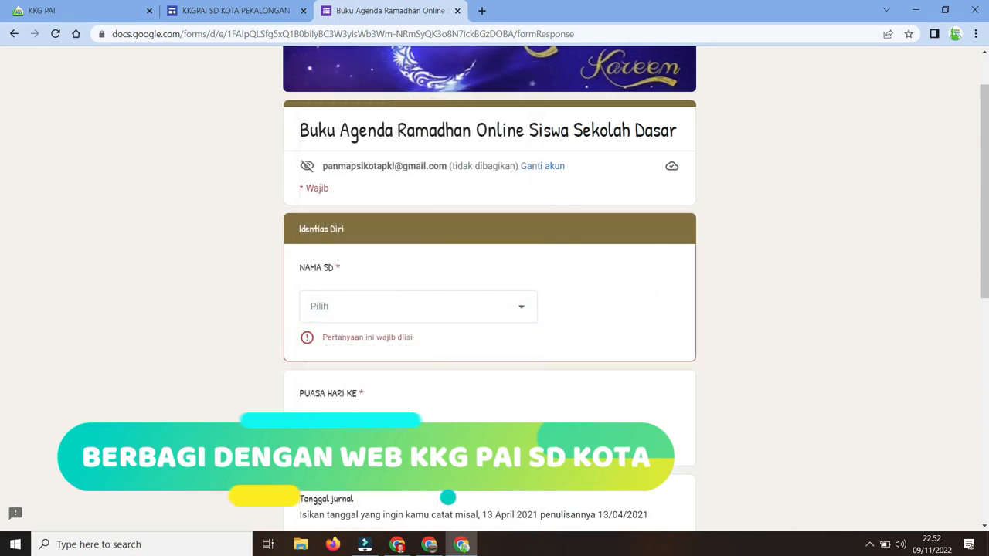
Examine the form's PUASA HARI KE, Tanggal jurnal, Nama Siswa, Kelas and Nomor Urut Absen questions without filling them in.
left_click(396, 431)
left_click(502, 385)
scroll(501, 388, "down", 4)
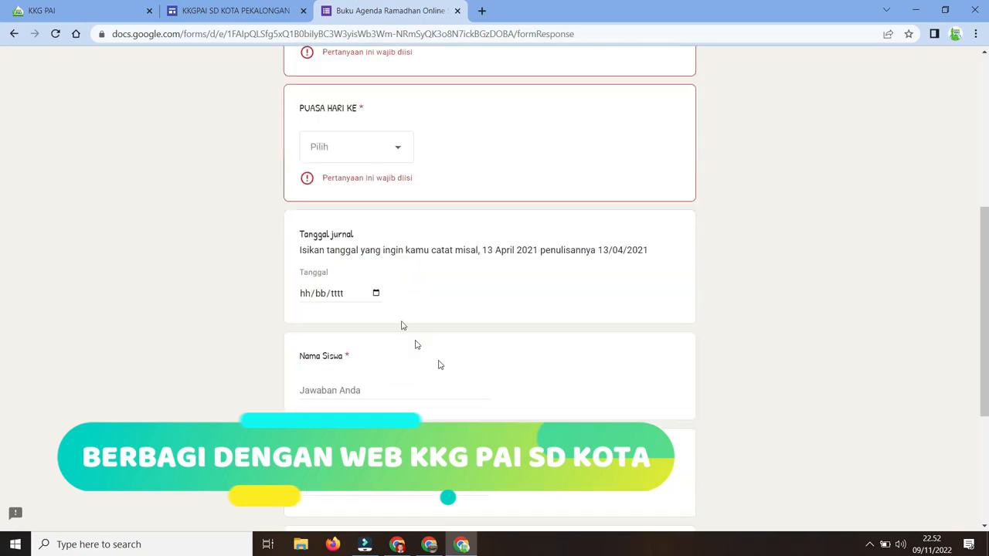
scroll(394, 293, "down", 1)
left_click(366, 286)
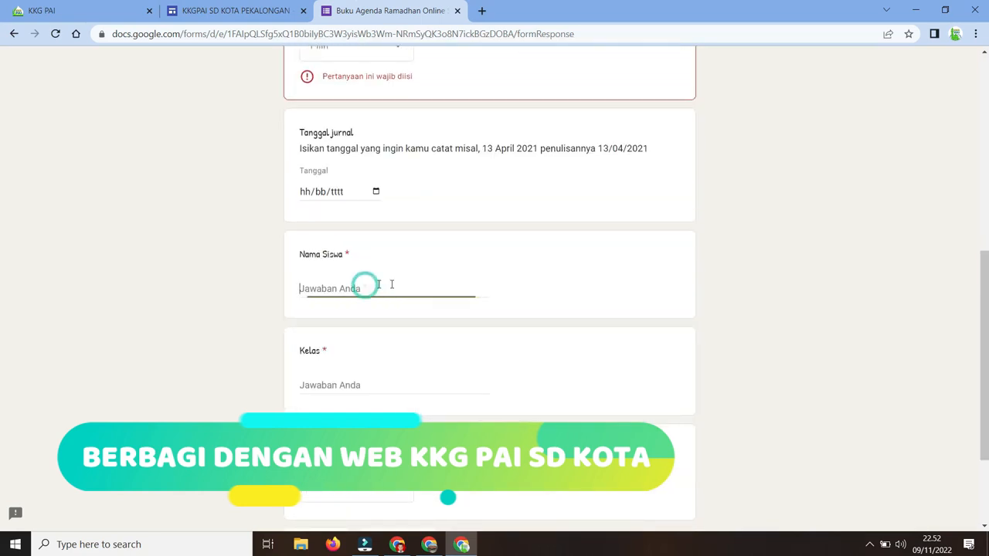
left_click(425, 382)
scroll(450, 366, "down", 2)
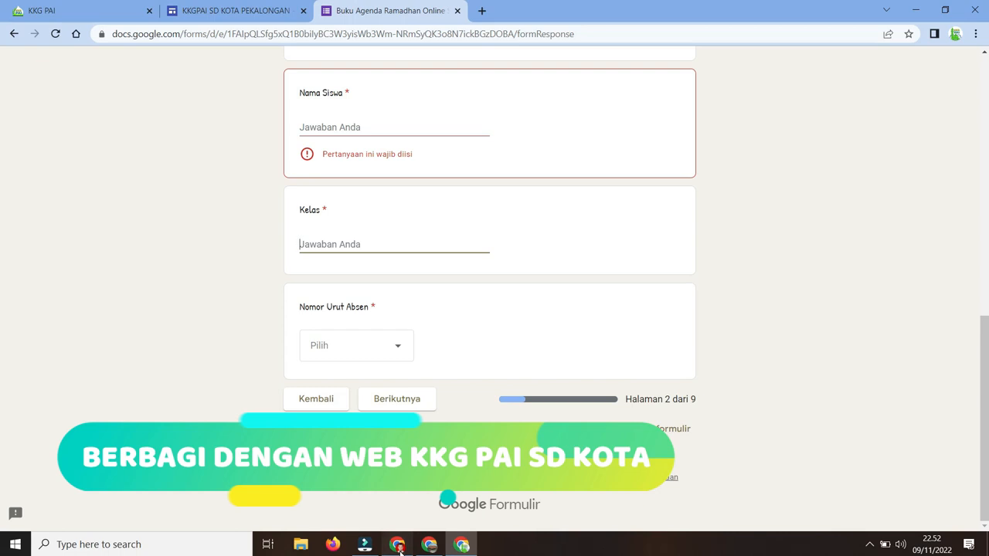
Return to the KKGPAI site's Ramadhan page and open the HASIL COVER AGENDAMU results folder.
left_click(399, 547)
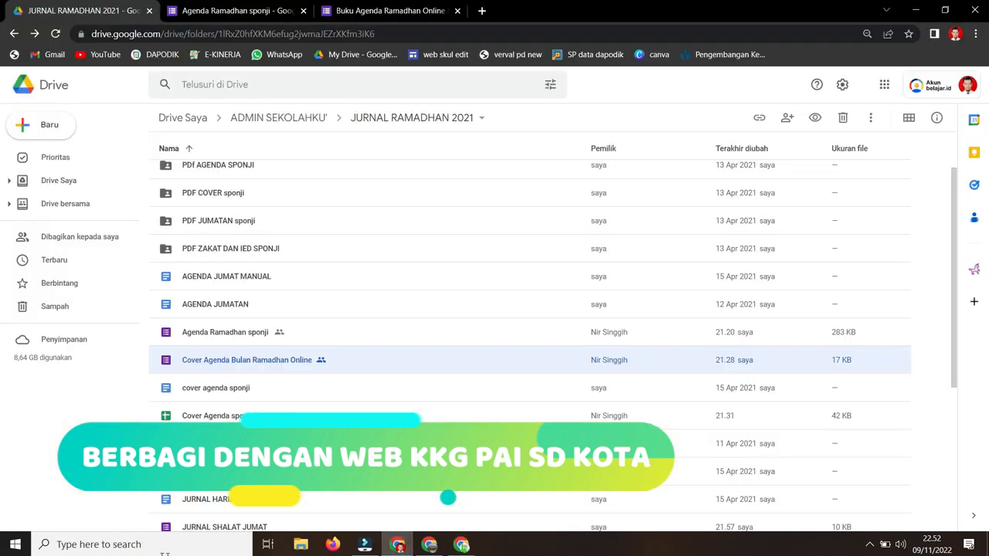
left_click(461, 544)
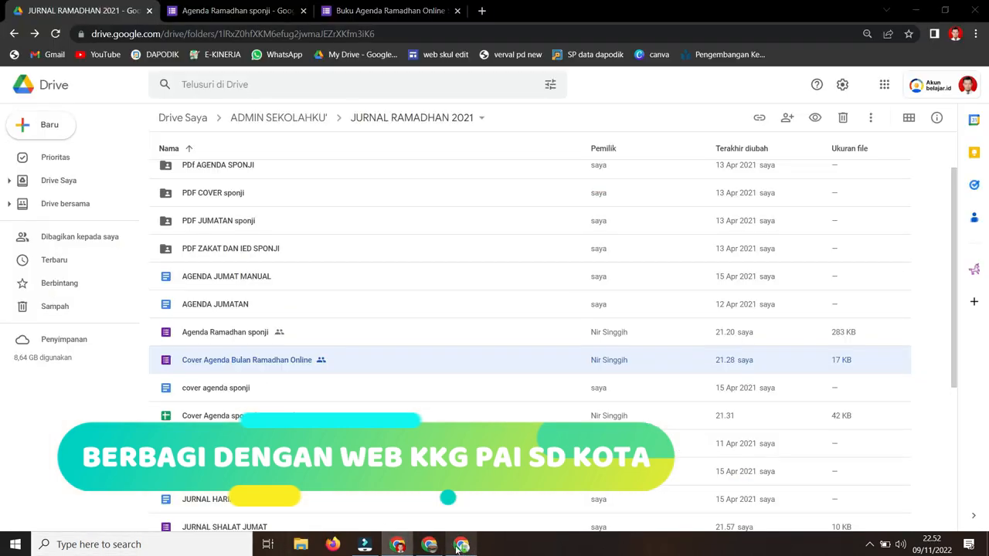
left_click(209, 9)
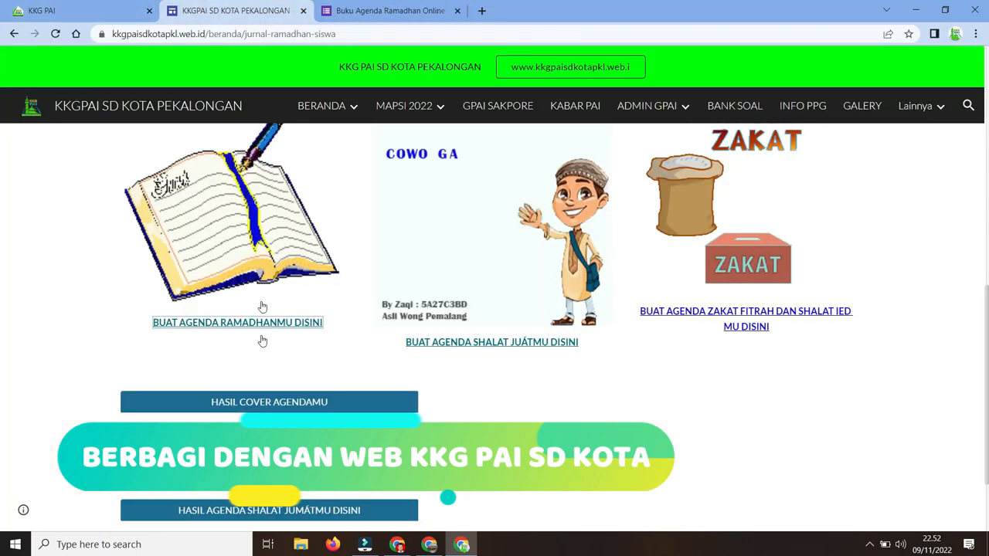
scroll(255, 347, "down", 1)
scroll(250, 385, "down", 1)
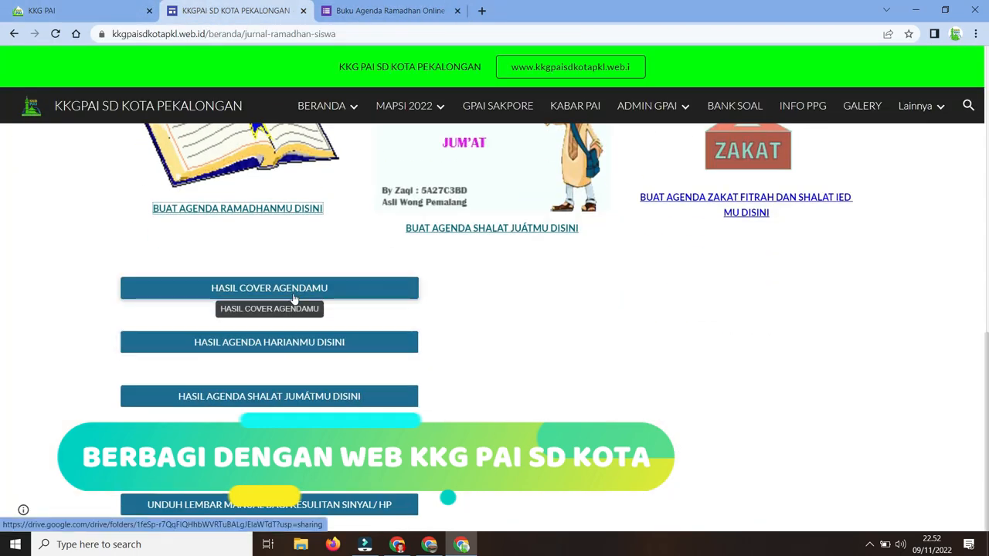
left_click(294, 299)
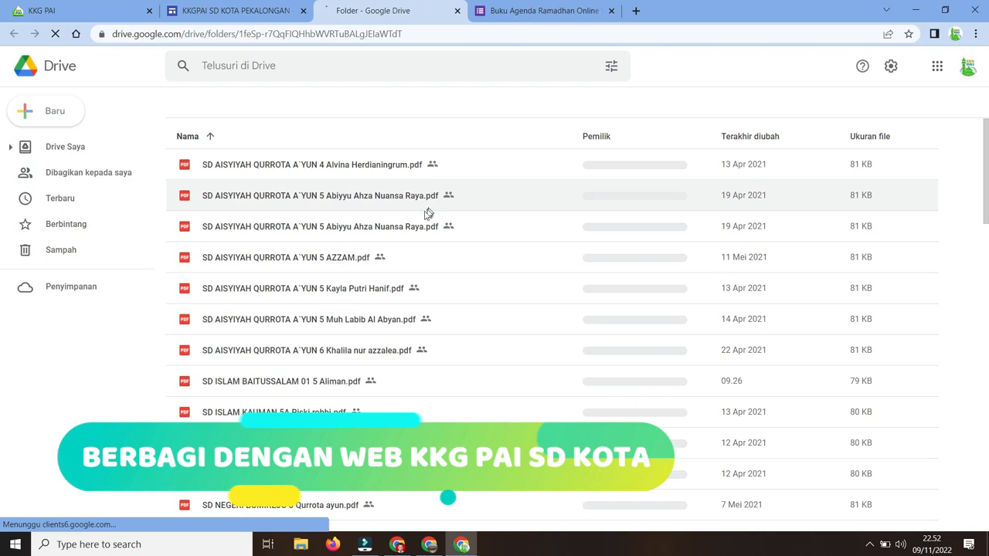
Preview the SD ISLAM TERPADU ULUL ALBAB class 5B cover PDF and examine it down to the student identity table.
scroll(255, 349, "down", 3)
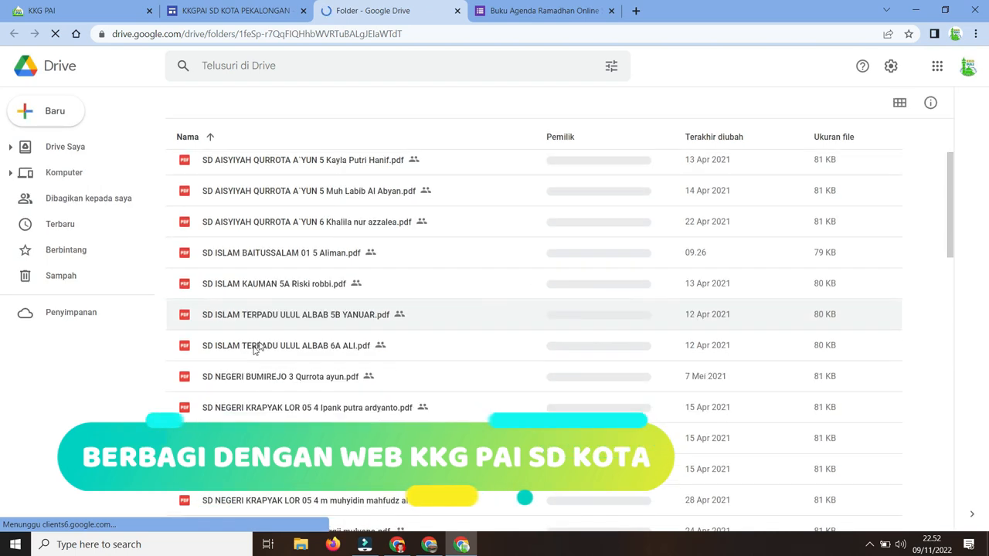
left_click(319, 299)
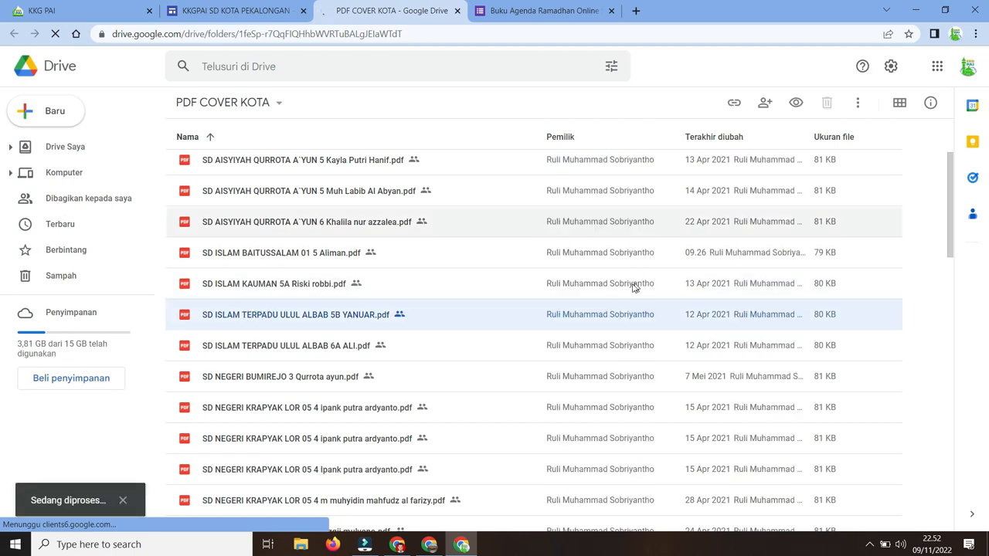
double_click(343, 313)
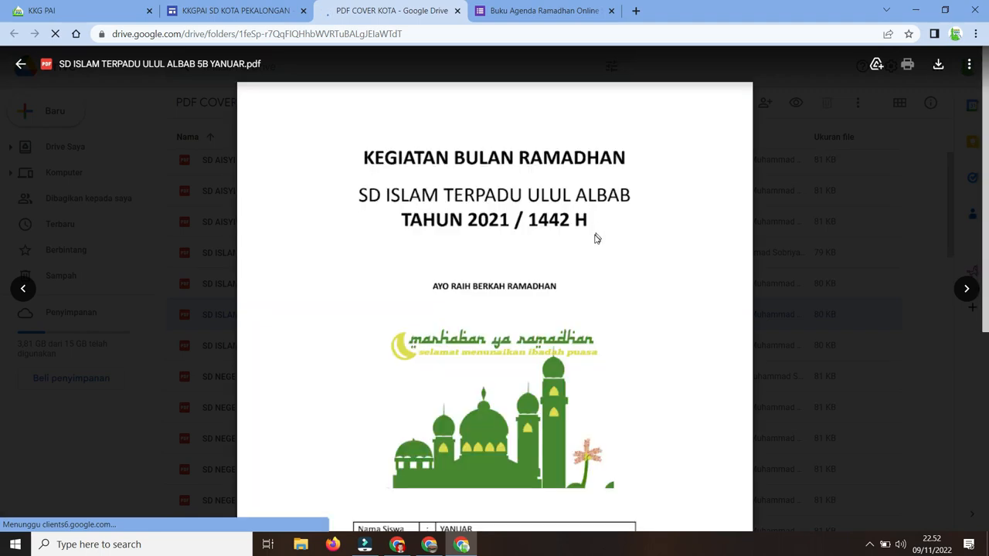
scroll(540, 302, "down", 4)
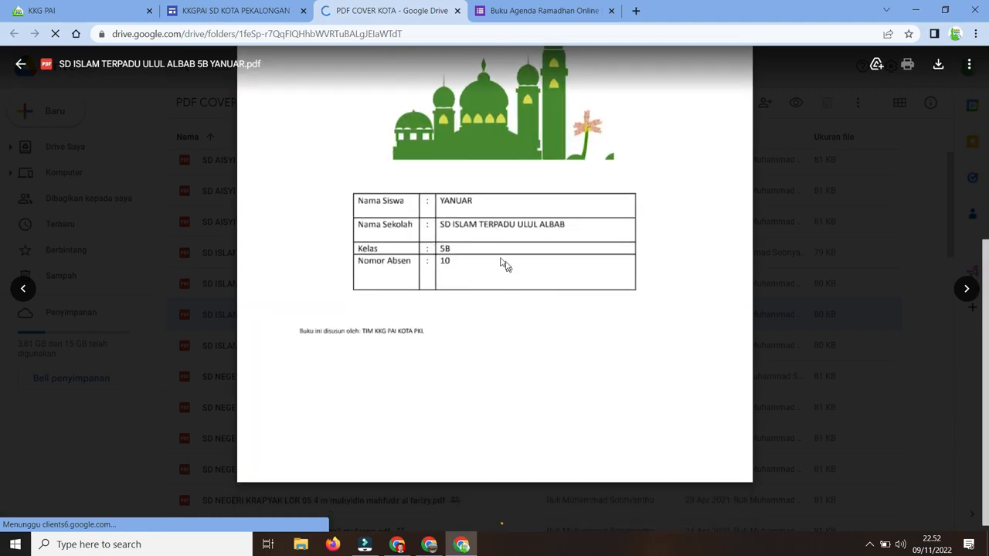
Preview an SD NEGERI KRAPYAK LOR 05 class 4 cover PDF down to its student identity table, closing each preview when finished.
left_click(834, 220)
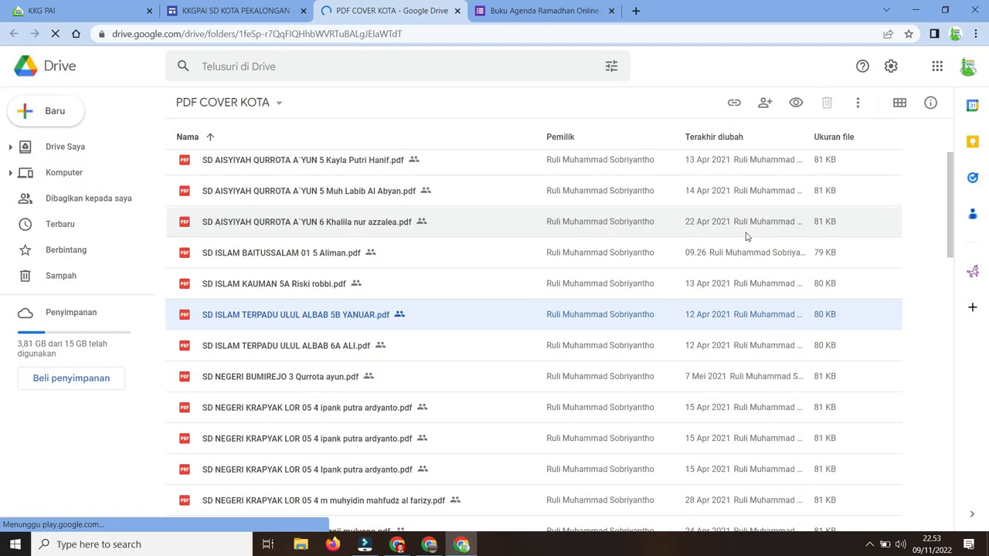
double_click(291, 411)
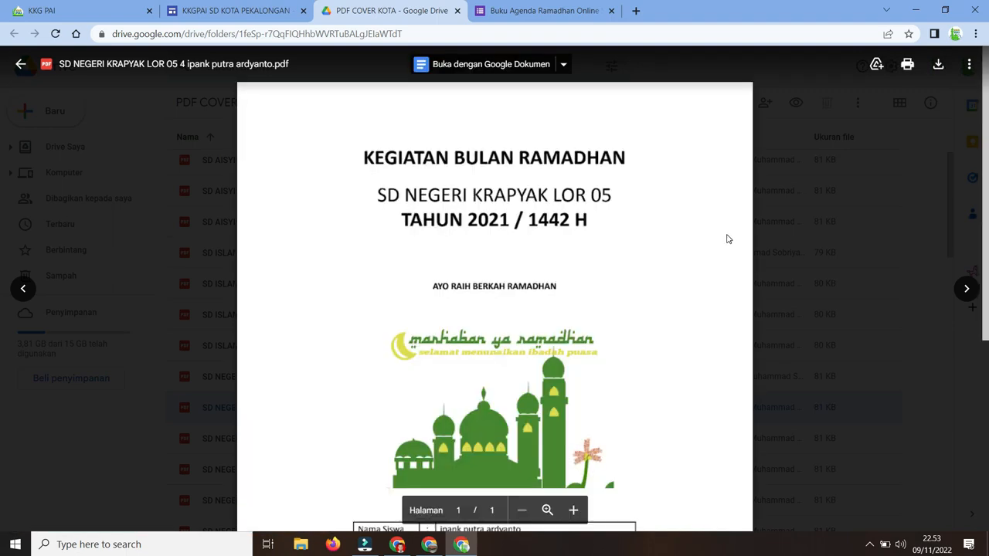
scroll(695, 271, "down", 4)
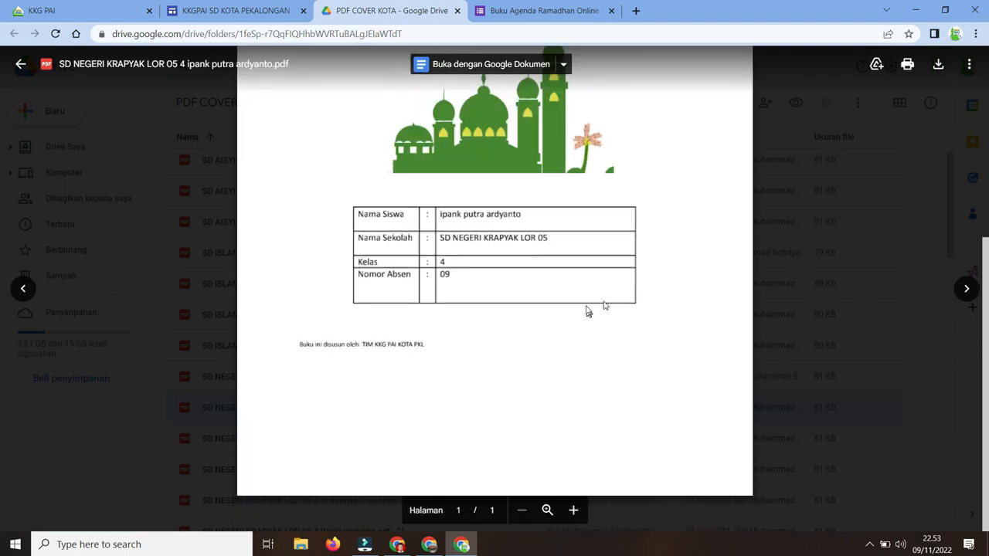
key("Escape")
Browse the list of student cover PDFs in the PDF COVER KOTA folder down to the class 6 files and back up.
left_click(261, 376)
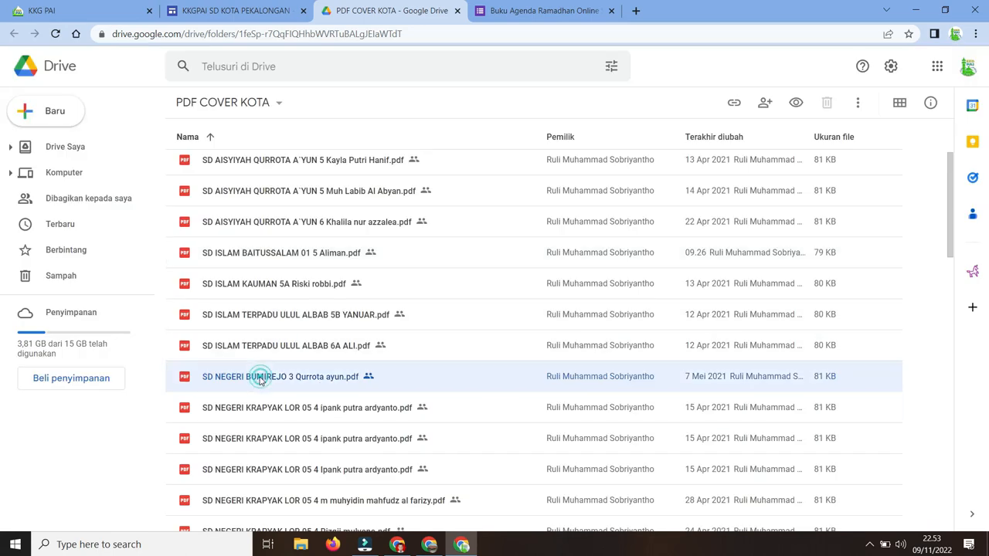
scroll(425, 335, "down", 4)
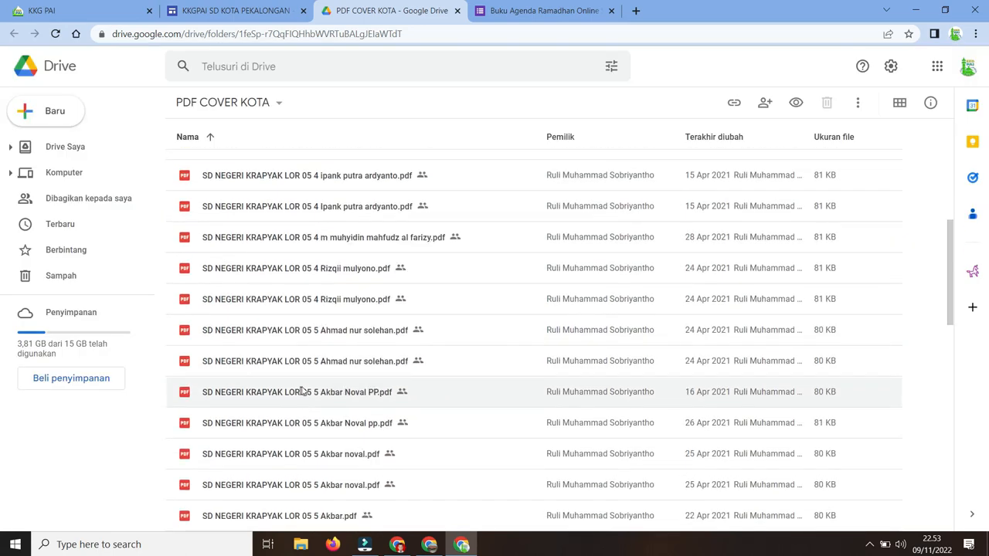
scroll(302, 391, "down", 10)
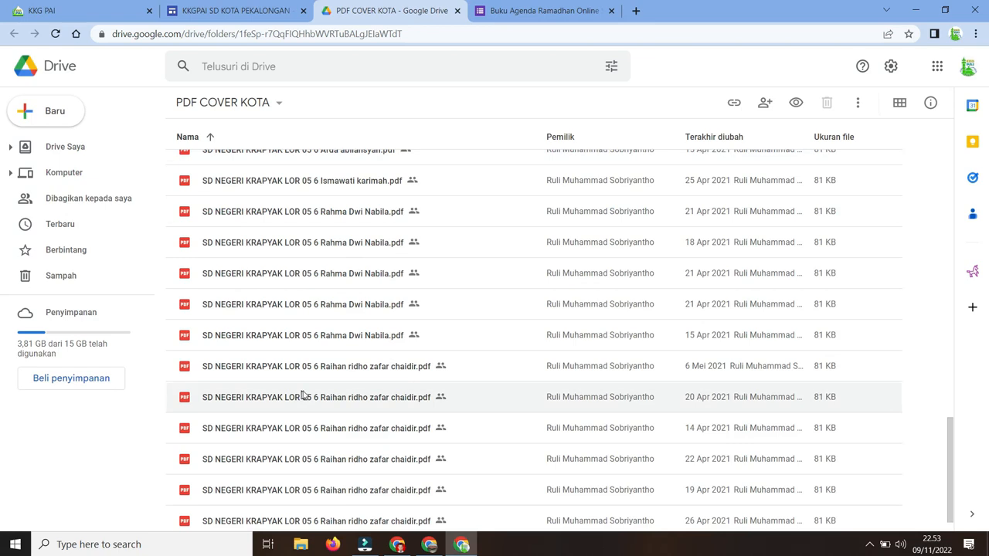
scroll(303, 396, "down", 1)
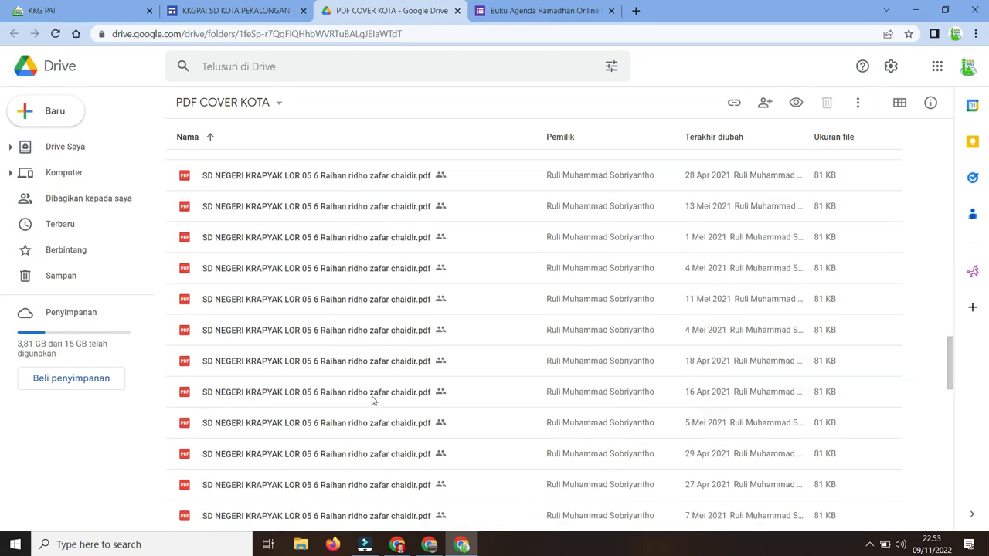
scroll(370, 399, "up", 10)
scroll(370, 398, "up", 5)
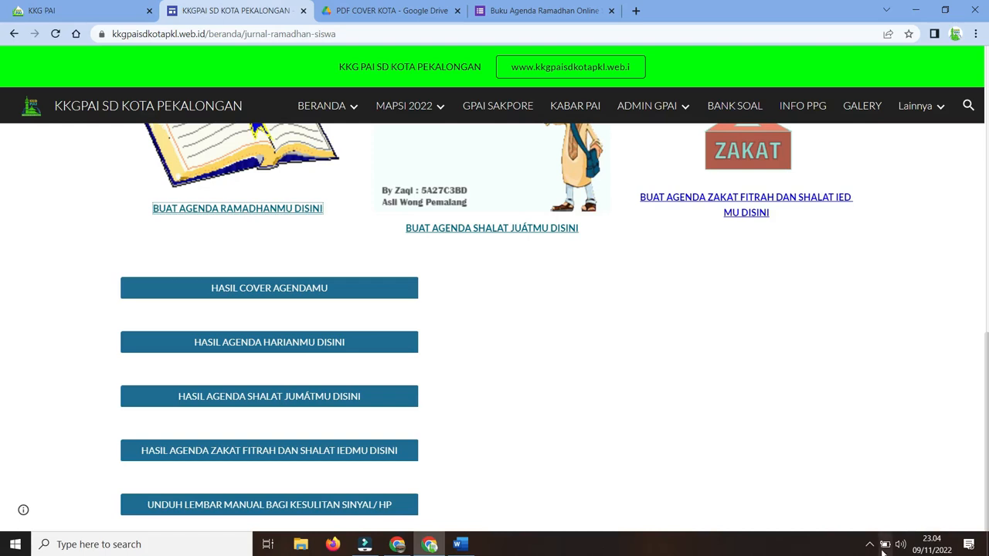
left_click(636, 10)
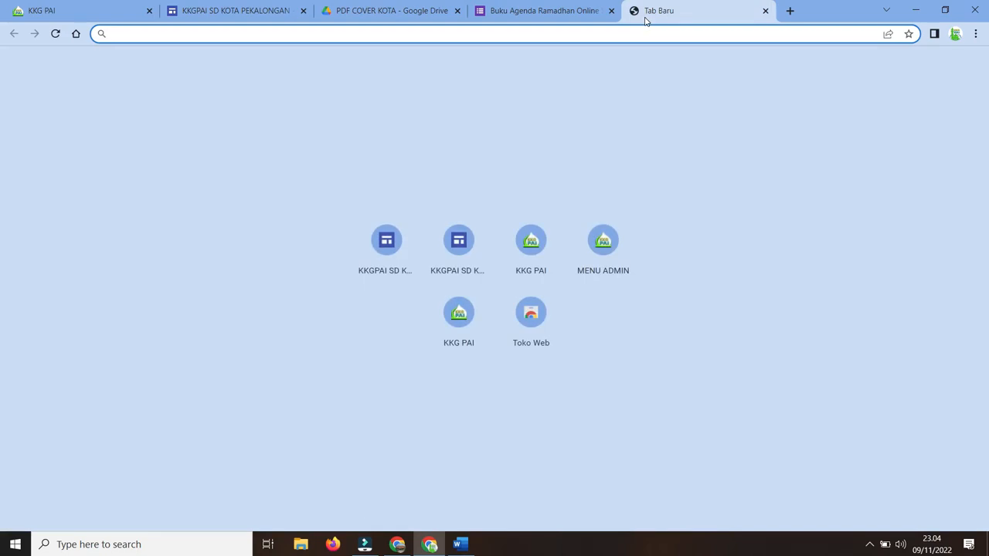
type("https://youtu.be/oM9MrNFuzL8")
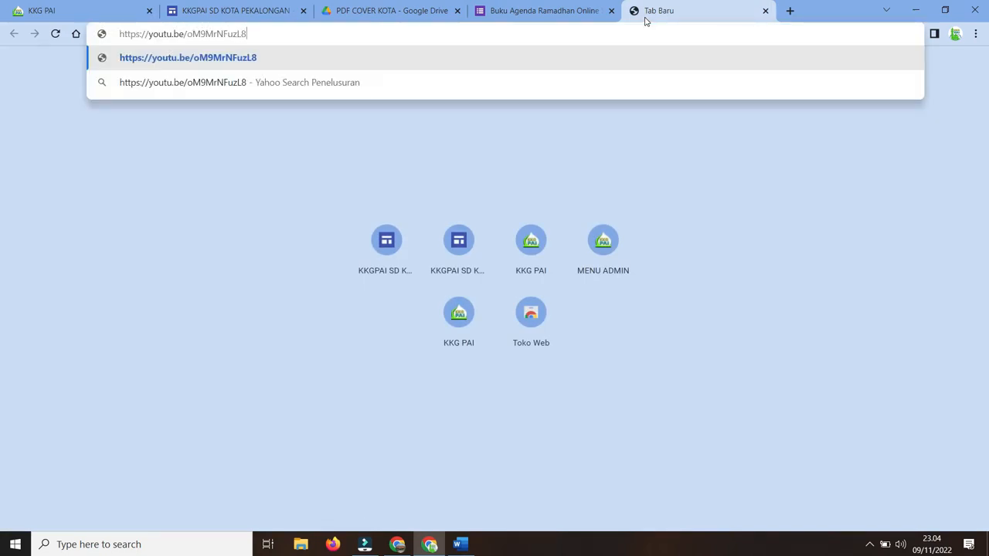
key("Return")
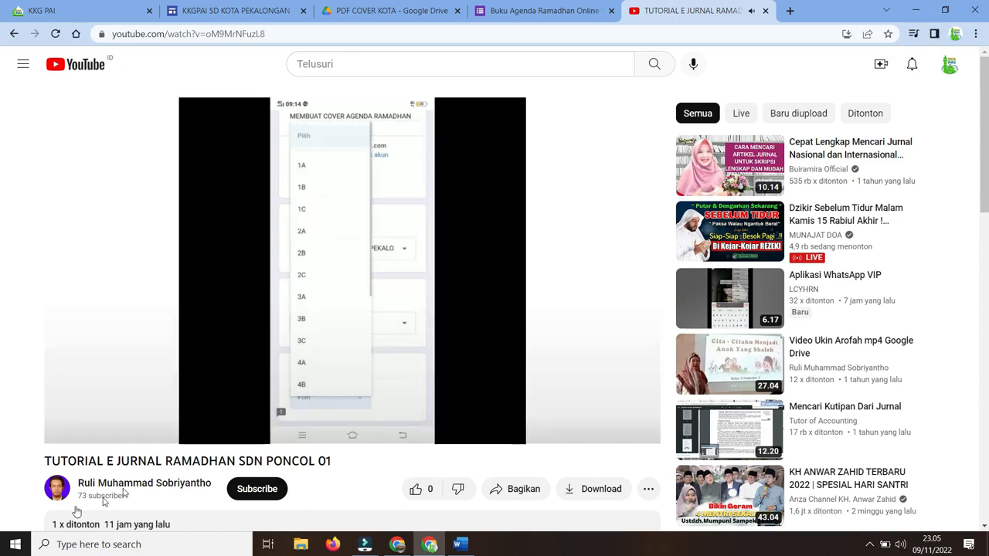
mouse_move(61, 438)
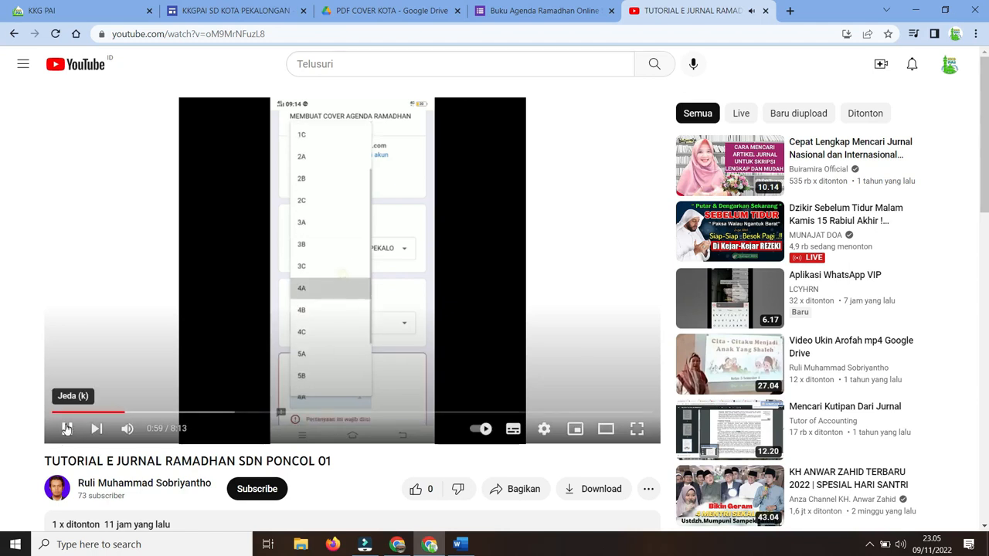
left_click(67, 429)
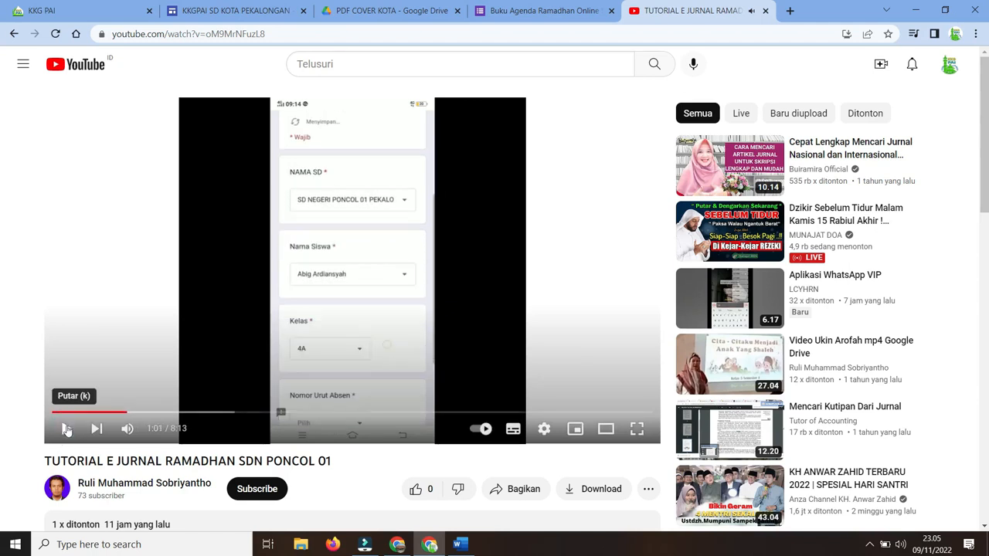
Switch to the Word report LAPORAN KARYA INOVATIF PEMBUATAN VIDEO PEMBELAJARAN and examine its cover and title pages from the beginning.
left_click(915, 10)
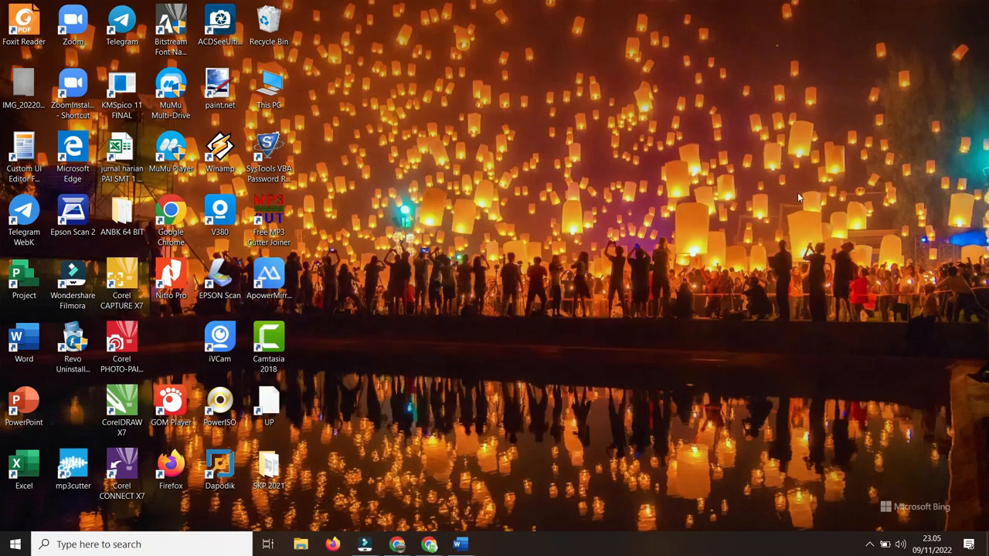
left_click(465, 548)
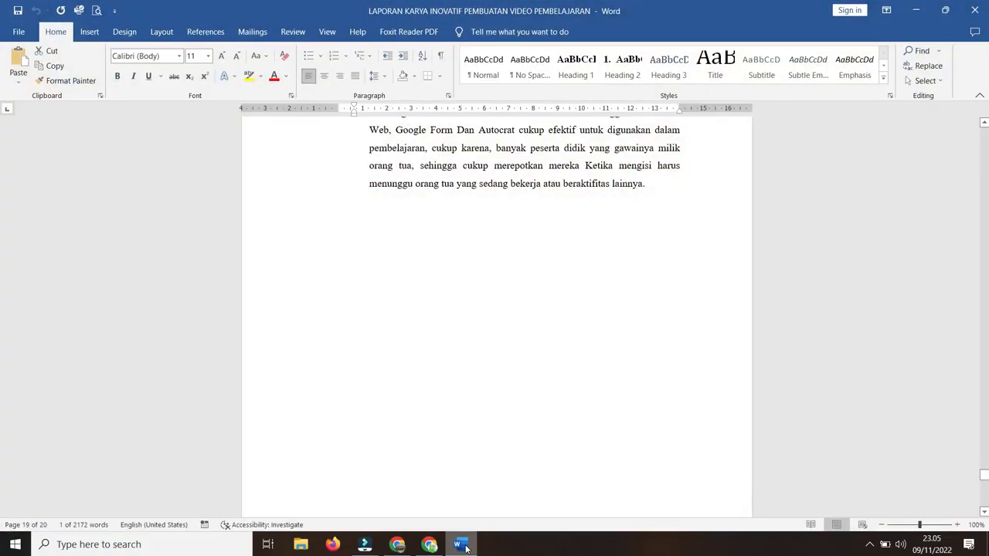
scroll(977, 473, "up", 1)
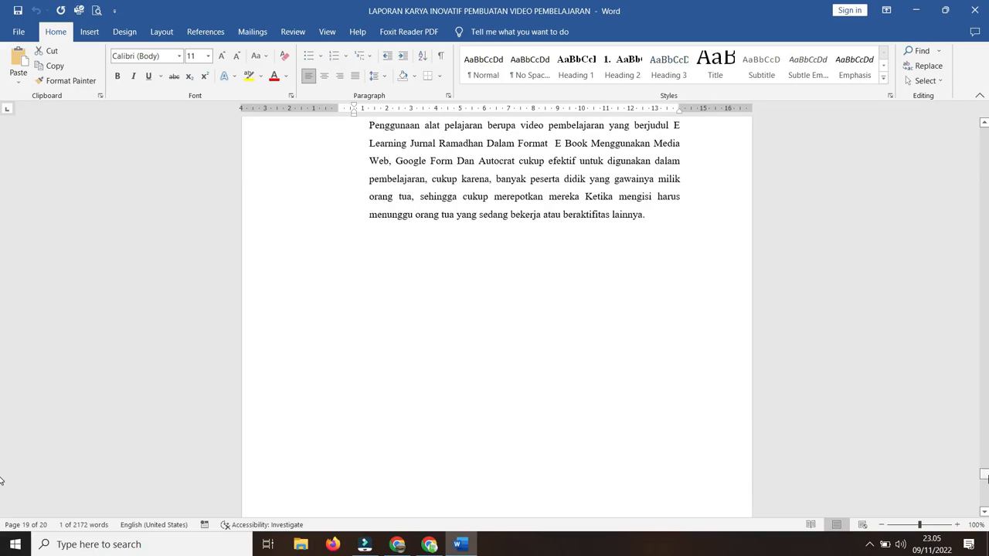
left_click_drag(983, 475, 982, 137)
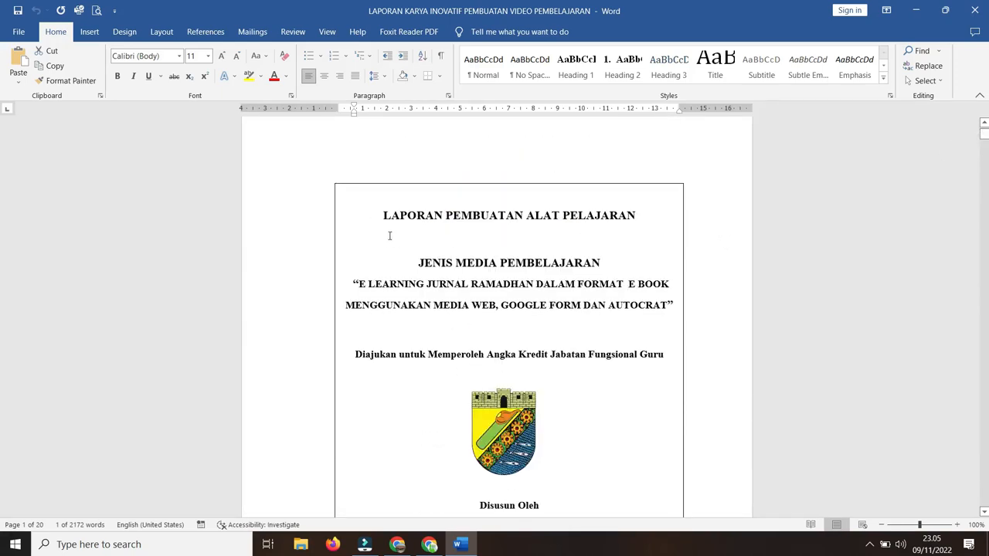
scroll(424, 252, "down", 1)
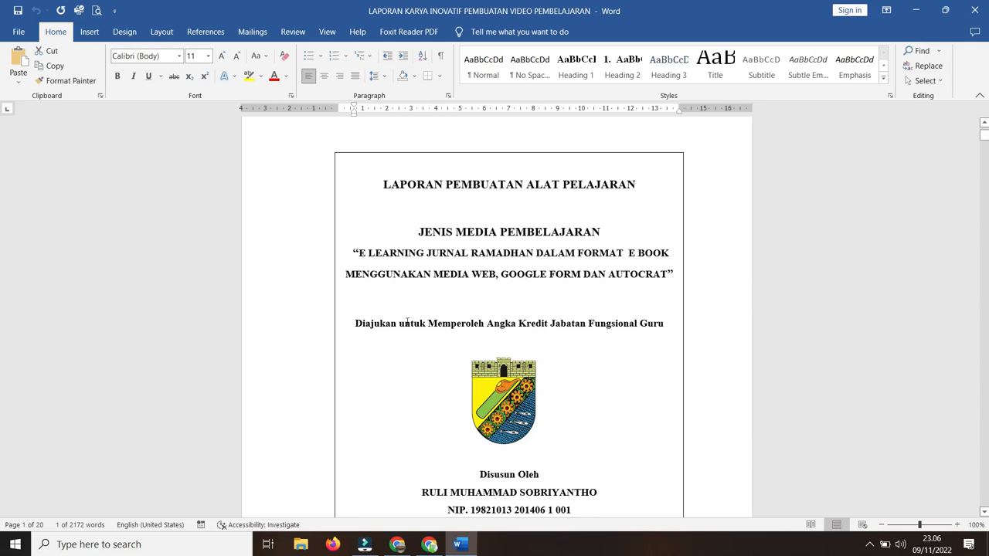
scroll(464, 309, "down", 1)
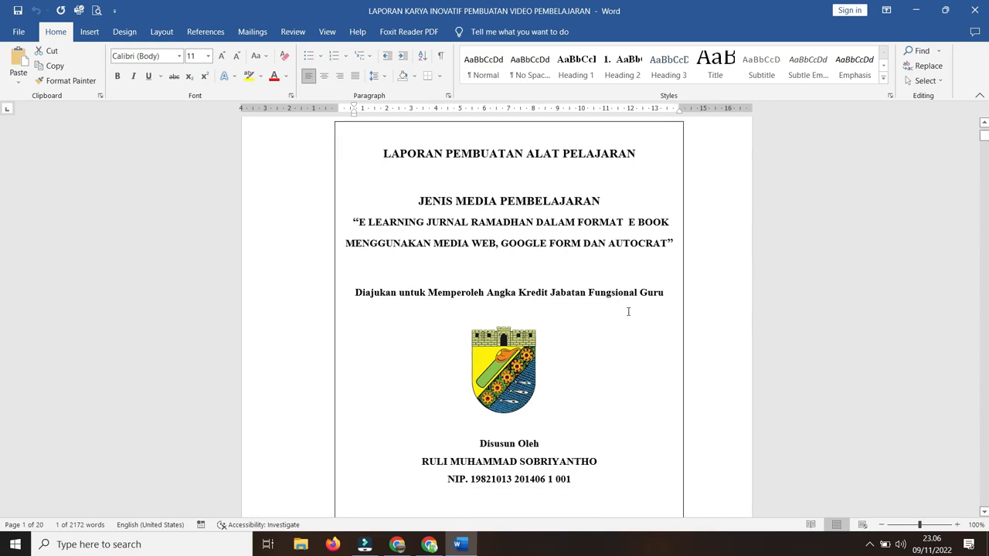
scroll(627, 309, "down", 7)
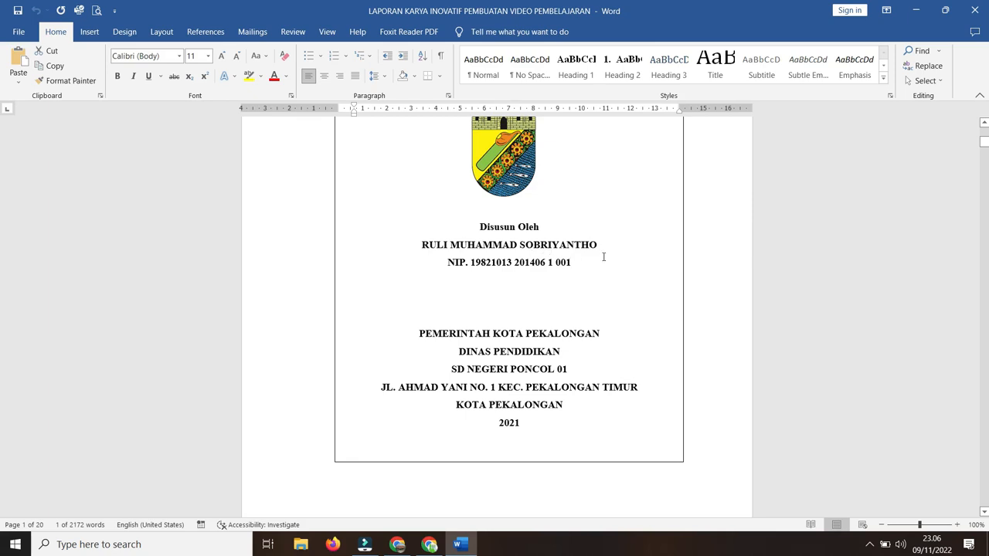
scroll(574, 329, "down", 4)
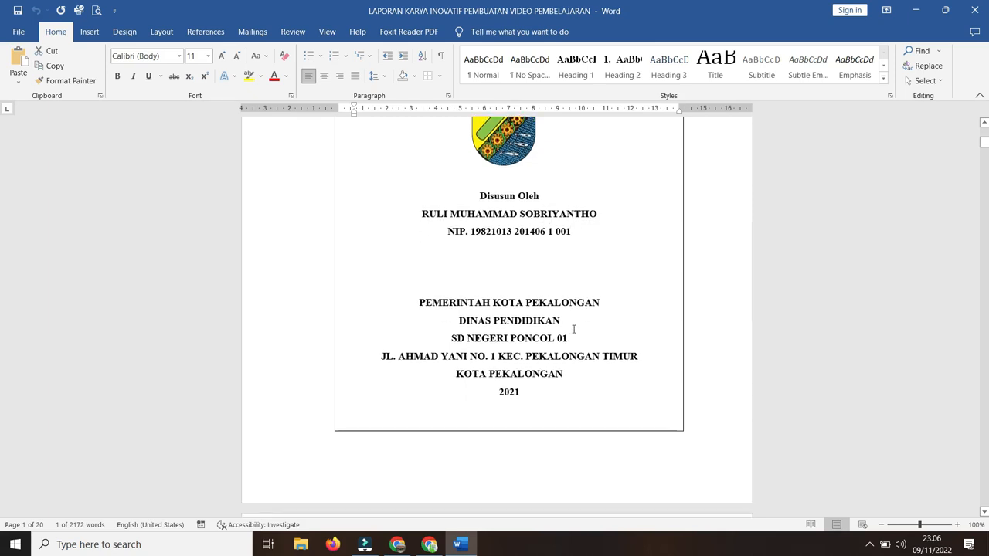
scroll(574, 330, "down", 6)
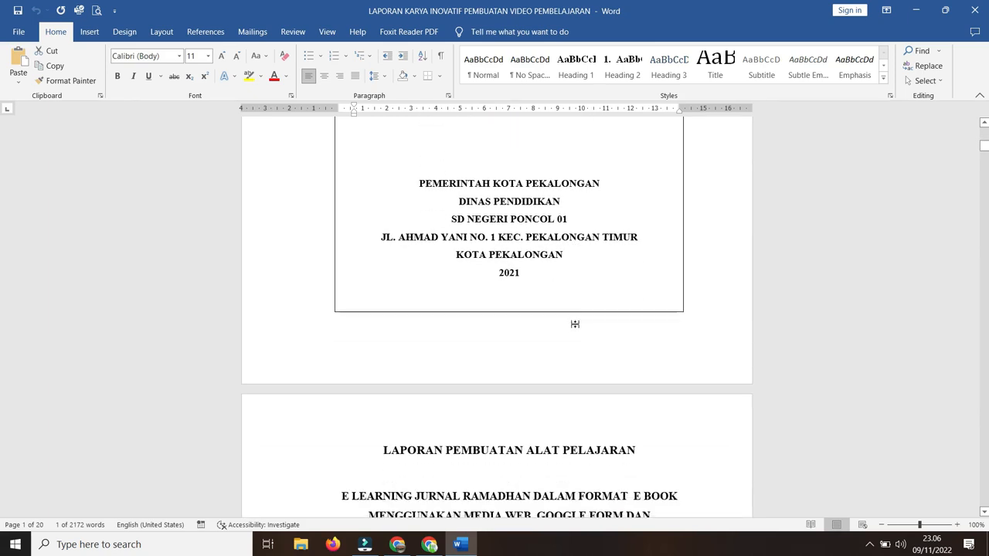
scroll(583, 309, "down", 15)
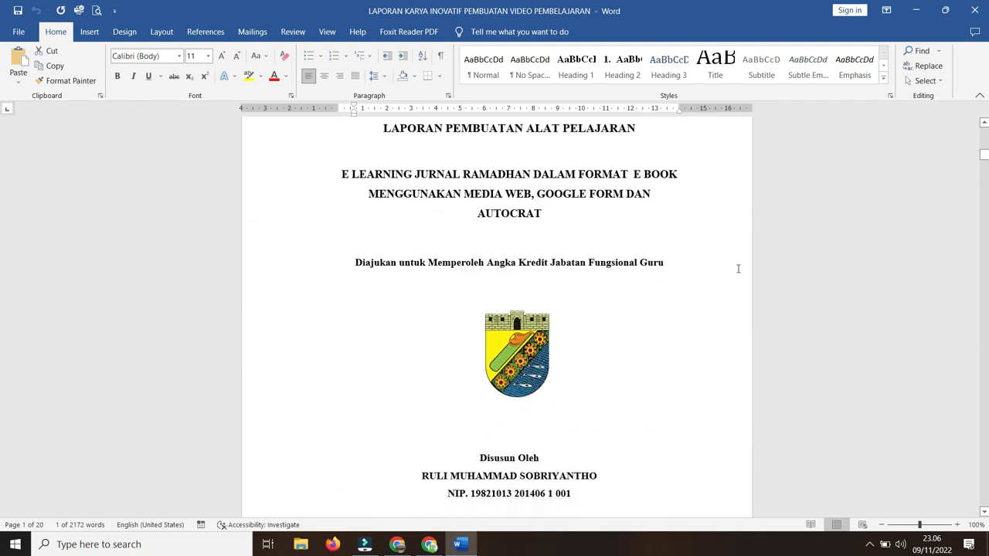
Examine the report's HALAMAN PENGESAHAN page, from the author's identity details down to the principal's signature block.
left_click_drag(985, 164, 980, 176)
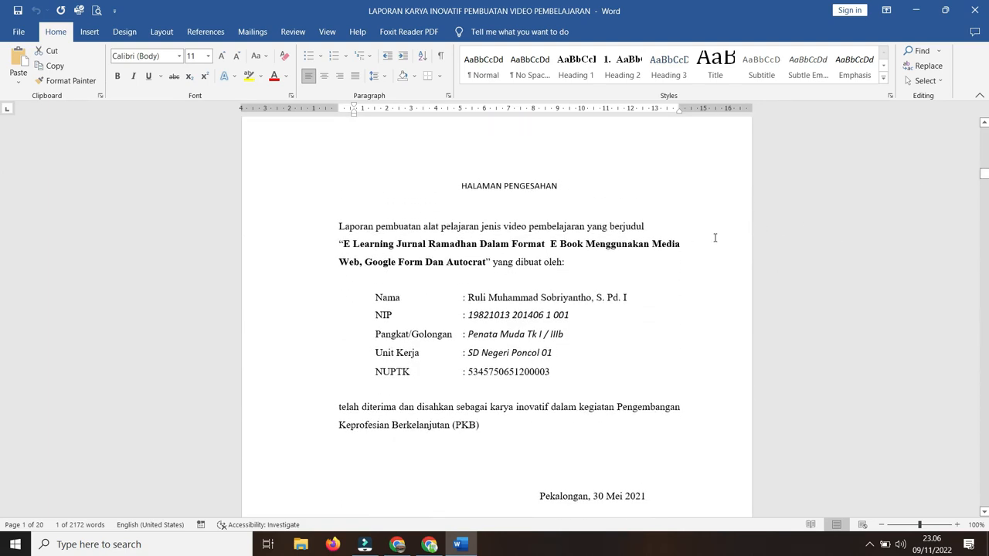
scroll(715, 233, "down", 1)
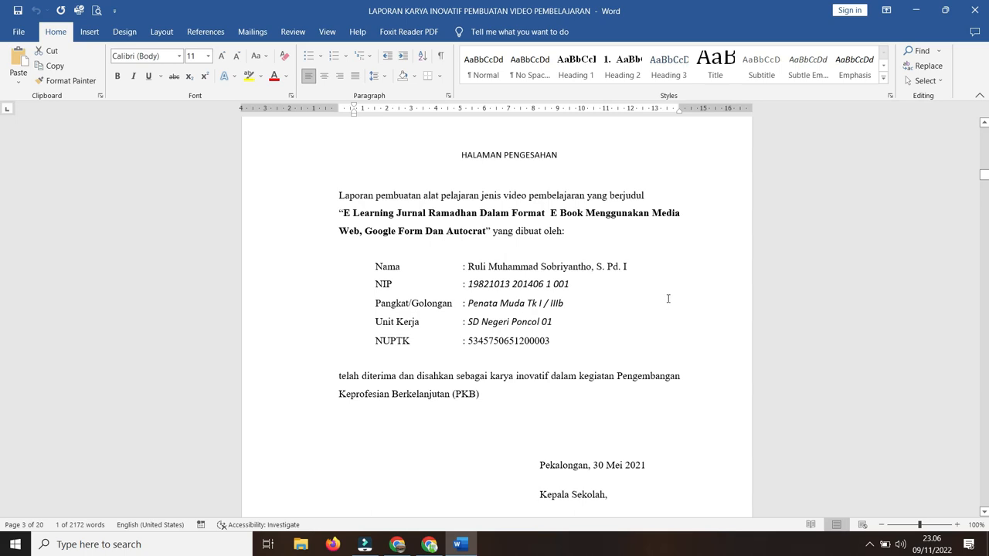
scroll(668, 298, "down", 2)
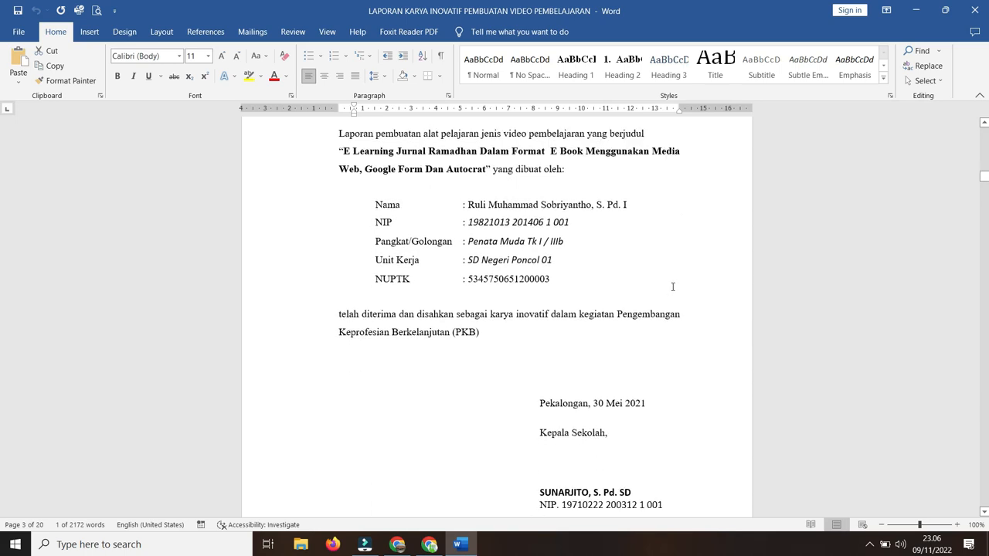
scroll(665, 282, "down", 1)
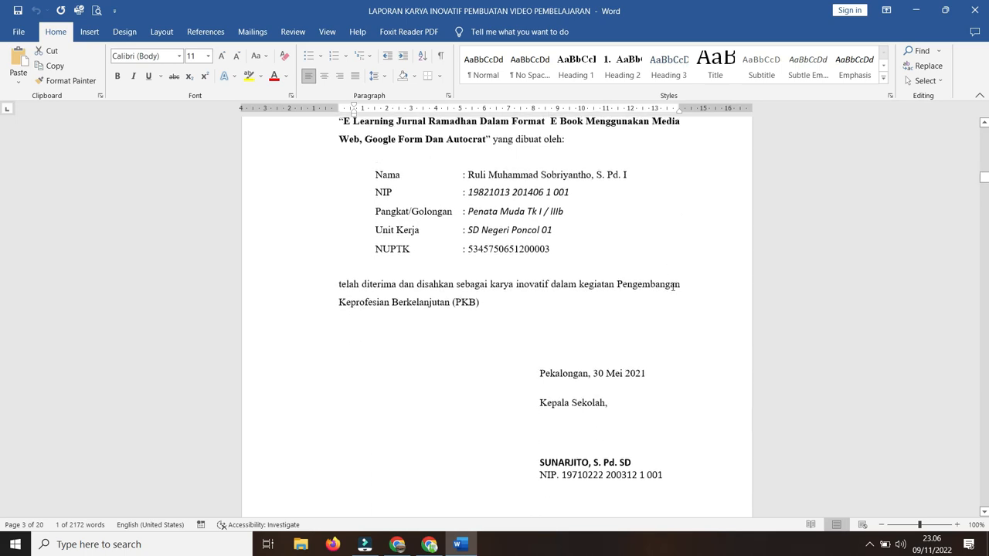
left_click(595, 218)
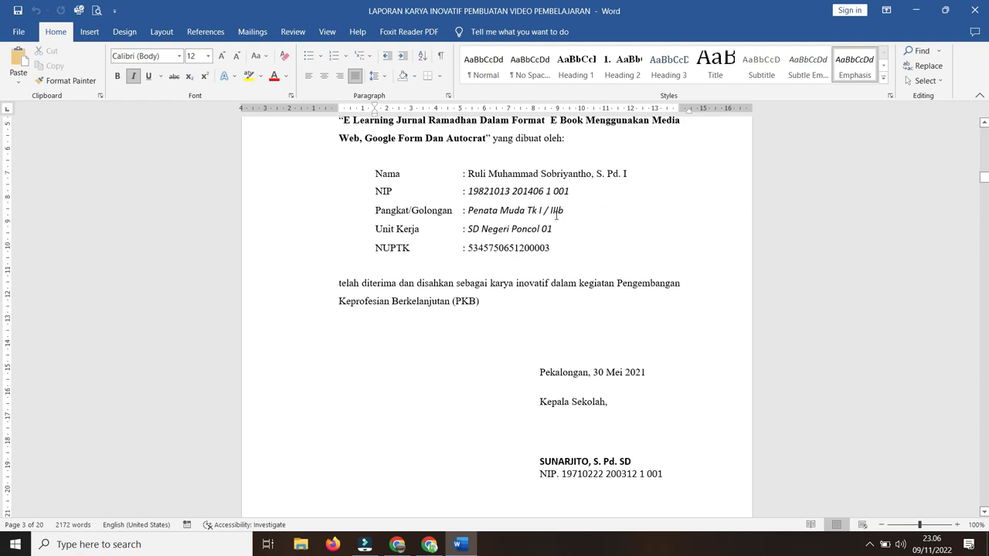
scroll(583, 246, "down", 4)
scroll(595, 255, "down", 7)
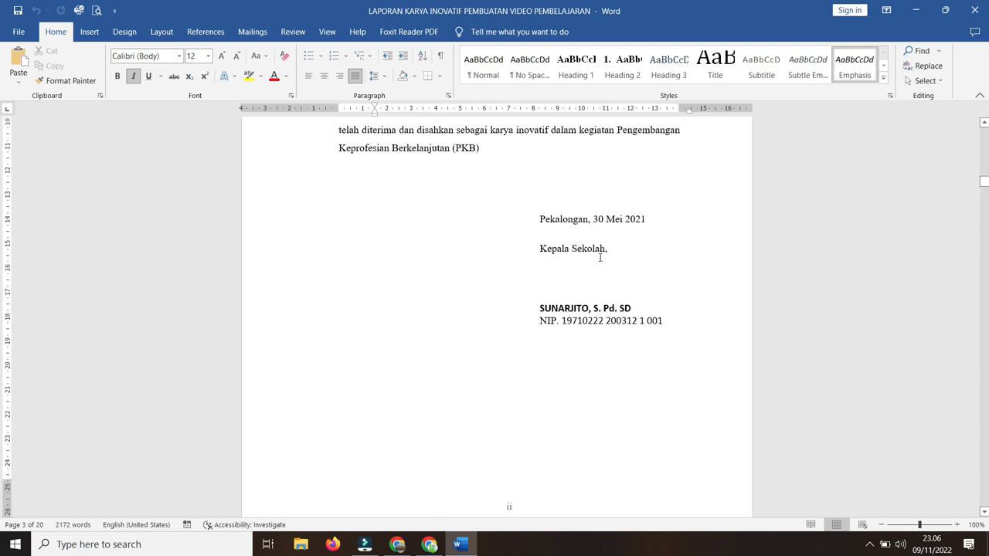
Examine the report from HALAMAN PERNYATAAN through the foreword, table of contents, TUJUAN and MANFAAT to the start of section D.
scroll(595, 255, "down", 10)
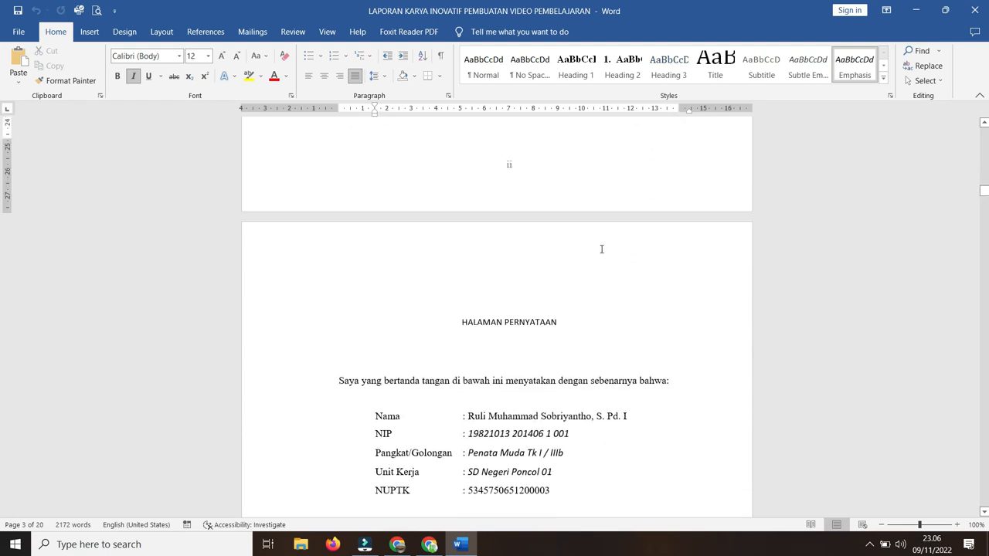
scroll(587, 263, "down", 9)
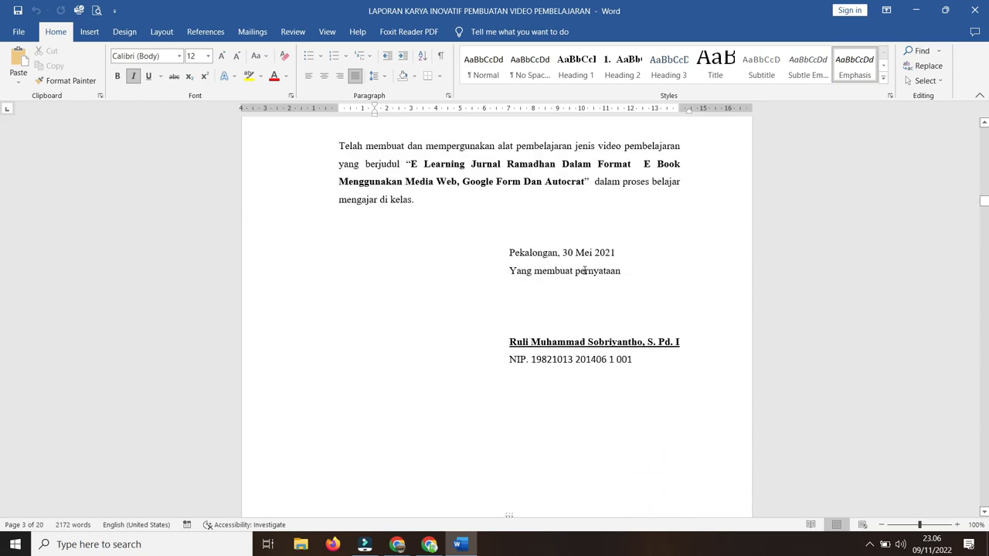
scroll(601, 249, "down", 19)
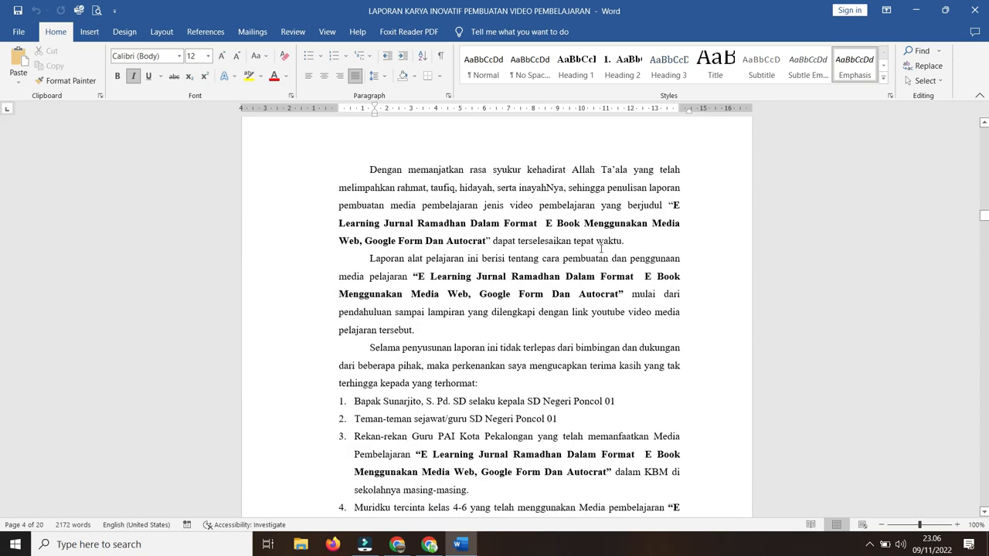
scroll(600, 248, "down", 18)
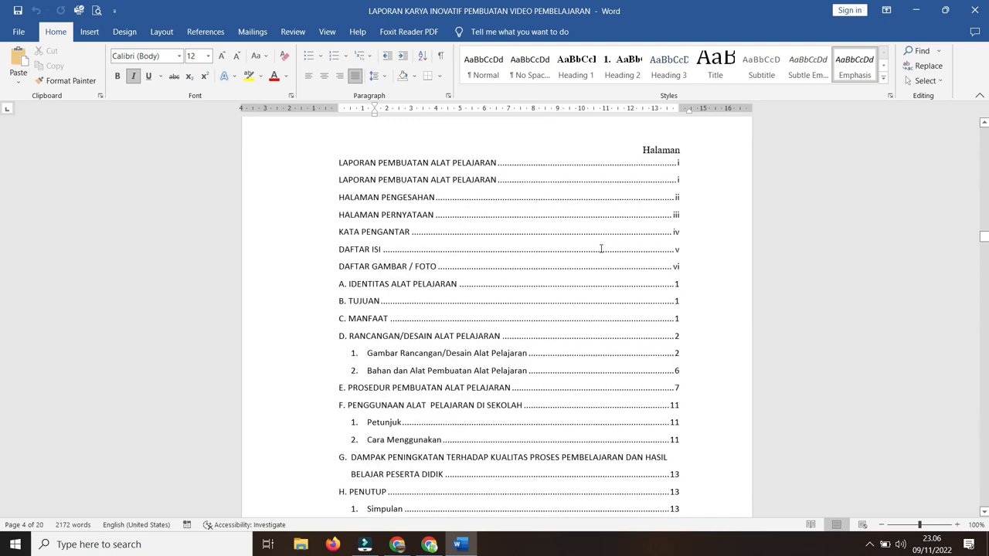
scroll(601, 248, "down", 18)
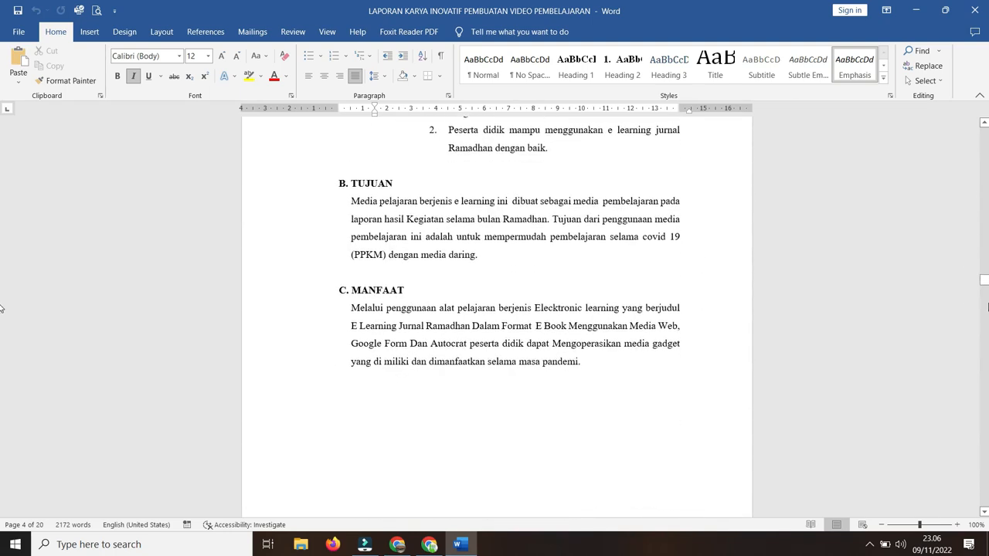
scroll(2, 281, "down", 18)
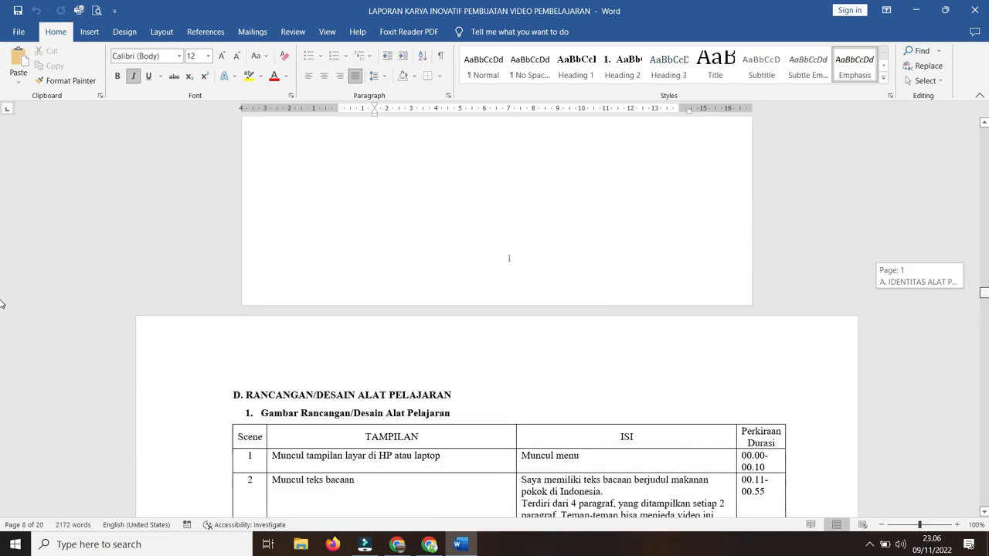
Review the report's illustrated production procedure in section E, its school usage and impact sections, and the closing Saran.
left_click_drag(985, 313, 980, 361)
scroll(772, 394, "down", 12)
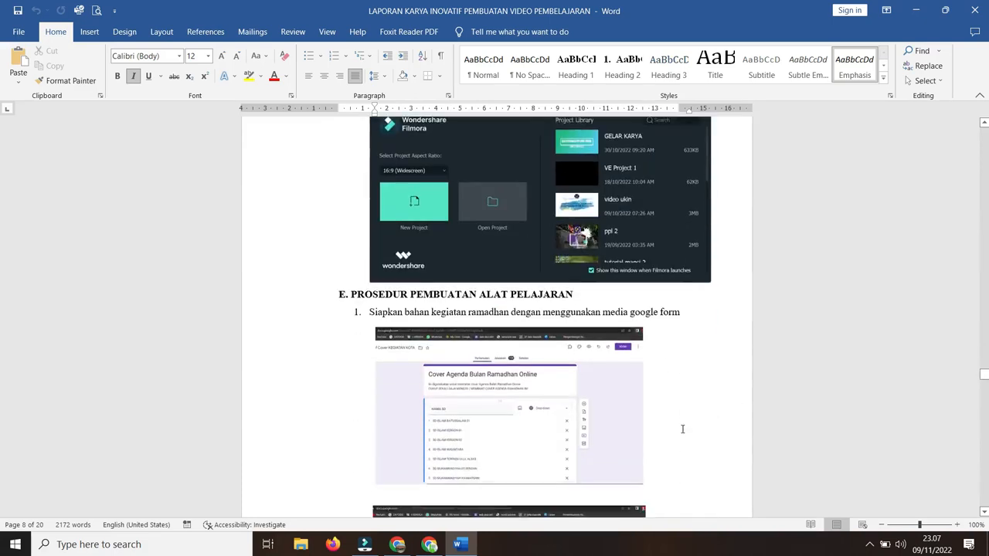
scroll(679, 432, "down", 10)
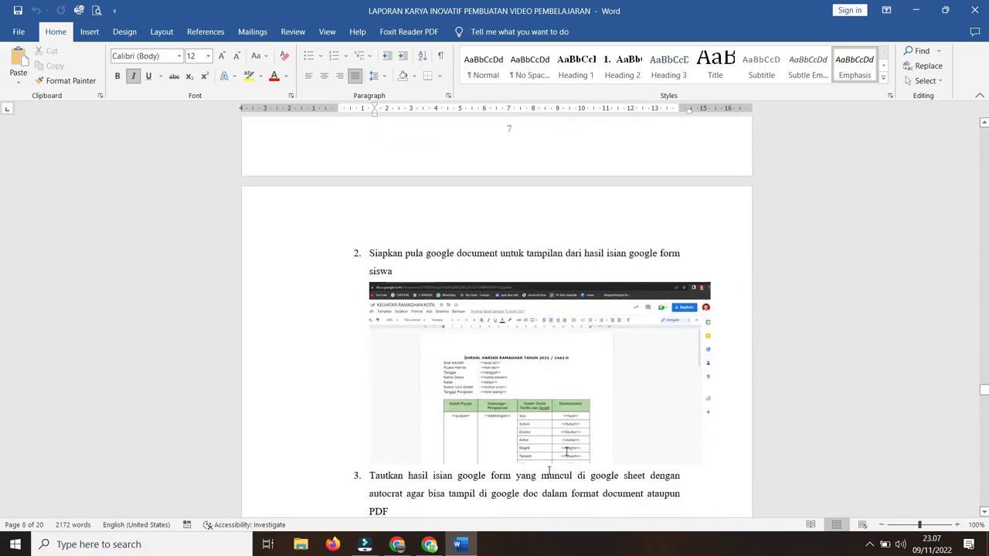
scroll(753, 349, "down", 15)
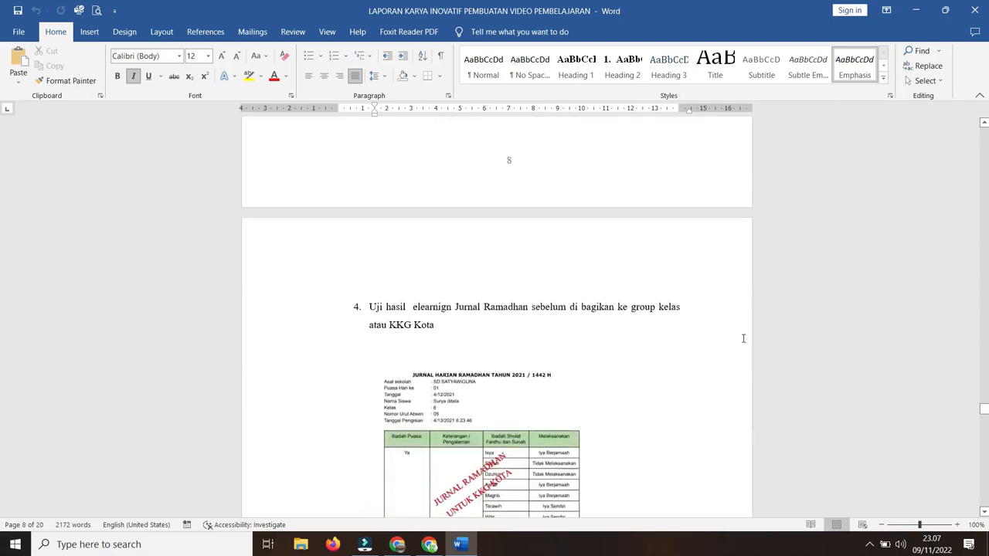
scroll(743, 335, "down", 15)
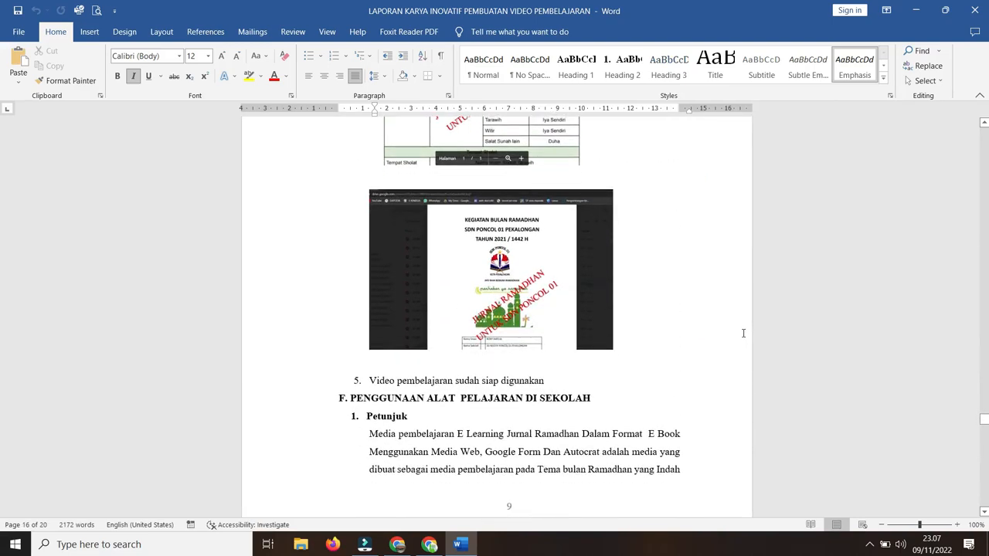
scroll(778, 341, "down", 15)
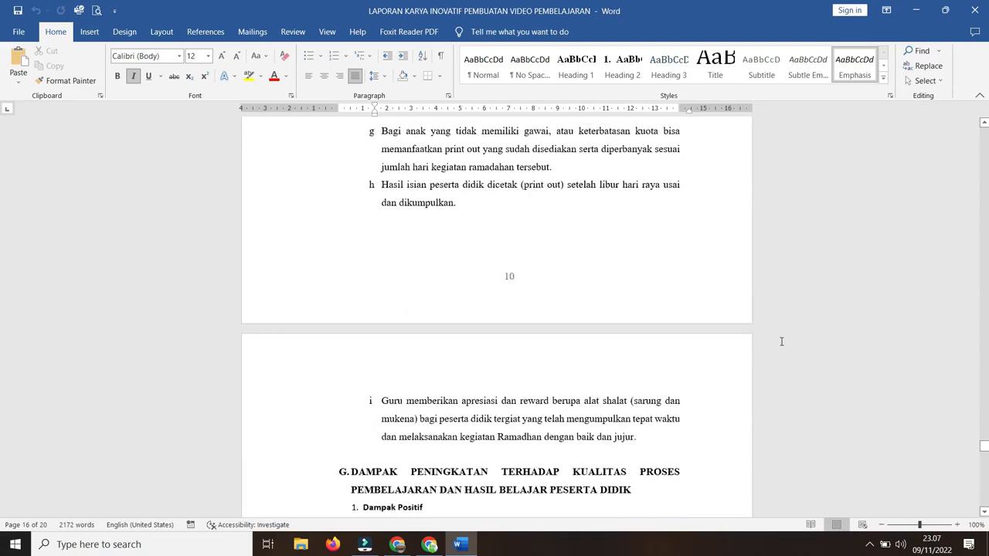
scroll(742, 347, "down", 15)
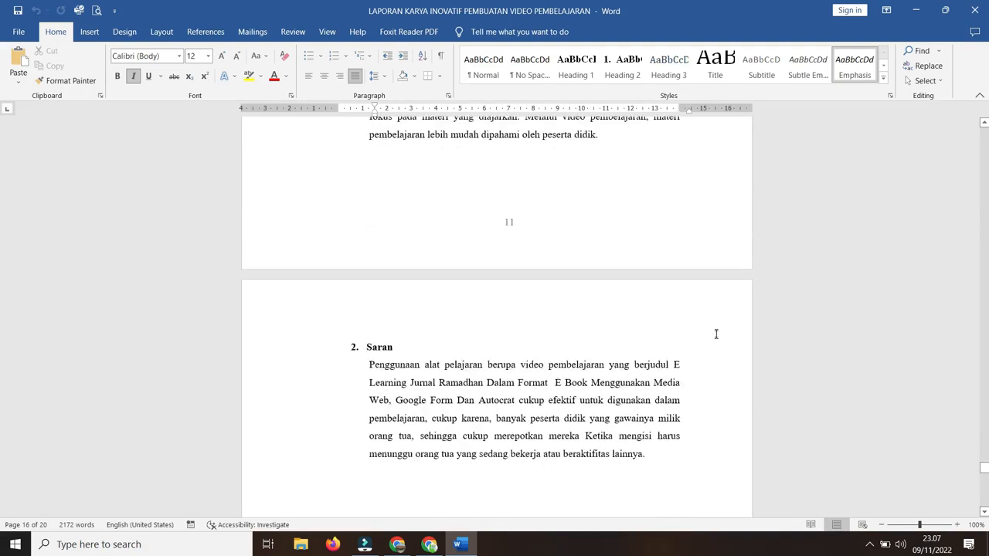
Examine the journal and tutorial links on the LAMPIRAN-LAMPIRAN page, and close the report.
scroll(670, 340, "down", 5)
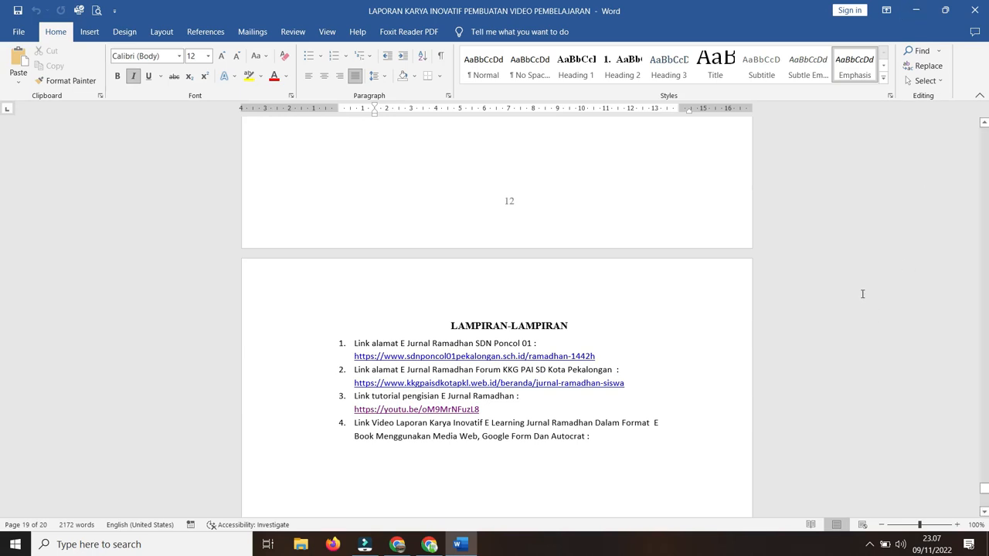
scroll(842, 259, "down", 2)
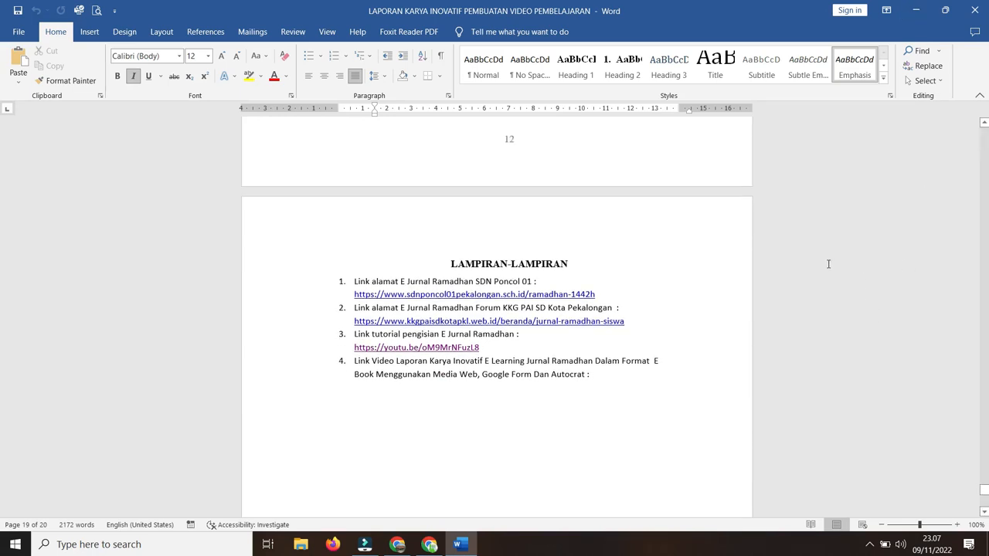
left_click(982, 9)
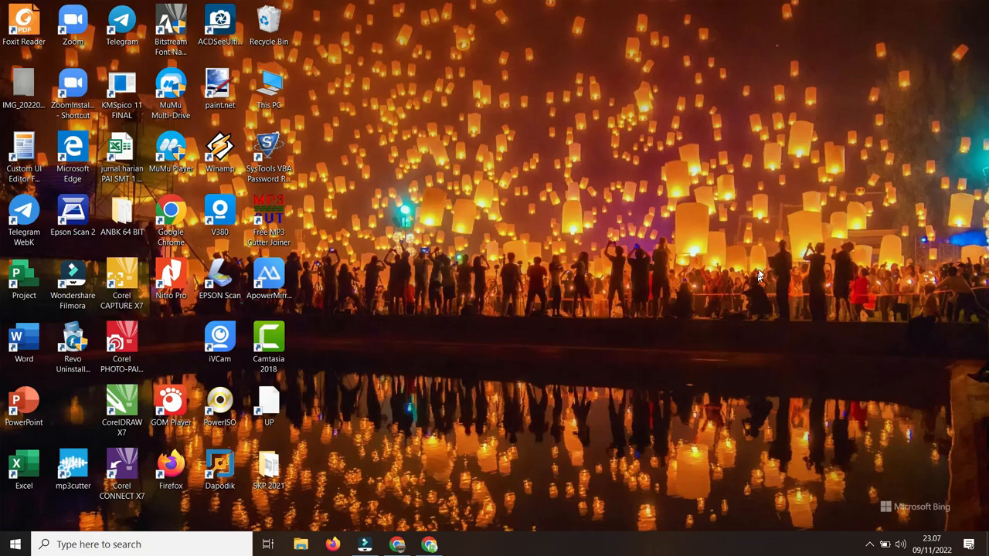
mouse_move(396, 545)
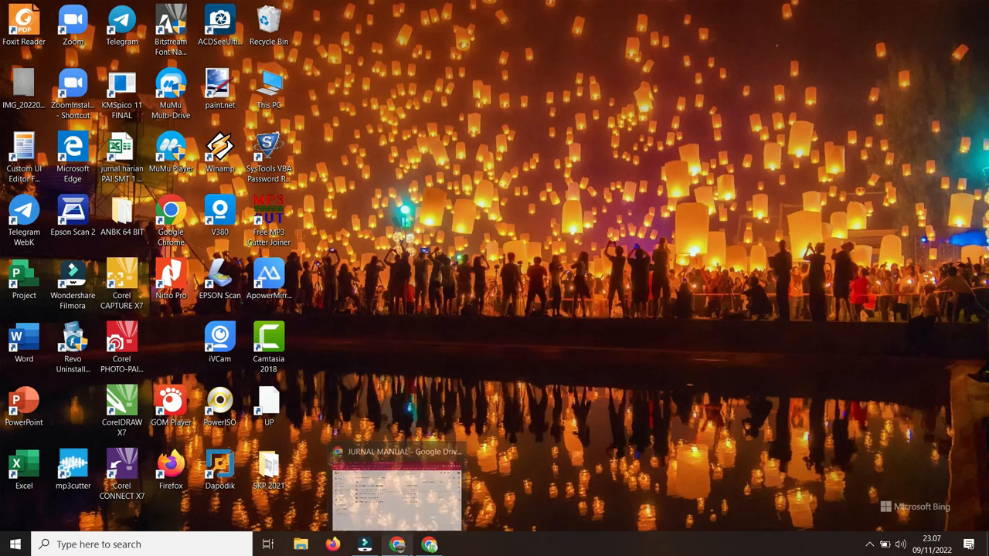